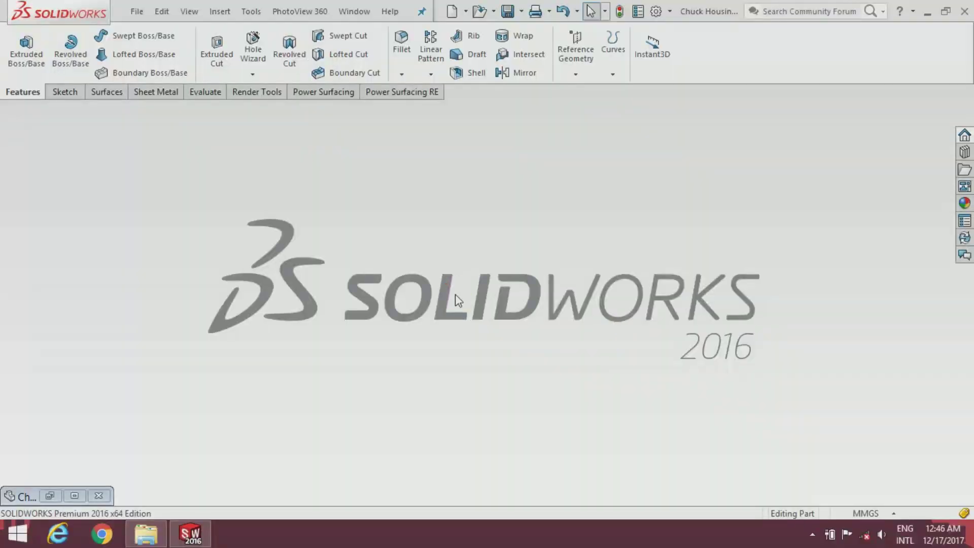
Step: Create a new part document (Part5) and open Sketch1 on the Top Plane
click(455, 15)
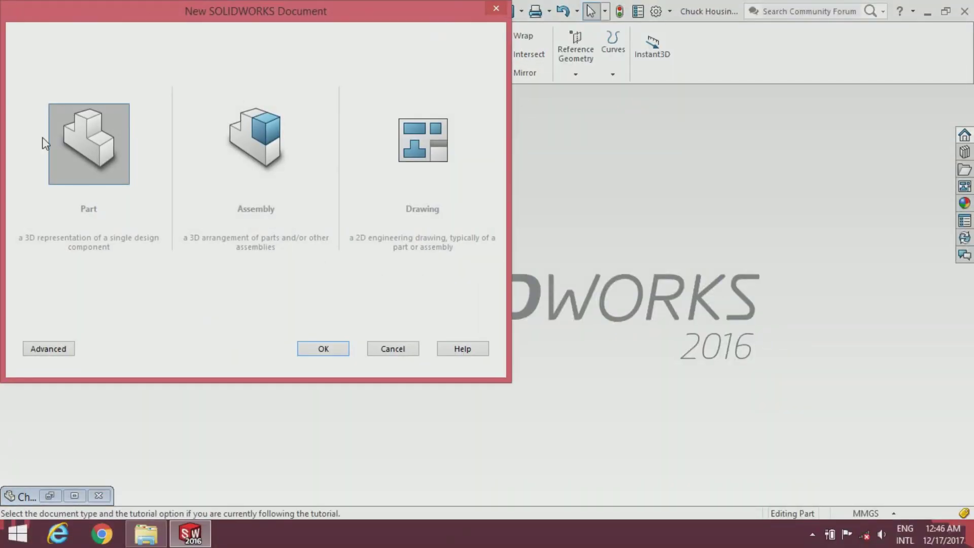
click(323, 350)
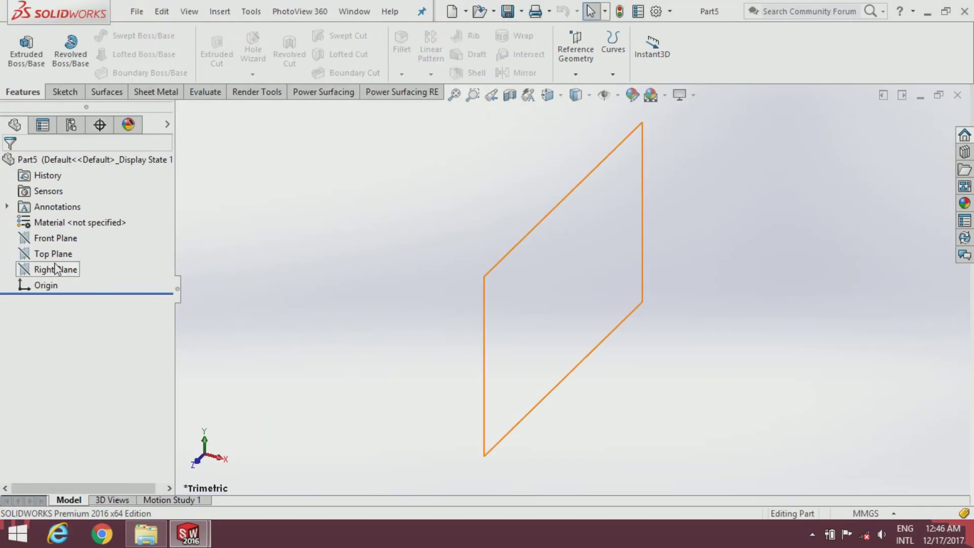
click(54, 253)
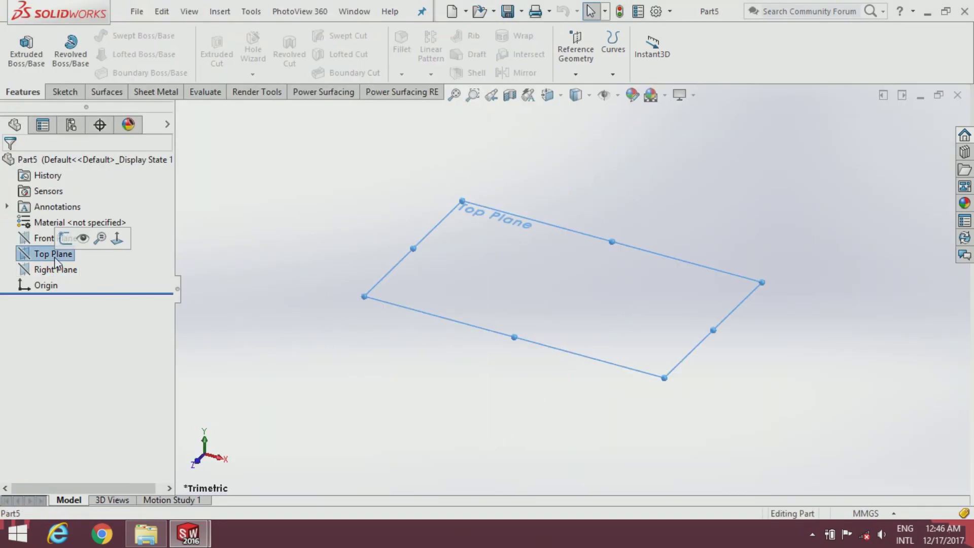
click(77, 249)
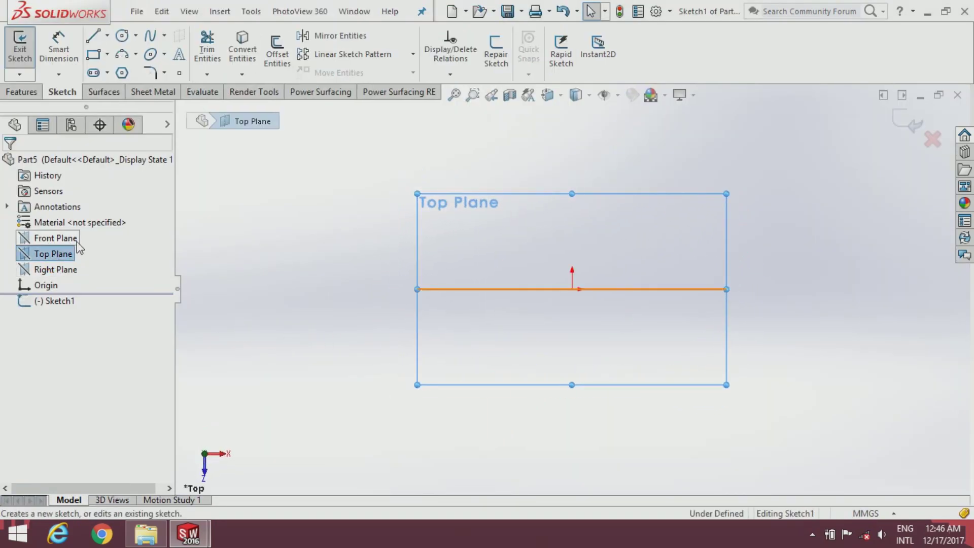
Step: Draw an origin-centred outer circle and dimension it to Ø155 mm
click(121, 36)
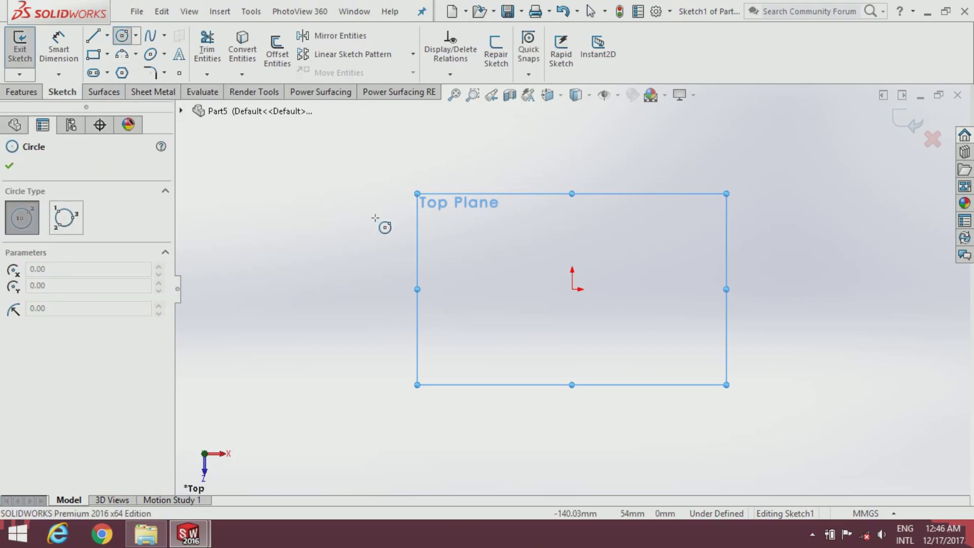
click(572, 289)
click(643, 183)
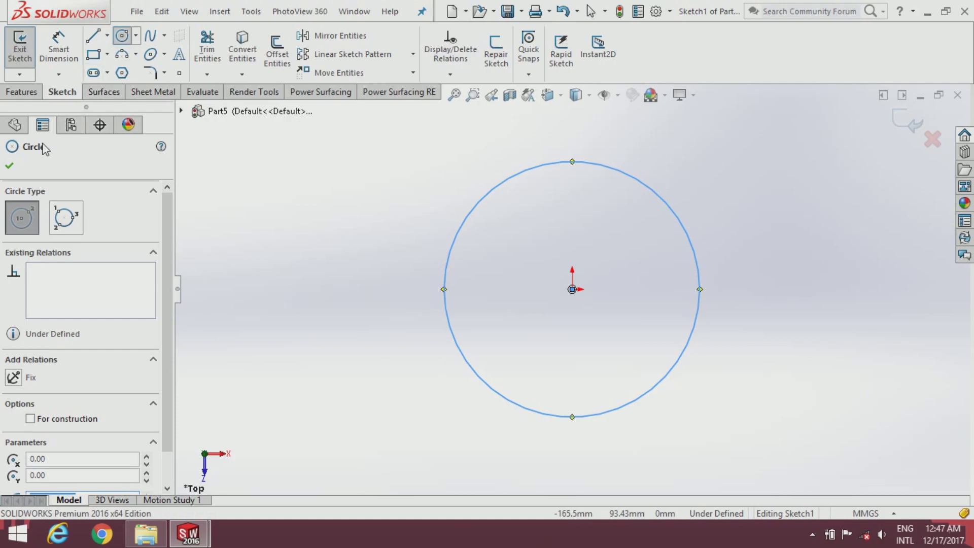
click(15, 166)
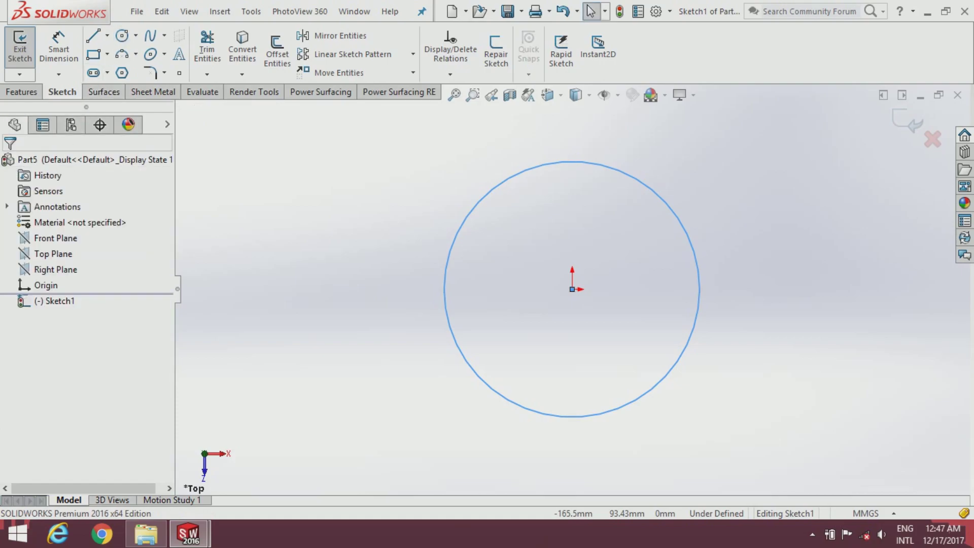
click(59, 57)
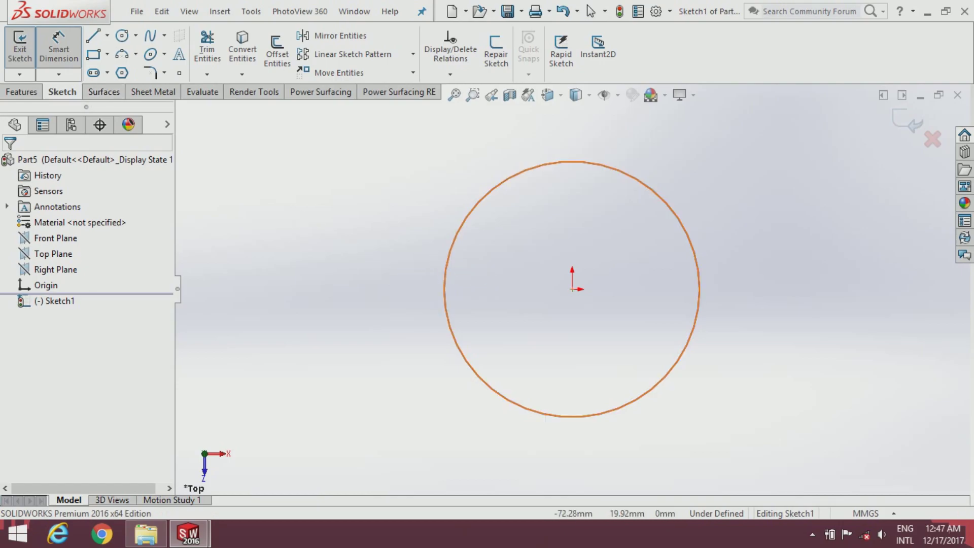
click(450, 256)
click(378, 277)
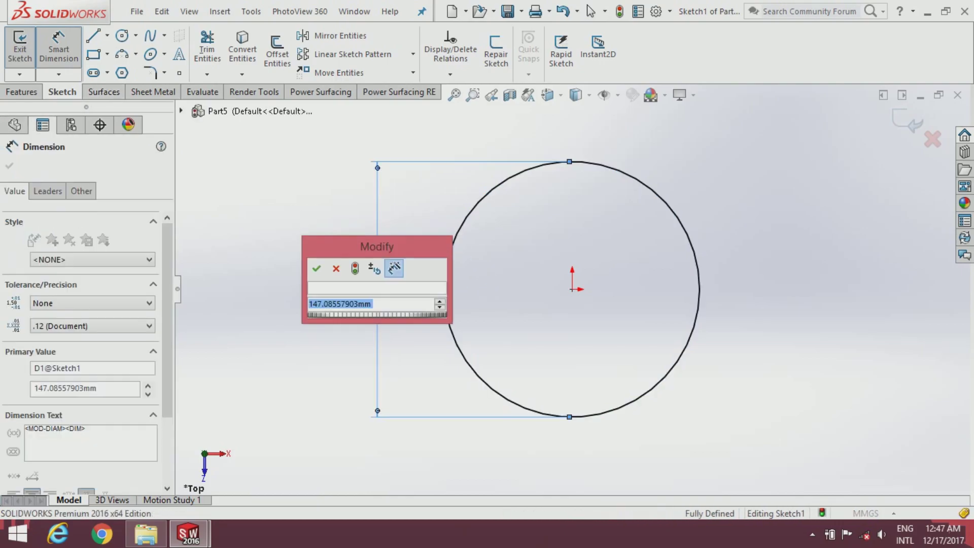
text(155)
key(Return)
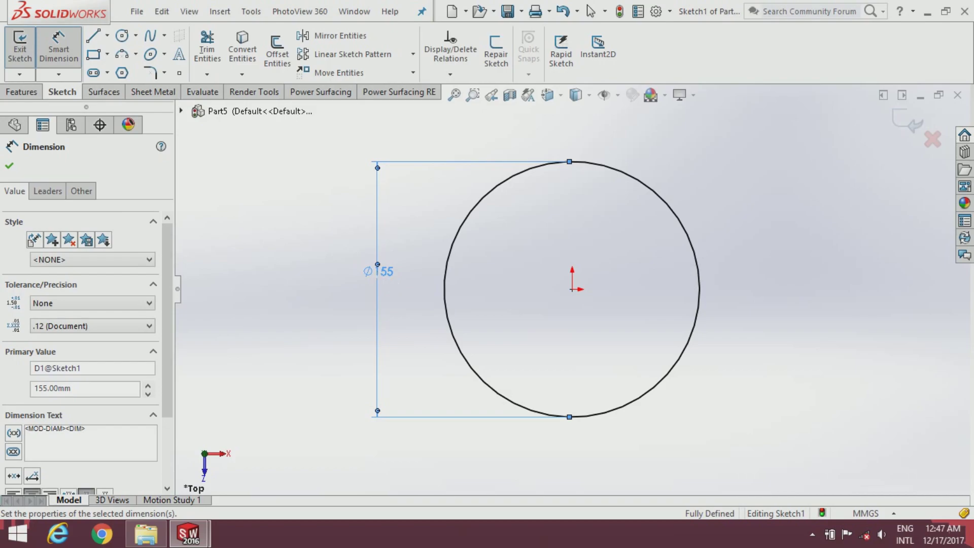
click(10, 168)
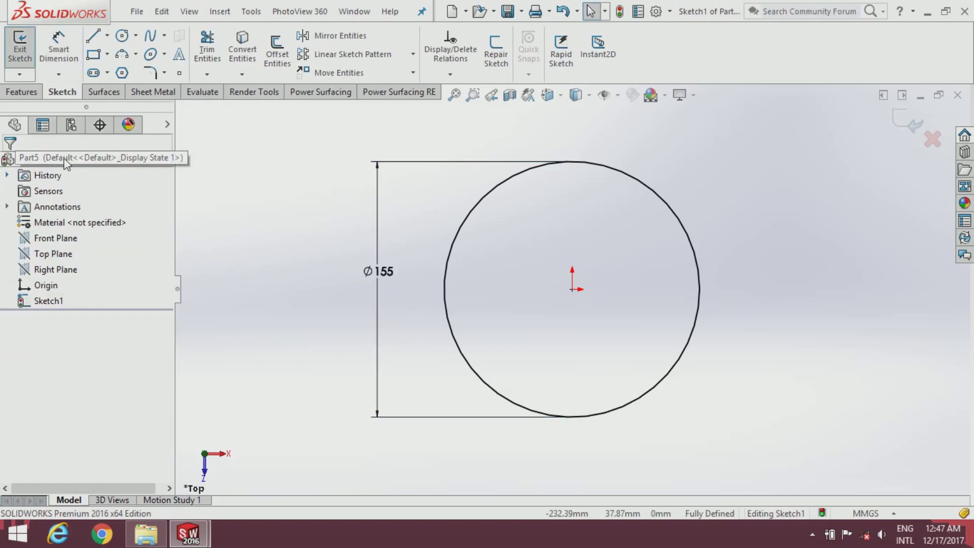
Step: Draw a second origin-centred inner circle and dimension it to Ø40 mm
click(125, 40)
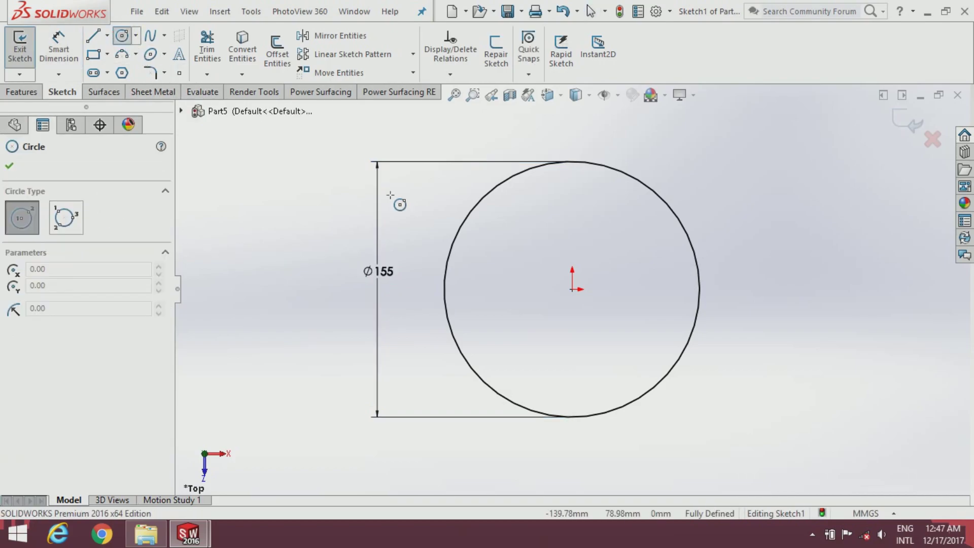
click(572, 289)
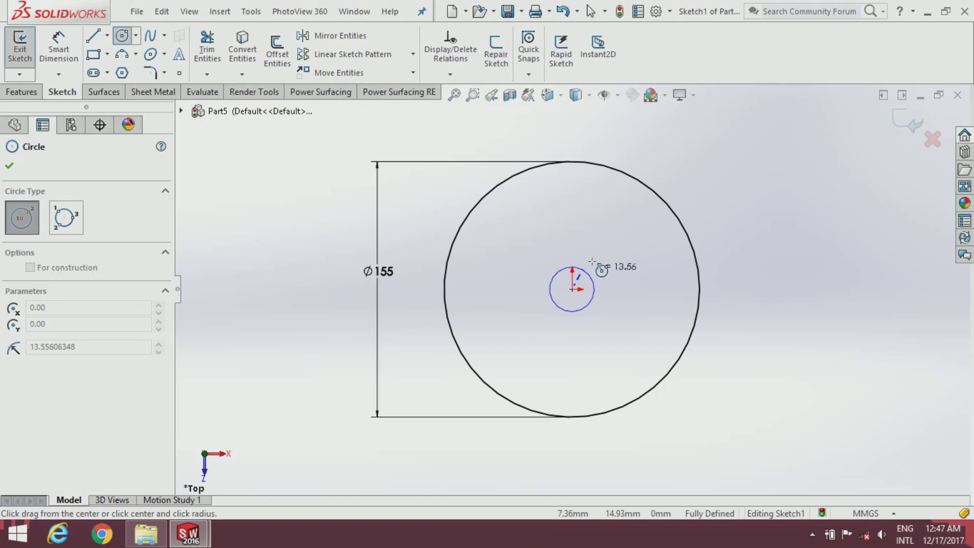
click(617, 242)
key(Escape)
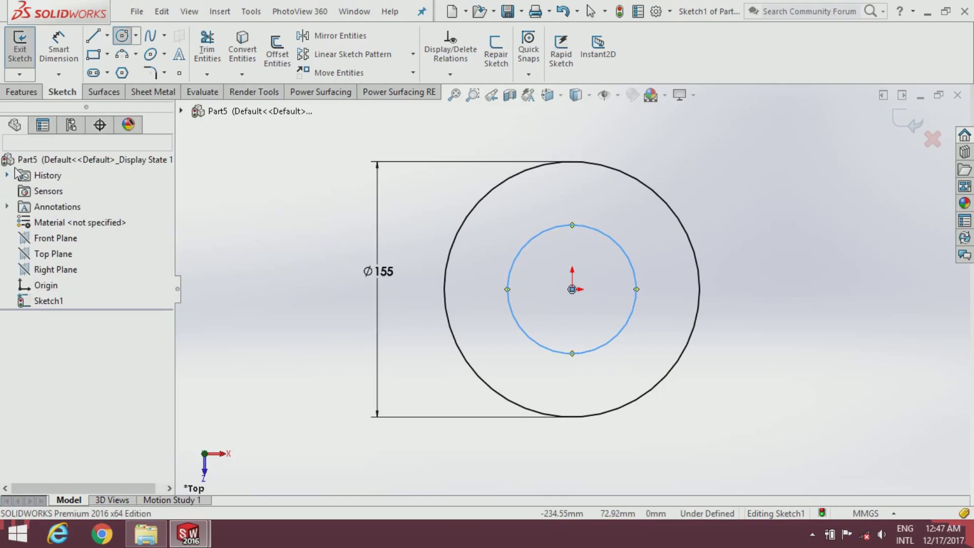
click(58, 60)
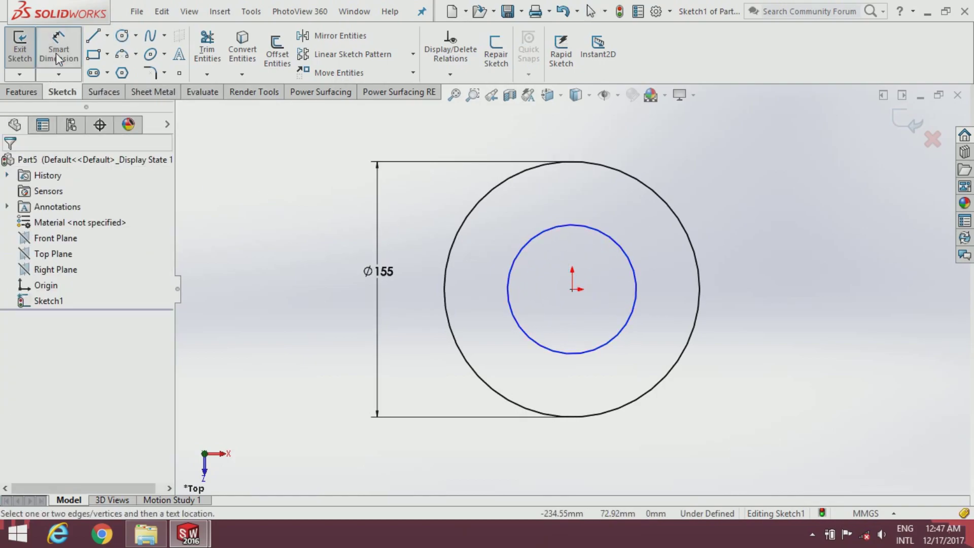
click(509, 272)
click(479, 280)
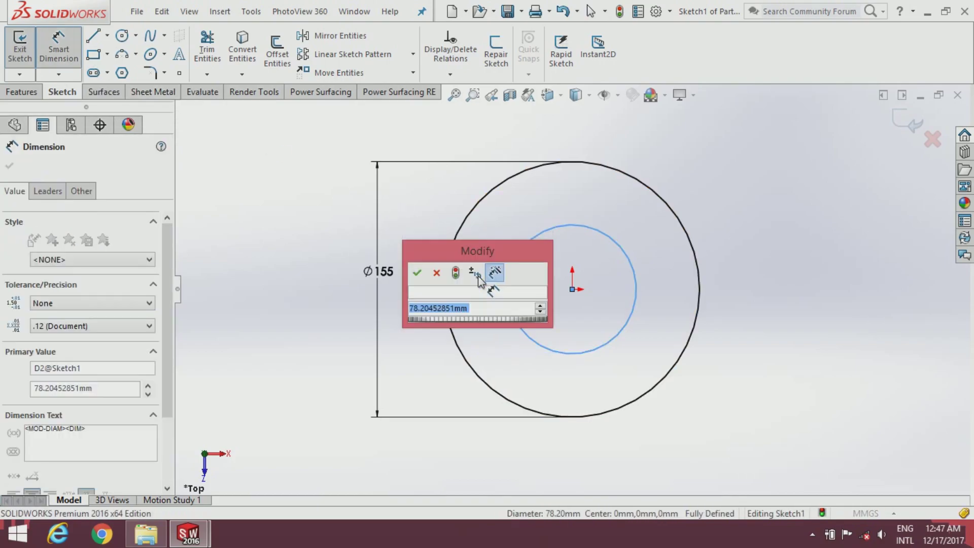
text(40)
key(Return)
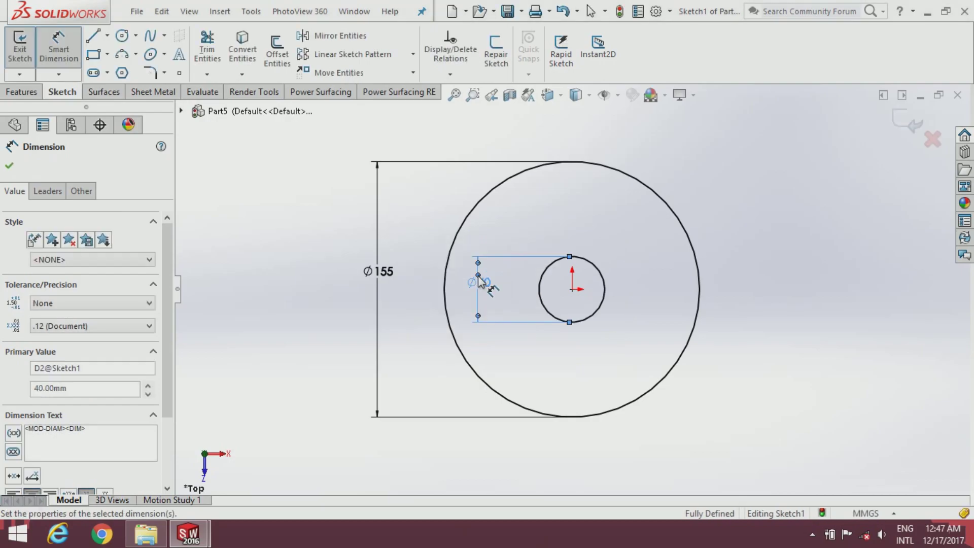
click(10, 166)
Step: Draw two lines from the outer circle down to the Ø40 inner circle
click(94, 37)
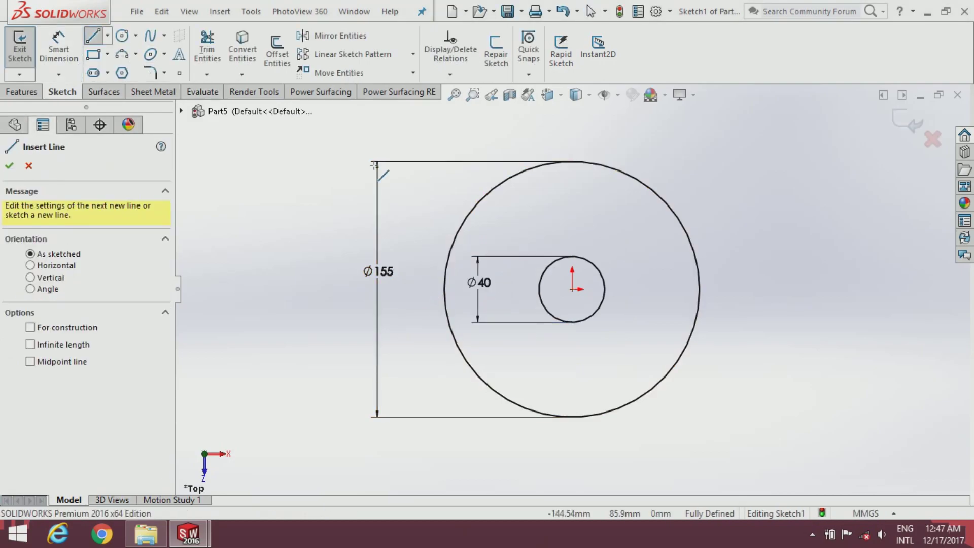
click(532, 167)
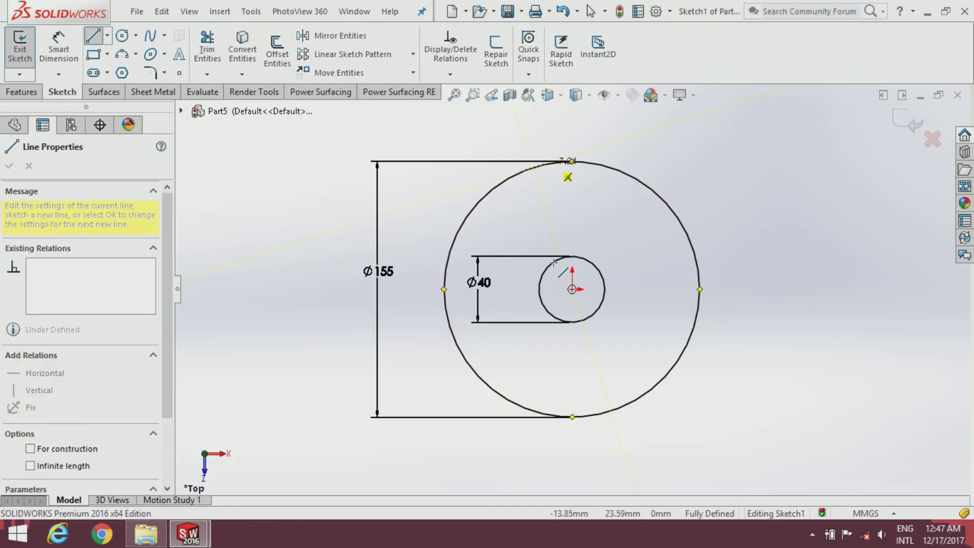
click(546, 267)
key(Escape)
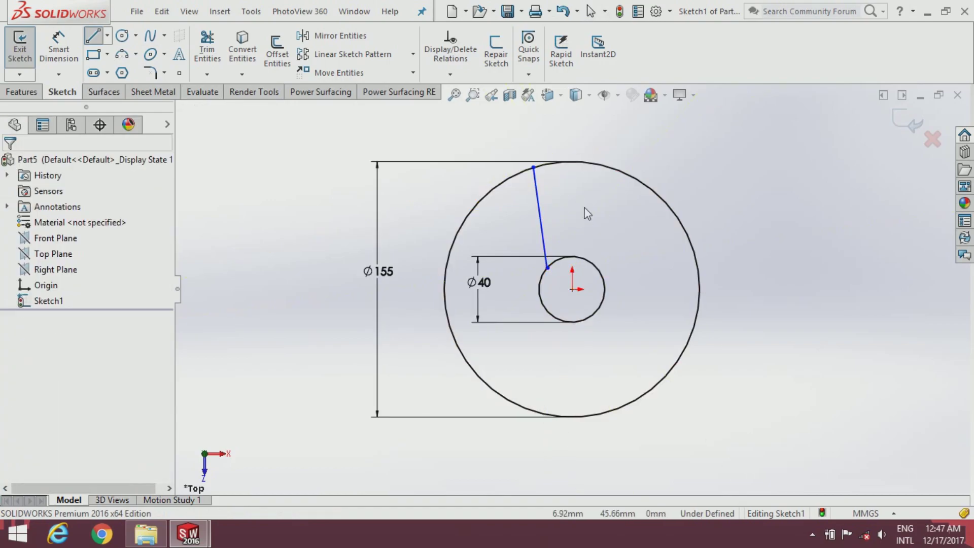
click(99, 38)
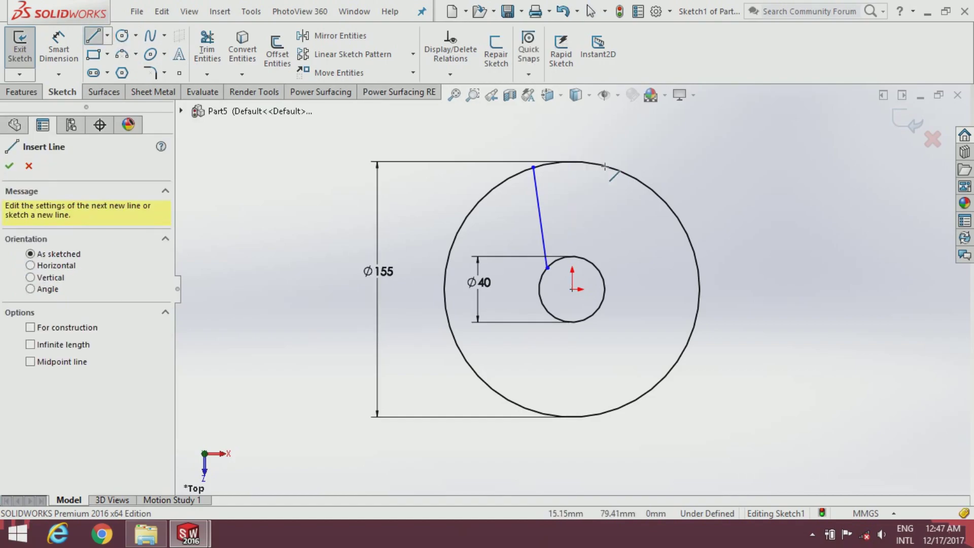
click(617, 180)
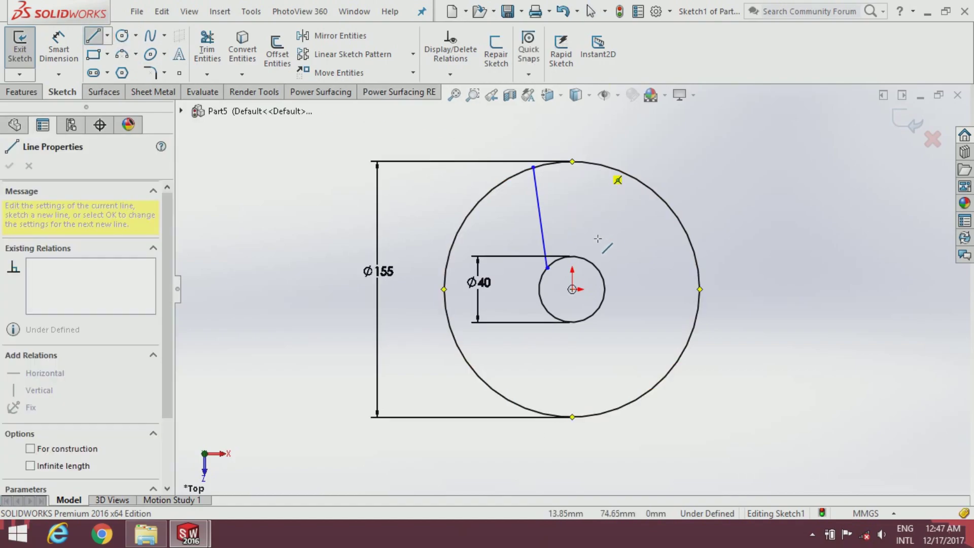
click(596, 267)
key(Escape)
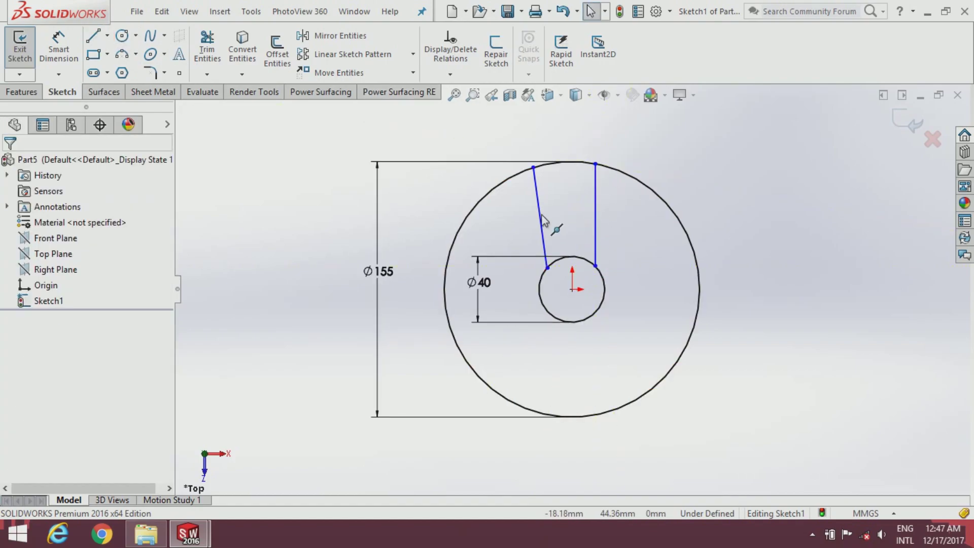
Step: Make the left line vertical and confirm the right line is vertical too
click(537, 207)
click(596, 148)
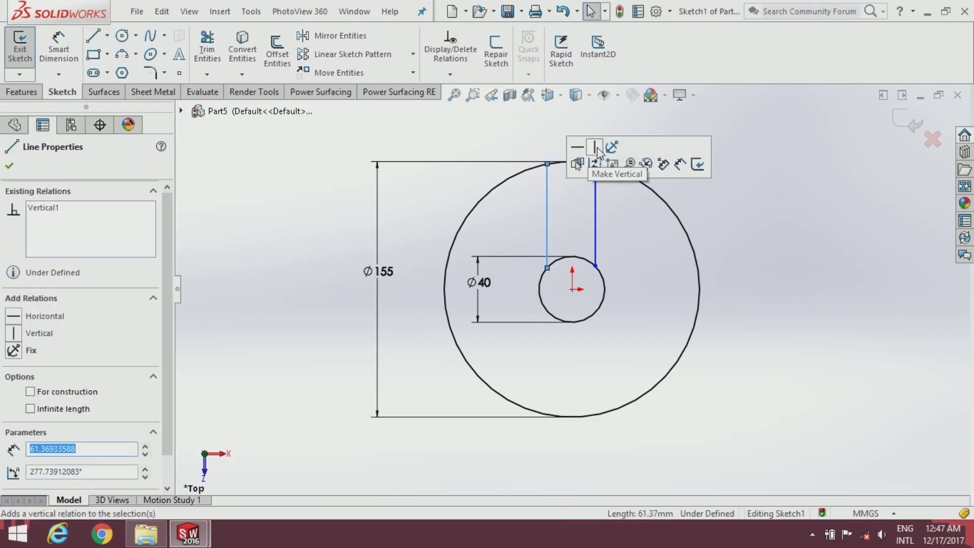
click(595, 223)
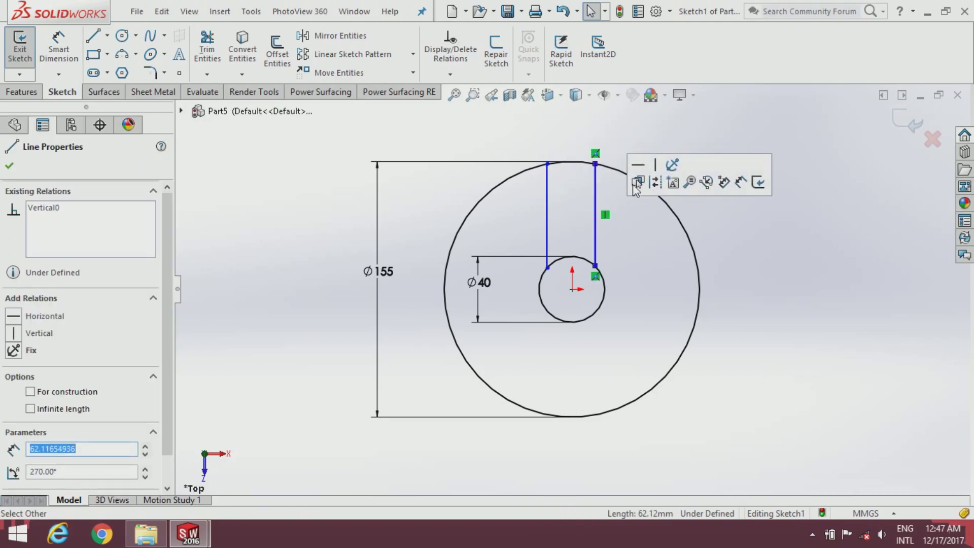
scroll(598, 239, down, 2)
click(480, 191)
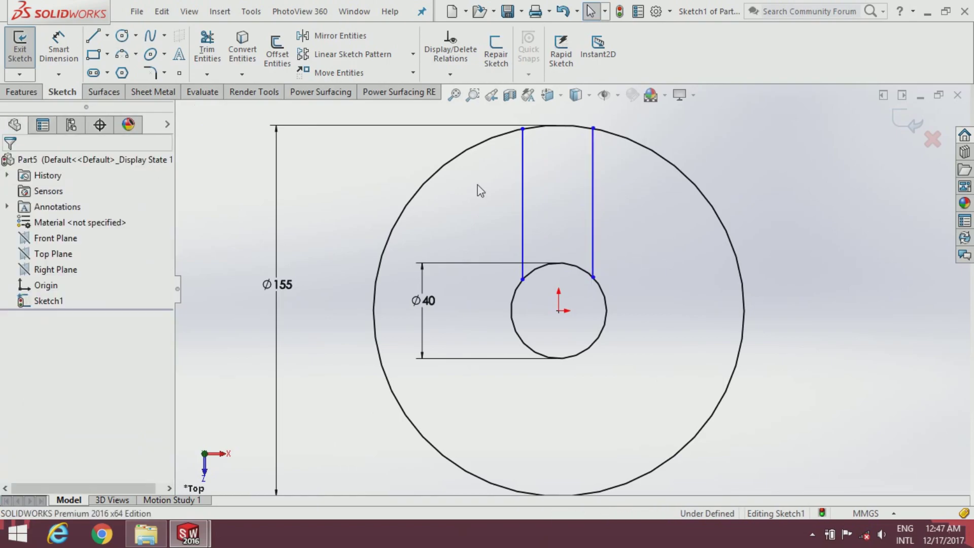
Step: Dimension both vertical slot lines 9 mm from the origin, fully defining the sketch
click(58, 46)
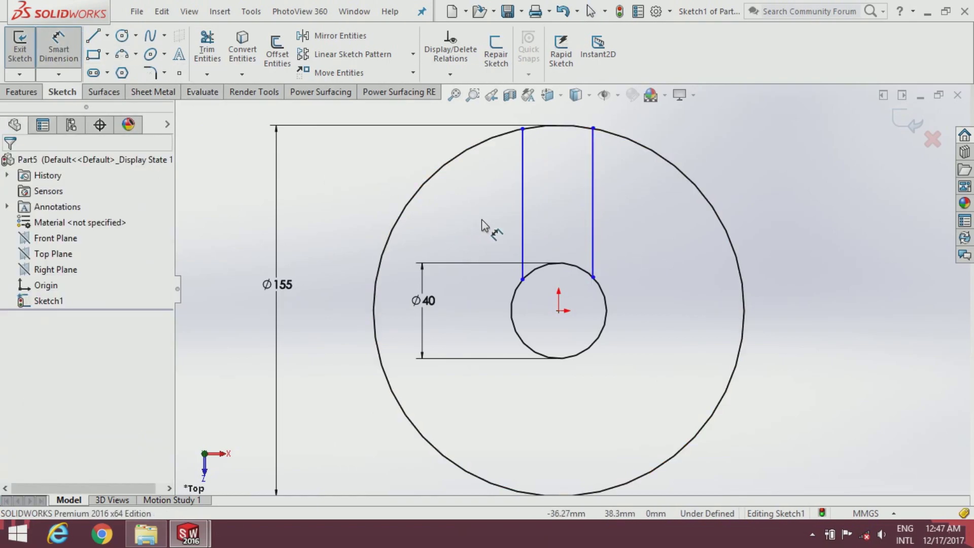
click(523, 213)
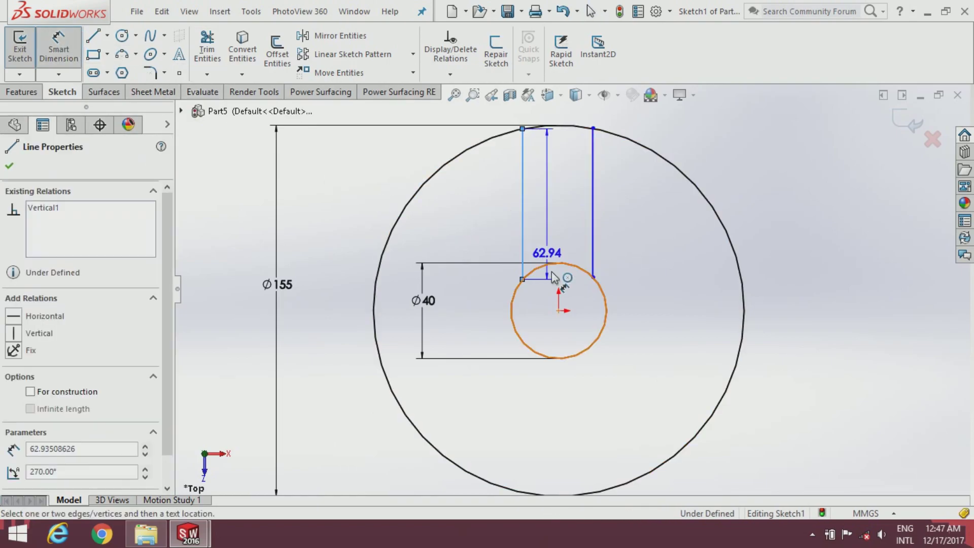
click(560, 311)
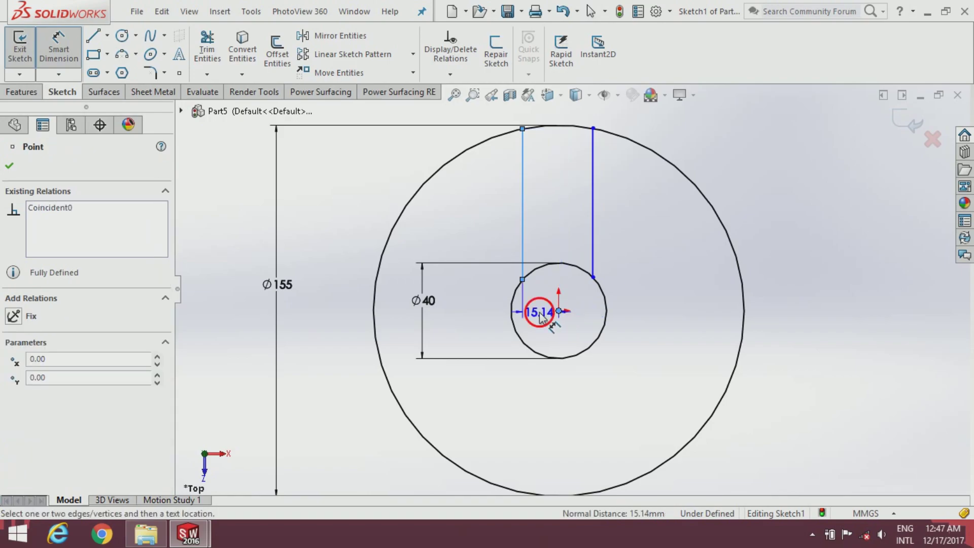
click(539, 317)
text(9)
key(Return)
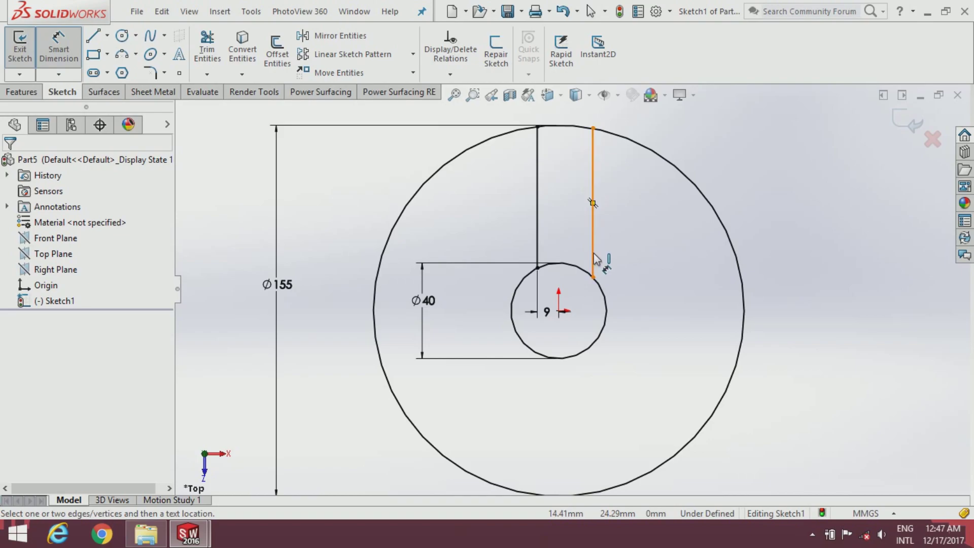
click(594, 259)
click(558, 311)
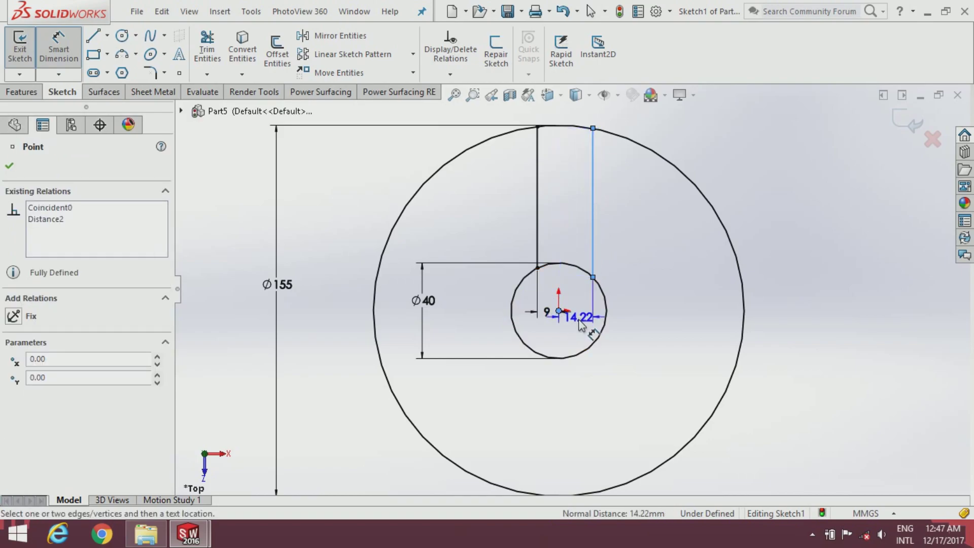
click(579, 322)
text(9)
key(Return)
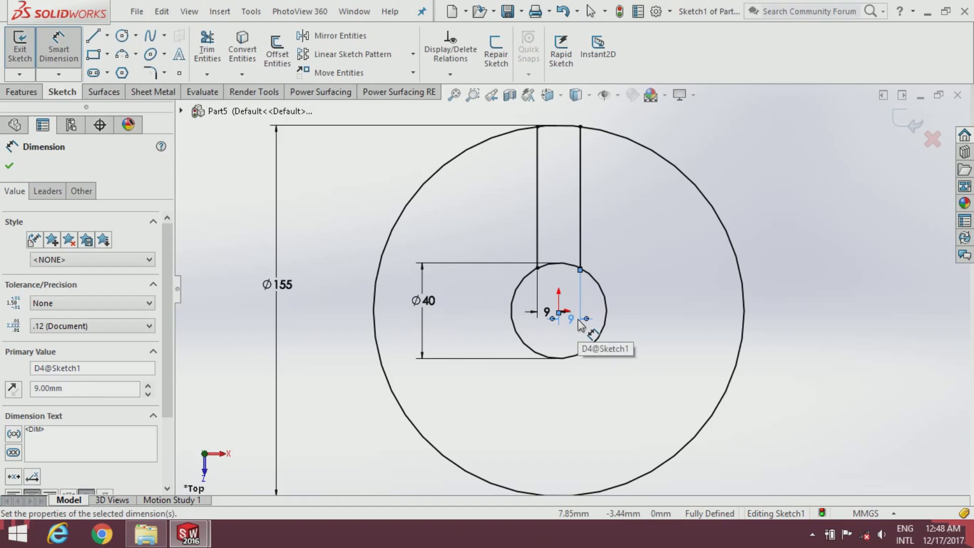
click(631, 300)
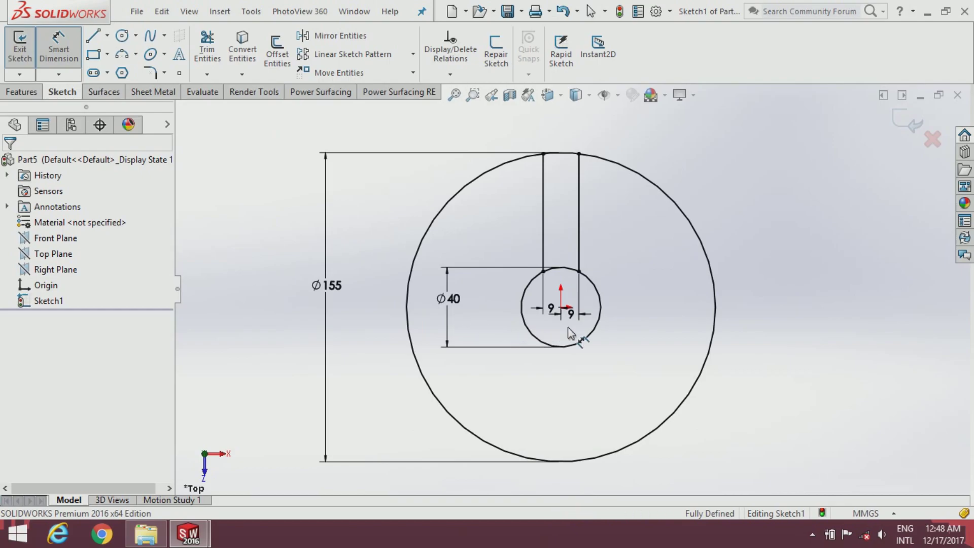
key(Escape)
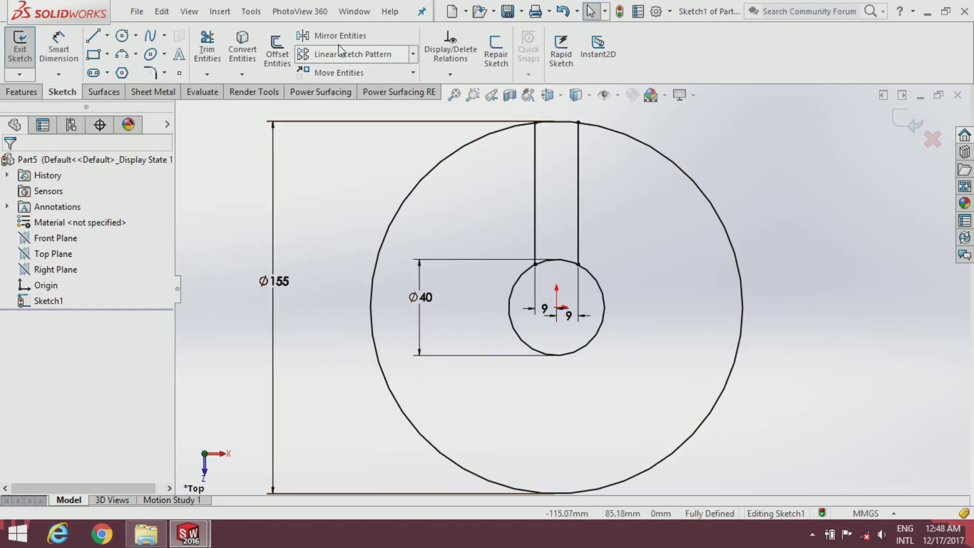
Step: Set up a circular sketch pattern of both slot lines: origin centre, 3 instances over 360°
click(413, 55)
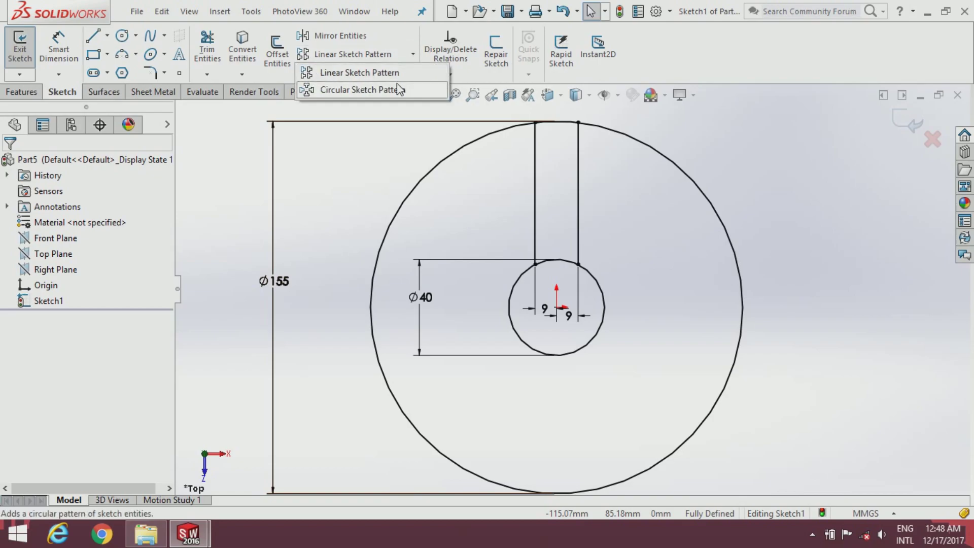
click(388, 91)
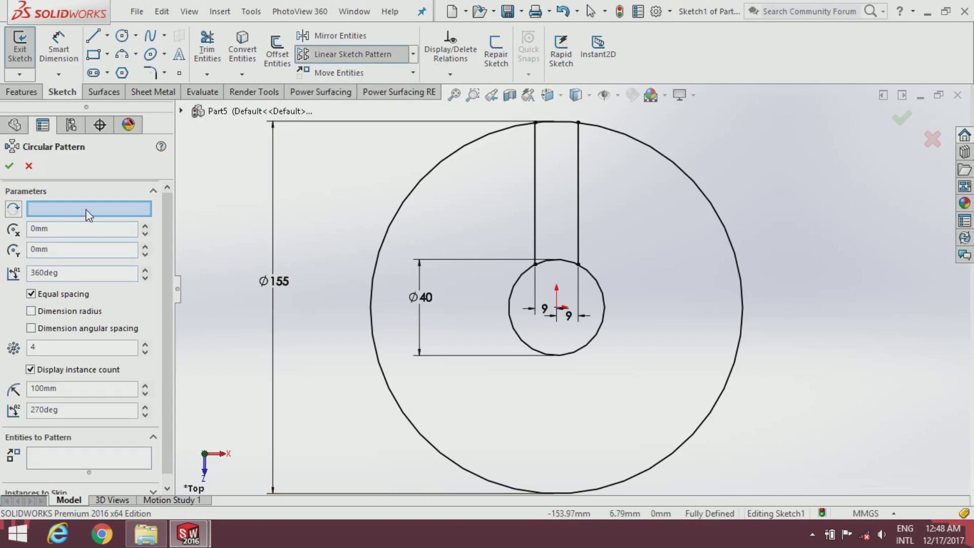
click(89, 213)
click(381, 251)
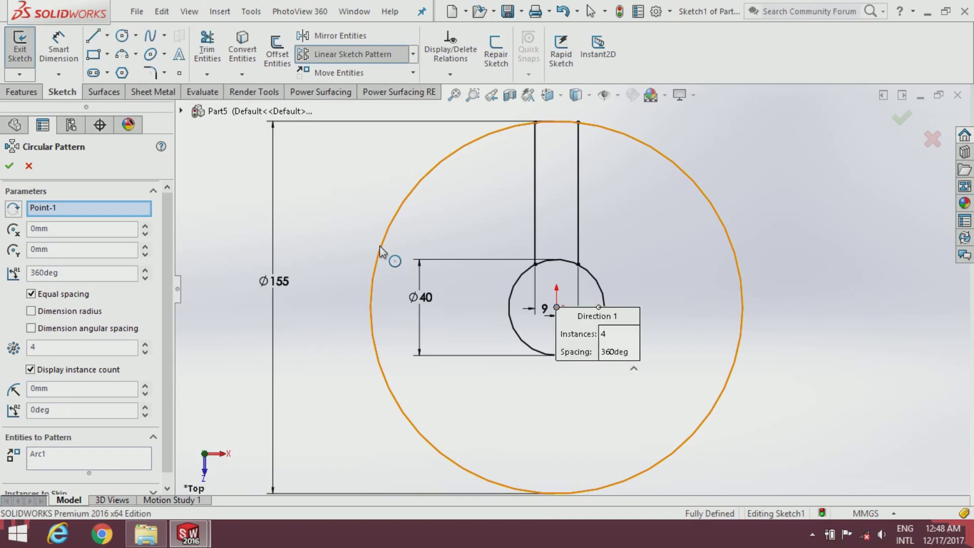
click(34, 347)
text(3)
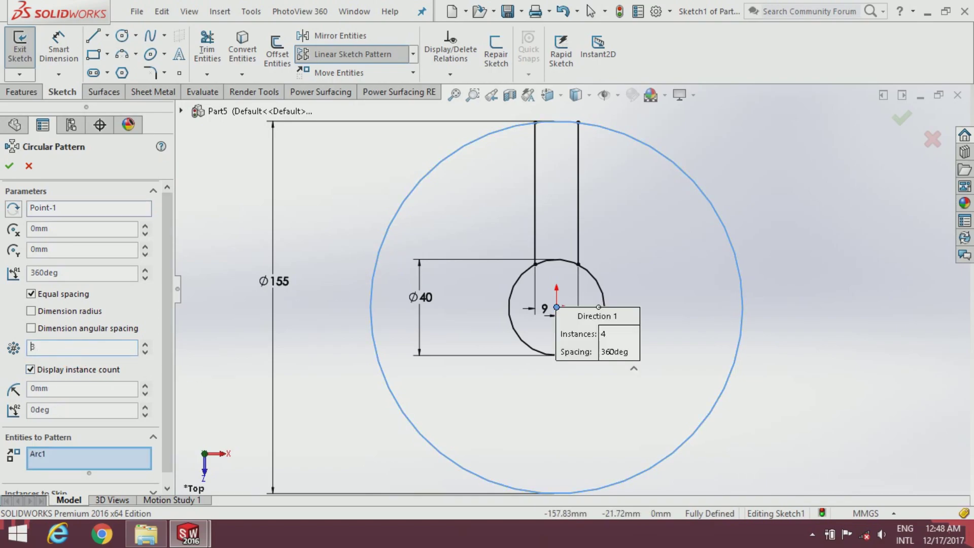
click(67, 457)
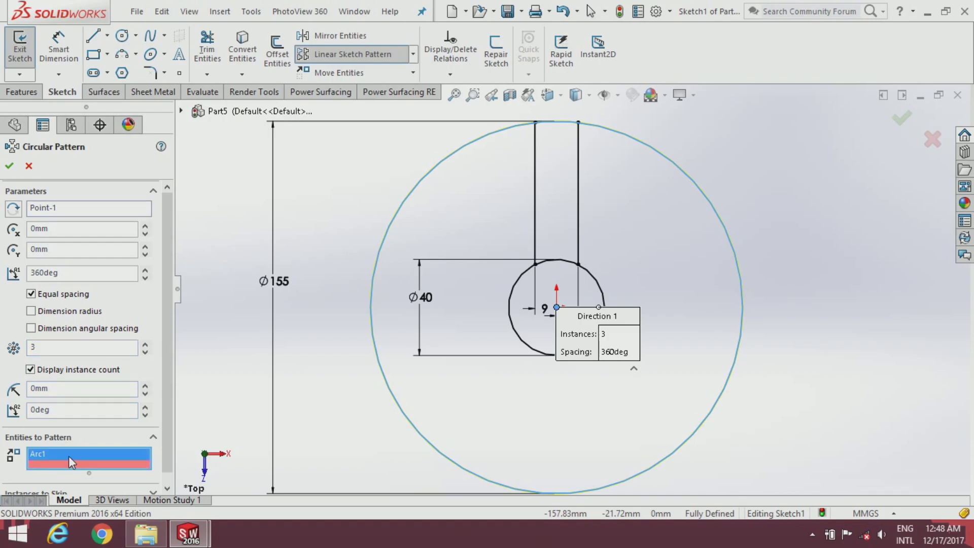
right_click(69, 455)
click(113, 464)
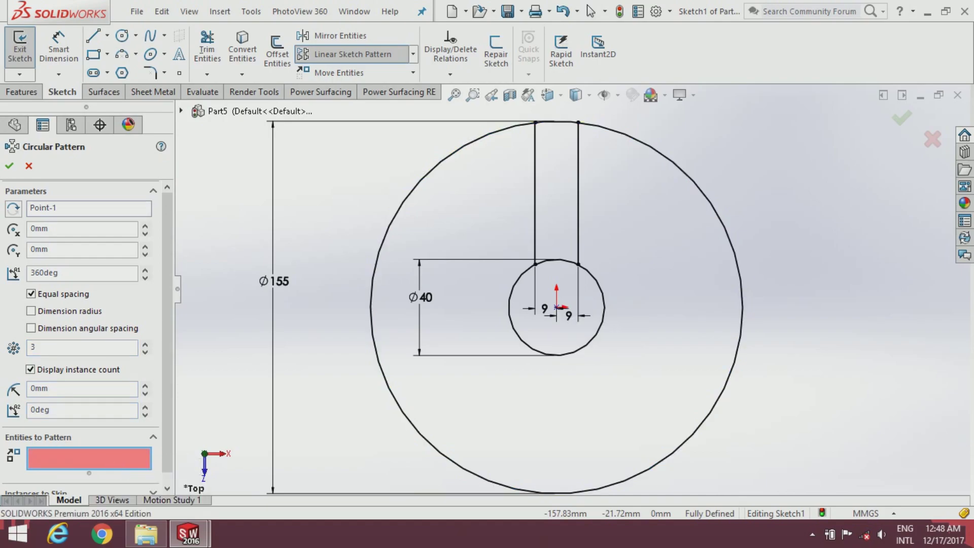
scroll(558, 355, down, 2)
click(532, 223)
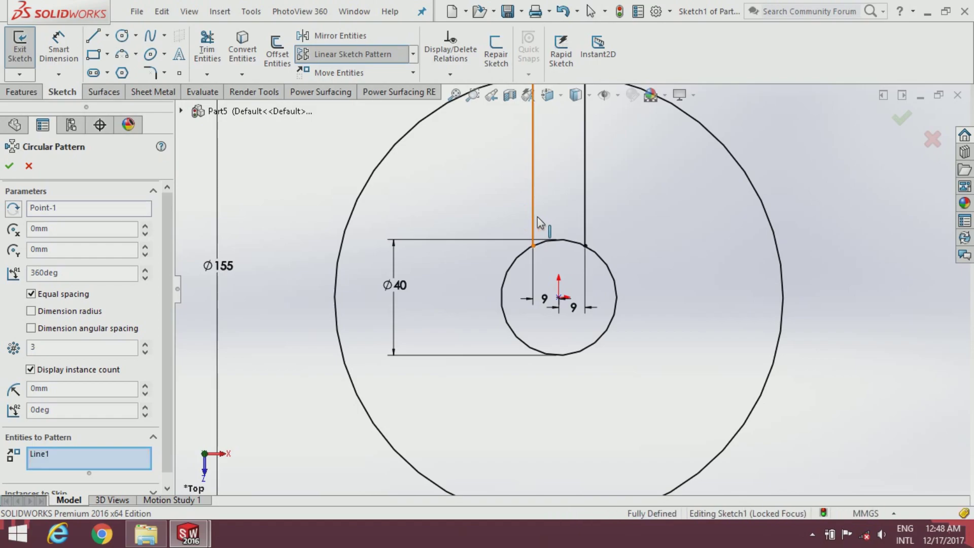
click(587, 216)
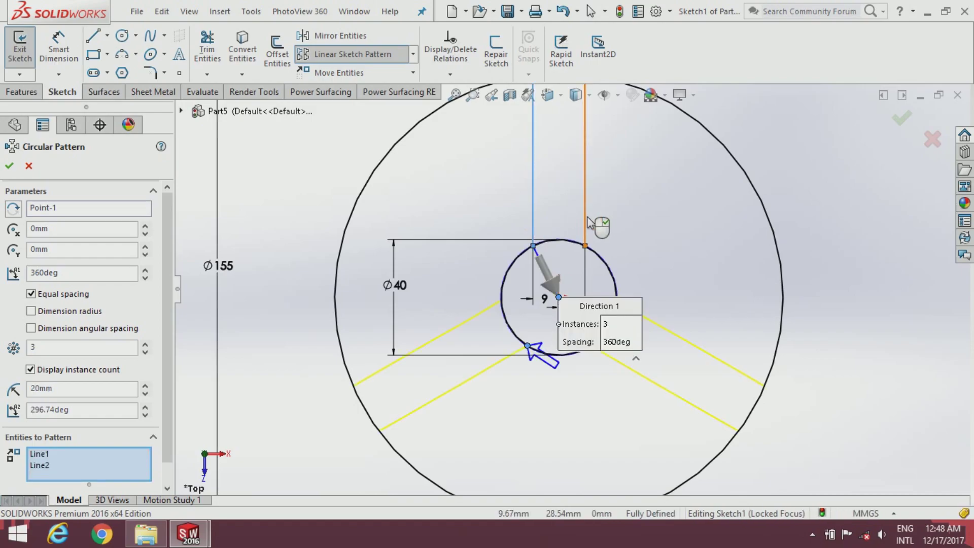
Step: Accept the 3-copy pattern and trim the inner and outer arcs across the spoke gaps
click(9, 166)
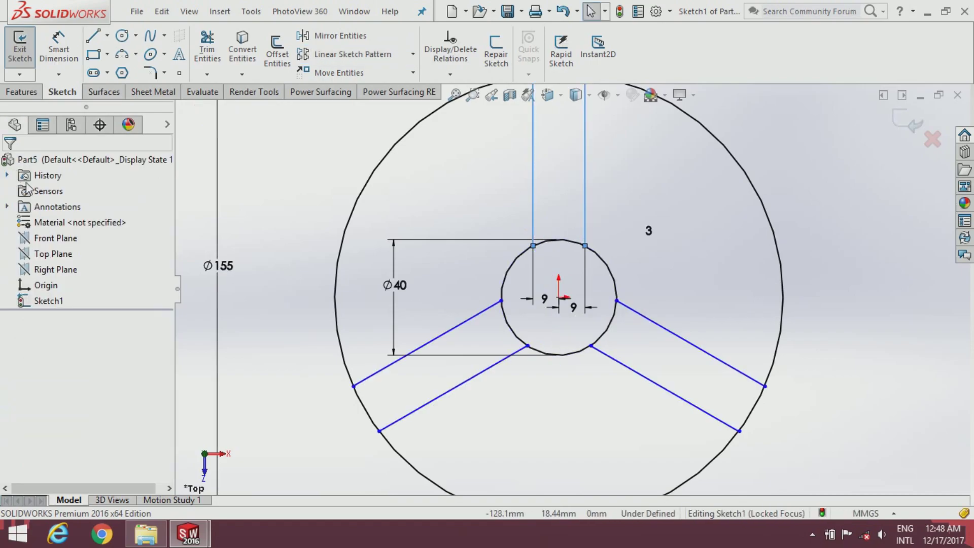
key(f)
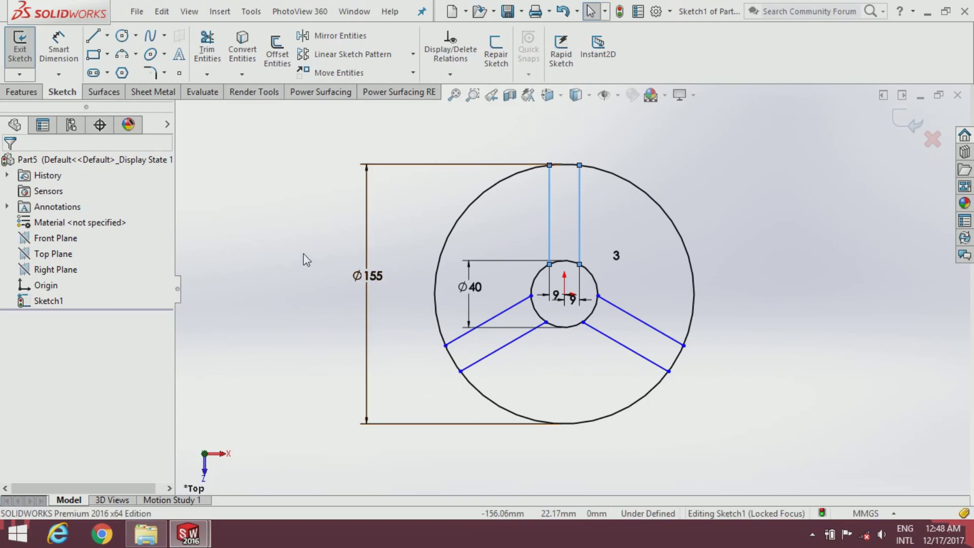
click(204, 60)
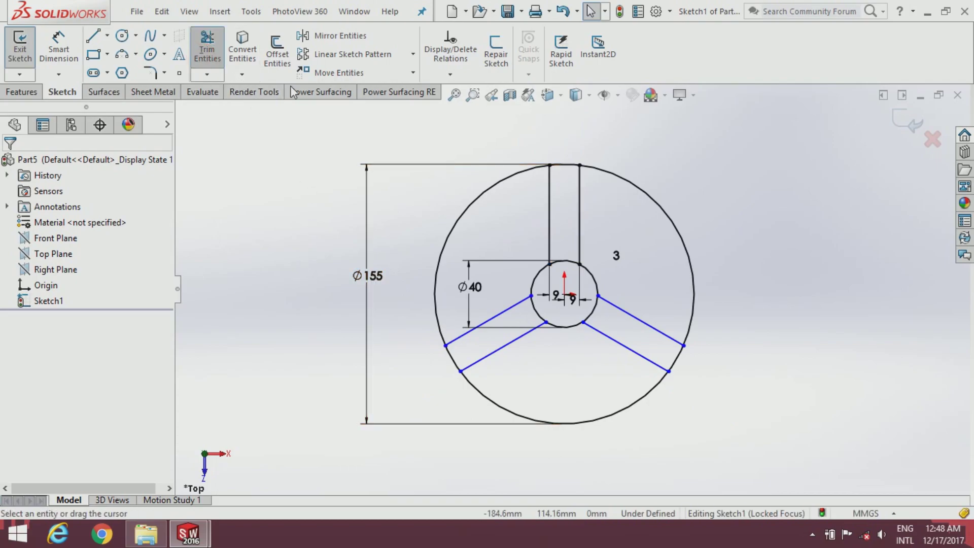
scroll(558, 293, down, 2)
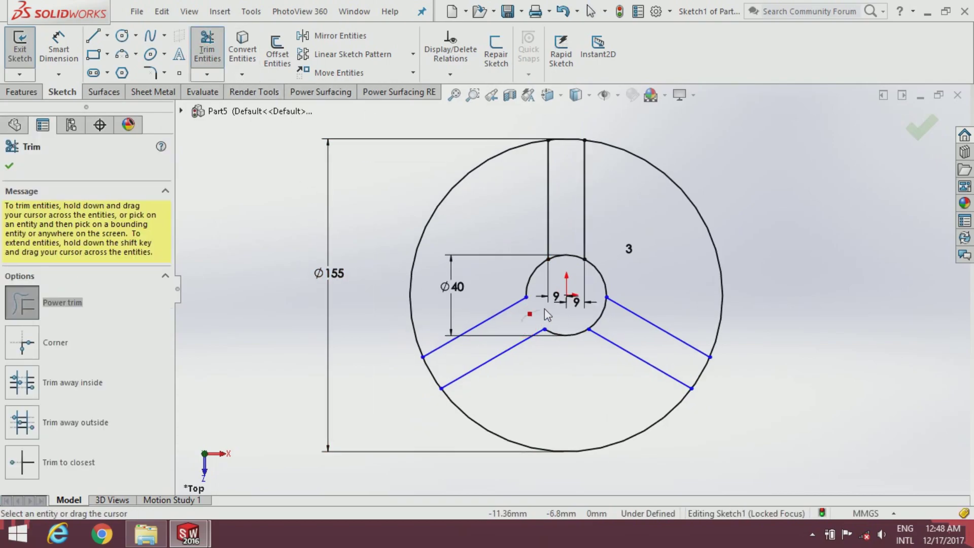
drag(544, 309, 572, 285)
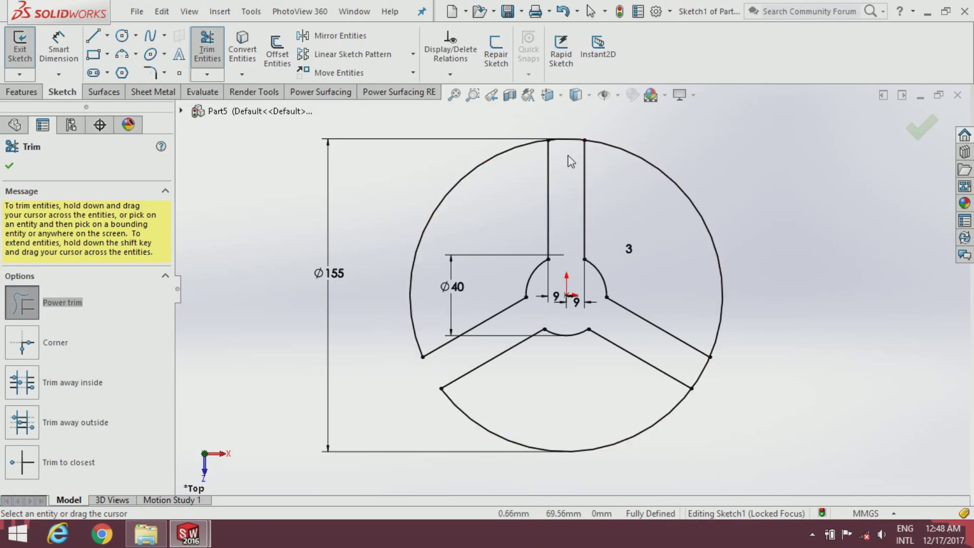
drag(684, 365, 716, 379)
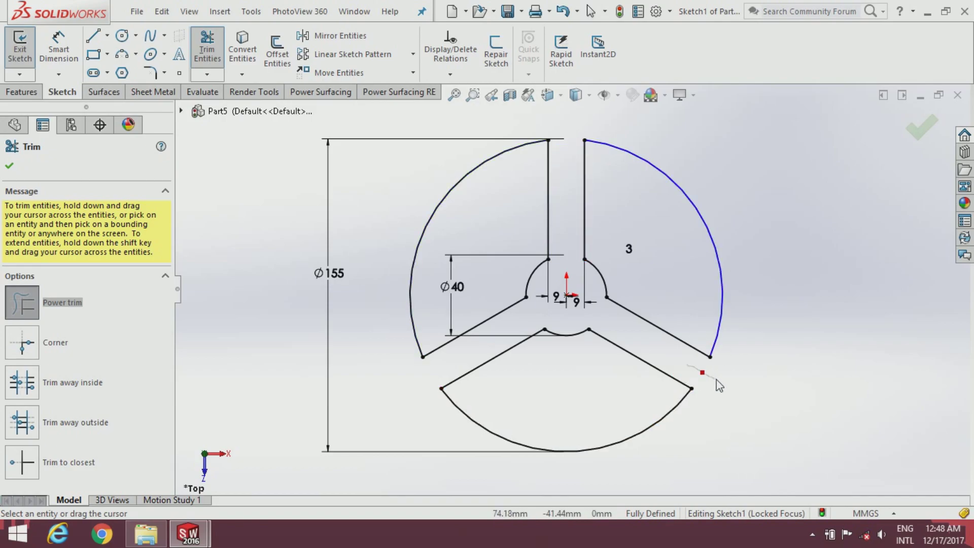
click(8, 167)
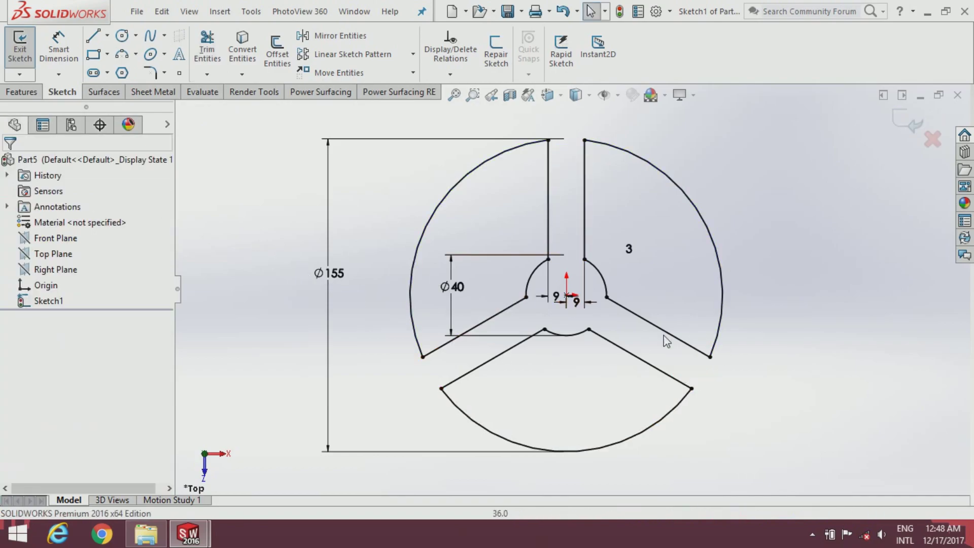
Step: Extrude the three sector profiles 18 mm in the reversed direction as Boss-Extrude1
click(24, 92)
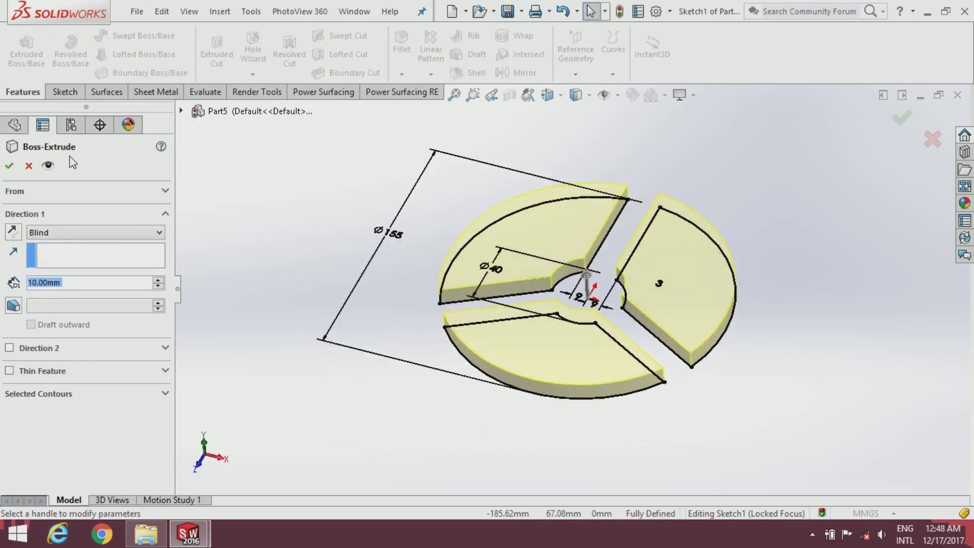
key(BackSpace)
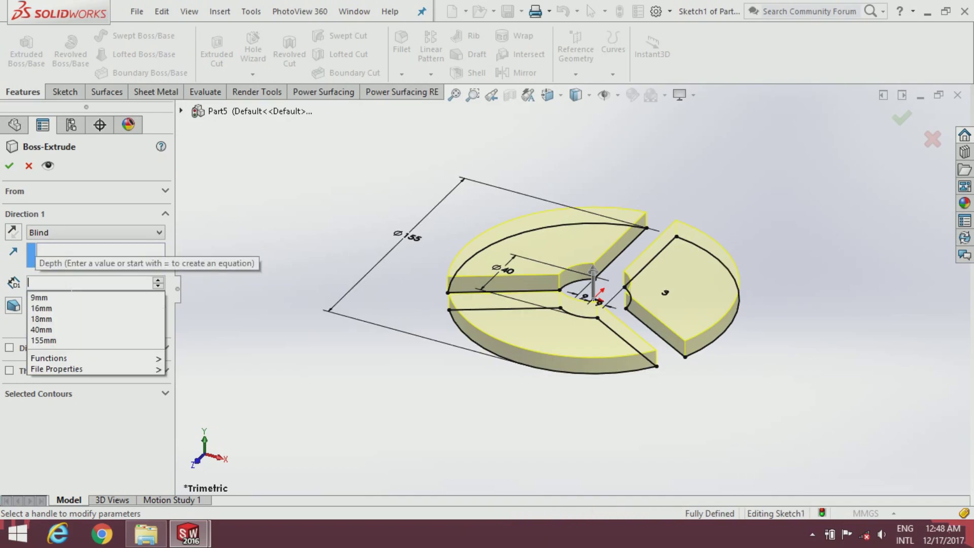
text(18)
key(Return)
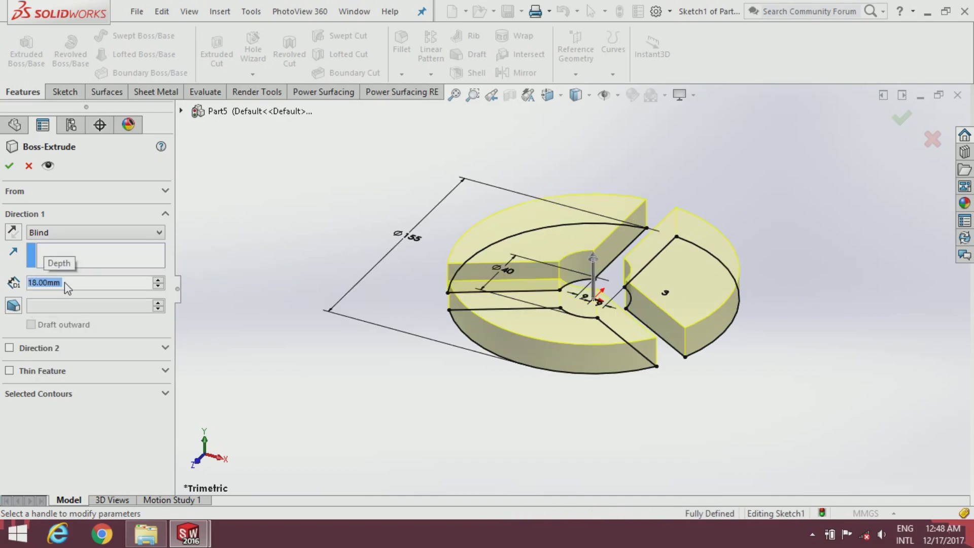
click(14, 232)
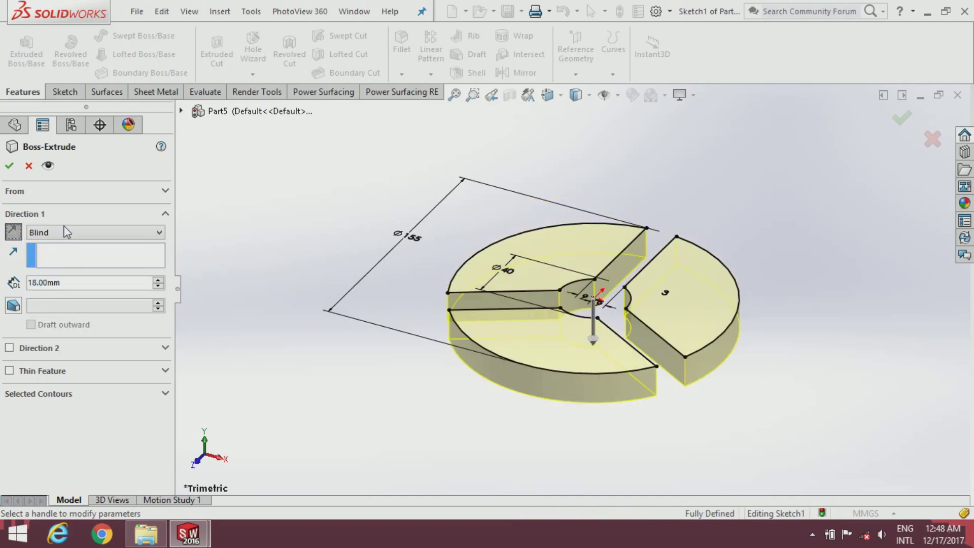
click(10, 167)
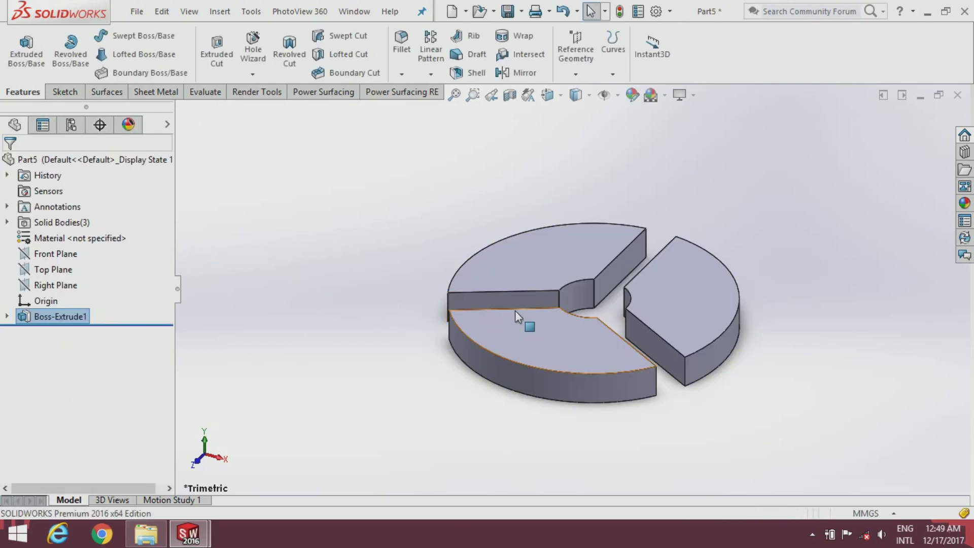
middle_drag(516, 310, 525, 196)
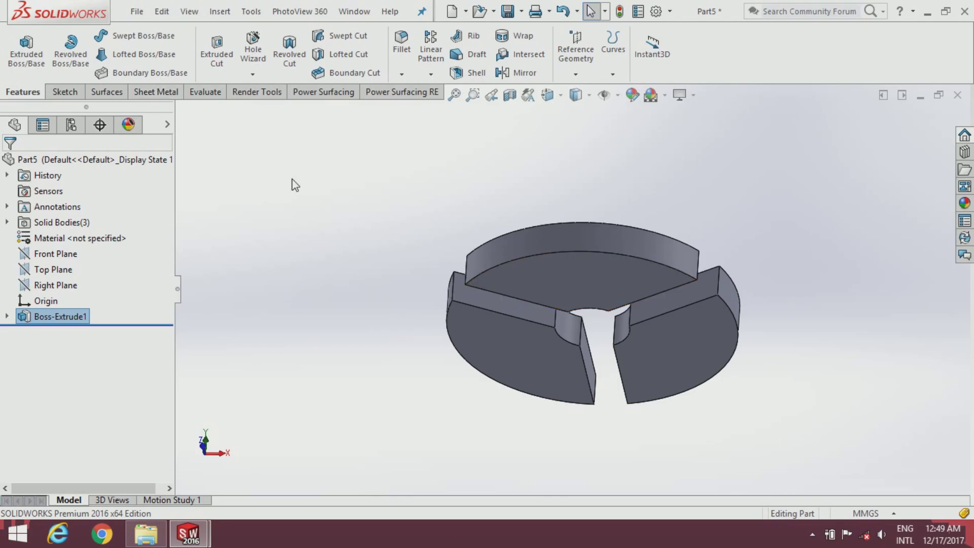
Step: Start a new sketch on the wheel's flat face
middle_drag(580, 314, 580, 256)
click(580, 257)
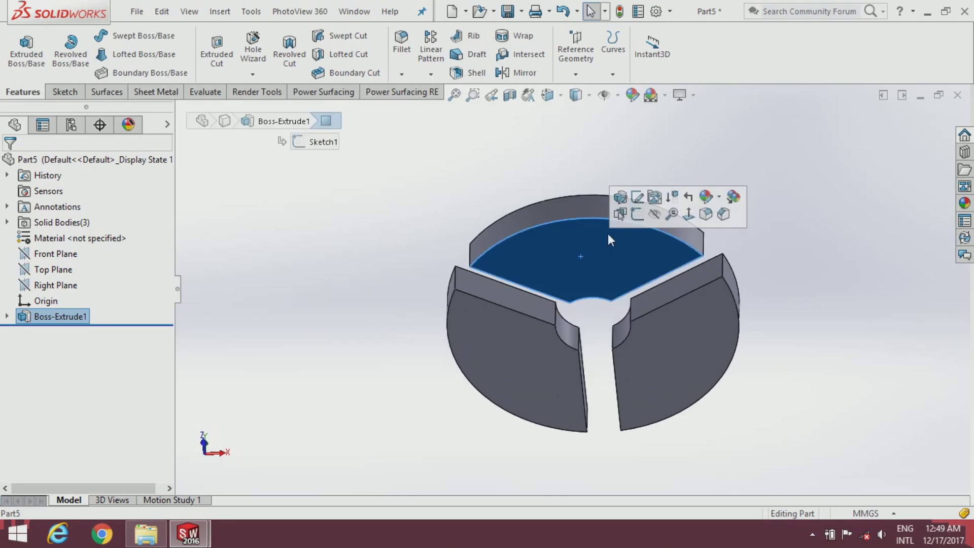
click(637, 214)
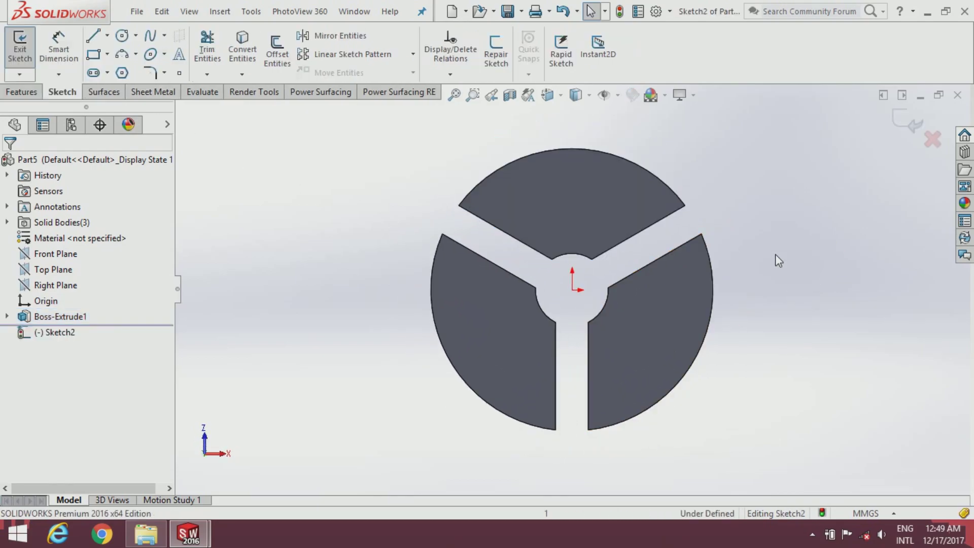
Step: Draw four concentric origin-centred circles, the smallest with radius 20
click(120, 35)
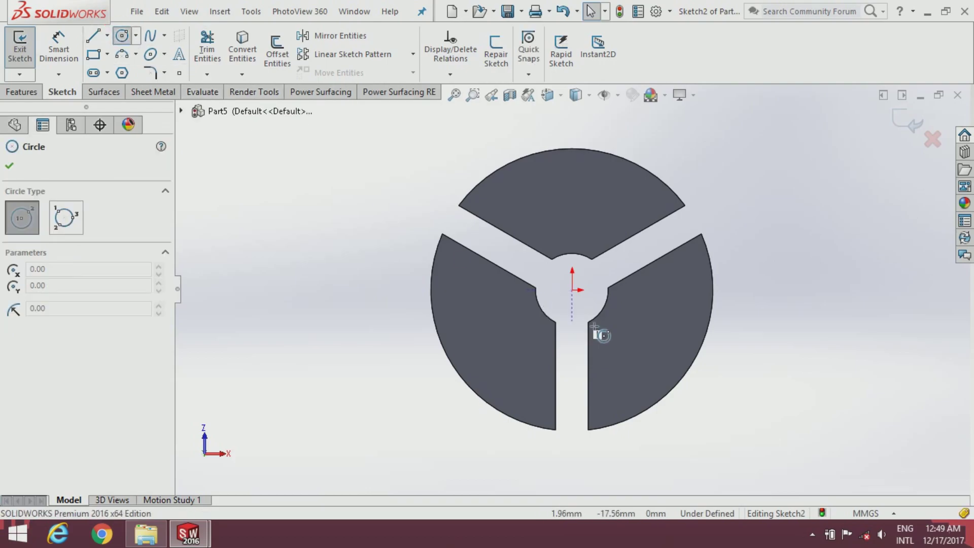
click(572, 289)
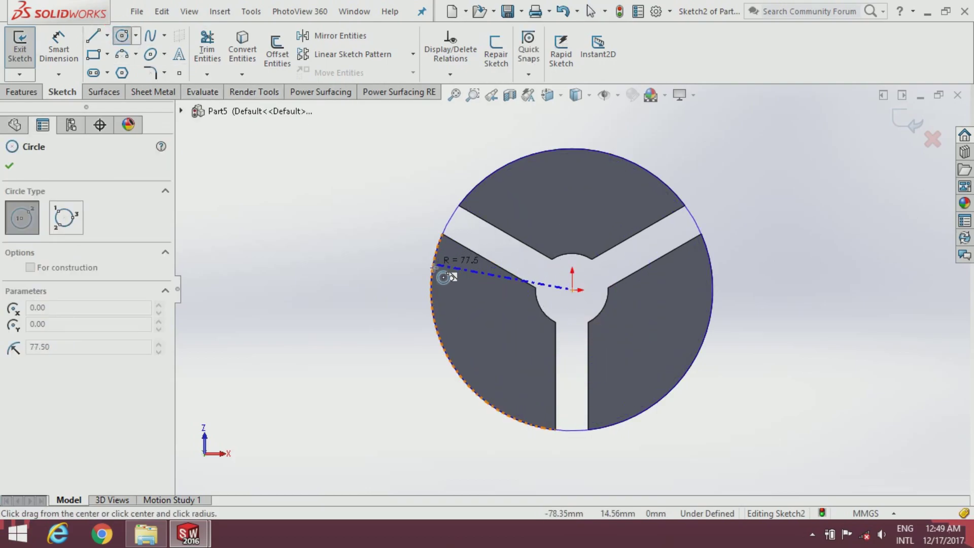
click(446, 273)
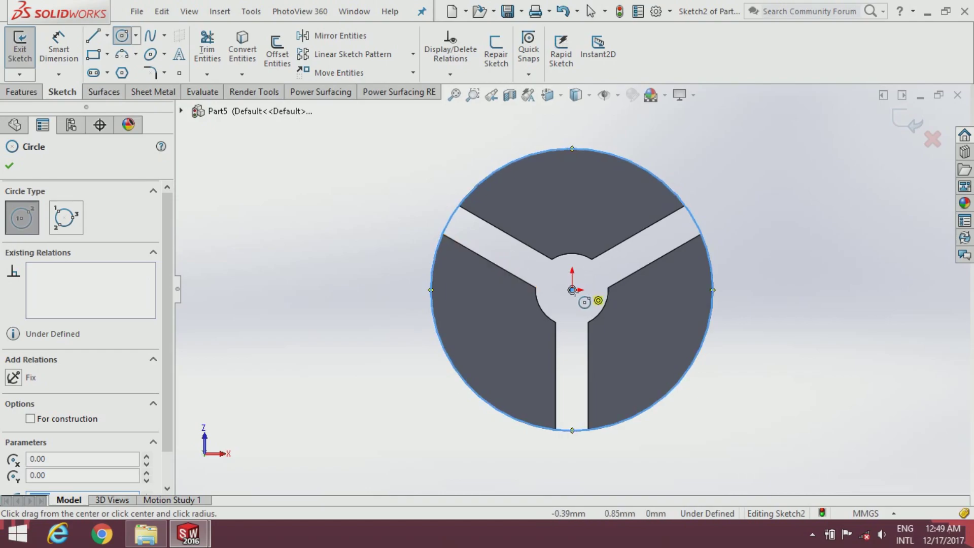
click(572, 289)
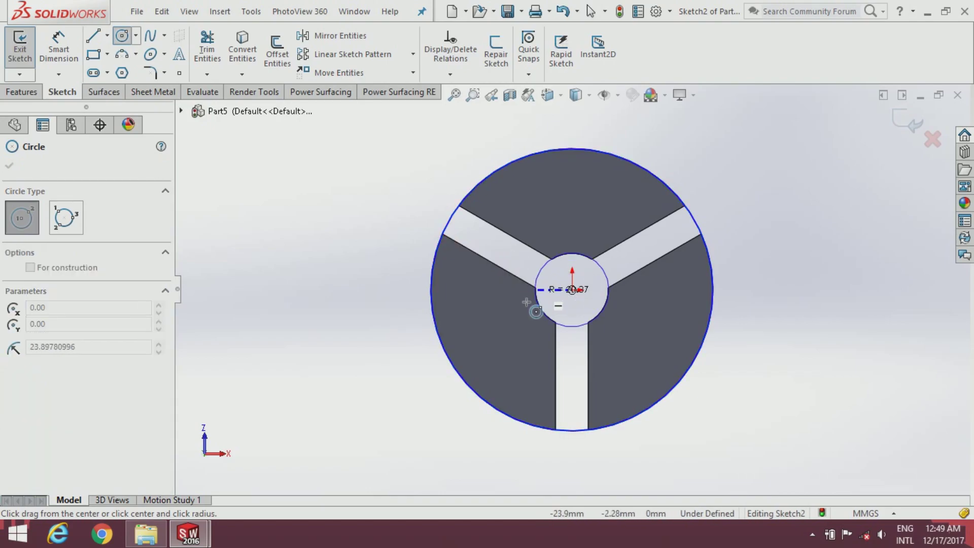
click(466, 320)
click(572, 290)
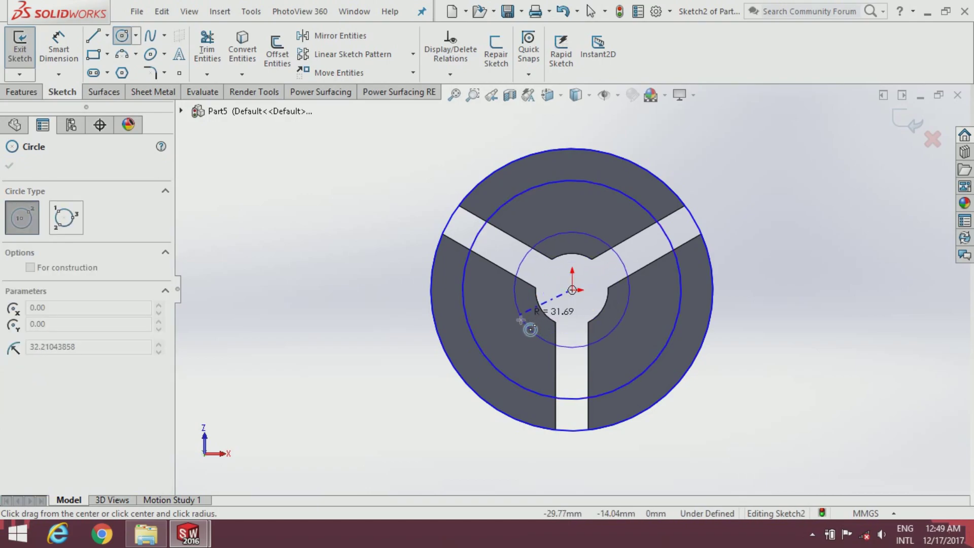
click(528, 334)
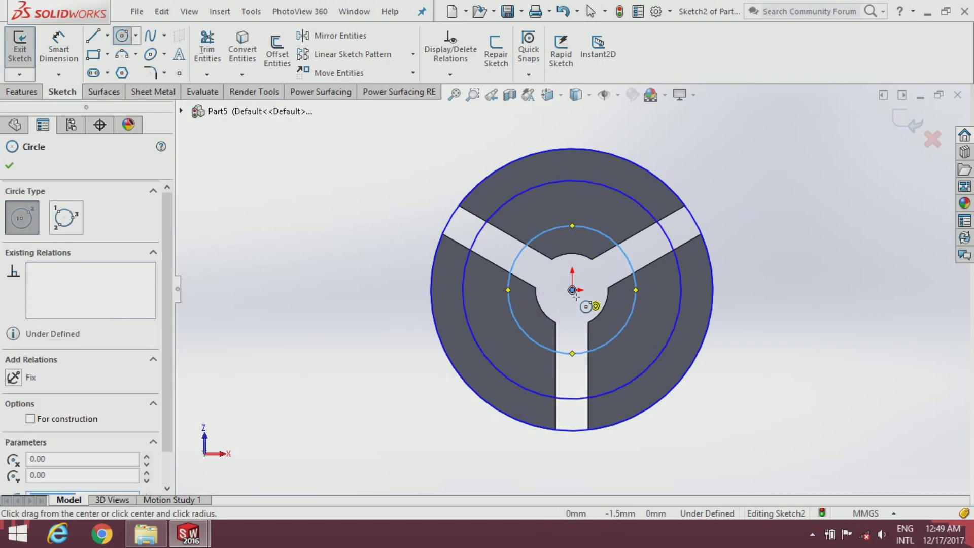
click(572, 290)
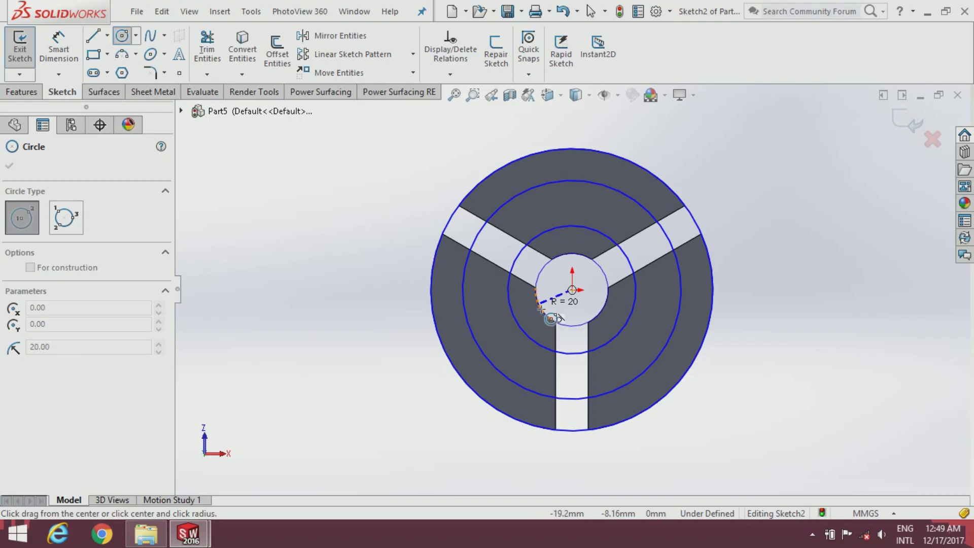
click(550, 318)
click(10, 167)
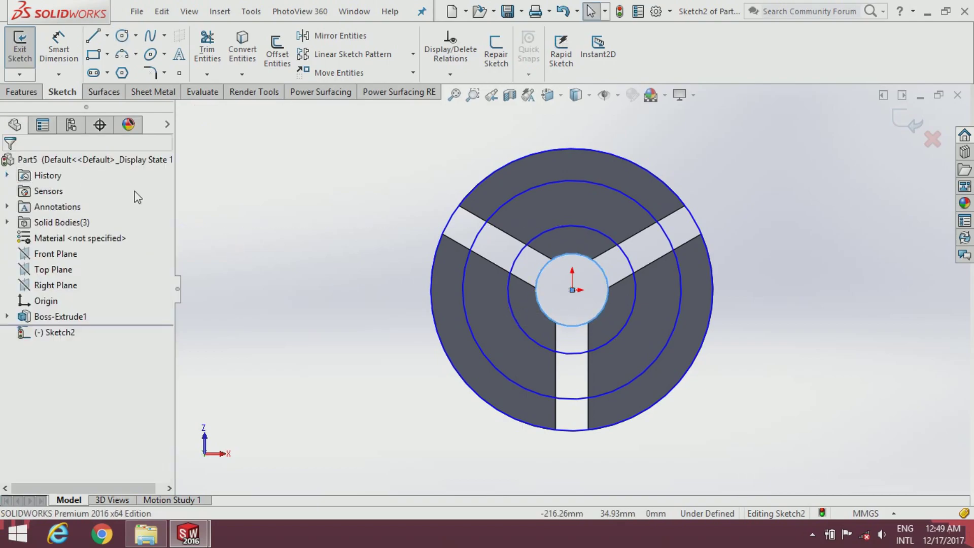
Step: Dimension the two smallest circles to Ø40 and Ø68 mm
click(58, 48)
click(538, 274)
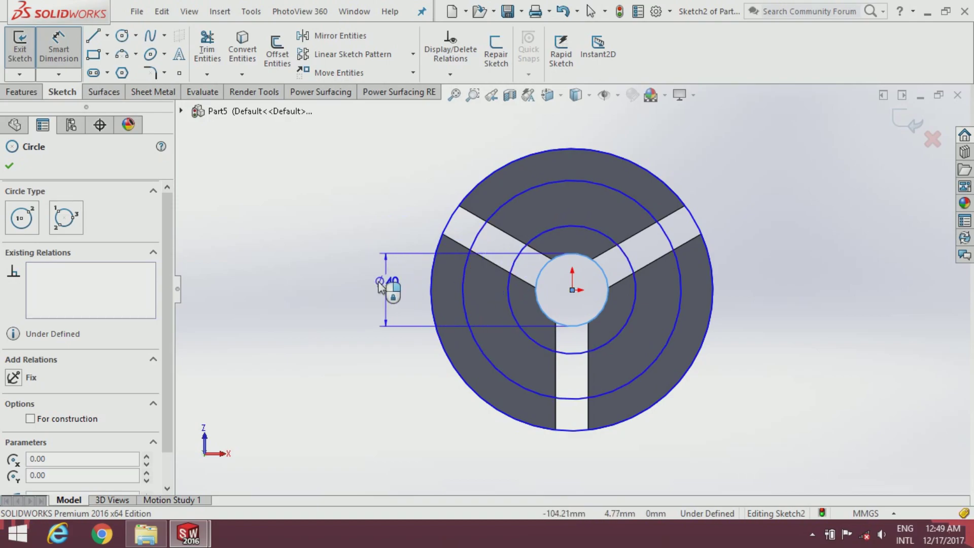
click(374, 287)
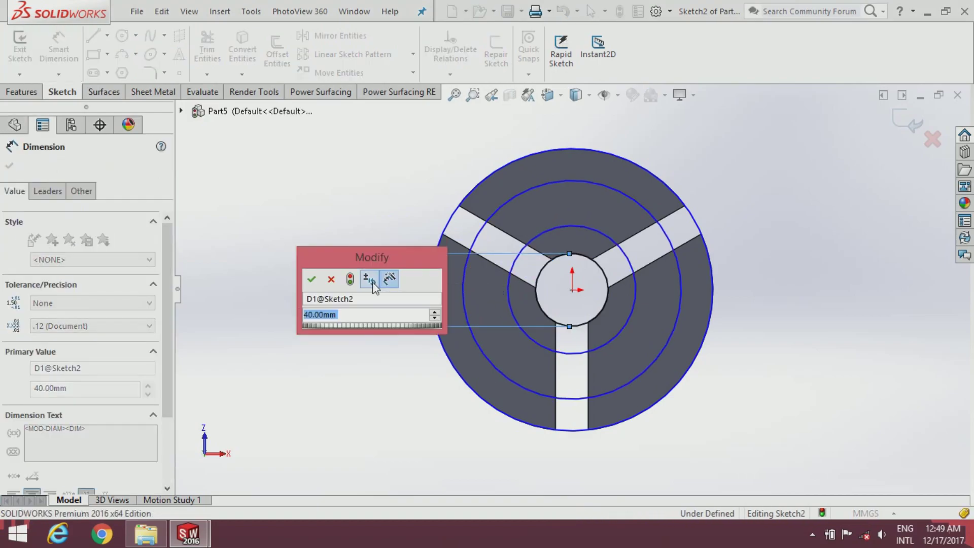
key(Return)
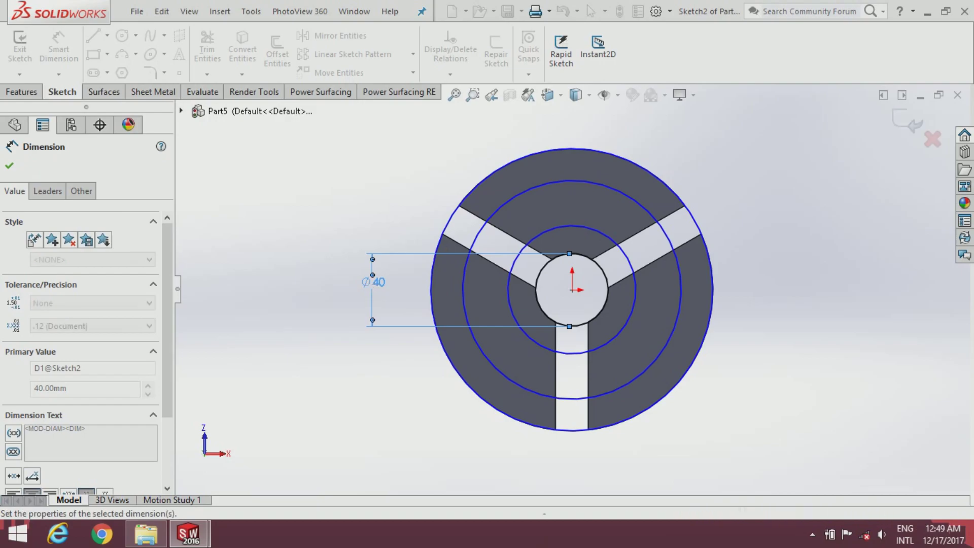
click(507, 287)
click(325, 296)
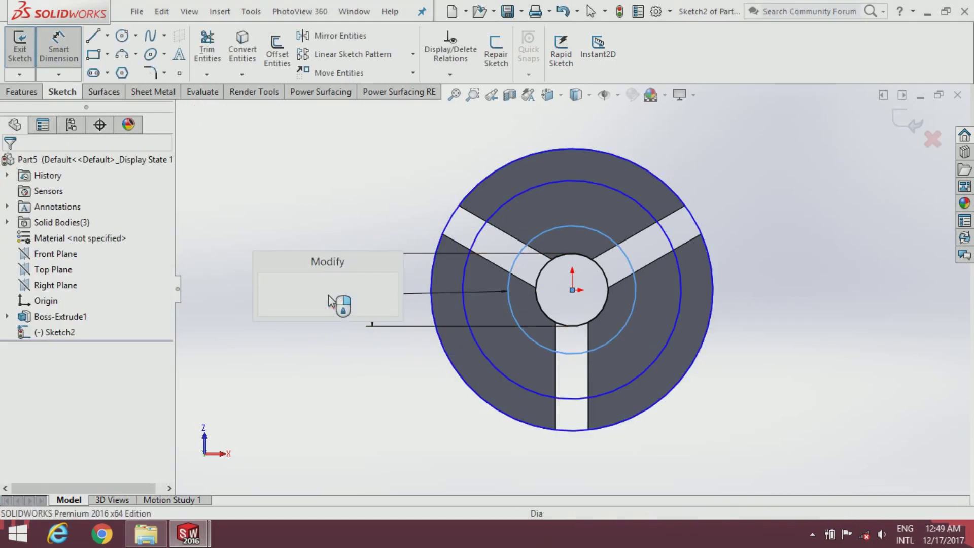
text(68)
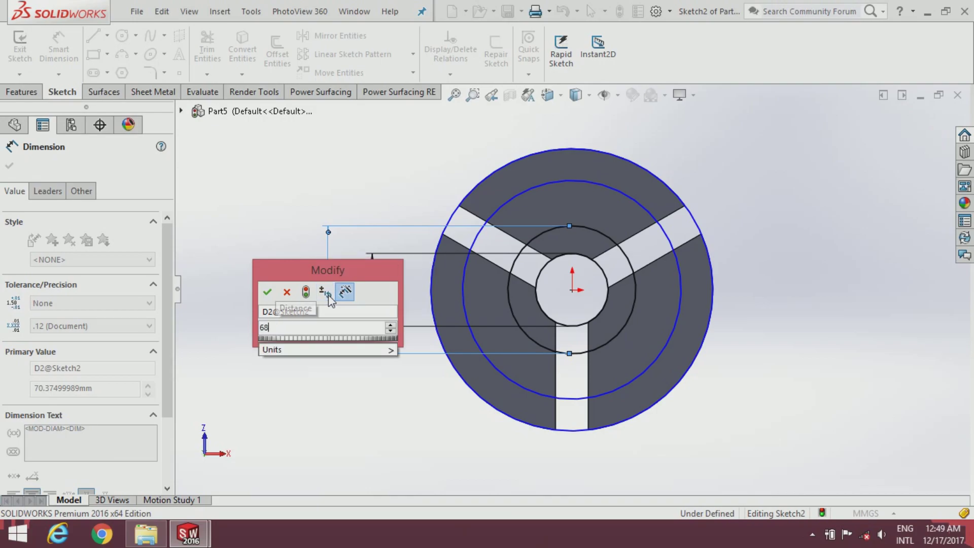
key(Return)
click(289, 273)
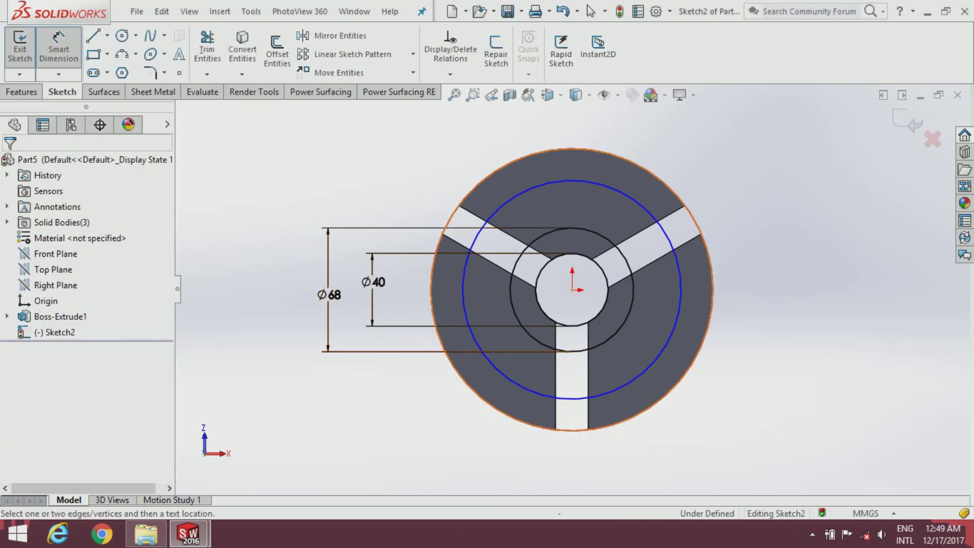
Step: Dimension the two larger circles to Ø120 and Ø155 mm, fully defining Sketch2
click(464, 287)
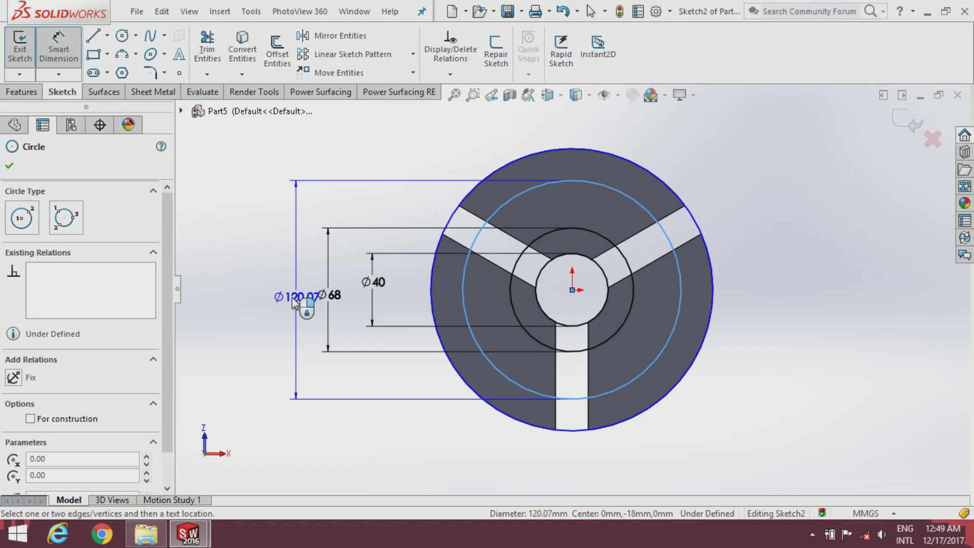
click(289, 298)
text(120)
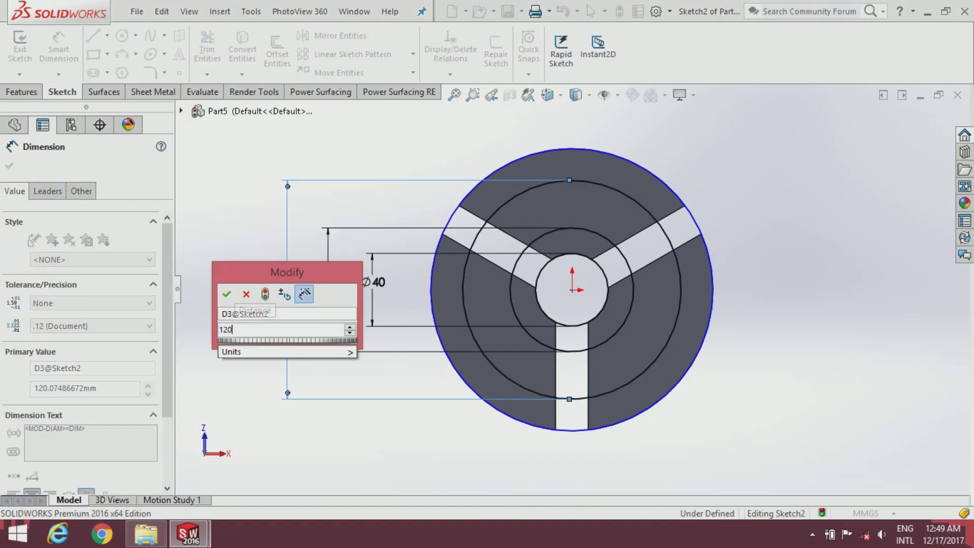
key(Return)
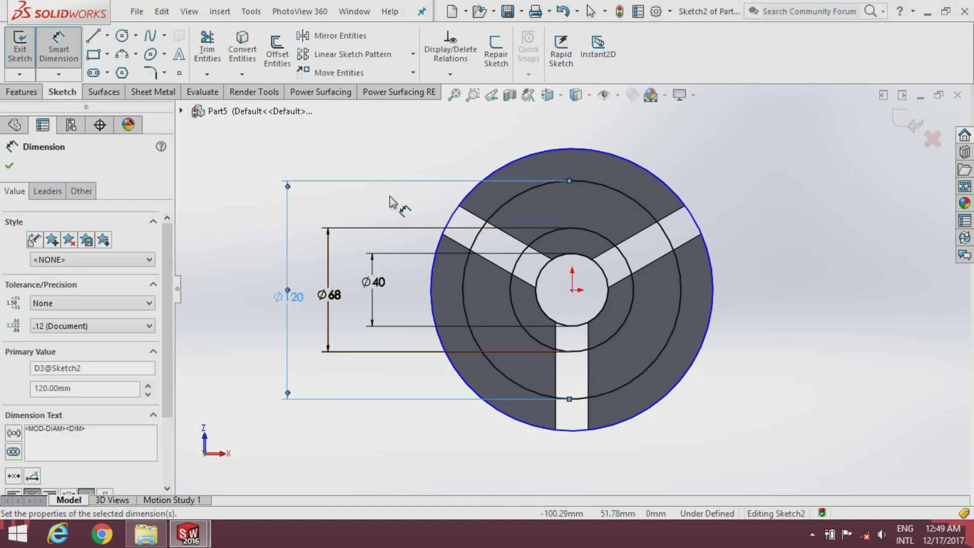
click(403, 203)
click(450, 217)
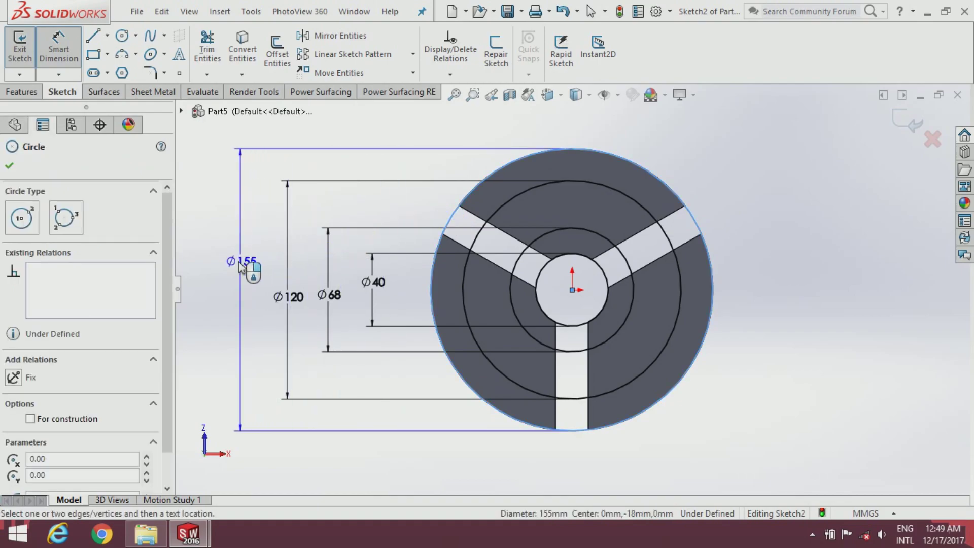
click(238, 261)
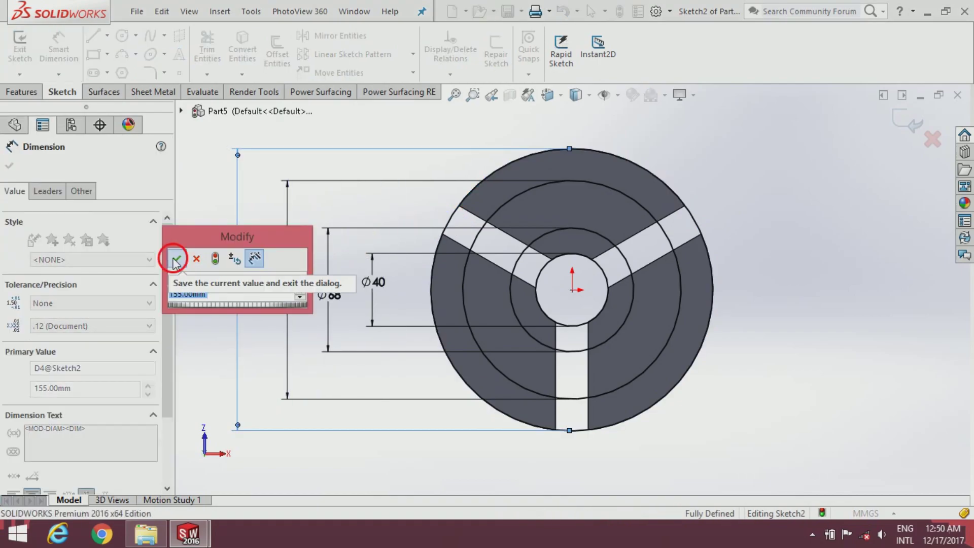
click(178, 260)
click(10, 165)
key(Escape)
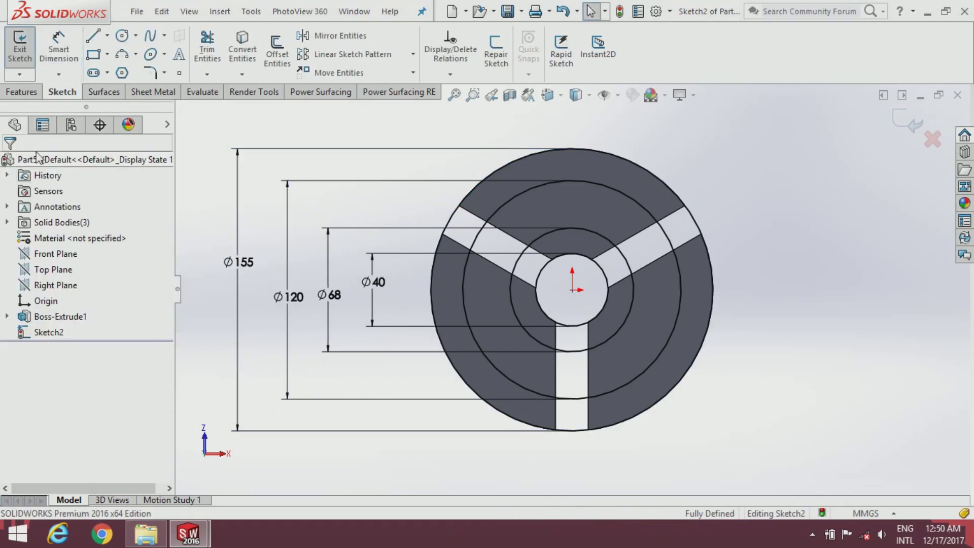
Step: Extrude four selected Sketch2 ring contours 18 mm blind as Boss-Extrude2
click(21, 92)
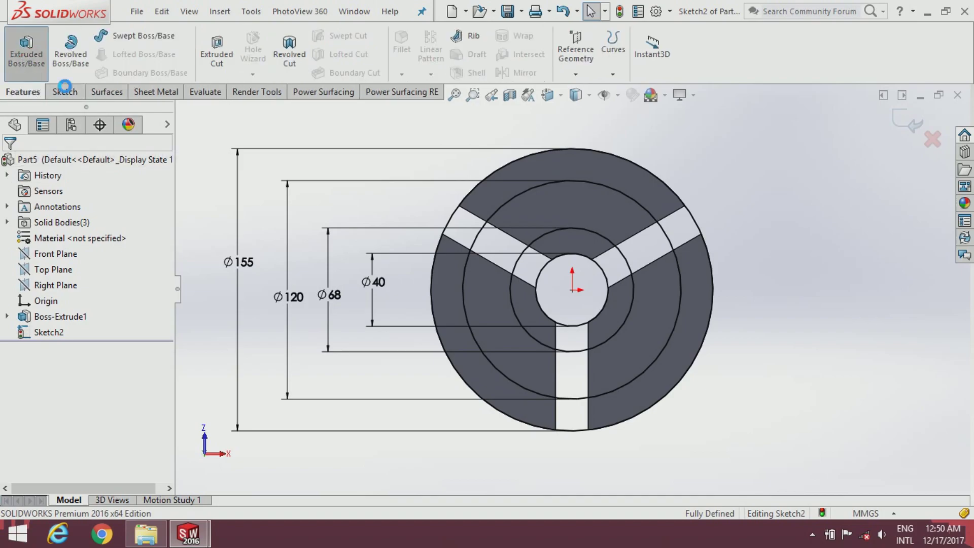
click(26, 48)
middle_drag(480, 306, 479, 345)
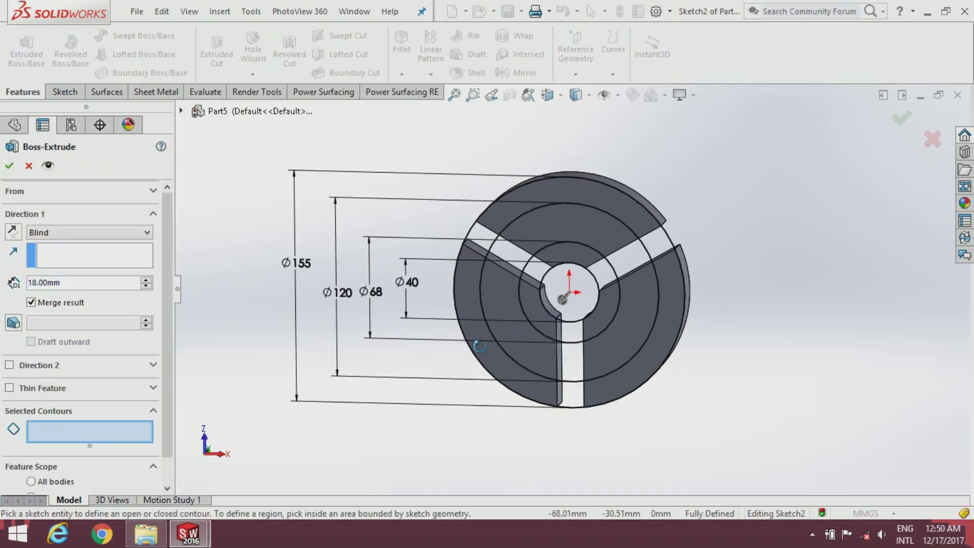
click(467, 228)
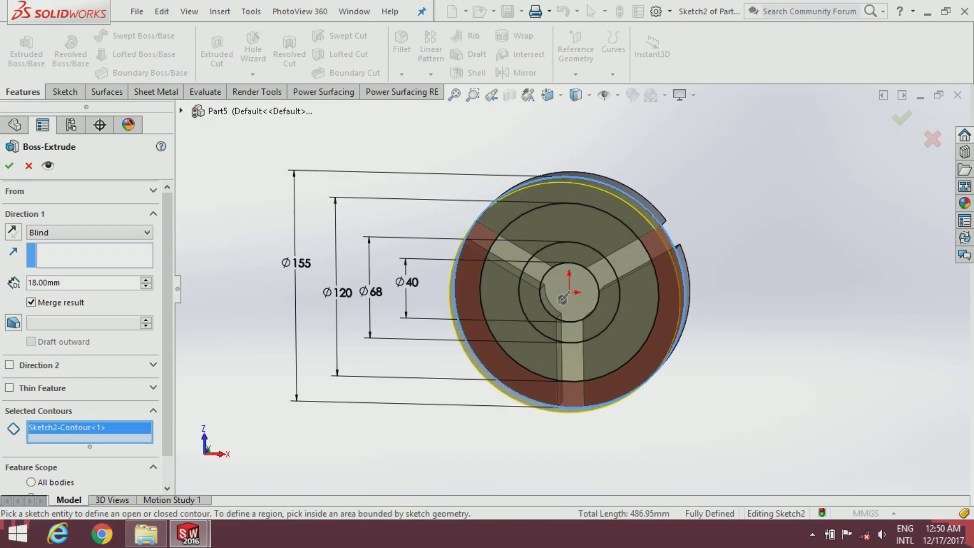
click(489, 249)
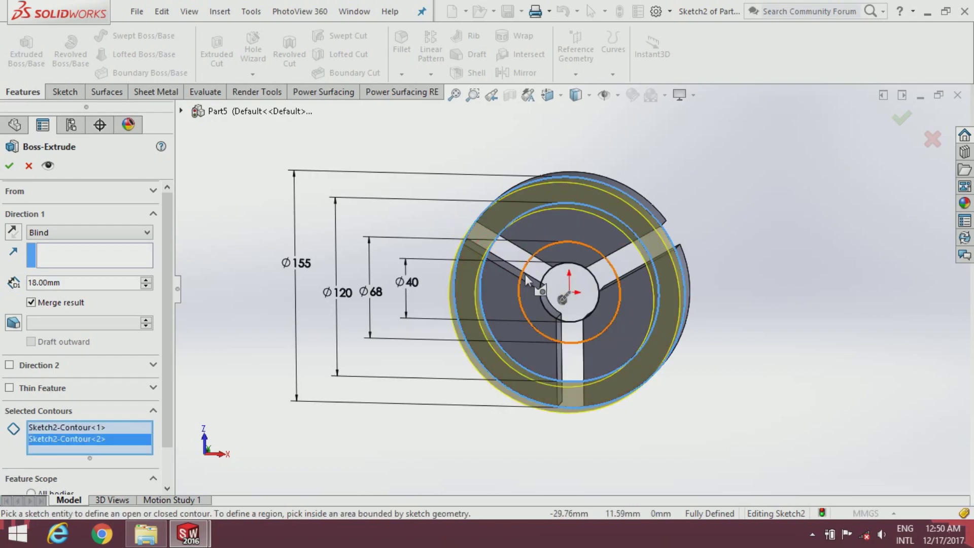
click(539, 278)
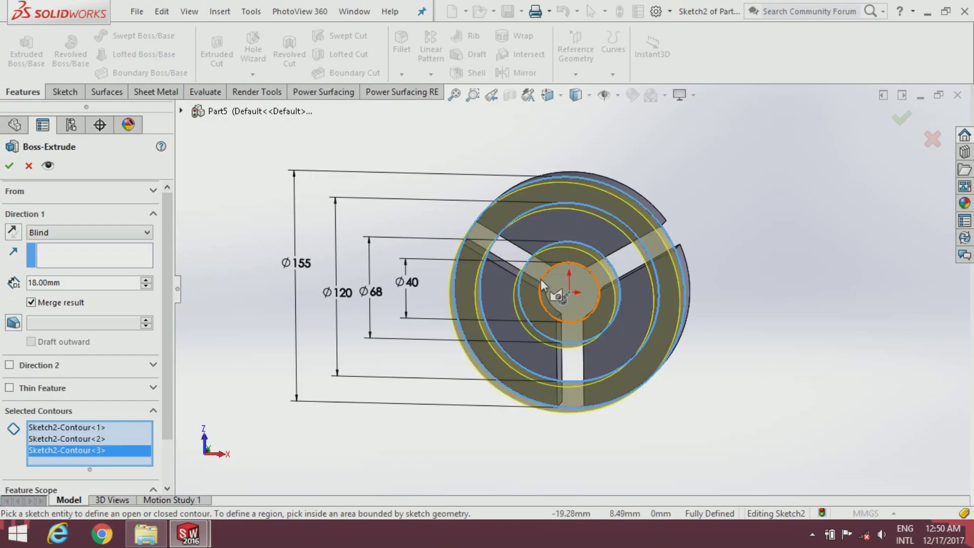
click(541, 279)
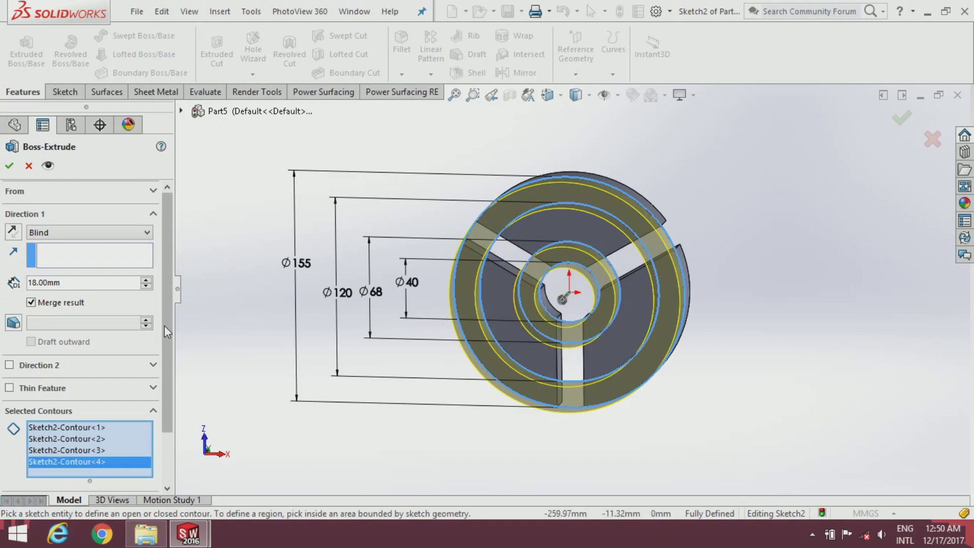
drag(164, 325, 165, 352)
middle_drag(389, 337, 370, 395)
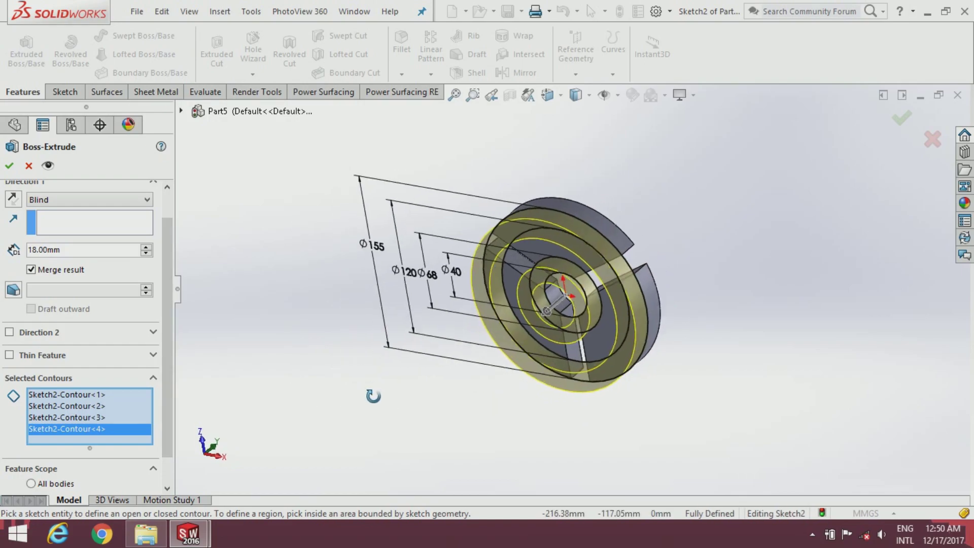
click(11, 165)
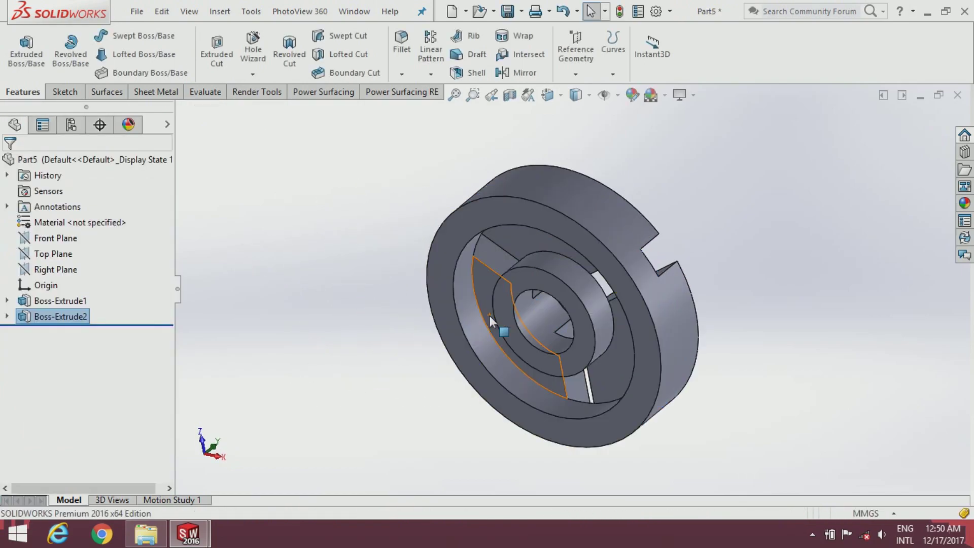
mouse_move(490, 319)
middle_down()
mouse_move(544, 323)
mouse_move(495, 373)
mouse_move(483, 300)
middle_up()
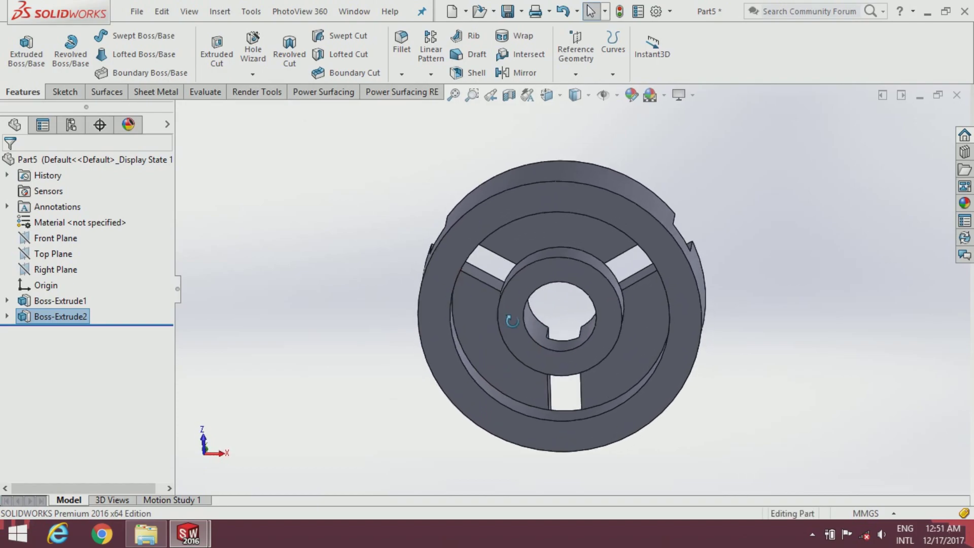
Step: Start Sketch3 on the wheel's front face and convert the Ø68 hub edge and larger ring edge into it
click(483, 299)
click(522, 273)
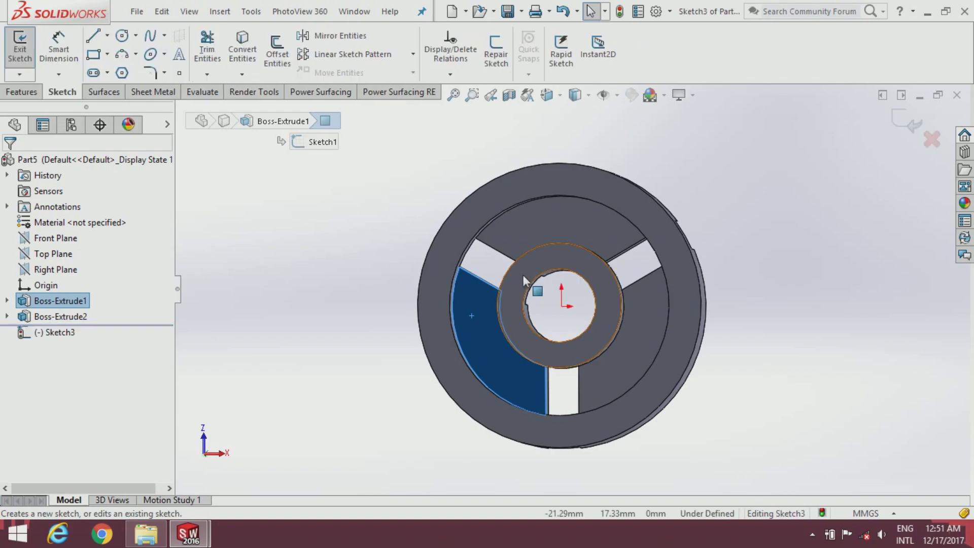
click(296, 264)
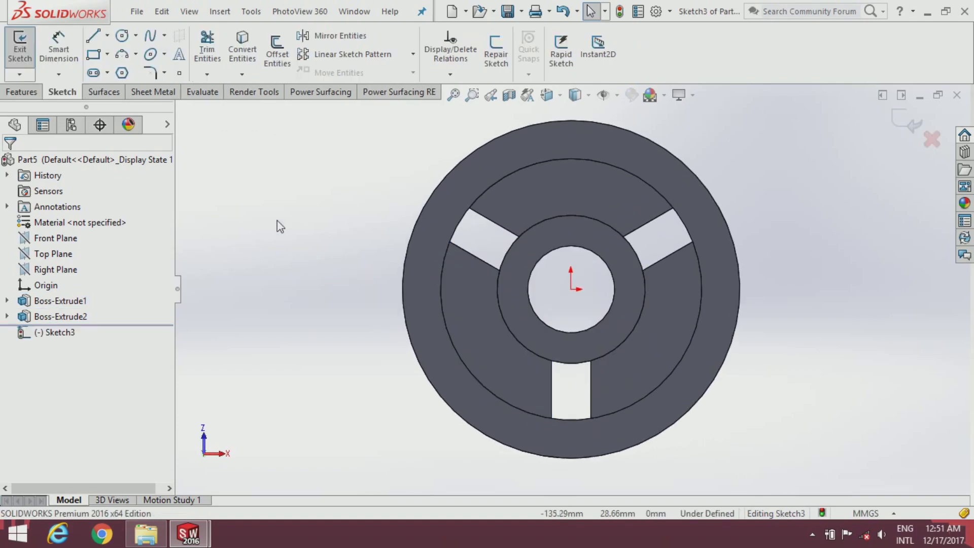
click(242, 48)
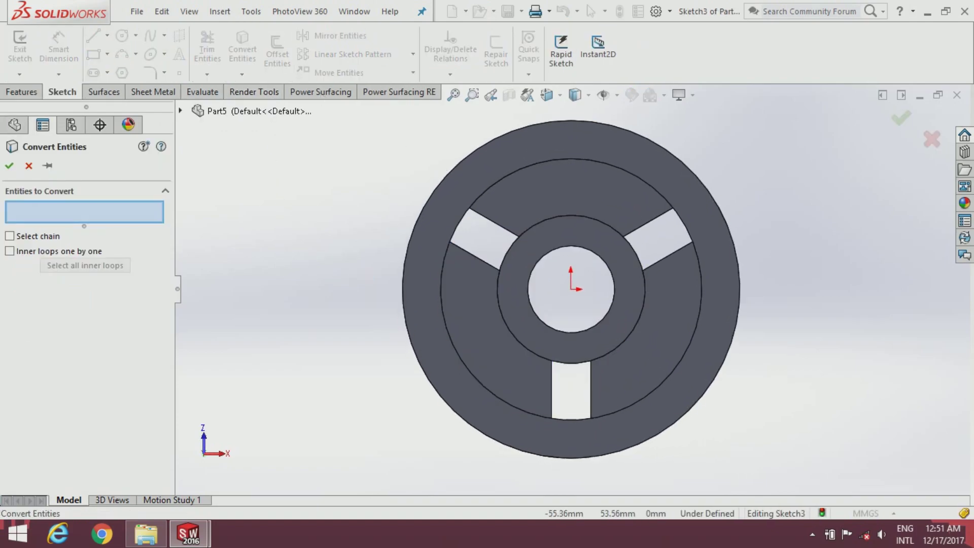
click(507, 247)
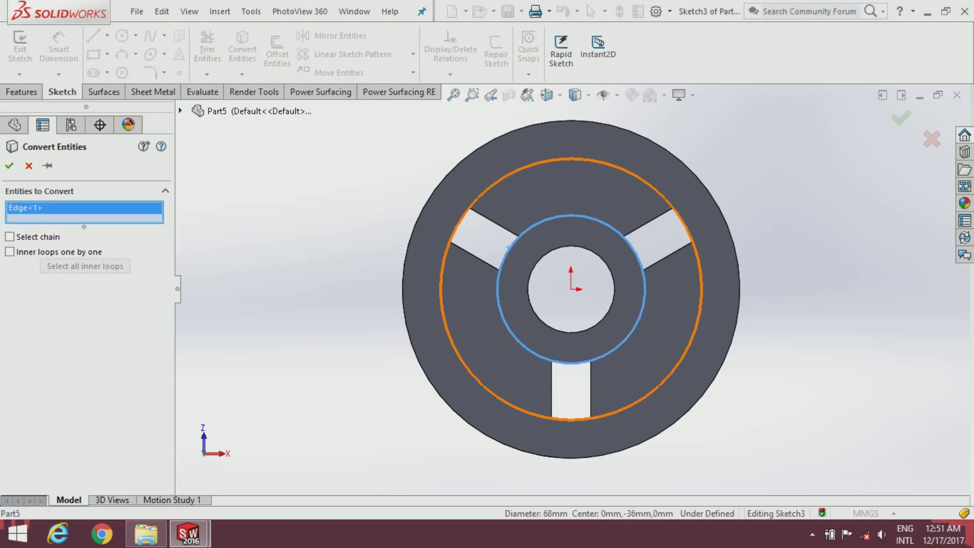
click(454, 235)
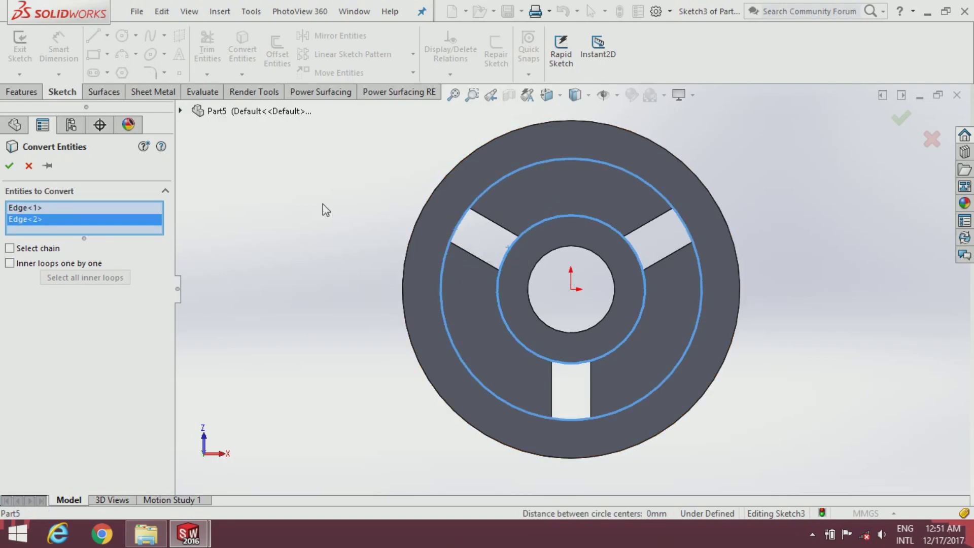
click(9, 165)
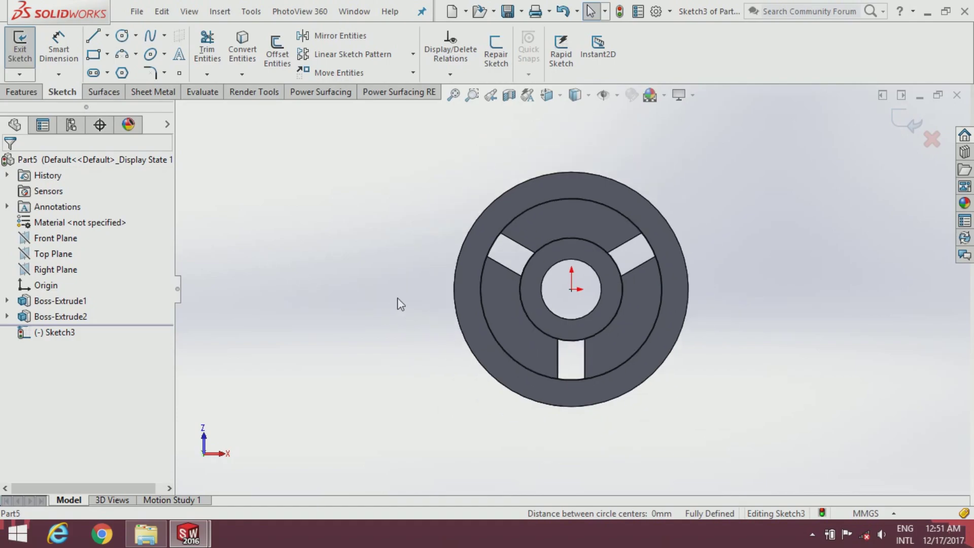
middle_drag(398, 302, 416, 302)
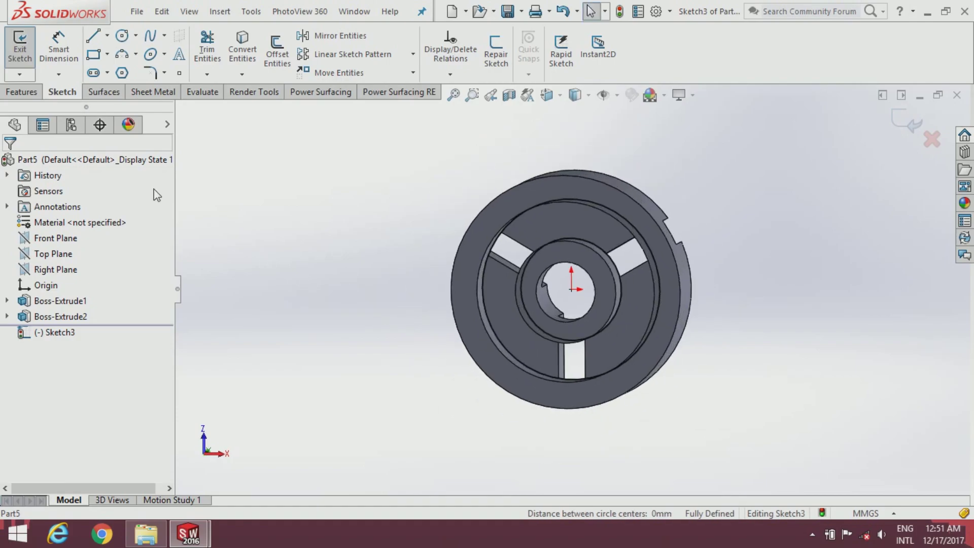
Step: Cut the Sketch3 ring region 3 mm Blind into the wheel face to create Cut-Extrude1
click(21, 92)
click(216, 54)
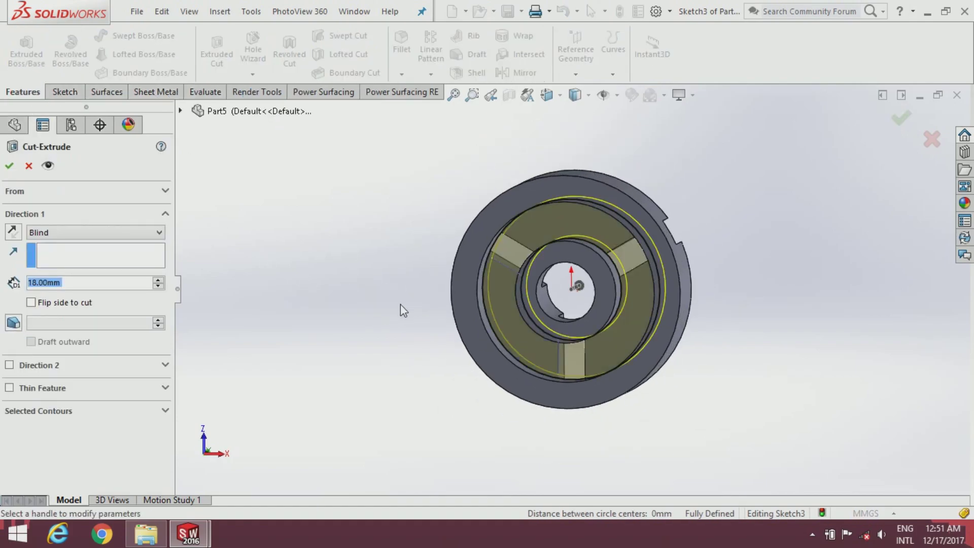
mouse_move(402, 308)
middle_down()
mouse_move(402, 337)
mouse_move(350, 361)
middle_up()
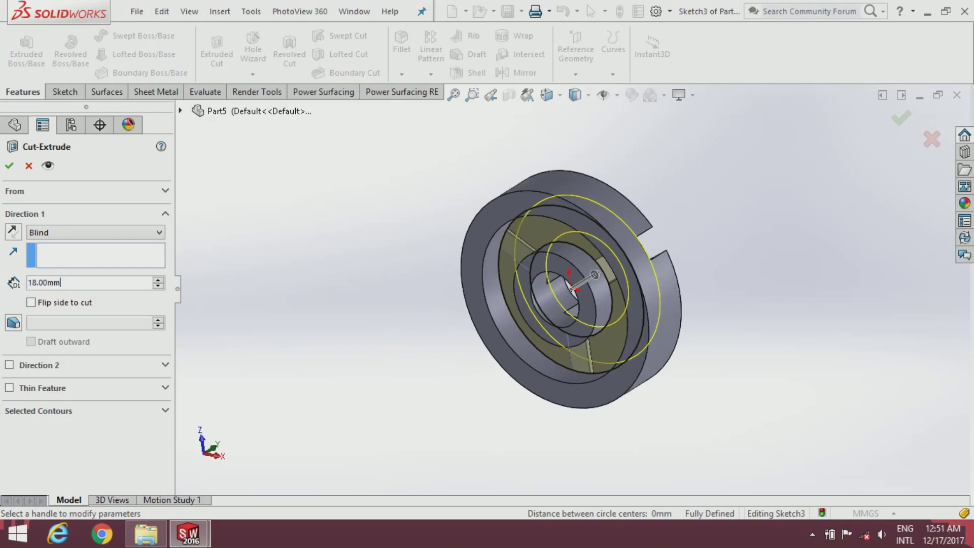
key(BackSpace)
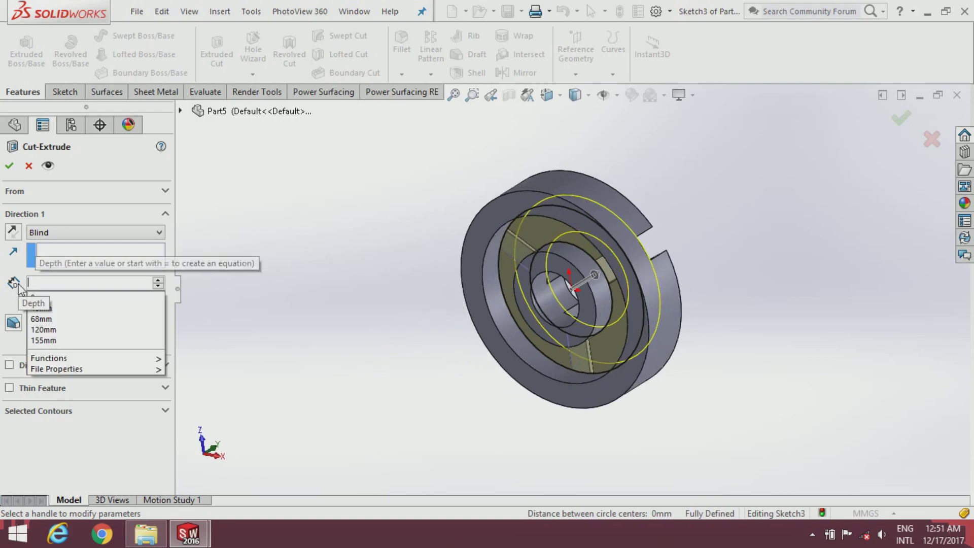
text(3)
key(Return)
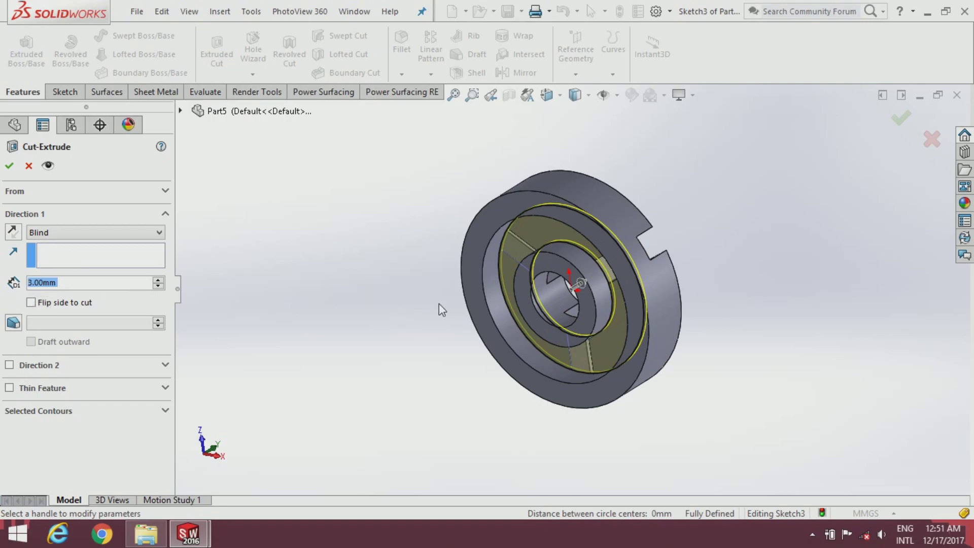
mouse_move(443, 310)
middle_down()
mouse_move(500, 272)
mouse_move(527, 306)
mouse_move(507, 296)
middle_up()
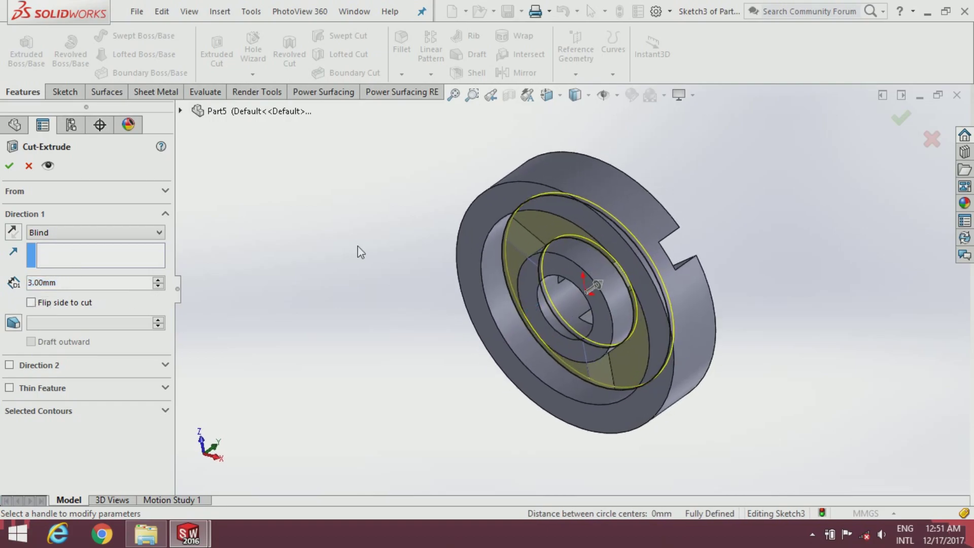
click(12, 169)
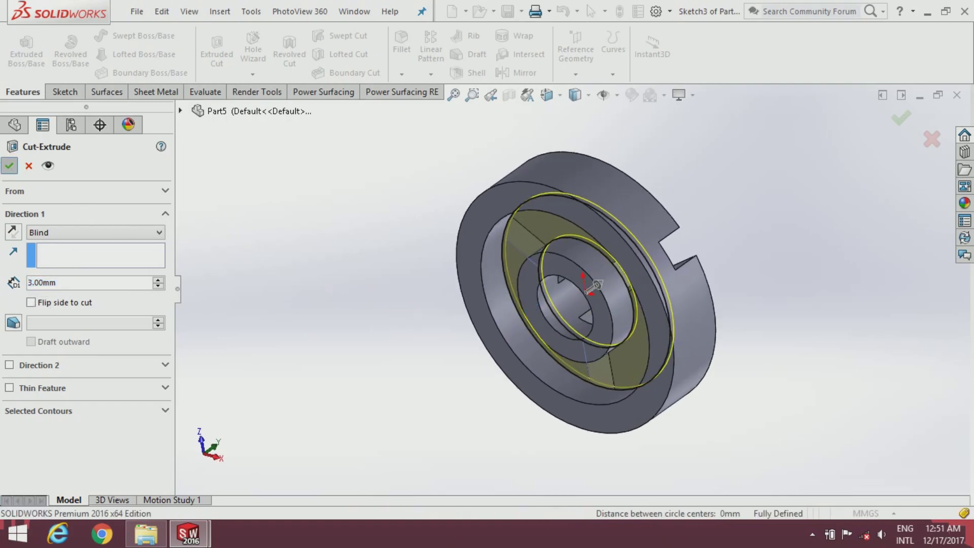
mouse_move(484, 301)
middle_down()
mouse_move(649, 419)
mouse_move(520, 332)
middle_up()
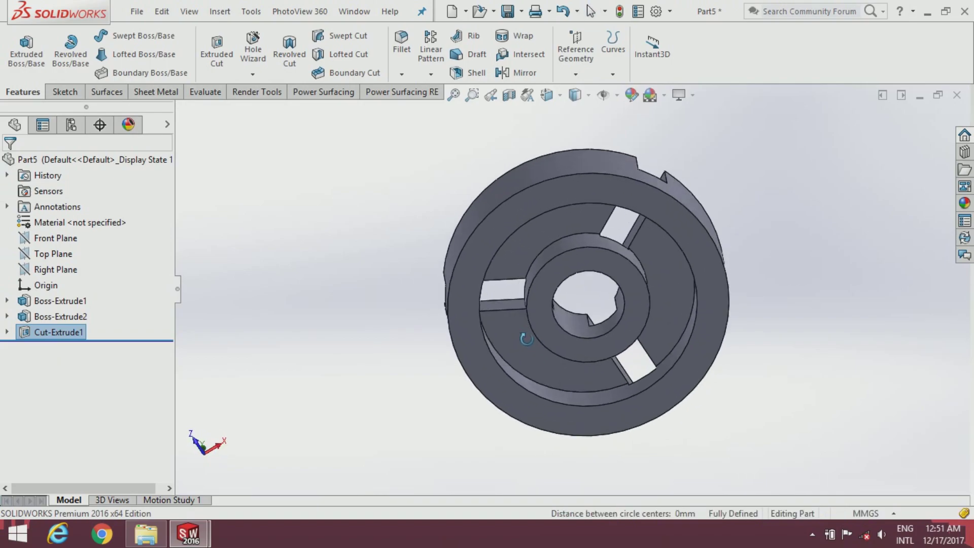
Step: Start a new reference plane using Front Plane as its first reference
mouse_move(497, 289)
middle_down()
mouse_move(478, 516)
mouse_move(619, 309)
middle_up()
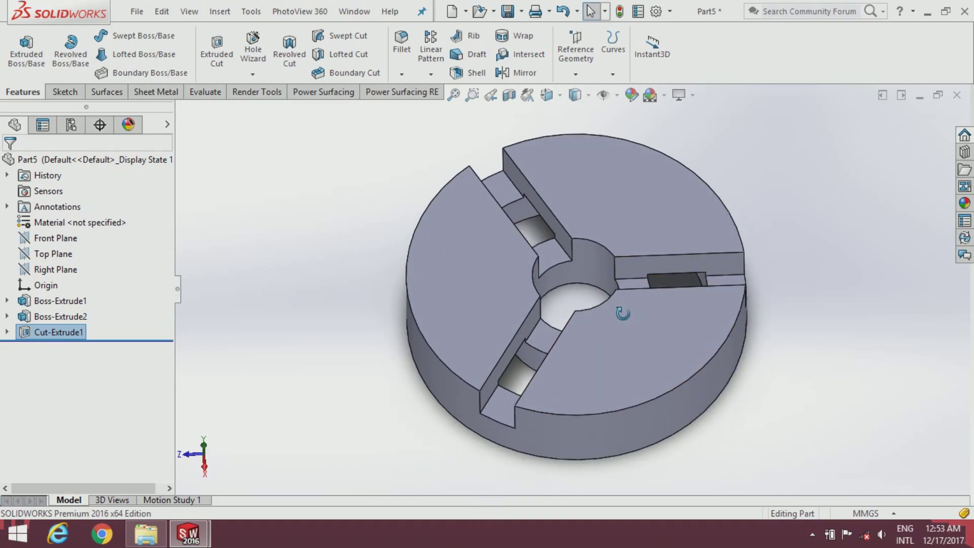
scroll(619, 309, down, 2)
click(577, 48)
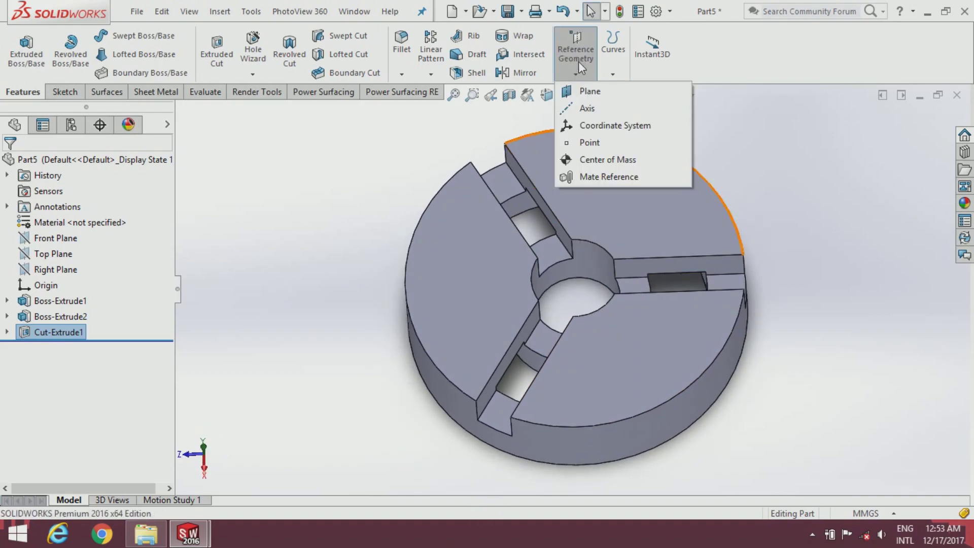
click(592, 93)
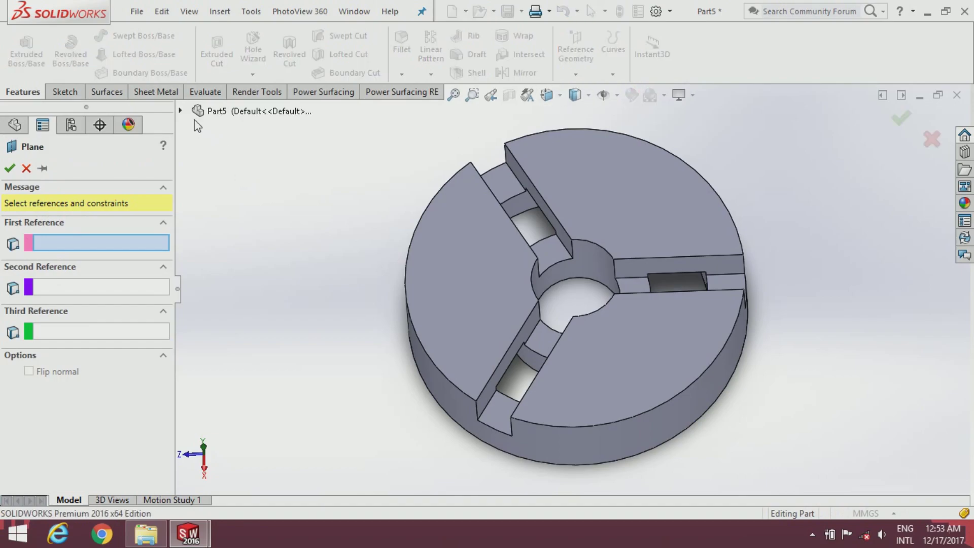
click(181, 111)
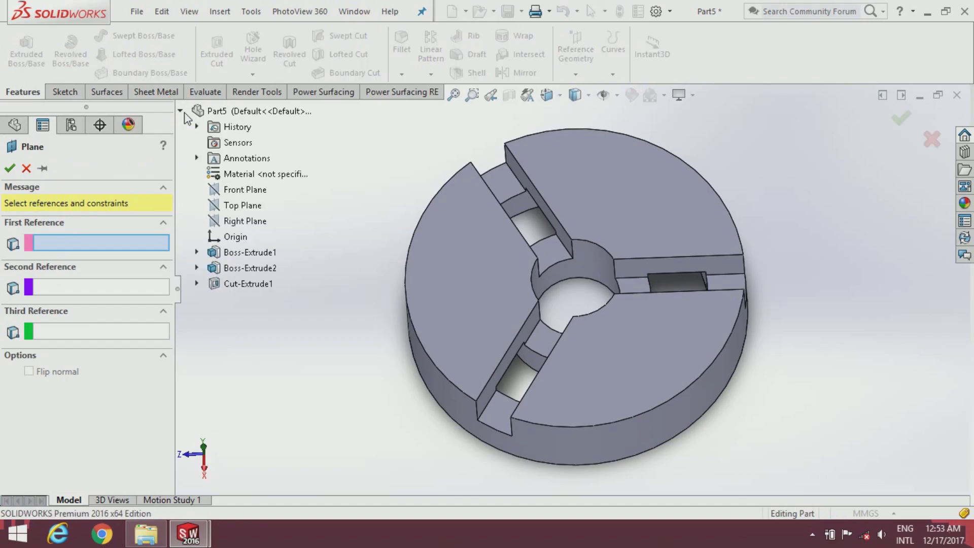
click(228, 193)
Step: Make Plane1 tangent to the central hole's inner face and parallel to Front Plane
scroll(733, 306, down, 2)
scroll(730, 305, down, 2)
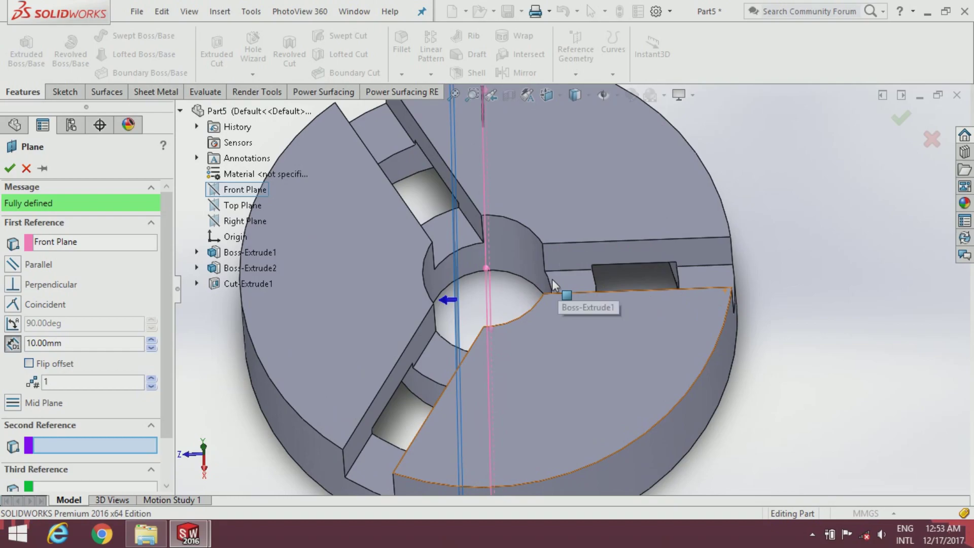
middle_drag(553, 284, 550, 301)
click(549, 303)
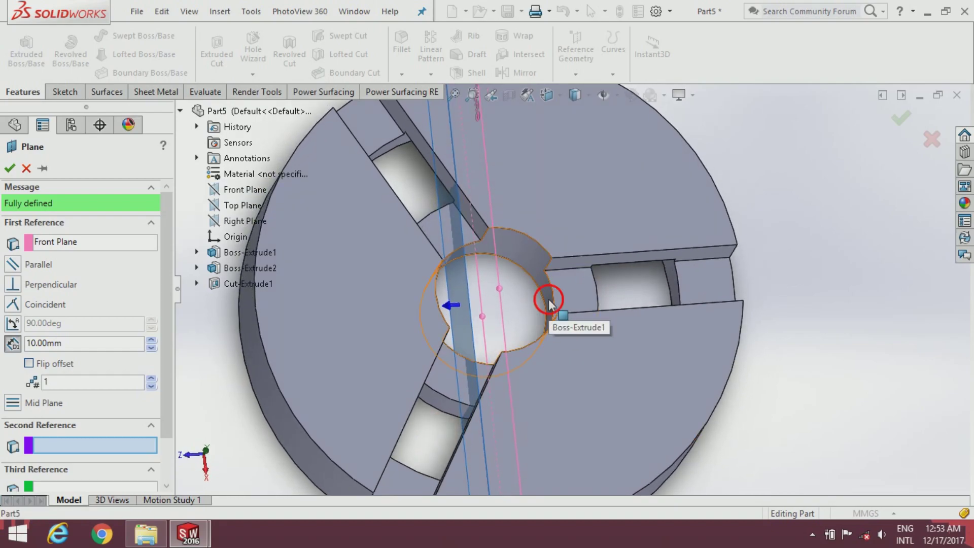
click(7, 269)
click(8, 168)
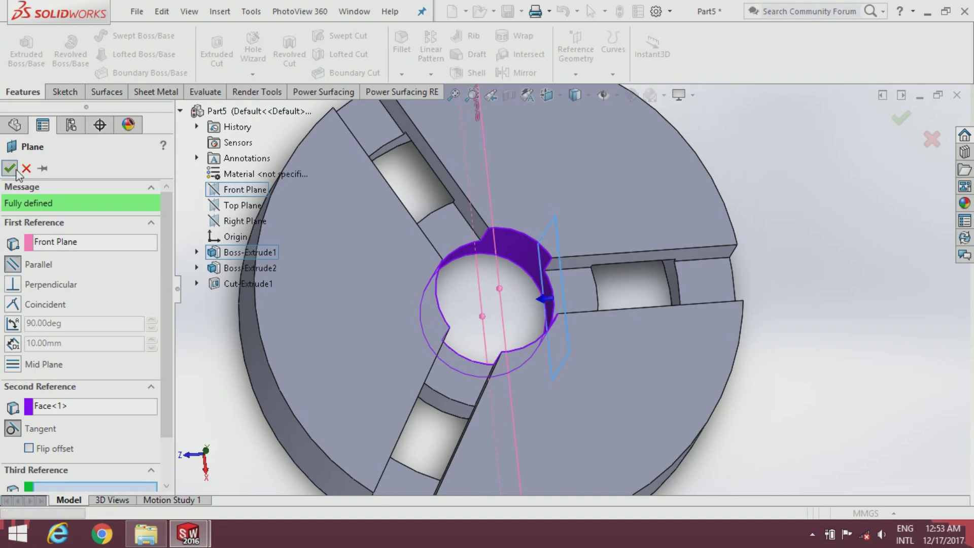
mouse_move(496, 310)
middle_down()
mouse_move(594, 323)
mouse_move(568, 297)
mouse_move(563, 271)
middle_up()
click(557, 292)
Step: Open Sketch4 on Plane1 face-on and draw a small corner rectangle at the slot's left edge
key(Escape)
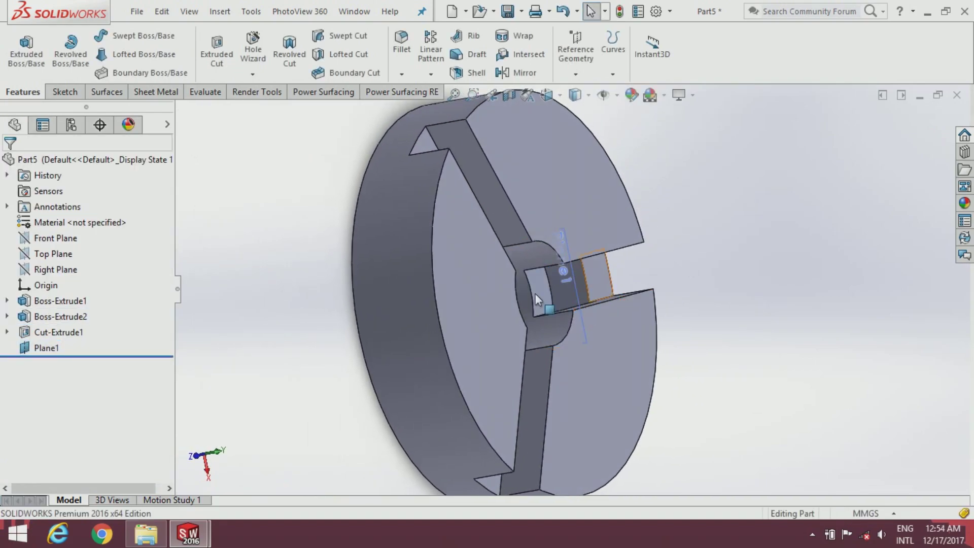
click(48, 347)
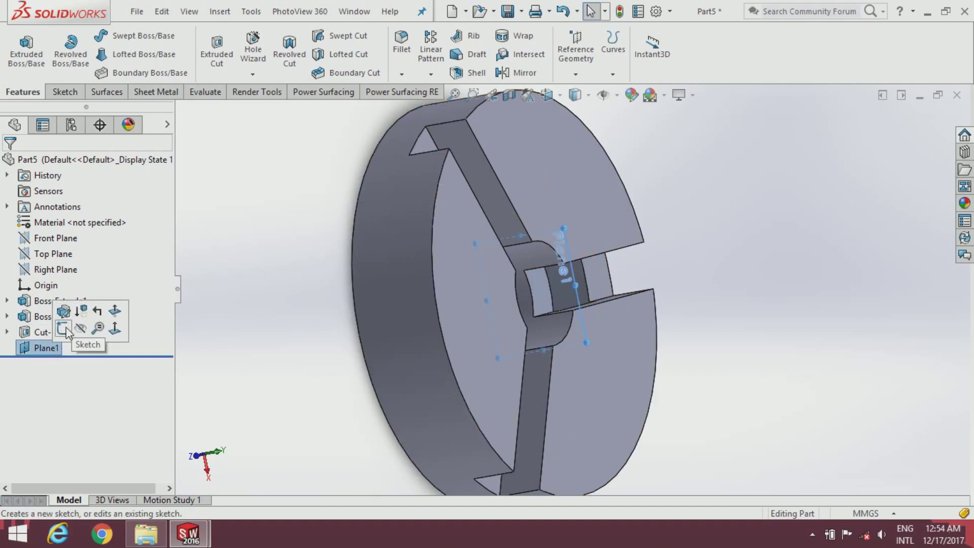
click(66, 328)
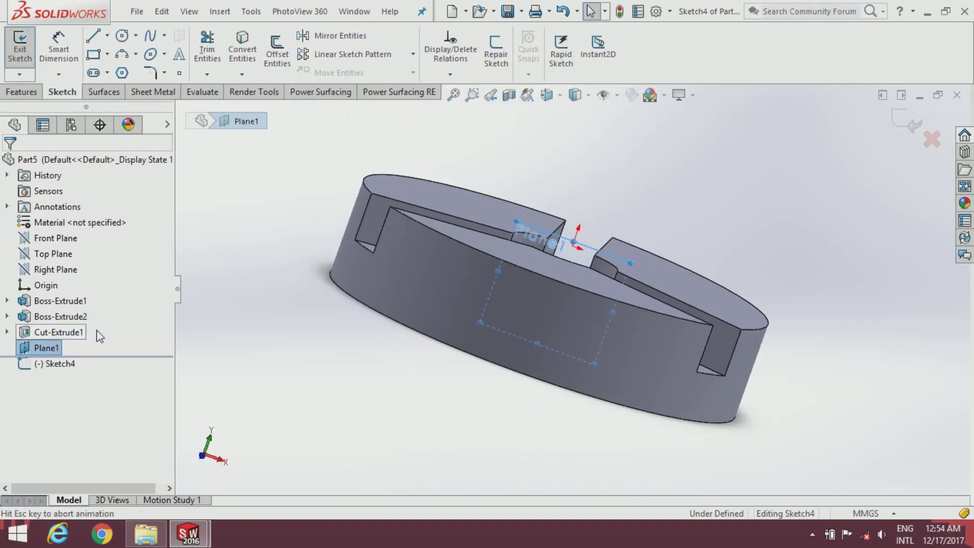
key(ctrl+8)
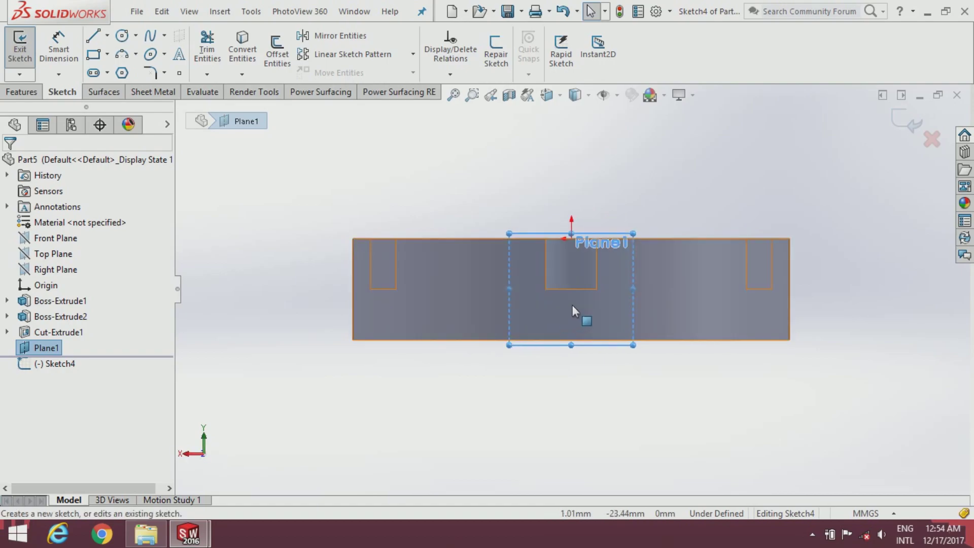
scroll(619, 331, down, 2)
scroll(620, 330, down, 2)
scroll(578, 226, down, 2)
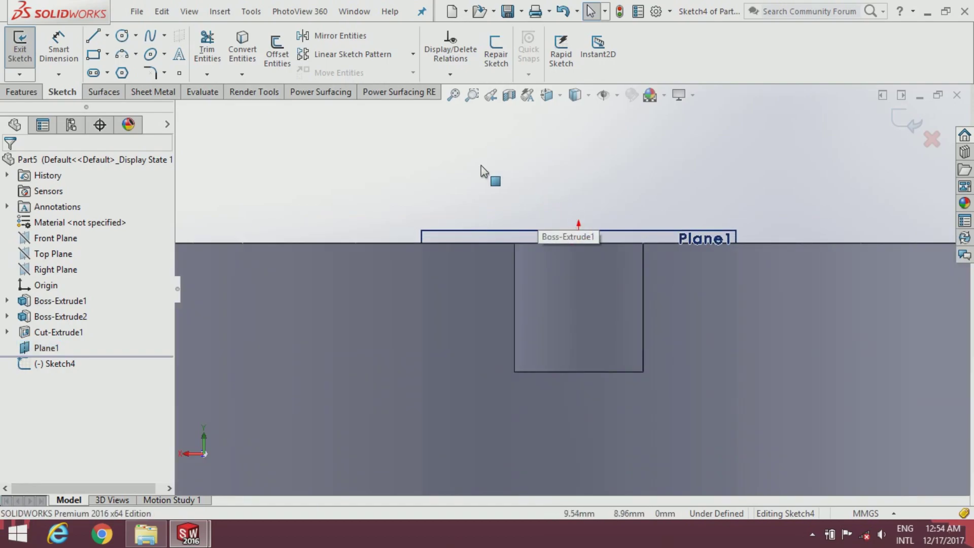
click(93, 54)
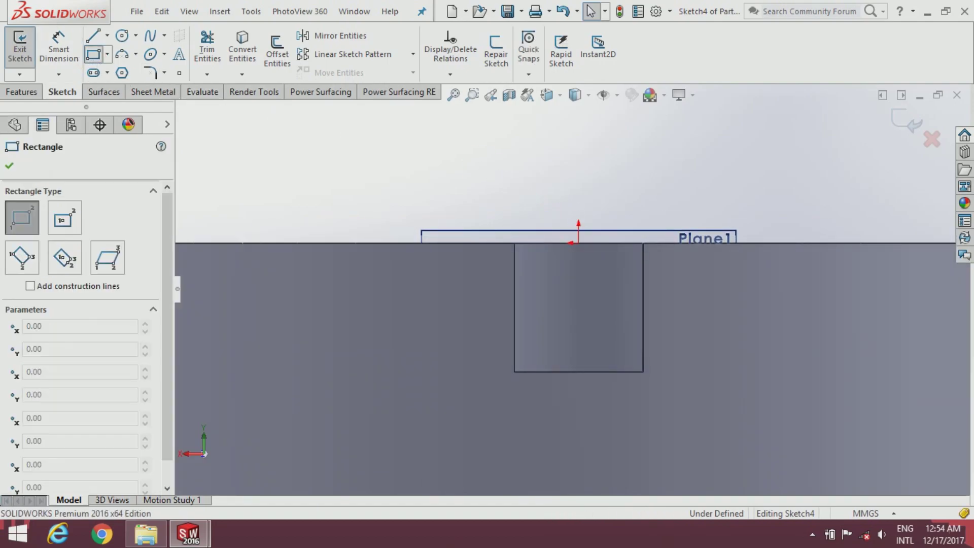
scroll(537, 324, down, 1)
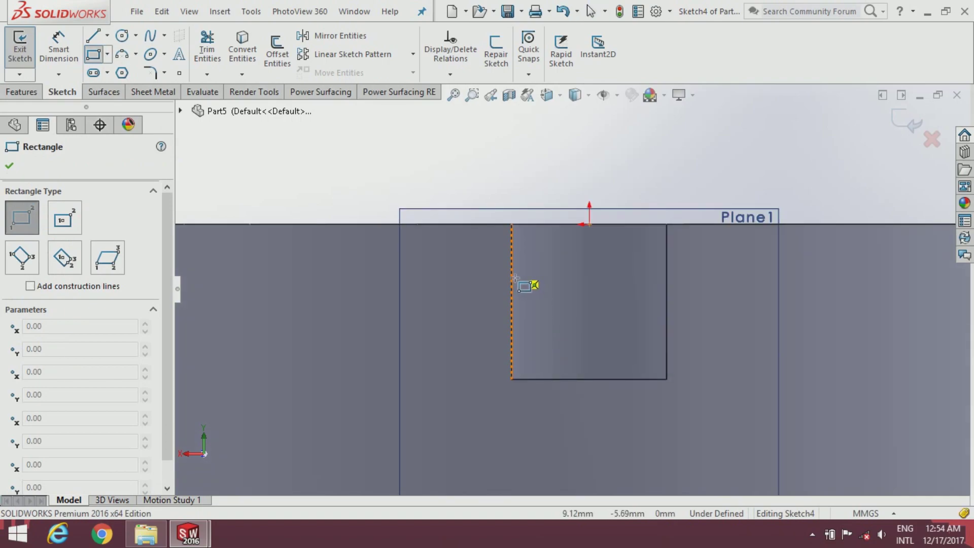
drag(511, 273, 542, 316)
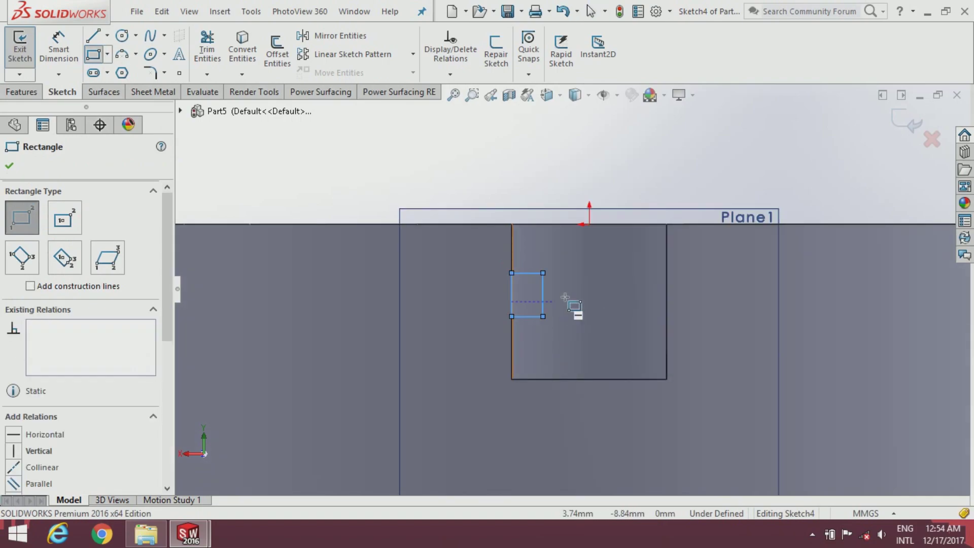
Step: Dimension the rectangle 3 mm wide and 6 mm tall
click(8, 167)
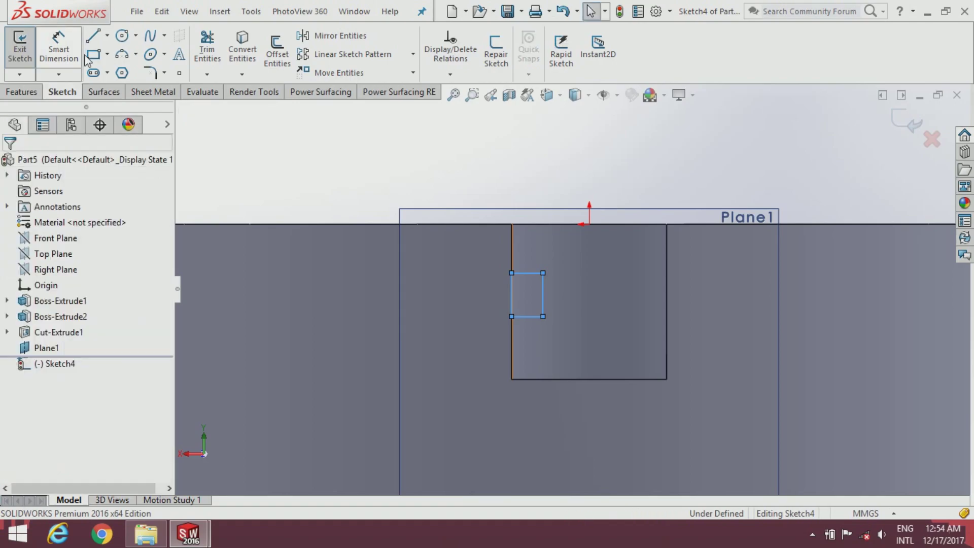
click(59, 51)
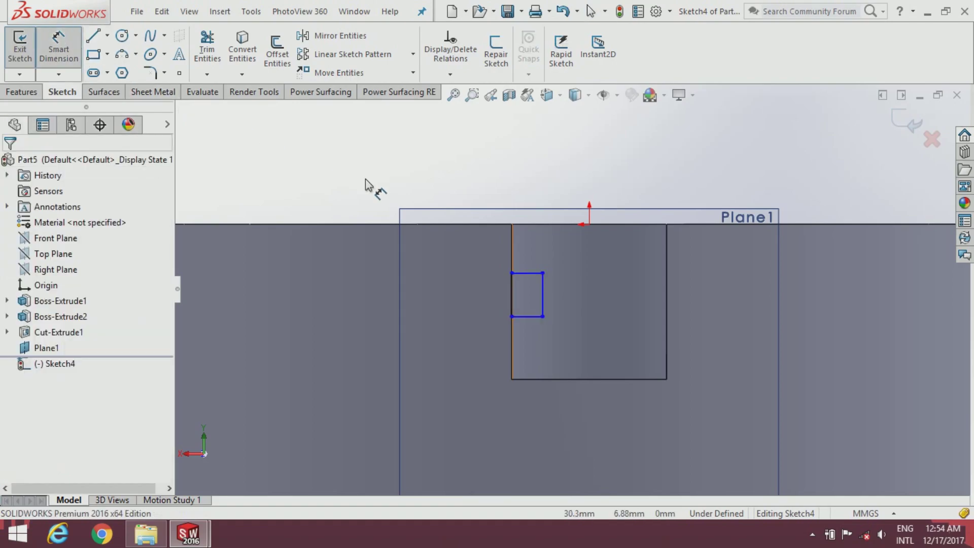
click(526, 273)
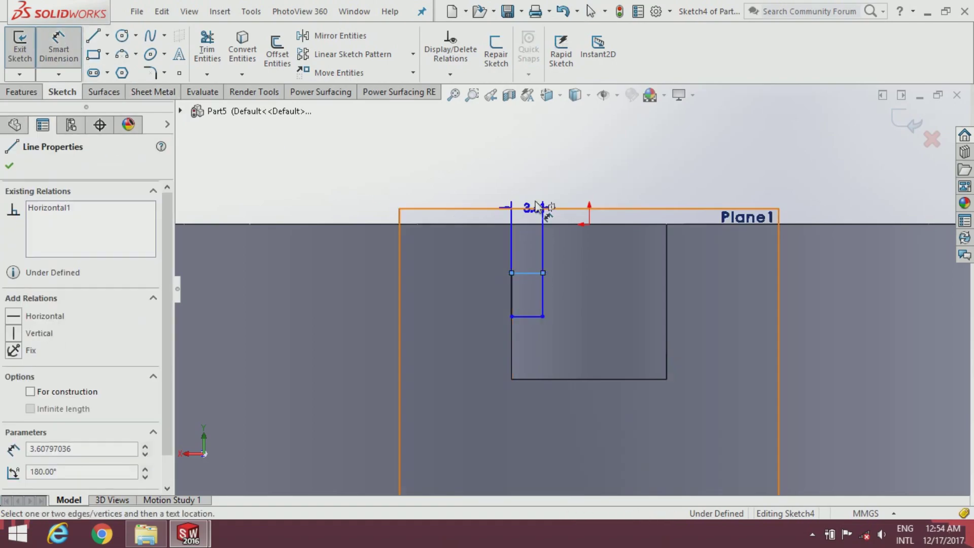
click(531, 198)
text(3)
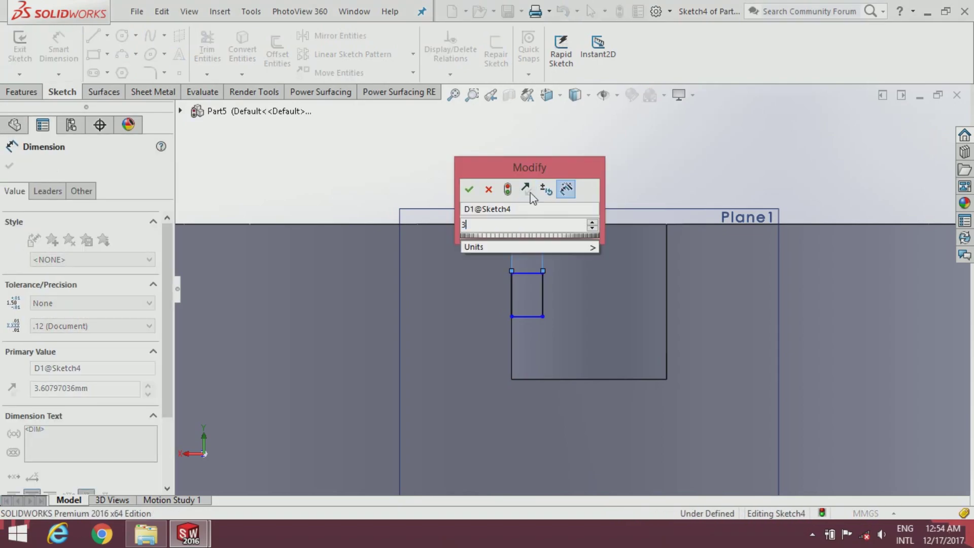
key(Return)
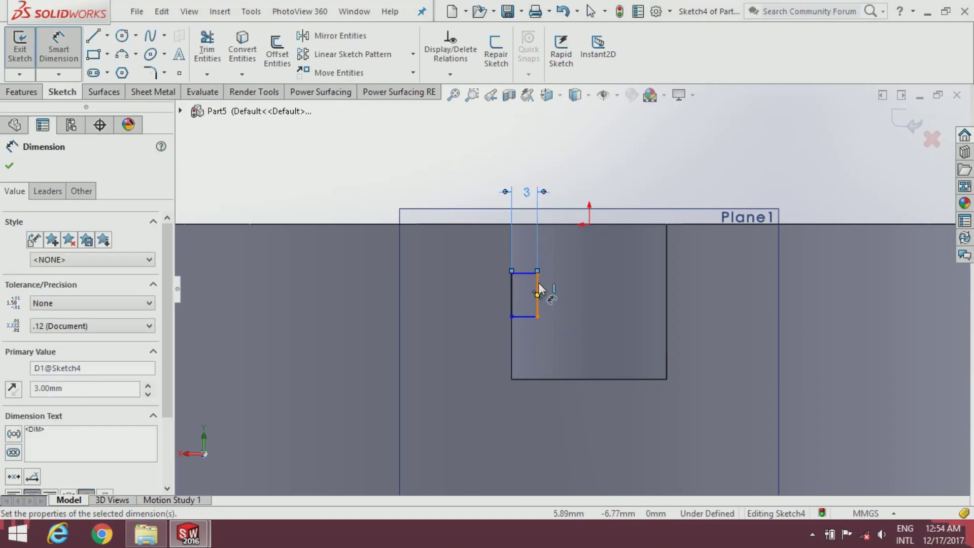
click(538, 292)
click(555, 298)
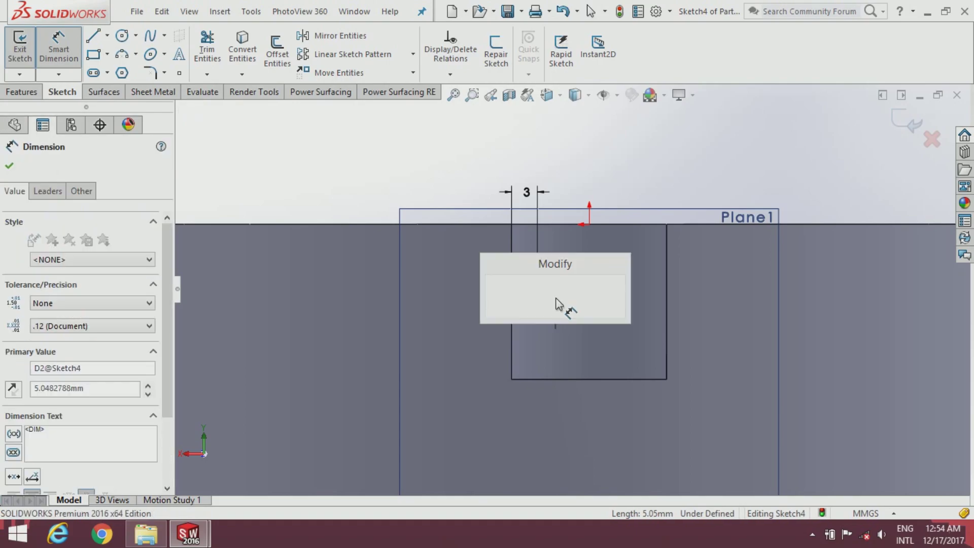
key(BackSpace)
text(6)
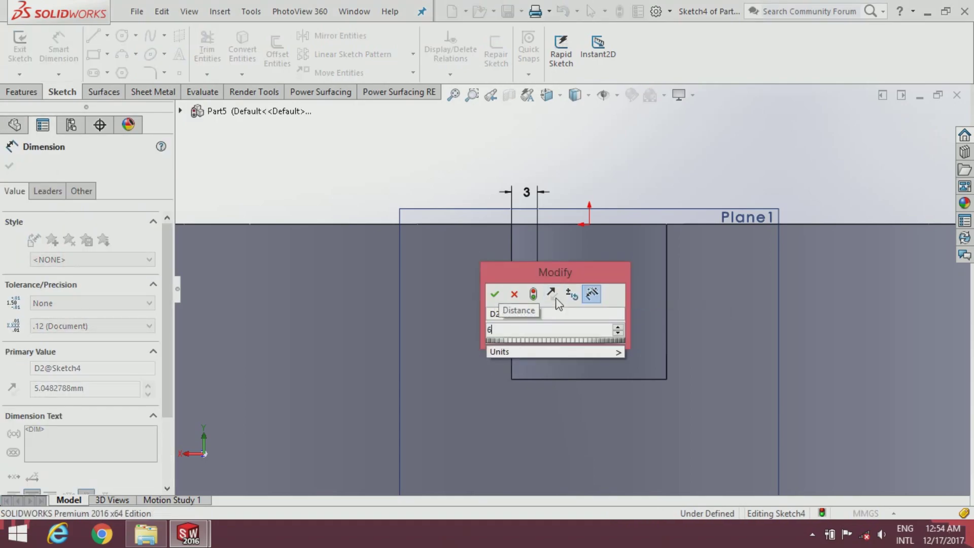
key(Return)
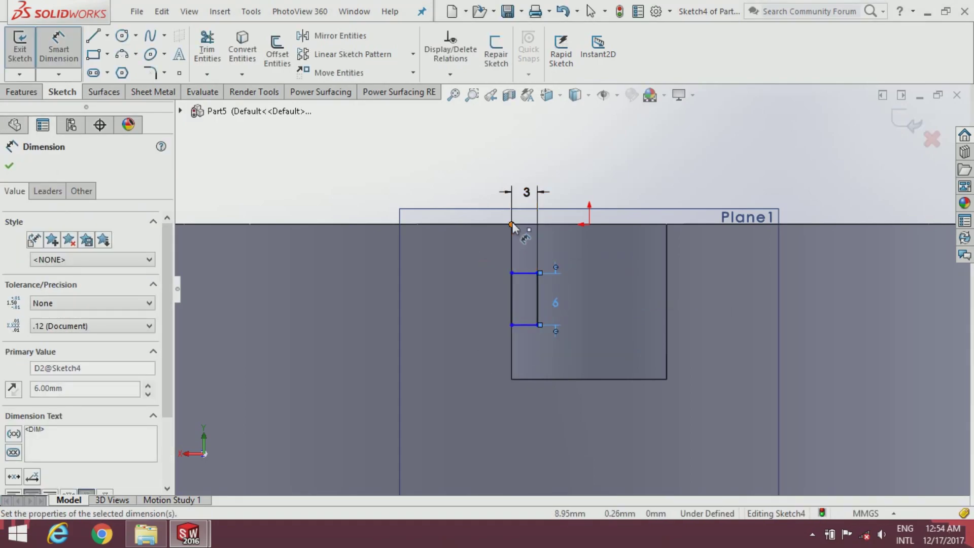
Step: Place the rectangle 5 mm from the wheel's top edge, then choose the Centerline tool
click(528, 275)
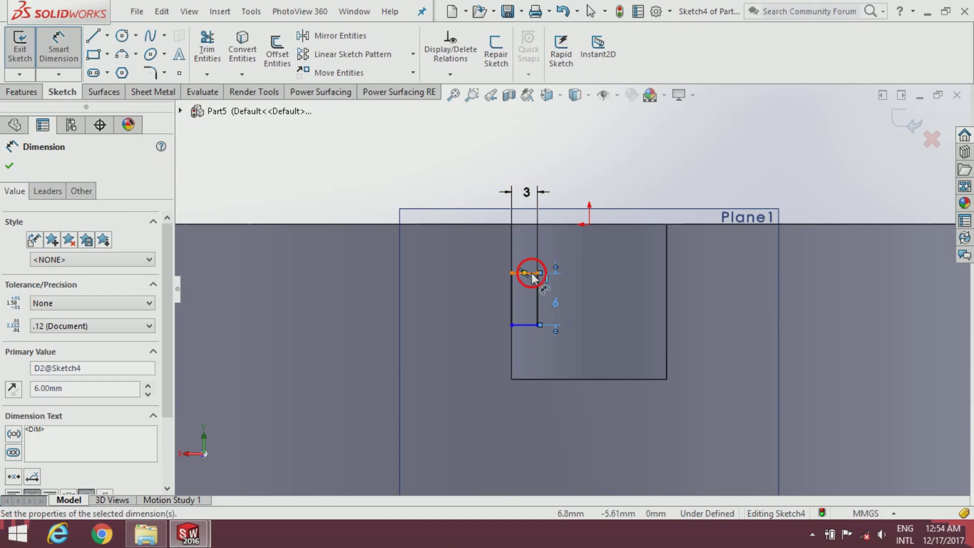
click(505, 225)
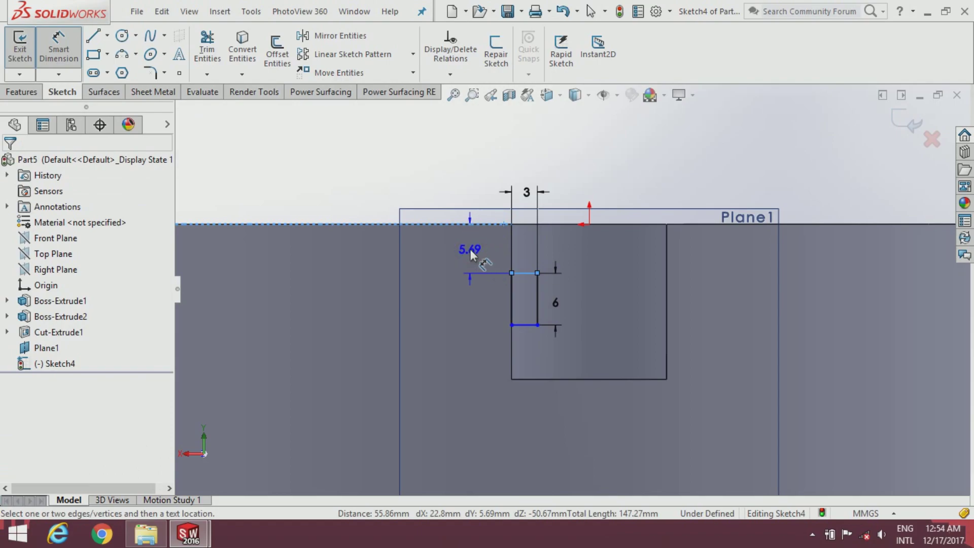
click(469, 253)
text(5)
key(Return)
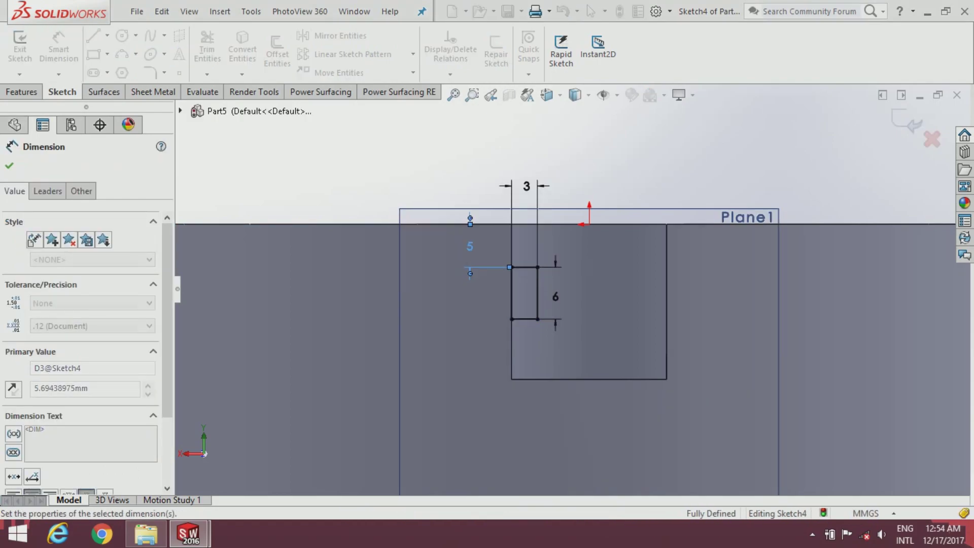
click(10, 166)
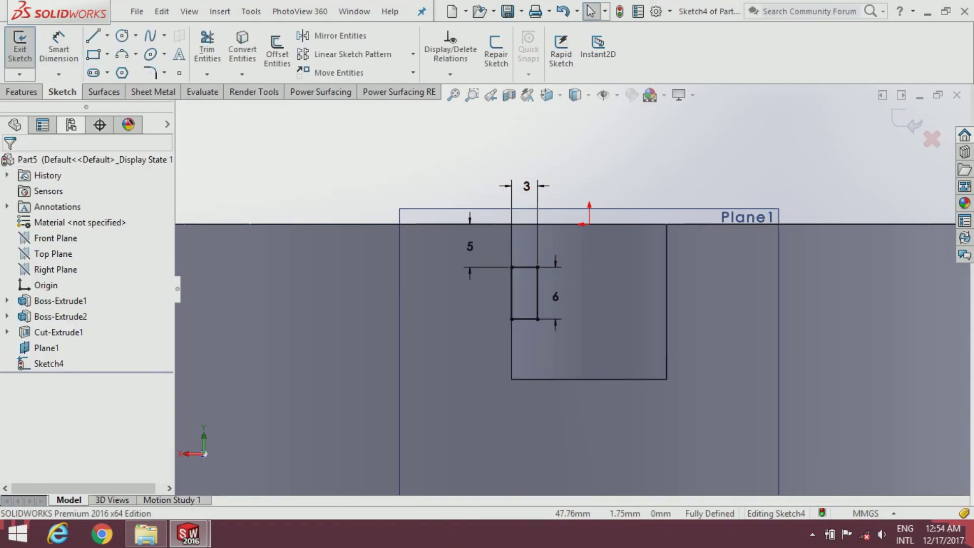
click(105, 36)
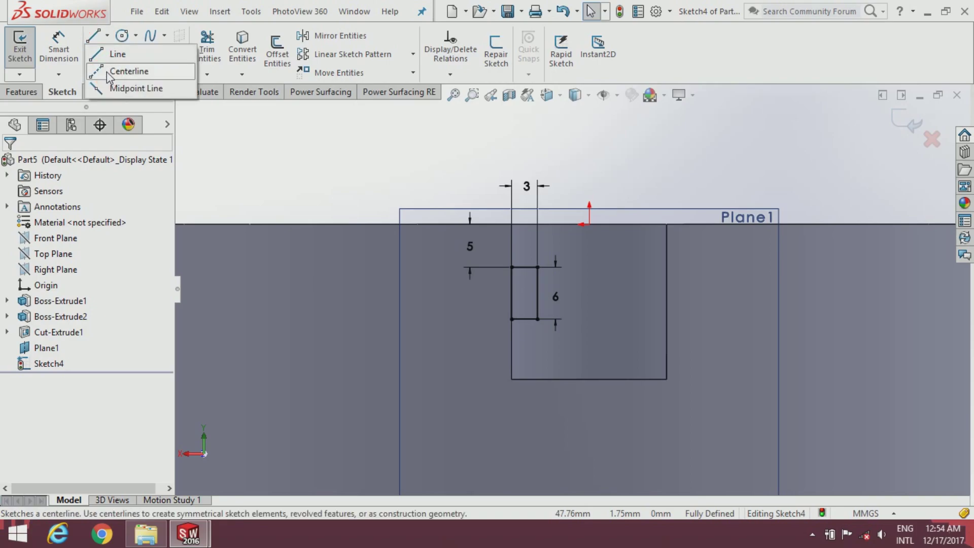
click(108, 71)
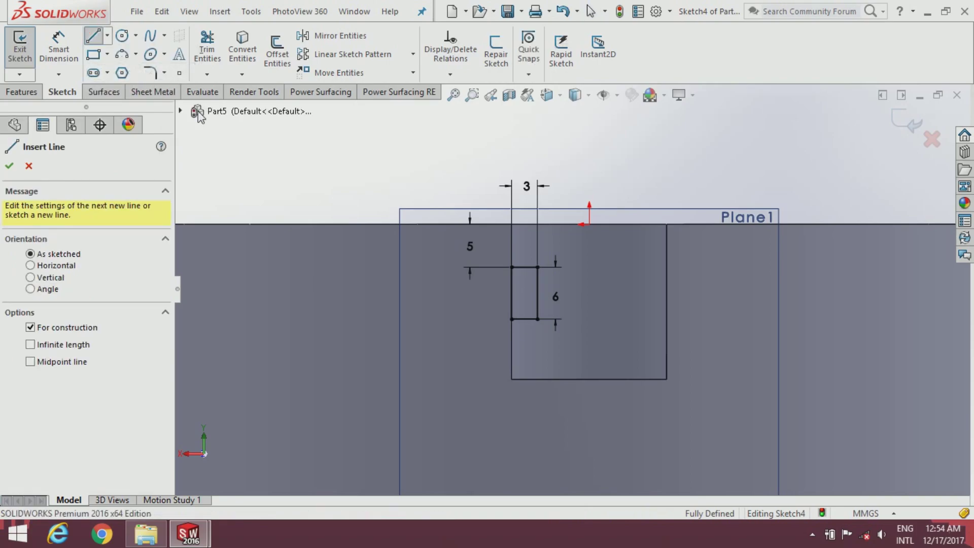
Step: Draw a vertical centerline down through the notch, then box-select the small rectangle
click(588, 223)
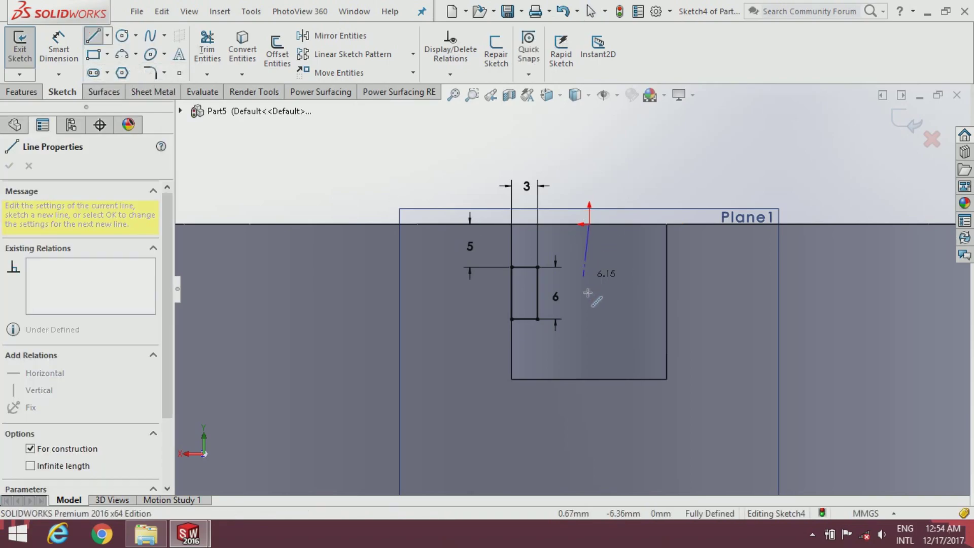
click(589, 354)
key(Escape)
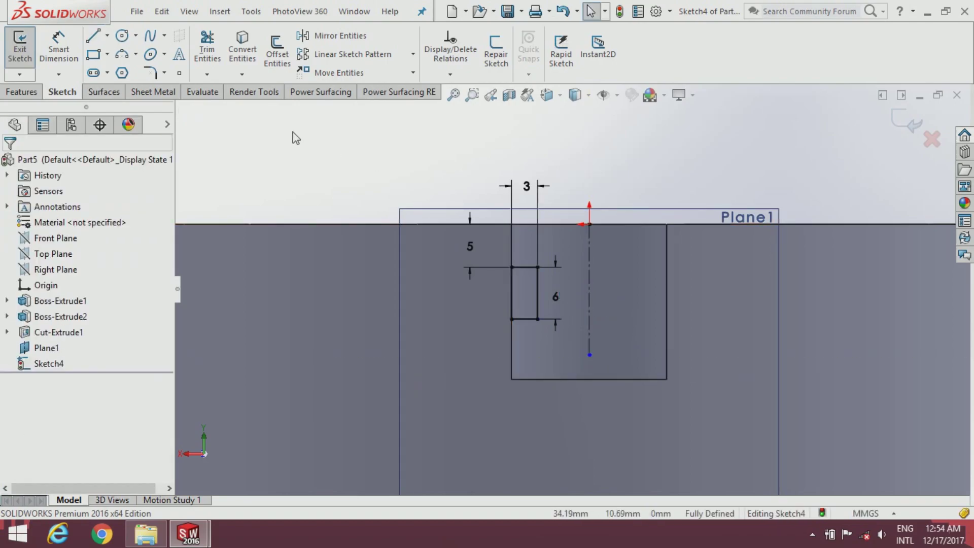
drag(349, 181, 571, 374)
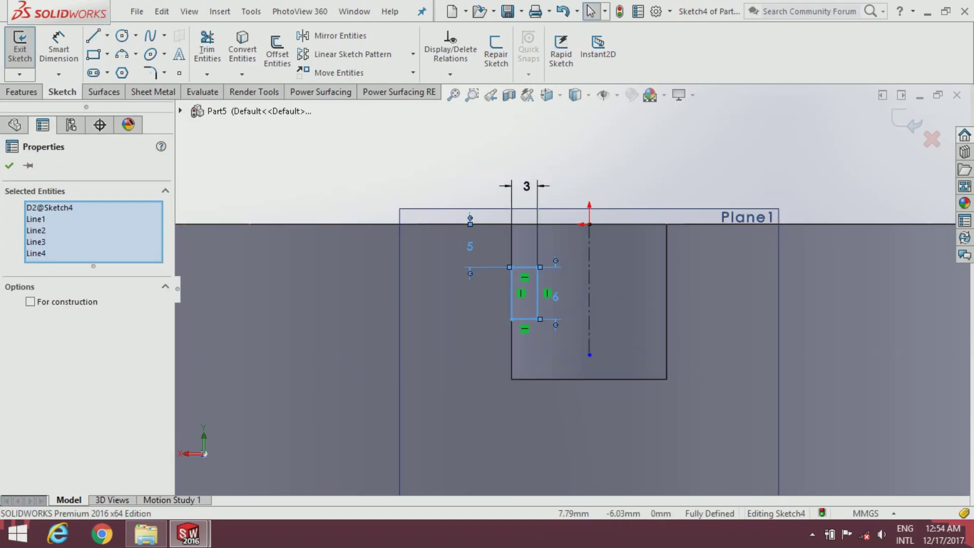
Step: Mirror the small rectangle's four lines about the vertical centerline, creating a second rectangle
click(366, 38)
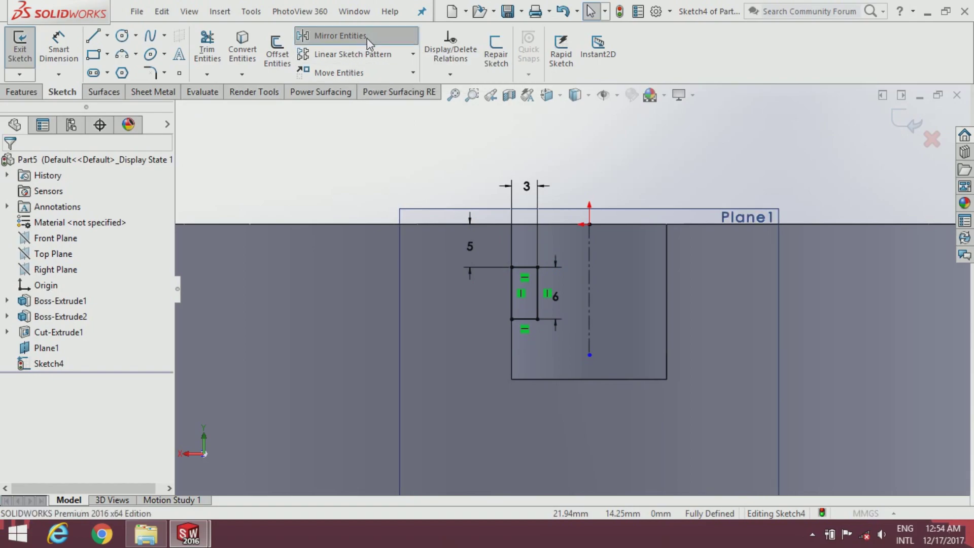
drag(421, 167, 580, 375)
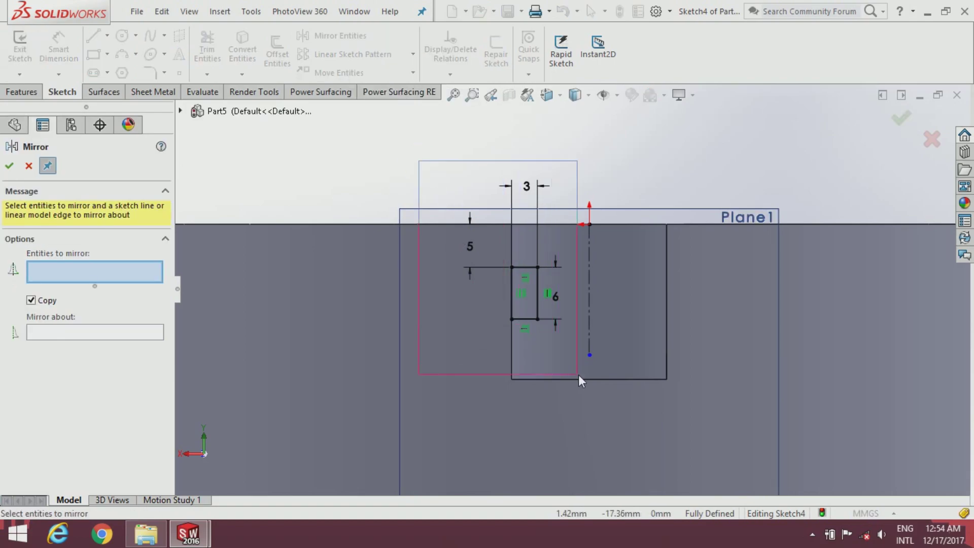
click(105, 375)
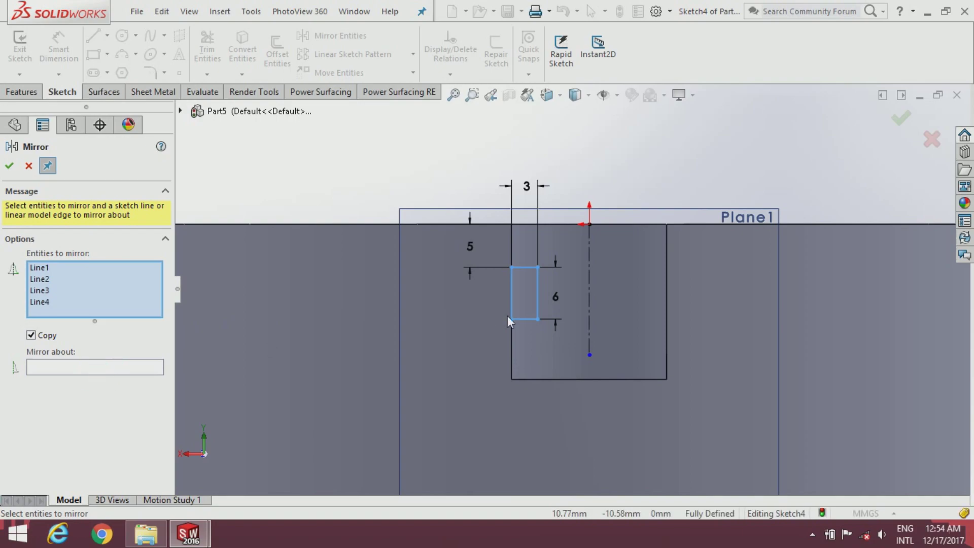
scroll(509, 321, down, 1)
click(96, 366)
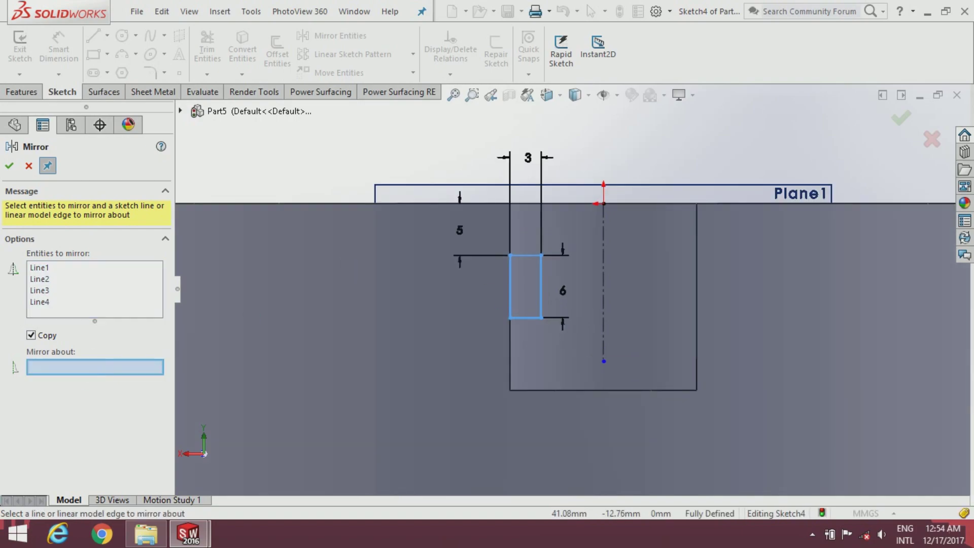
click(603, 259)
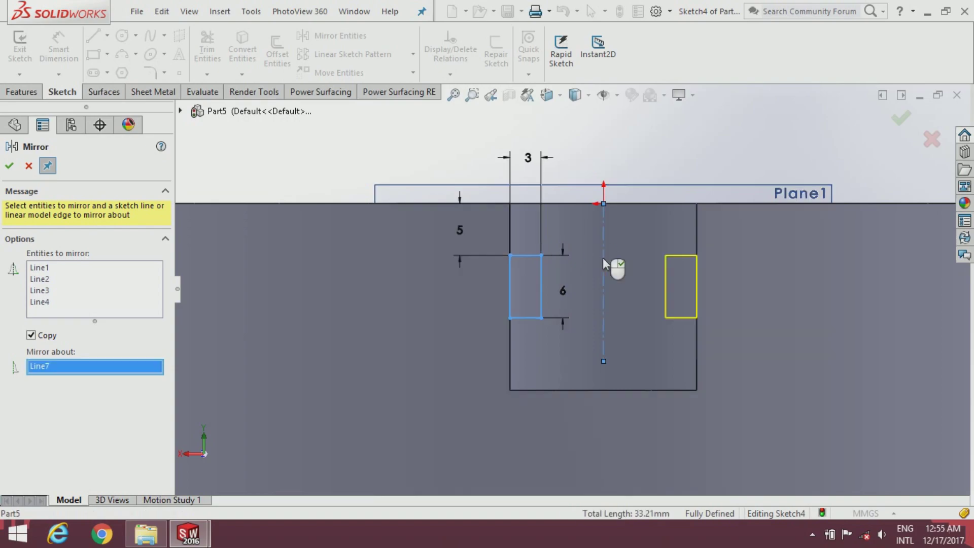
click(10, 166)
scroll(570, 314, up, 1)
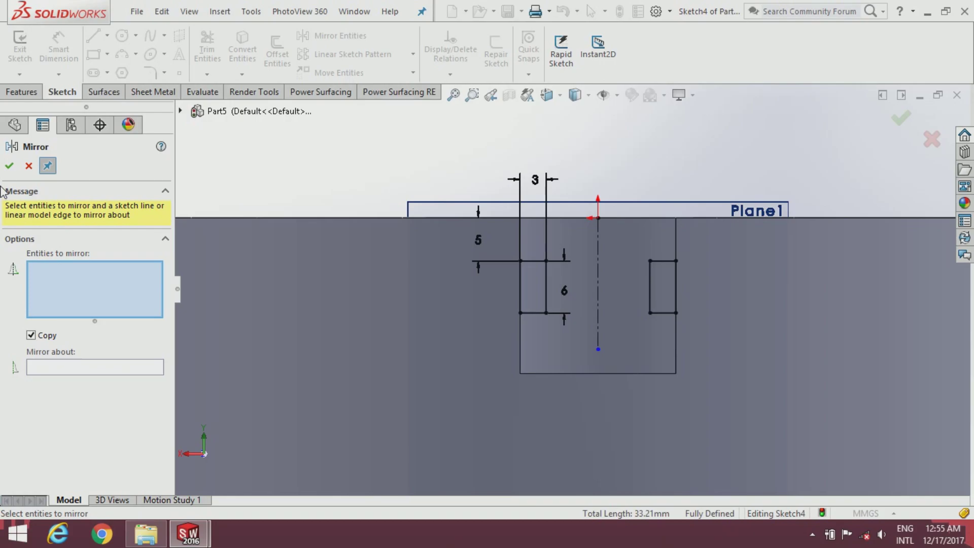
click(9, 167)
Step: Extrude Sketch4 as a boss set to Up To Surface at the wheel's outer rim face
scroll(576, 292, up, 2)
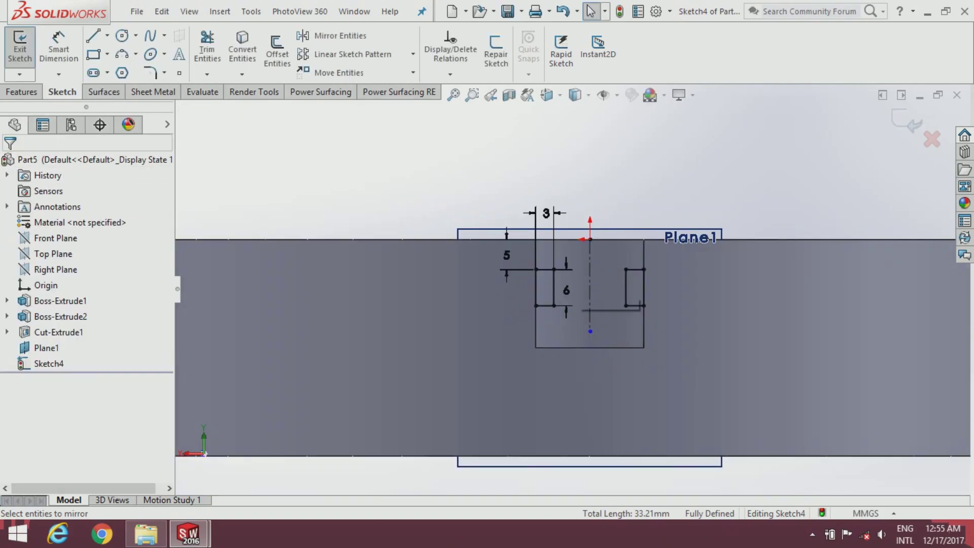
middle_drag(578, 294, 537, 343)
scroll(537, 339, up, 2)
scroll(537, 335, up, 3)
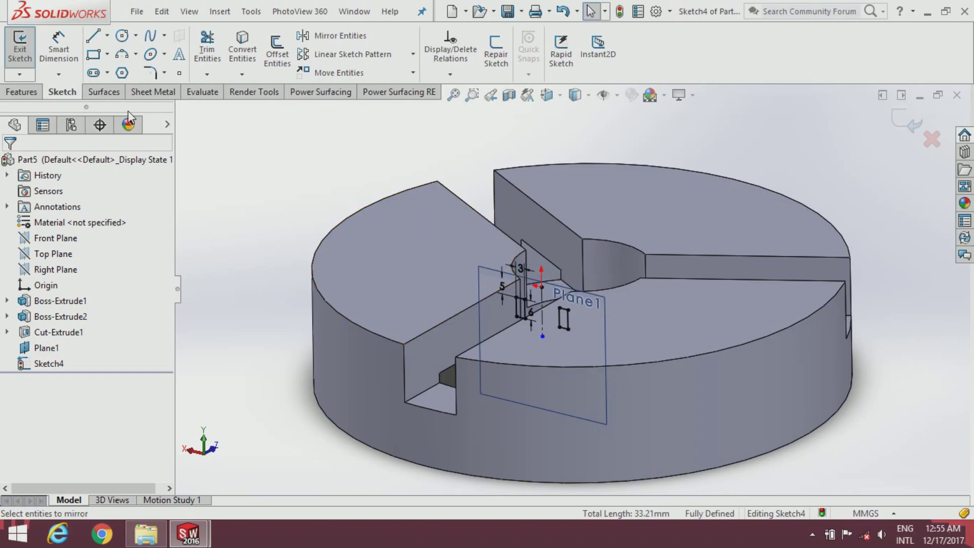
click(21, 92)
click(27, 51)
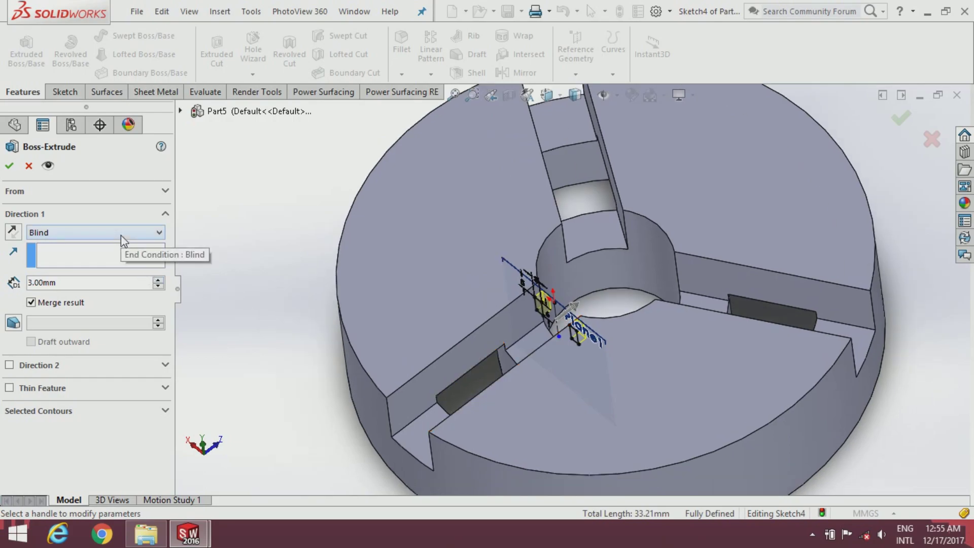
click(61, 232)
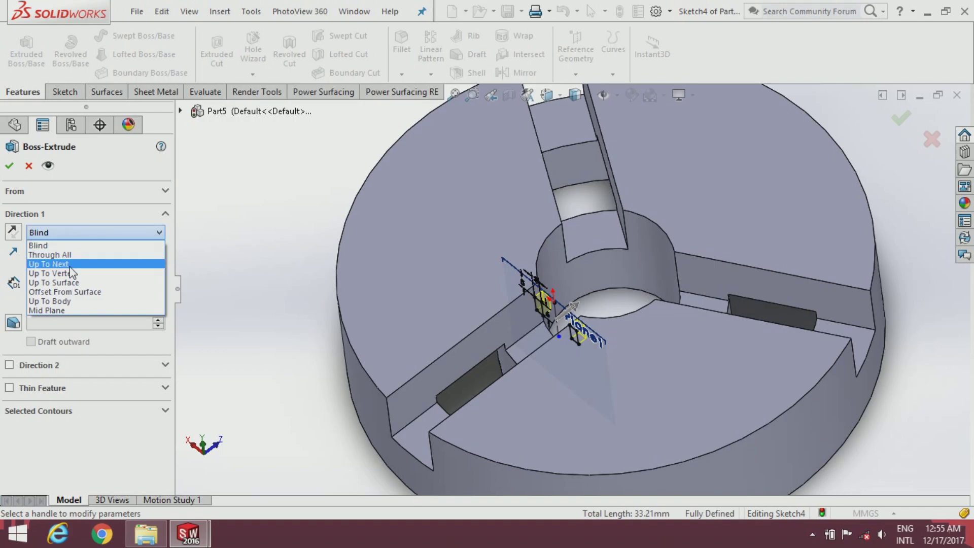
click(74, 282)
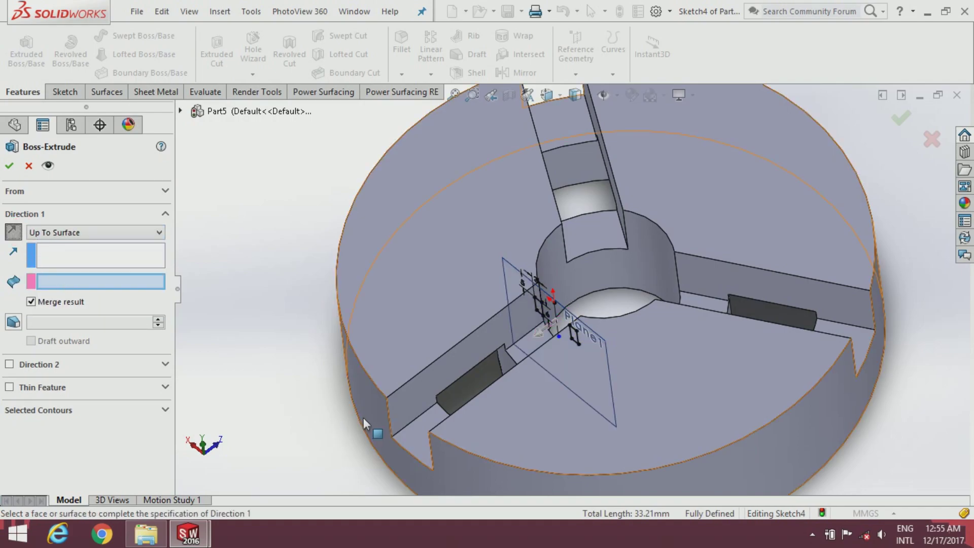
click(378, 418)
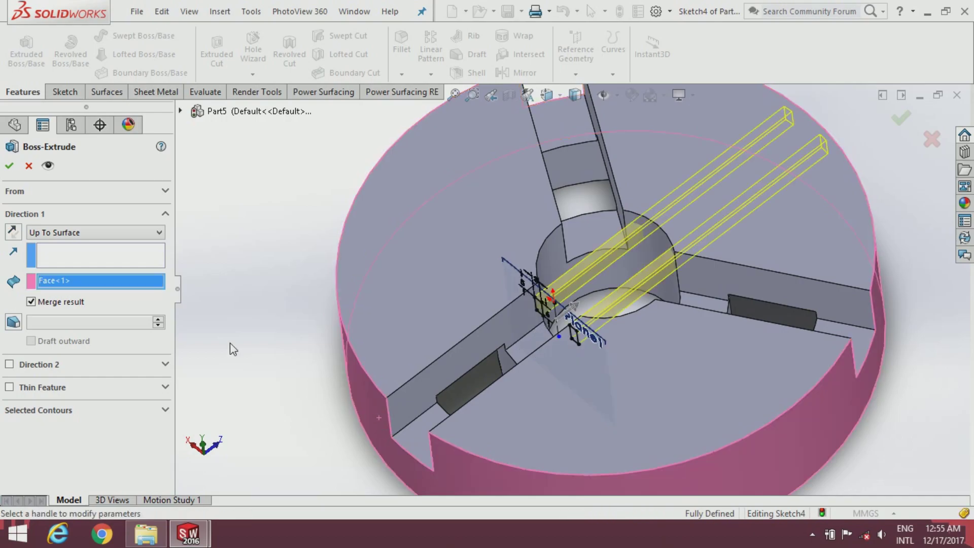
Step: Reverse Direction 1, add a 13 mm Blind Direction 2, and accept the extrusion
click(14, 232)
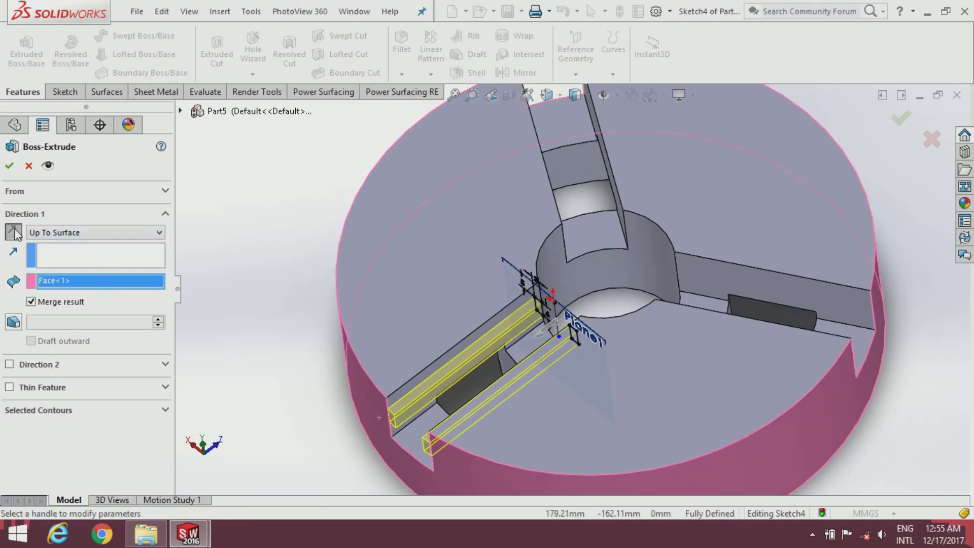
click(9, 364)
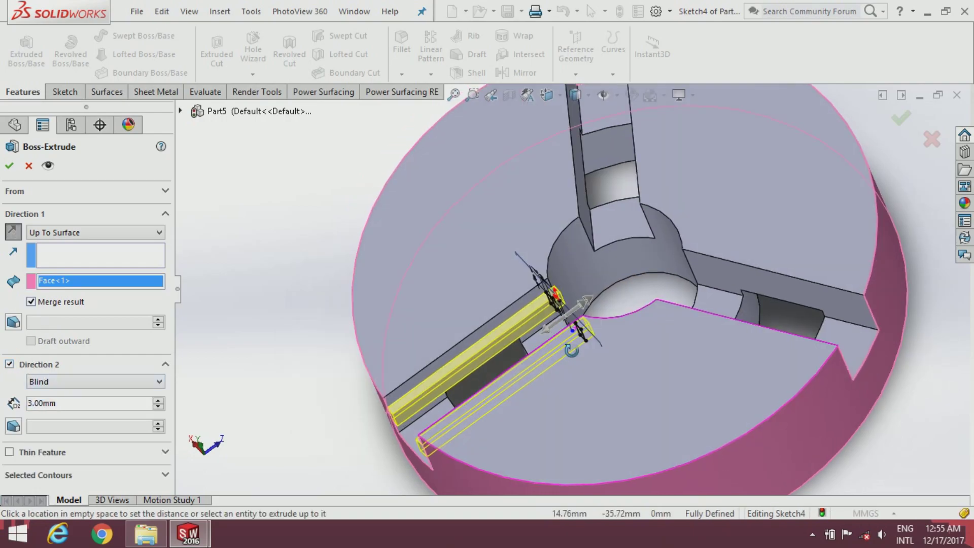
middle_drag(208, 401, 216, 380)
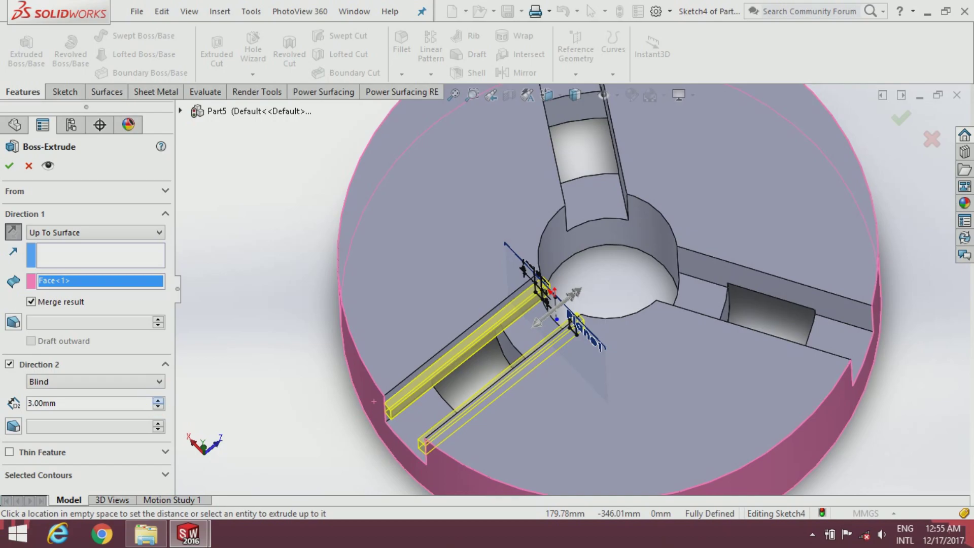
click(158, 400)
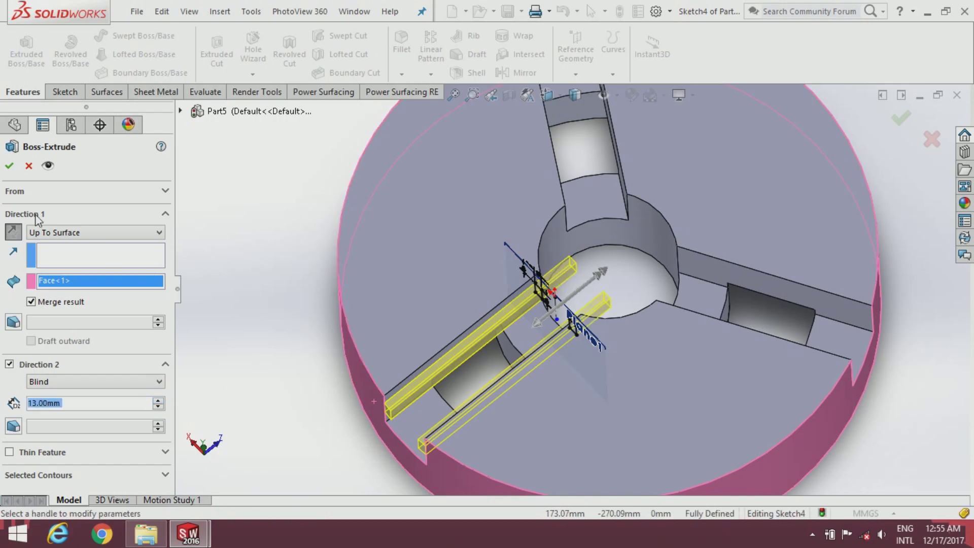
click(9, 167)
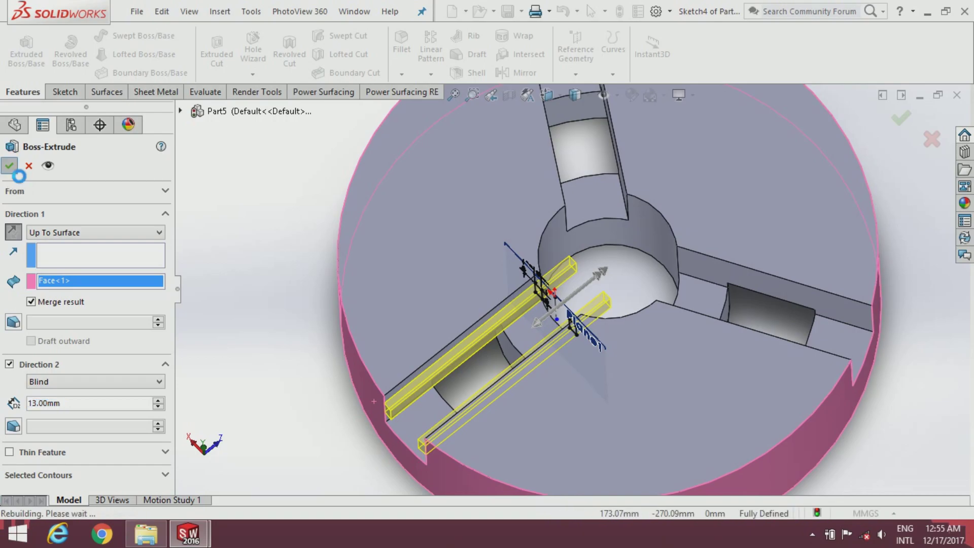
Step: Select Plane1 in the graphics area and hide it, leaving the Boss-Extrude3 bars visible
scroll(416, 339, up, 2)
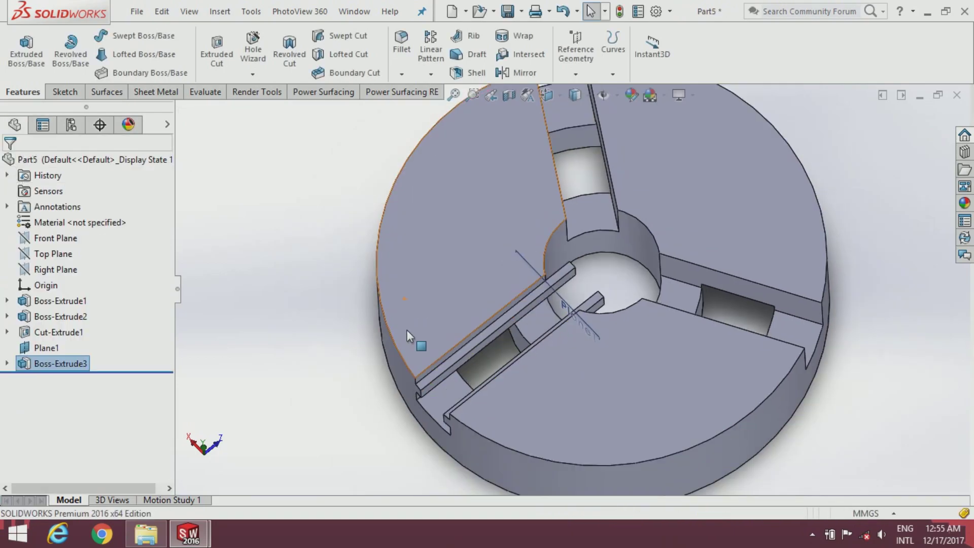
scroll(594, 393, up, 2)
scroll(568, 305, down, 4)
scroll(559, 282, down, 1)
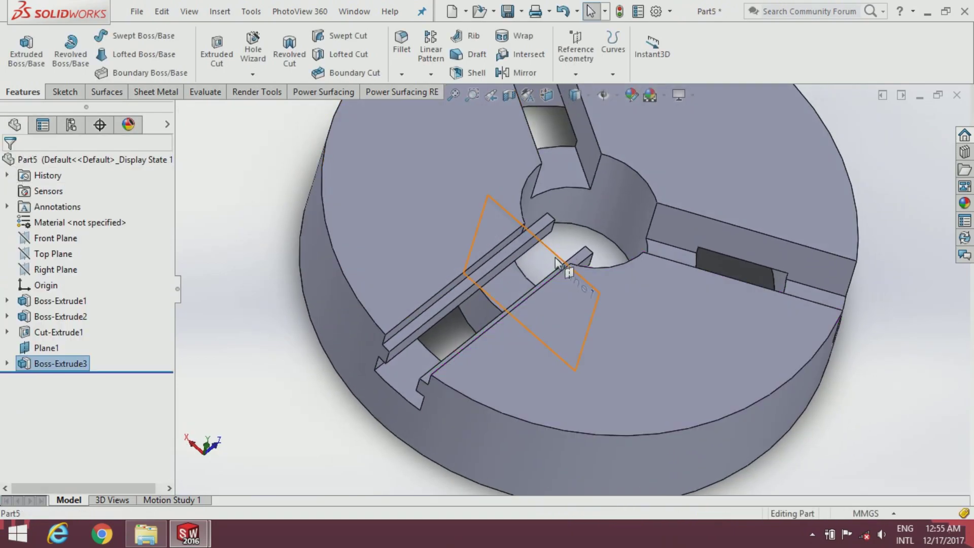
click(561, 283)
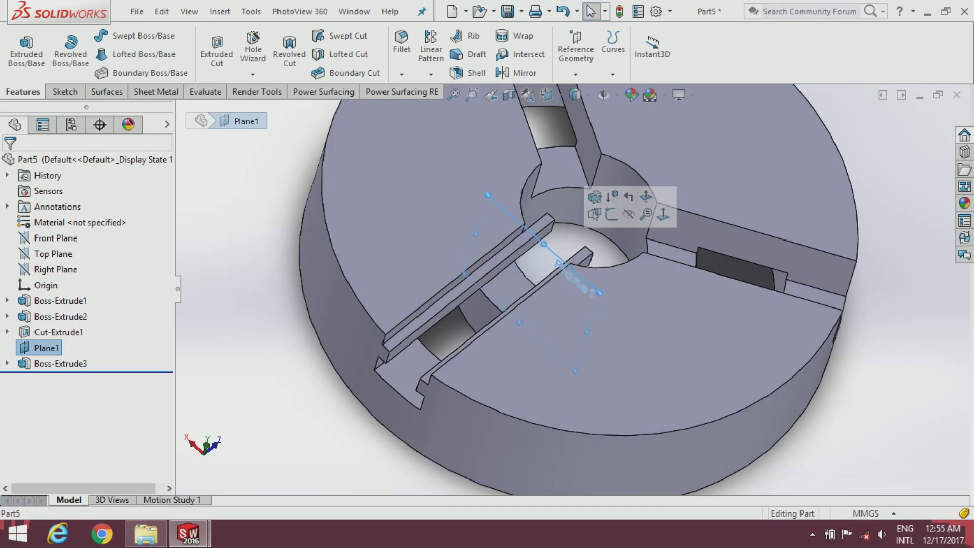
click(628, 213)
scroll(609, 218, up, 1)
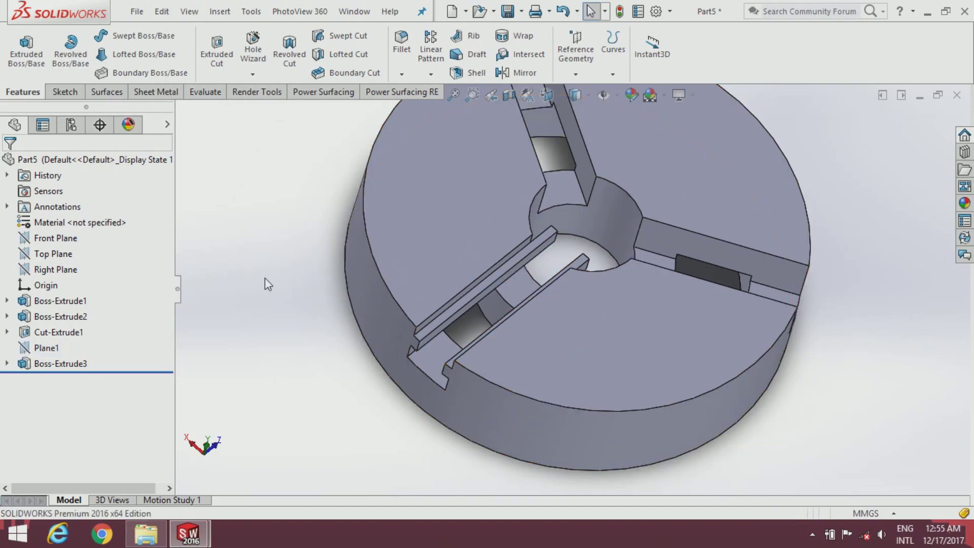
Step: Circular-pattern Boss-Extrude3 three times around the wheel's outer circular edge over 360°
click(437, 74)
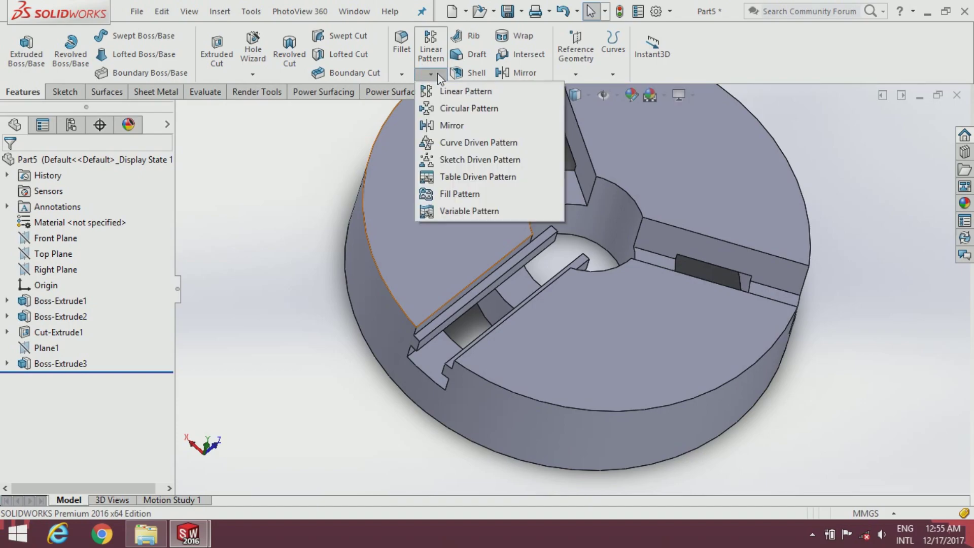
click(446, 109)
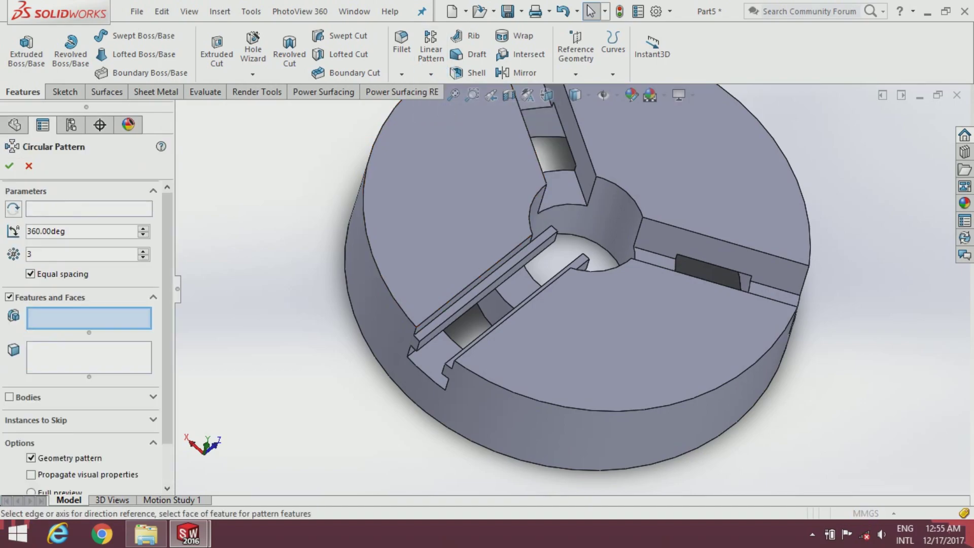
click(120, 211)
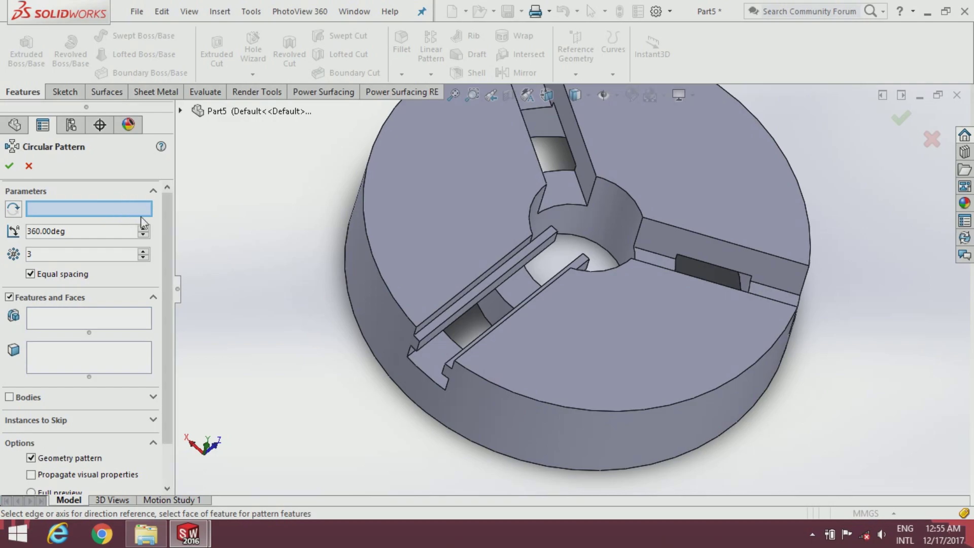
click(369, 254)
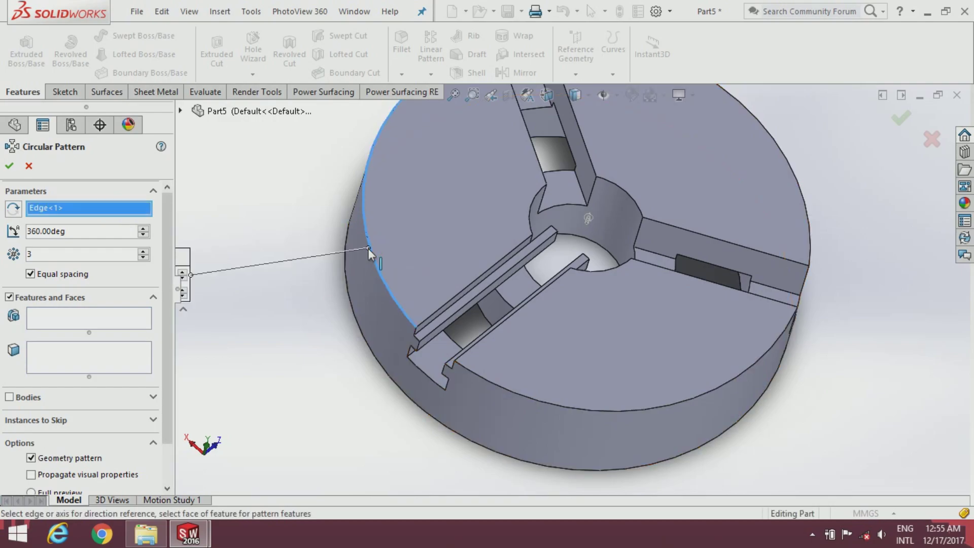
click(93, 318)
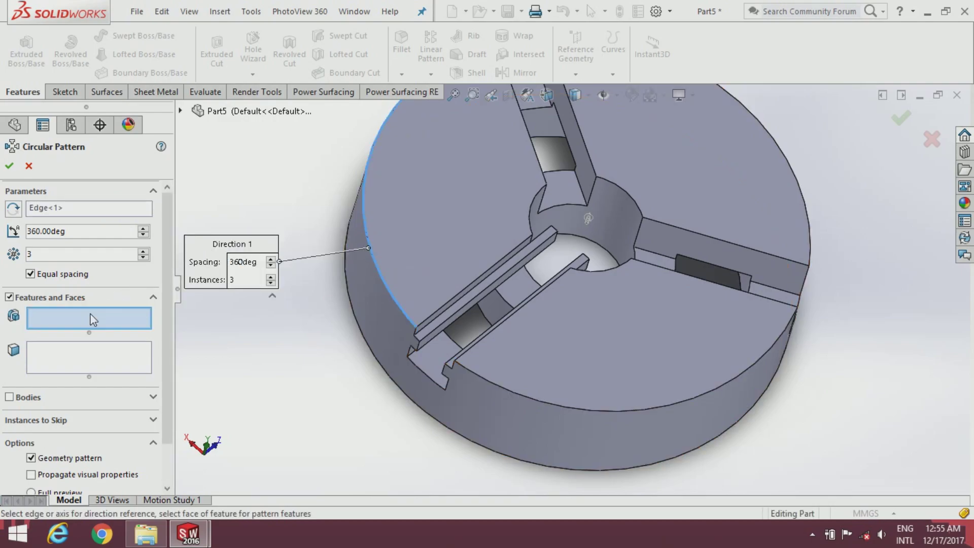
click(181, 111)
click(248, 315)
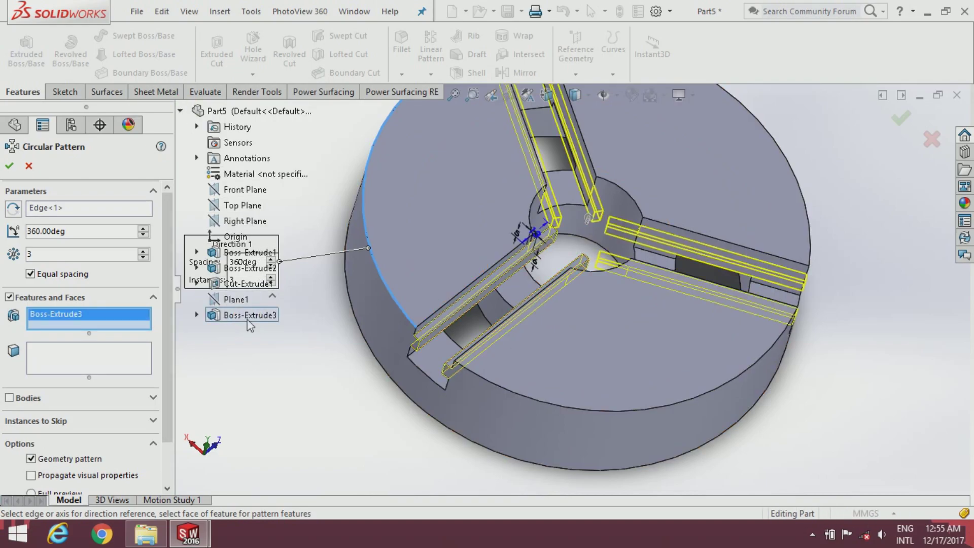
click(10, 167)
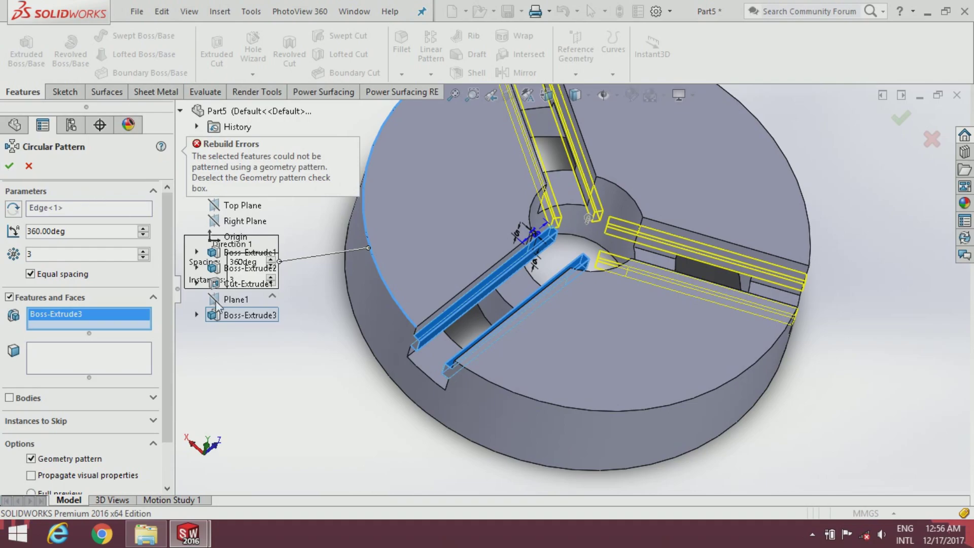
Step: Turn off Geometry pattern to clear the rebuild error and confirm CirPattern2
click(33, 460)
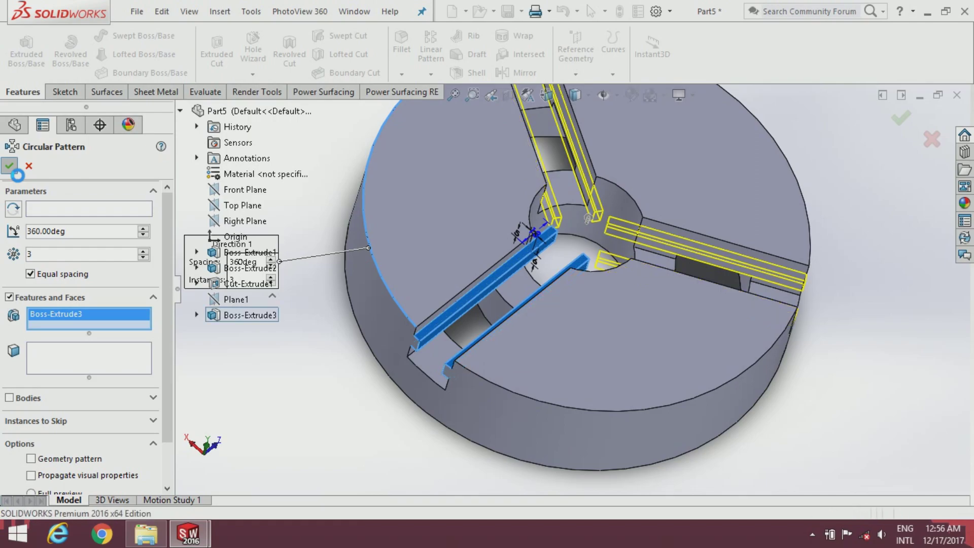
click(9, 168)
scroll(667, 288, up, 2)
middle_drag(667, 288, 665, 239)
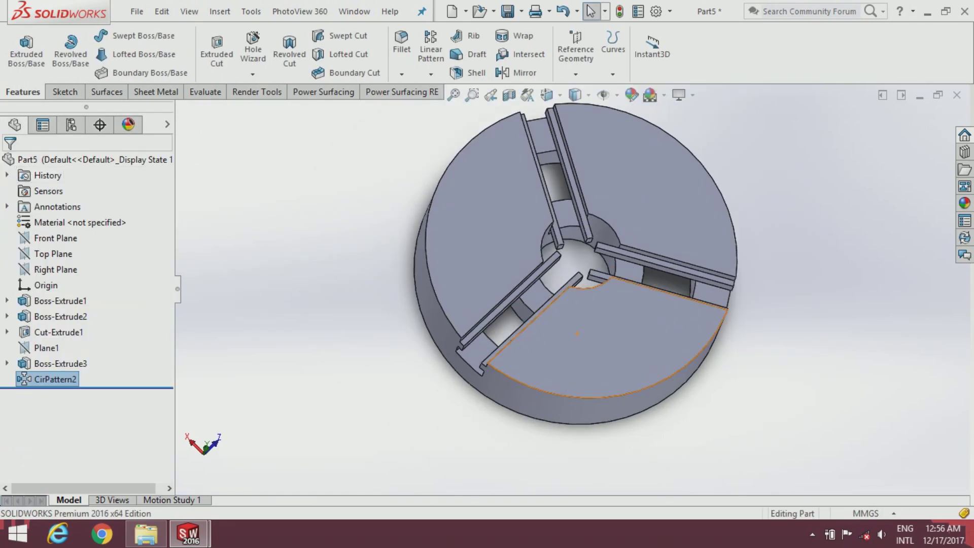
Step: Sketch an origin-centred circle of radius 20 around the hub on the wheel's top face
click(663, 219)
click(726, 176)
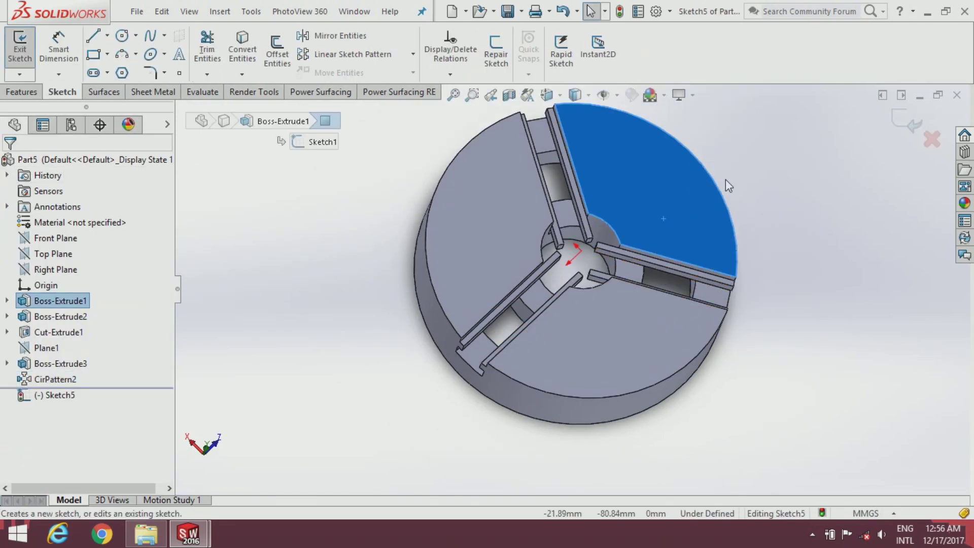
scroll(664, 288, down, 2)
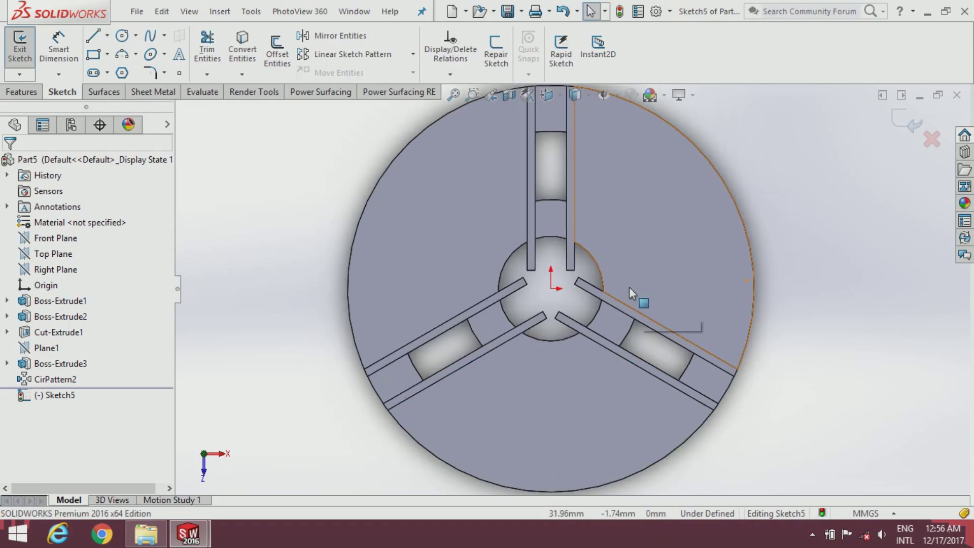
click(122, 35)
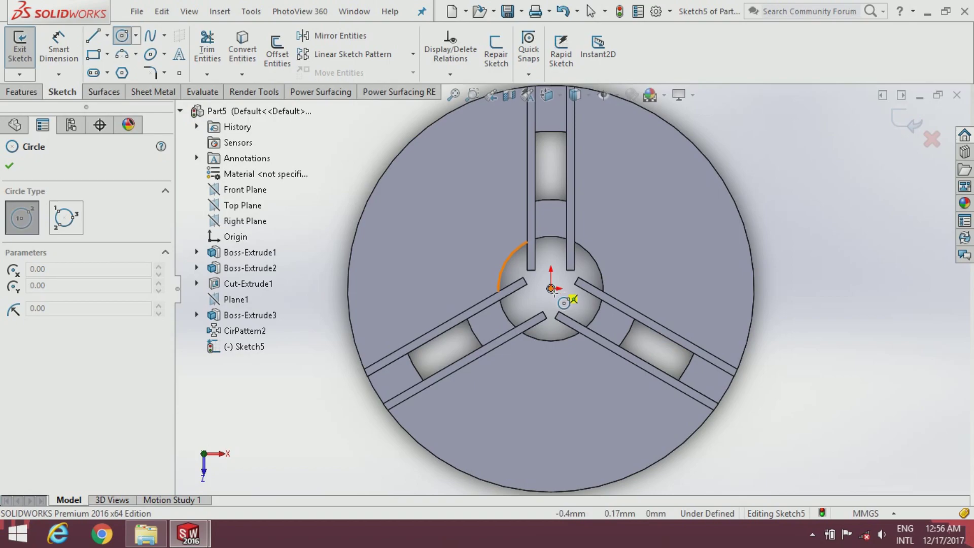
click(552, 289)
click(502, 278)
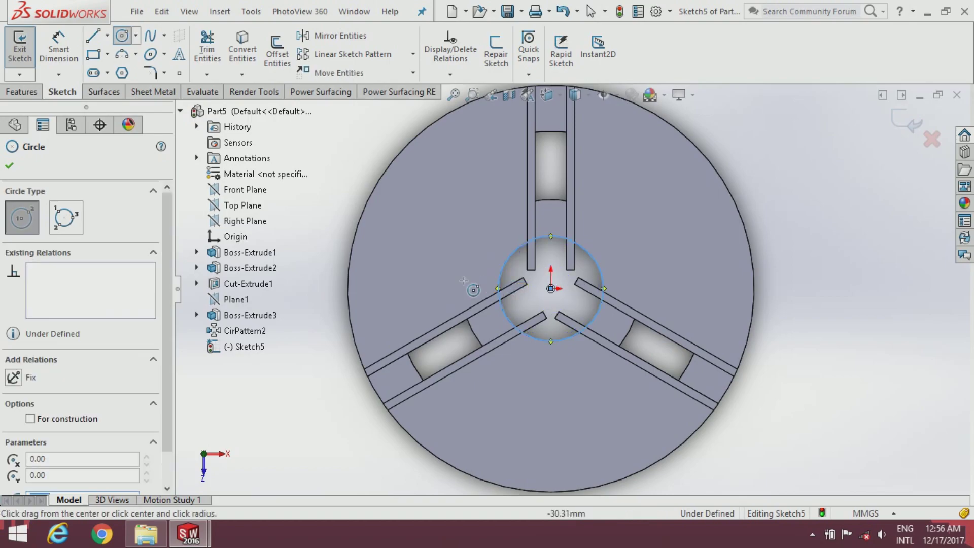
click(12, 165)
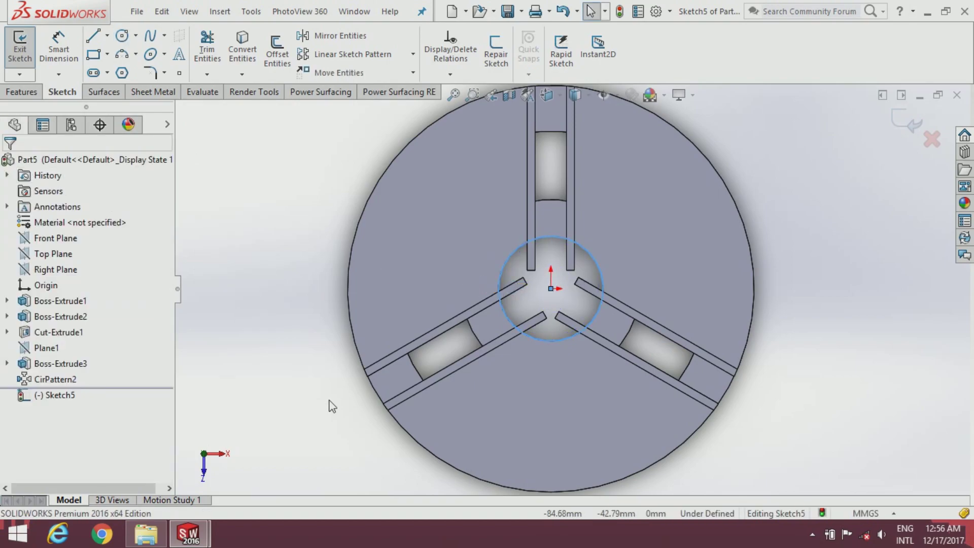
middle_drag(332, 406, 337, 330)
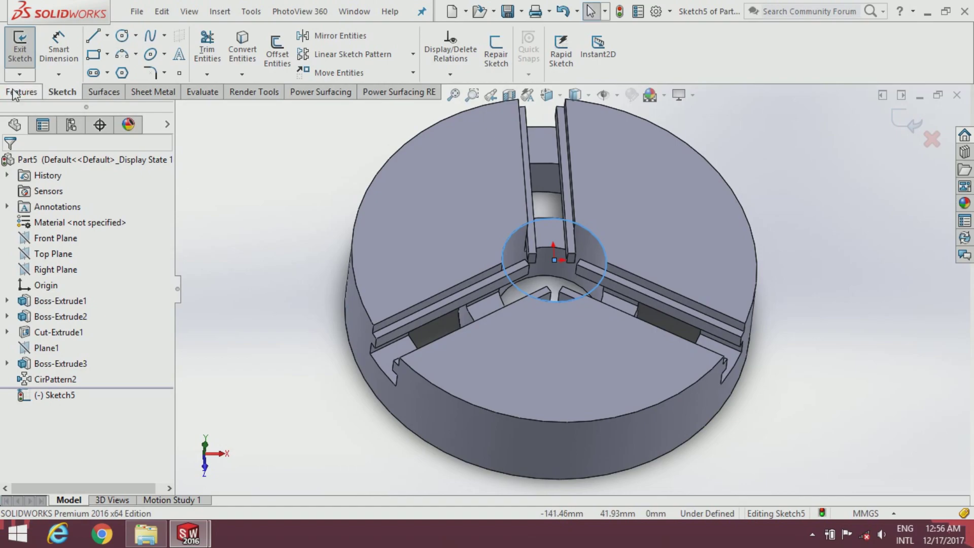
click(13, 92)
Step: Extrude-cut the Ø40 circle 73 mm blind to open the central bore as Cut-Extrude2
click(203, 65)
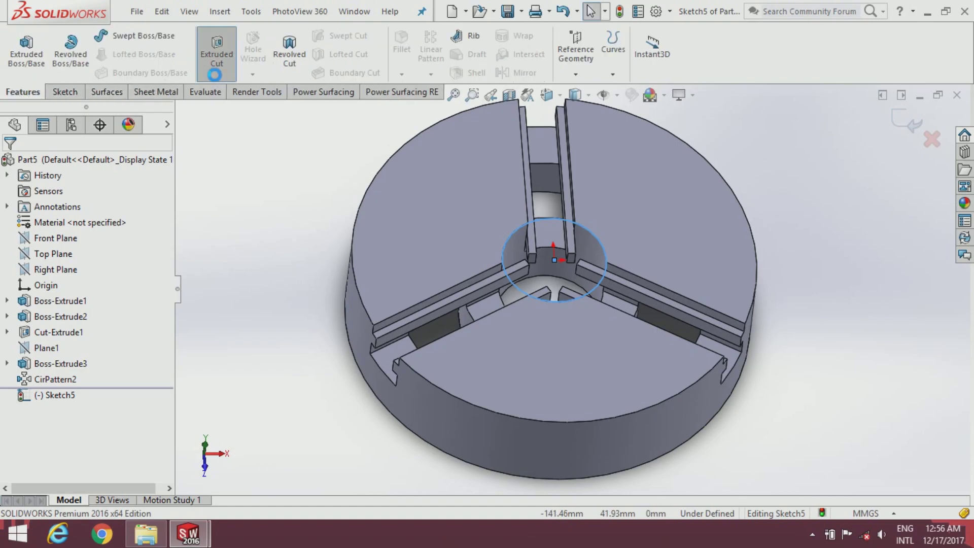
mouse_move(555, 276)
mouse_down()
mouse_move(525, 358)
mouse_move(533, 370)
mouse_up()
mouse_move(533, 370)
middle_down()
mouse_move(502, 338)
mouse_move(443, 332)
middle_up()
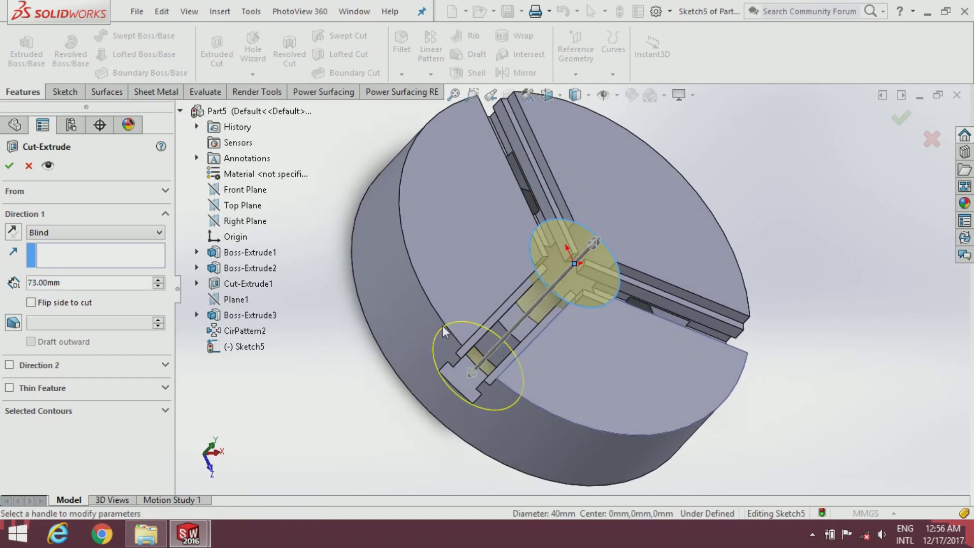
key(Return)
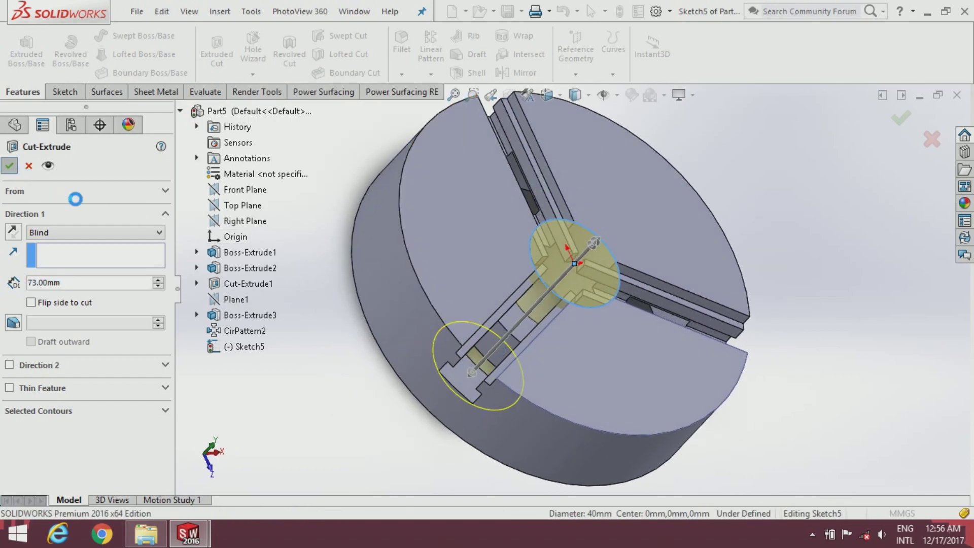
mouse_move(495, 375)
middle_down()
mouse_move(497, 389)
mouse_move(492, 372)
mouse_move(554, 221)
mouse_move(522, 307)
mouse_move(543, 267)
mouse_move(558, 170)
middle_up()
Step: Start a new sketch on the wheel's outer ring face
click(709, 274)
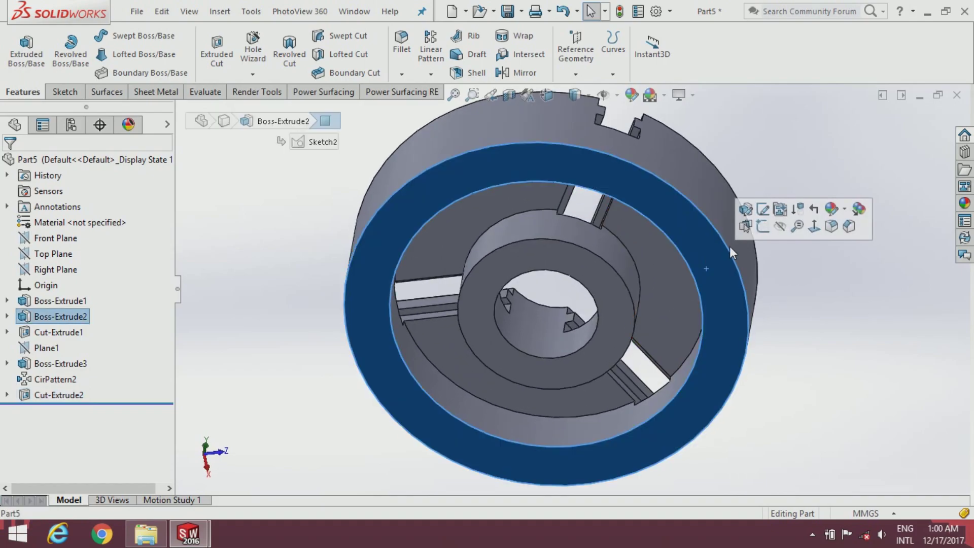
click(763, 229)
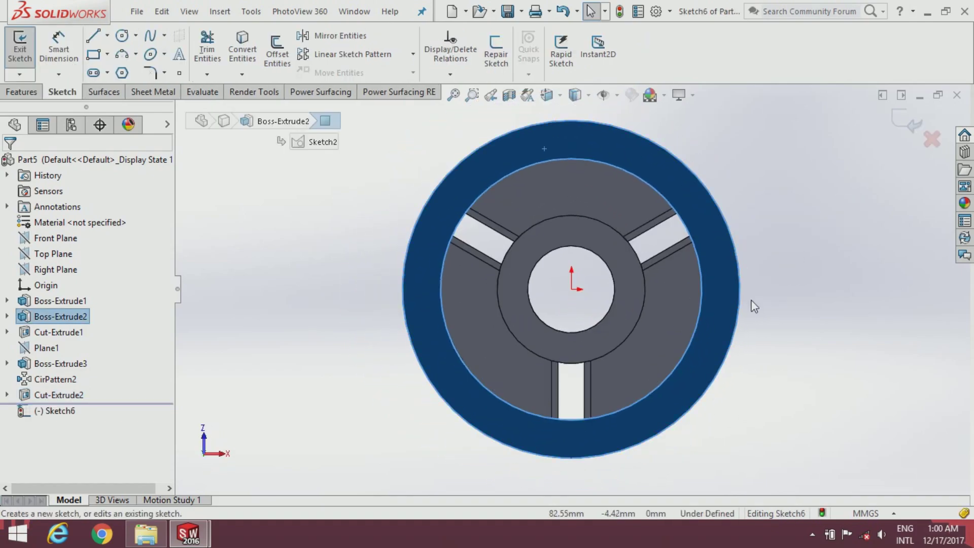
click(788, 304)
scroll(750, 330, down, 2)
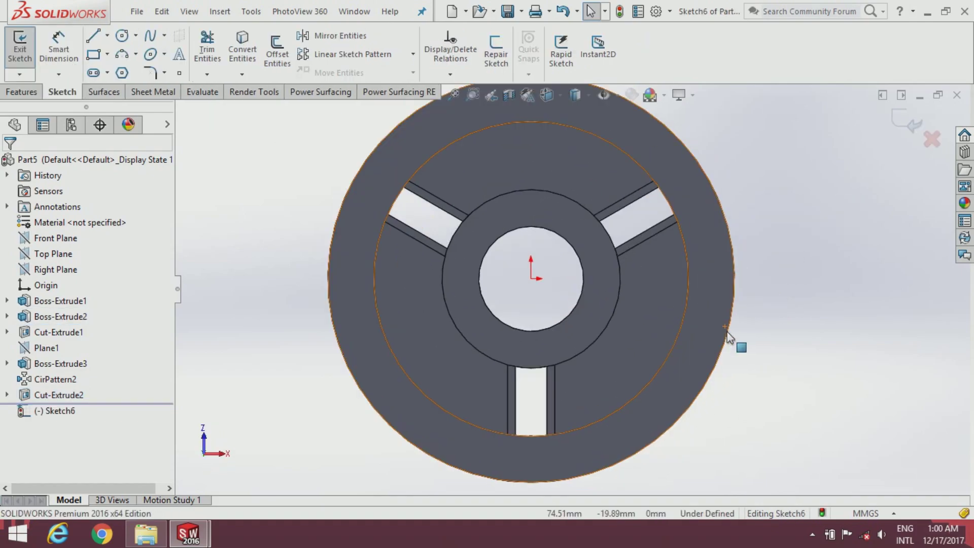
Step: Draw two centrelines from the origin, one horizontal and one angled down-right past the rim
click(107, 36)
click(129, 72)
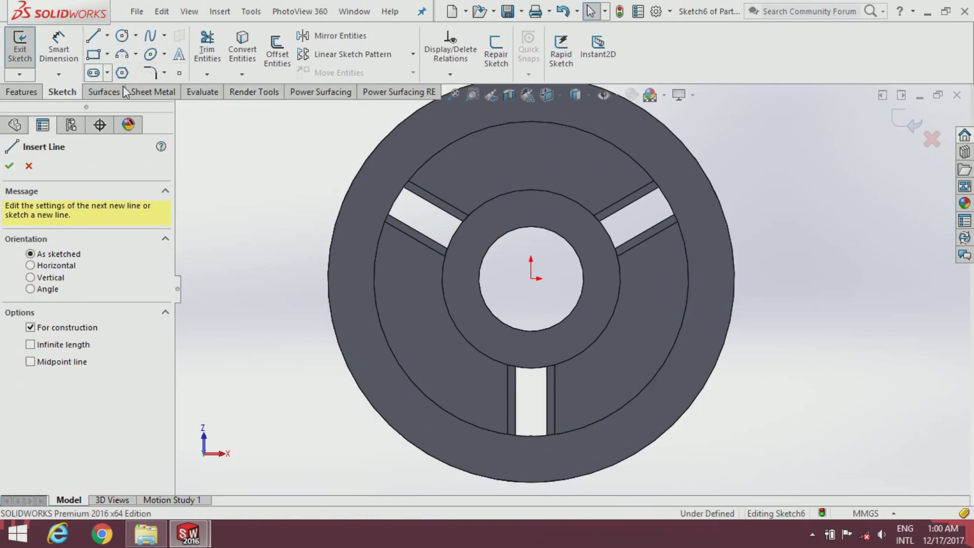
click(530, 278)
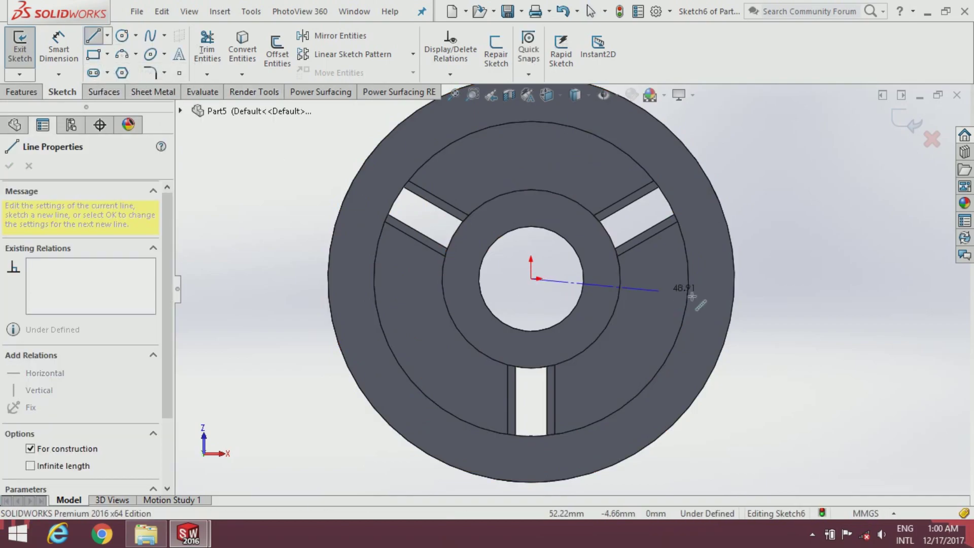
click(764, 284)
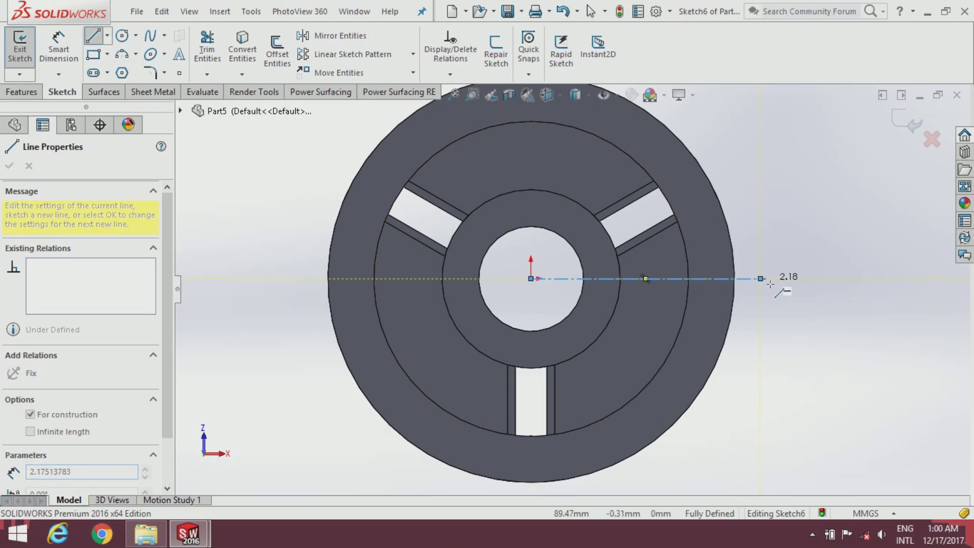
key(Escape)
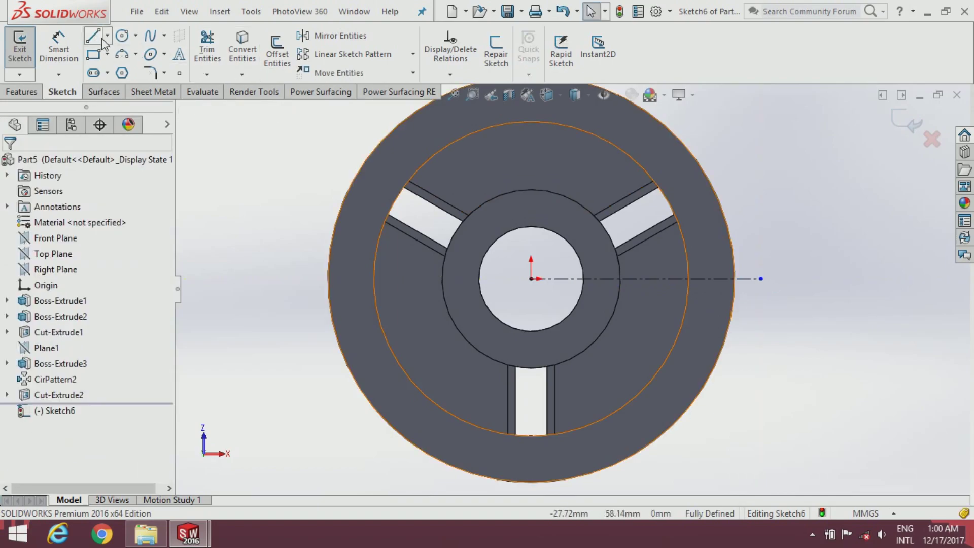
click(107, 38)
click(127, 70)
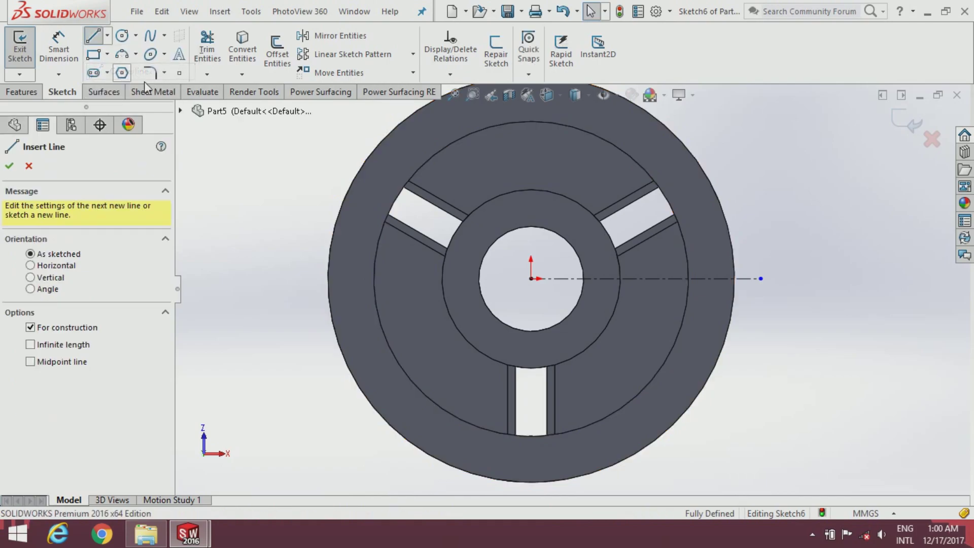
click(531, 278)
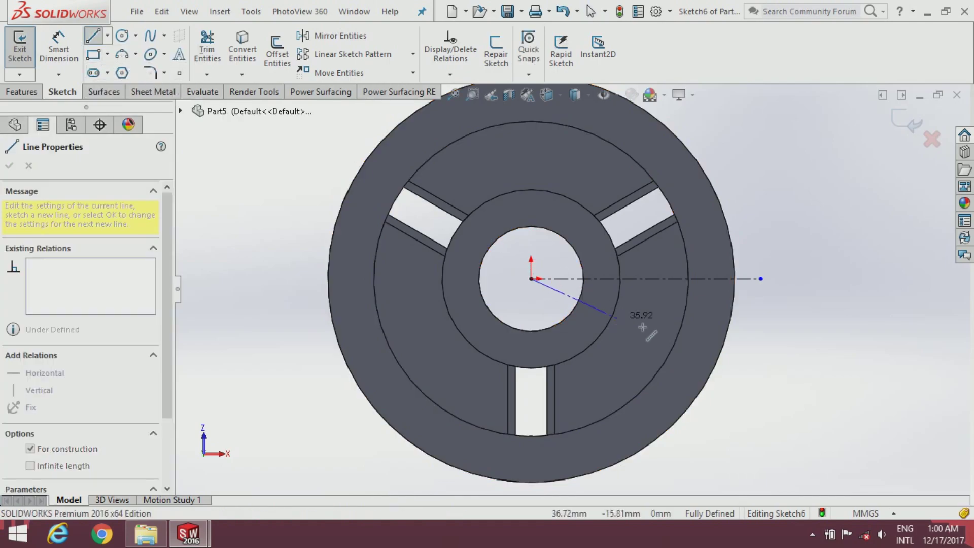
click(749, 376)
key(Escape)
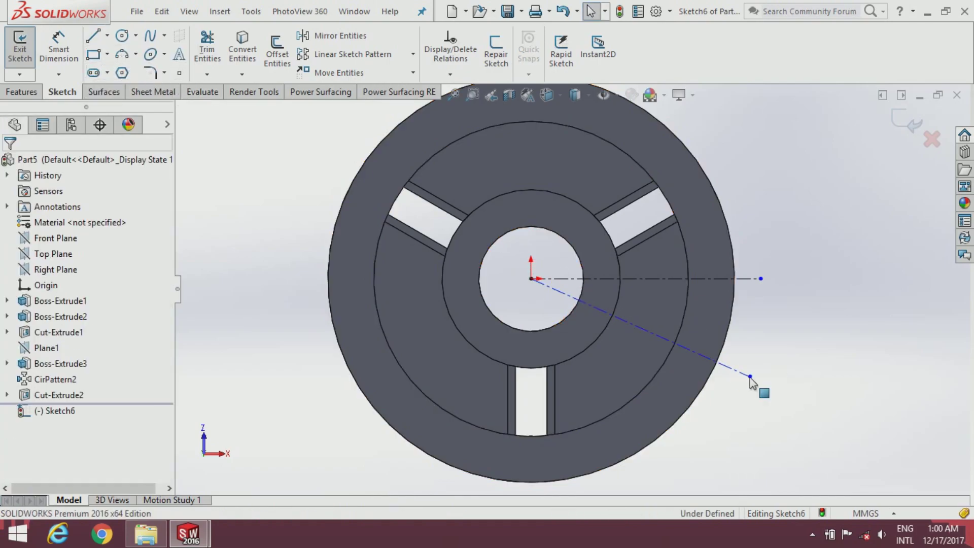
Step: Dimension the angle between the two centrelines to 30°
click(60, 51)
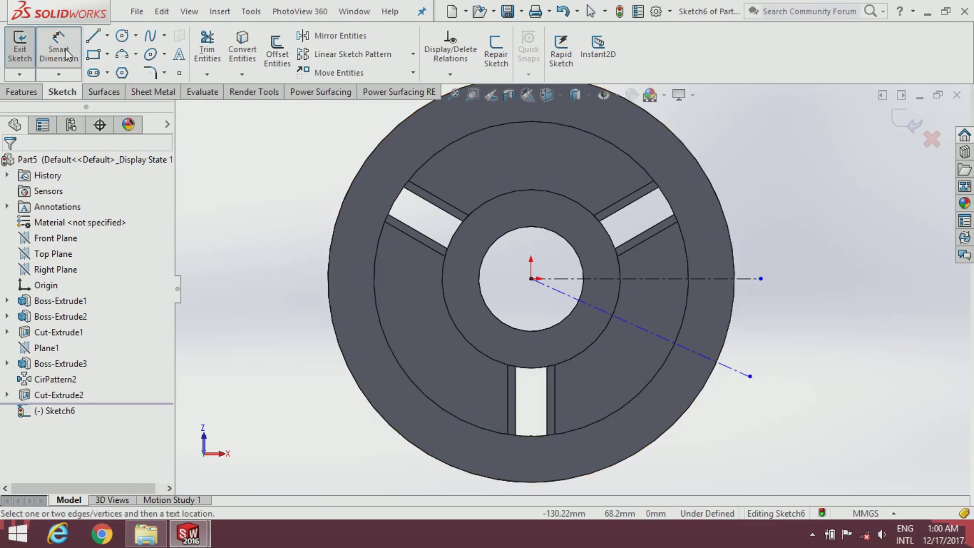
click(673, 278)
click(675, 342)
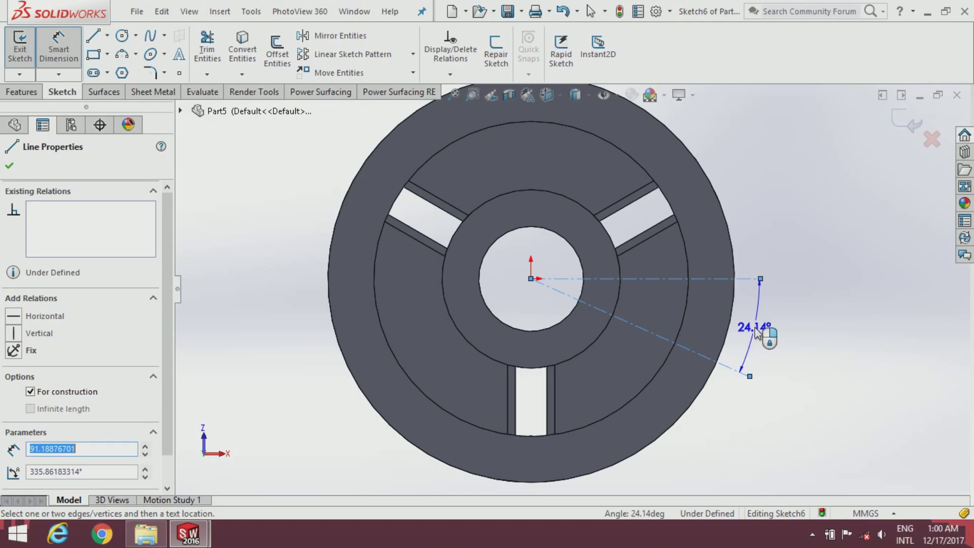
click(759, 332)
text(30)
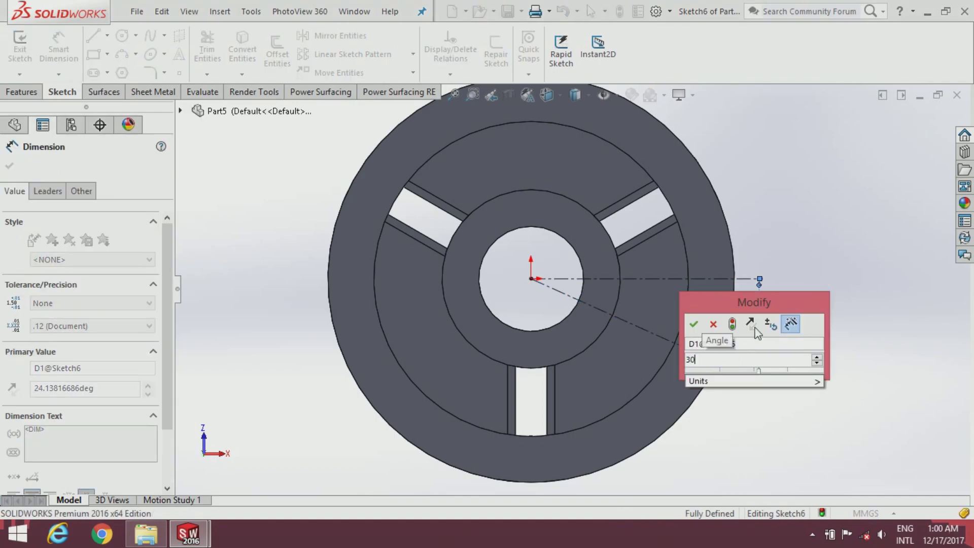
key(Return)
scroll(801, 371, down, 2)
scroll(761, 373, down, 2)
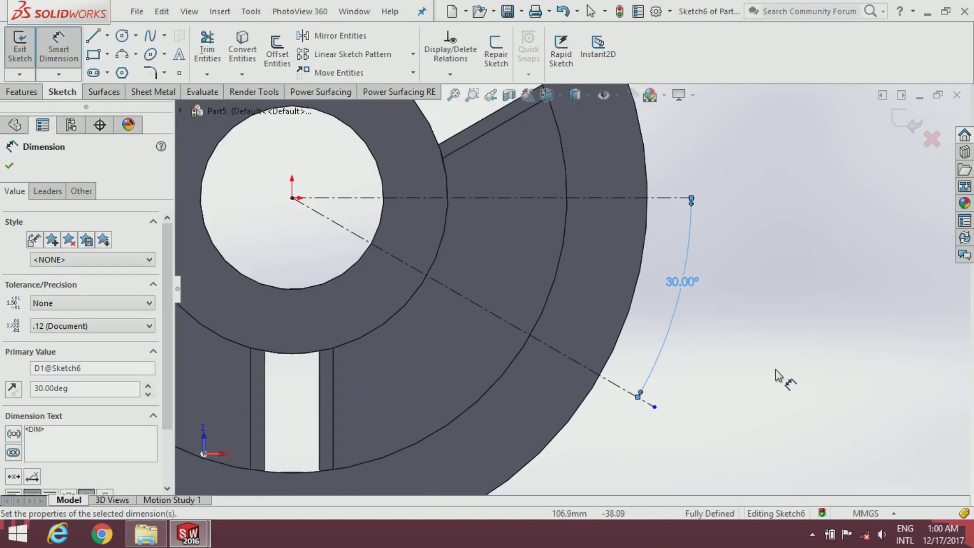
Step: Close the angle dimension and abandon two attempted lines on the inner rim arc
click(9, 166)
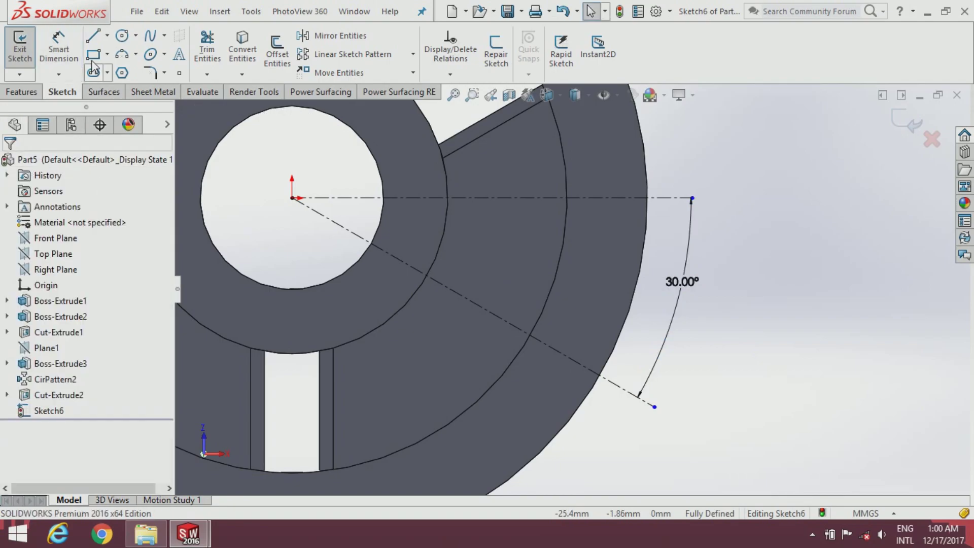
click(92, 37)
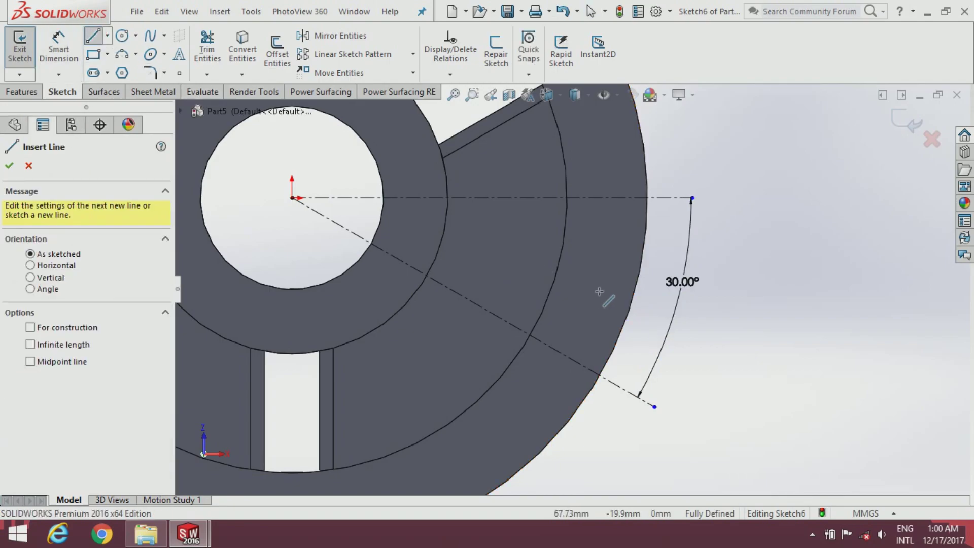
scroll(567, 293, down, 1)
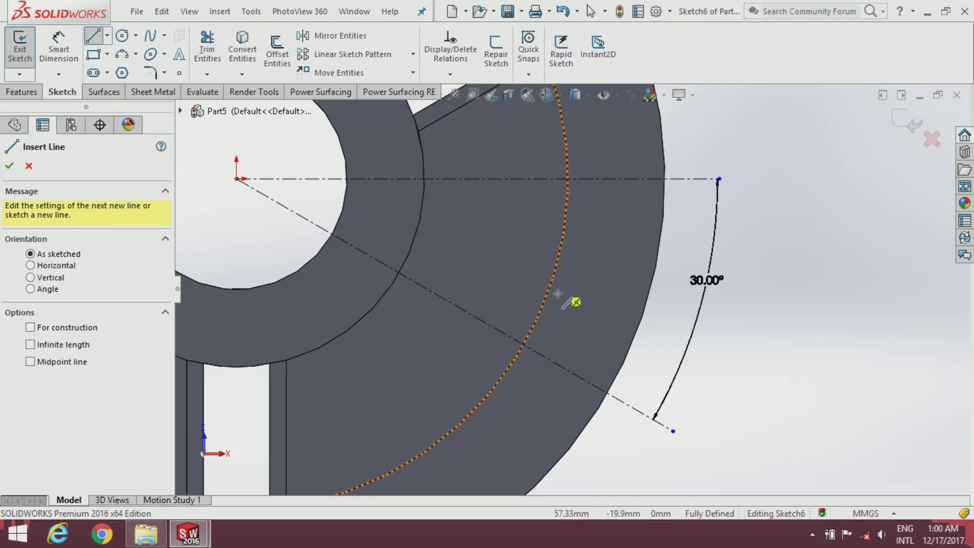
click(555, 293)
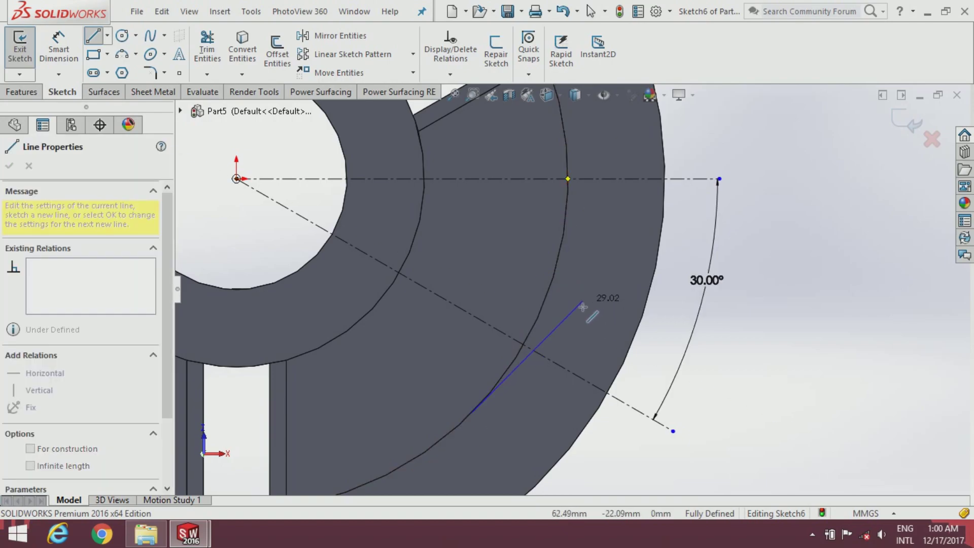
key(Escape)
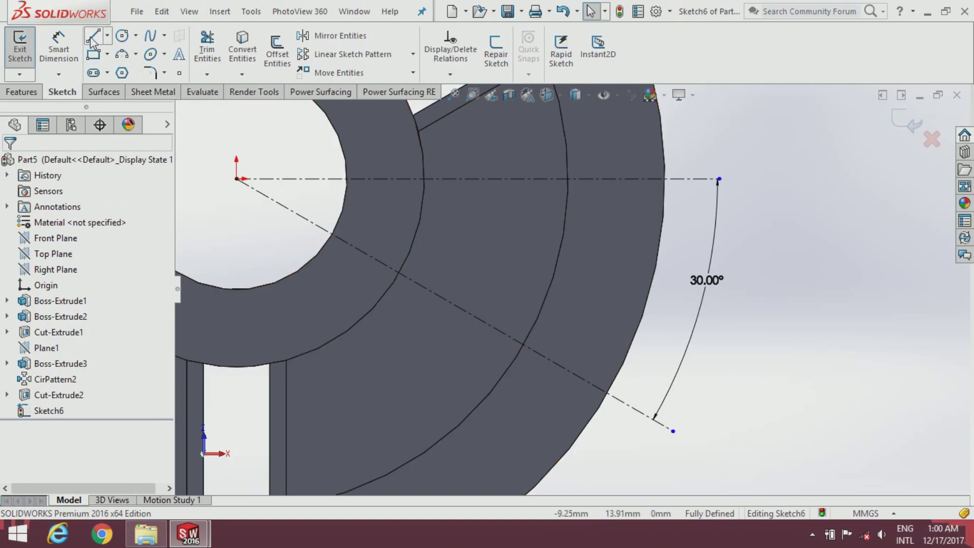
click(93, 35)
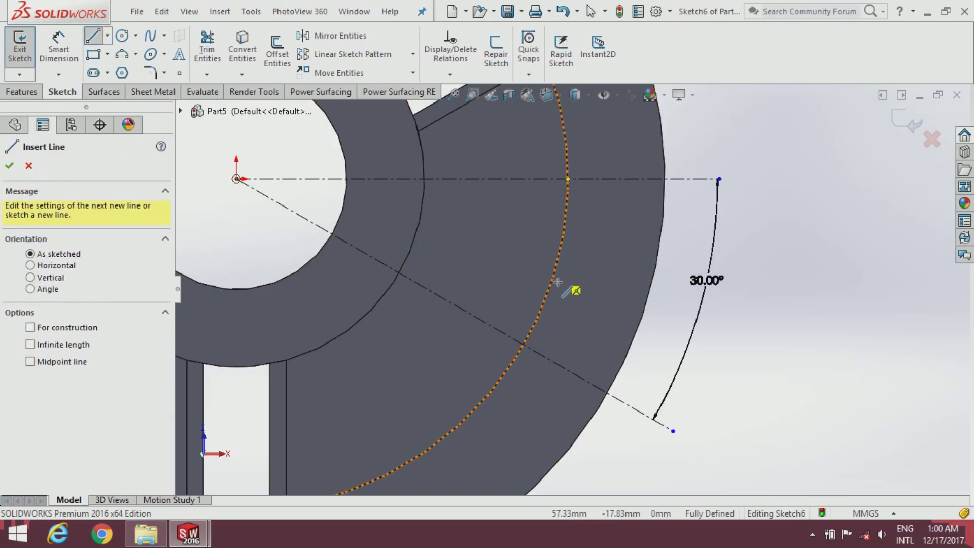
click(466, 417)
scroll(596, 301, down, 1)
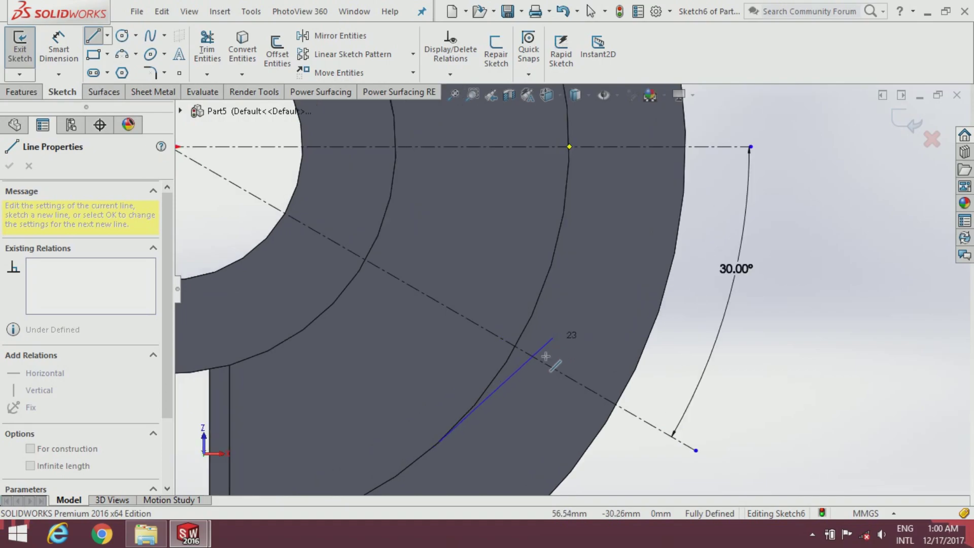
scroll(554, 358, down, 1)
scroll(569, 404, up, 2)
scroll(510, 386, up, 1)
key(Escape)
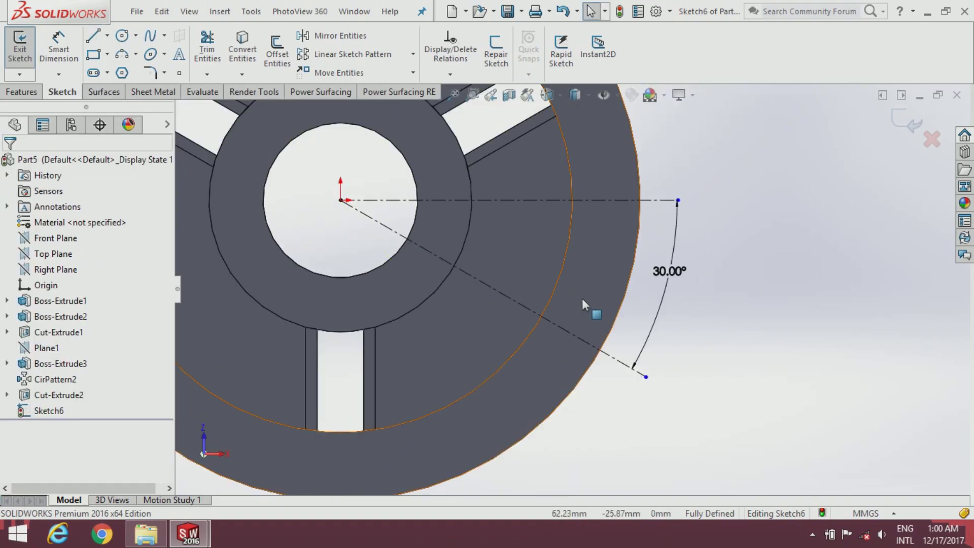
scroll(586, 278, down, 2)
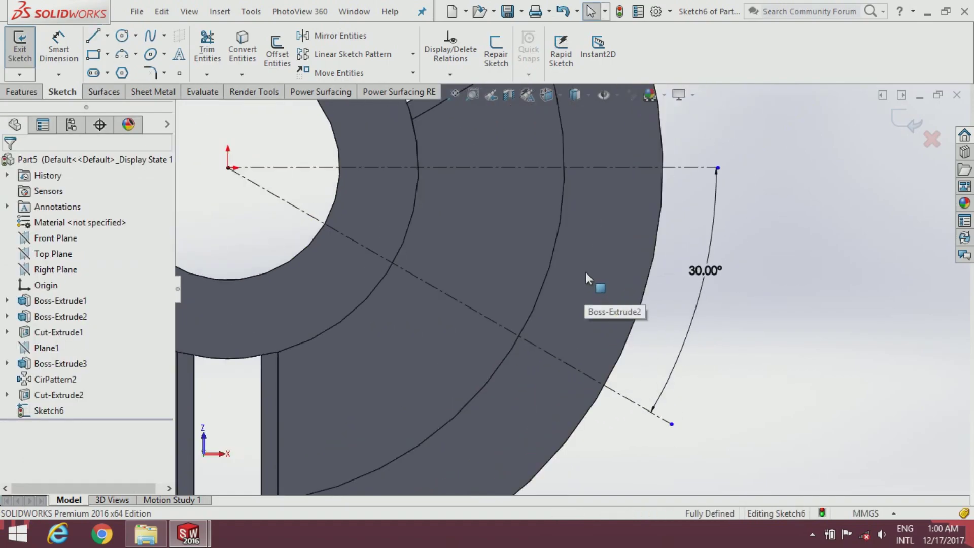
Step: Draw the connected zigzag notch lines across the rim, ending on the 30° centerline
click(92, 35)
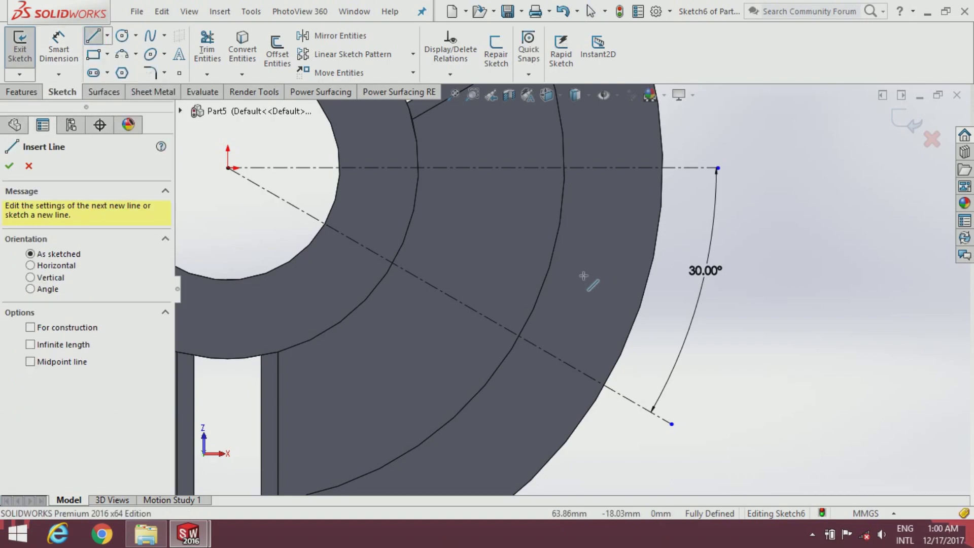
click(558, 272)
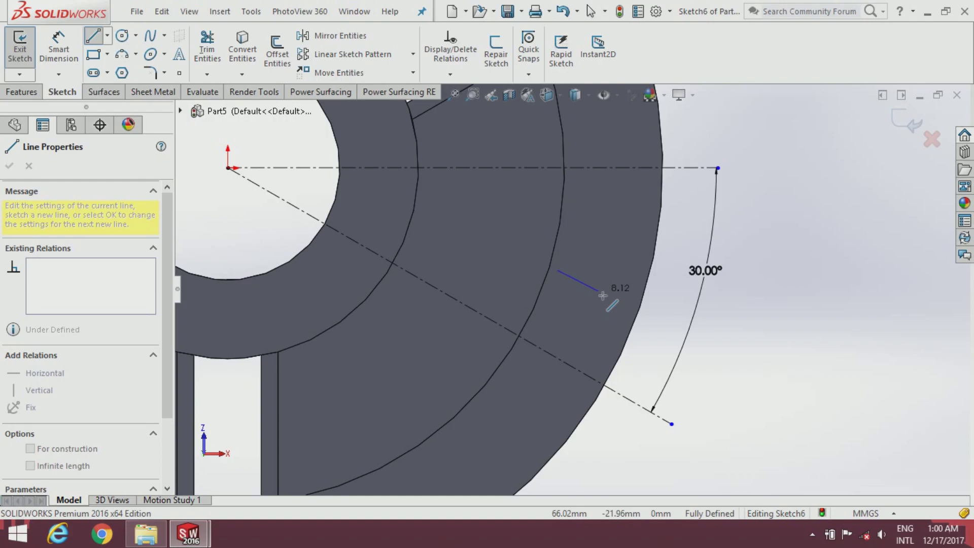
click(601, 291)
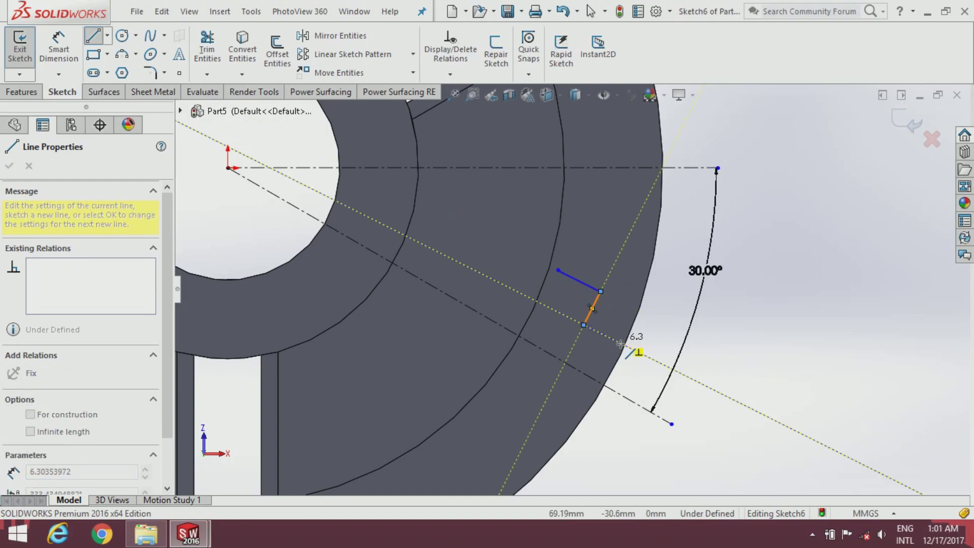
click(637, 356)
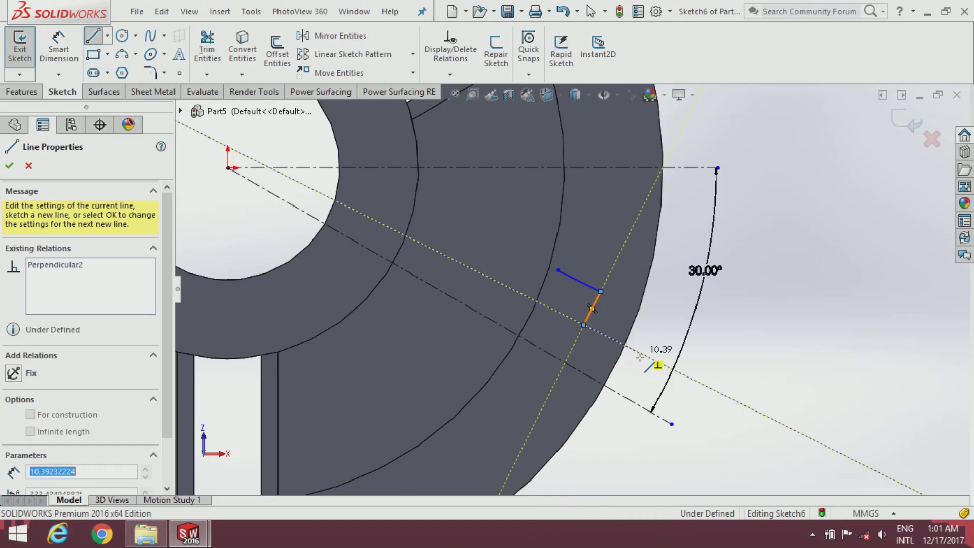
click(614, 393)
scroll(618, 394, down, 1)
key(Escape)
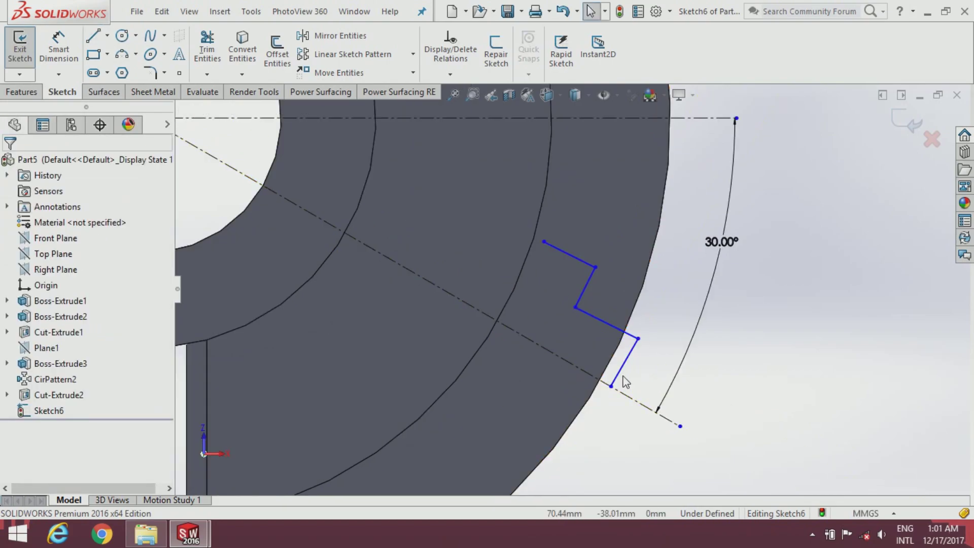
Step: Make the notch's end line perpendicular and its middle line parallel to the 30° centerline
click(616, 377)
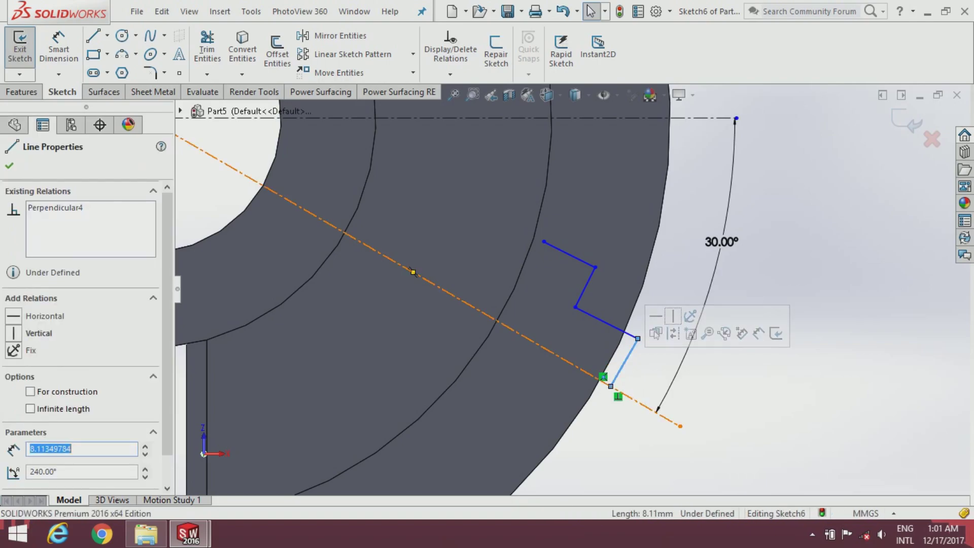
ctrl+click(626, 394)
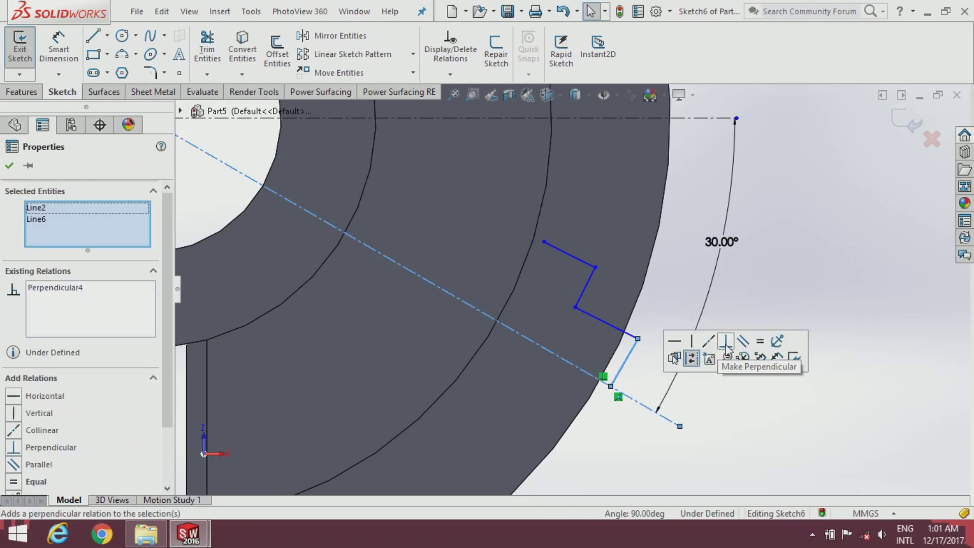
click(688, 304)
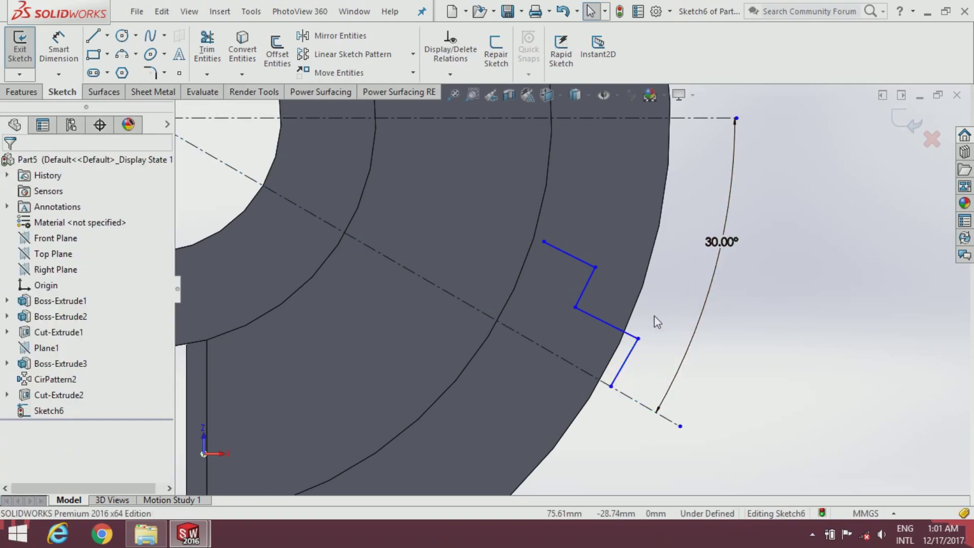
click(628, 333)
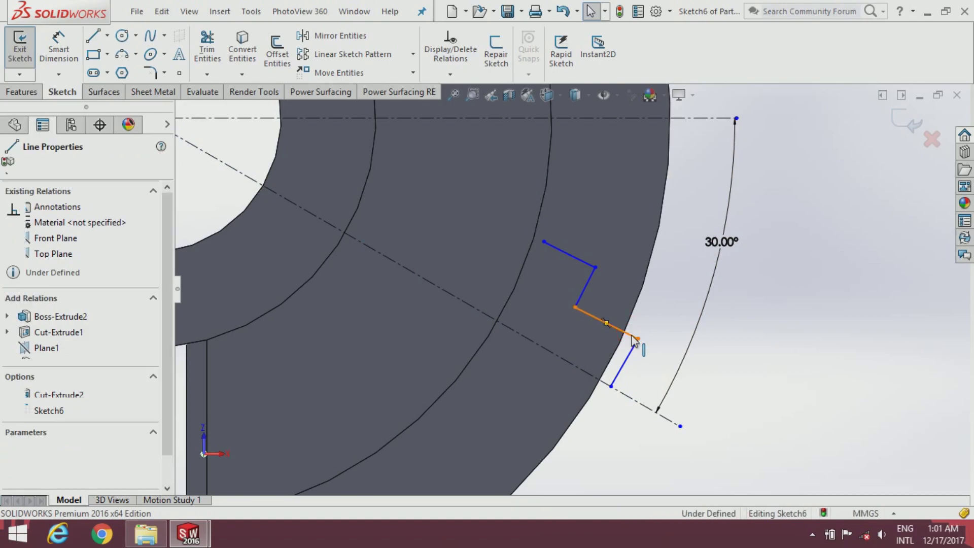
ctrl+click(574, 369)
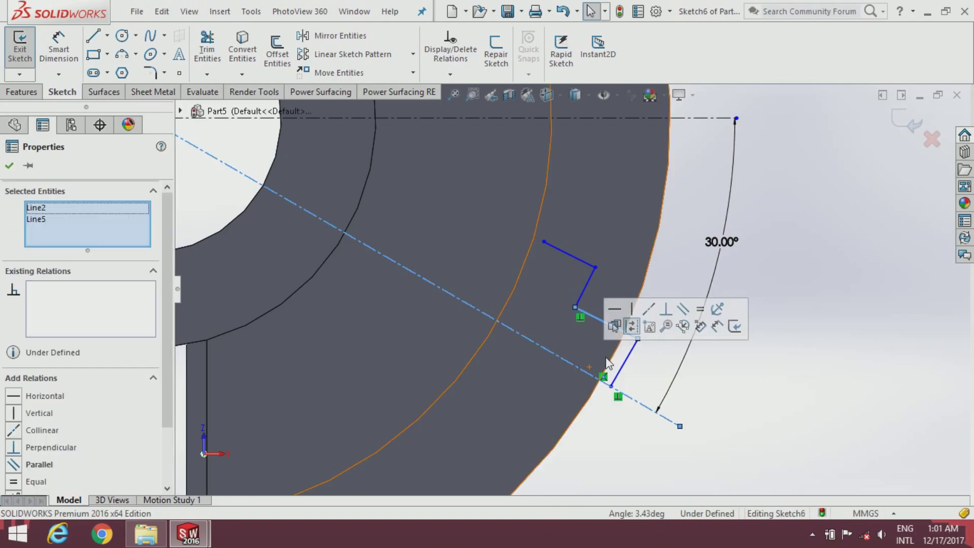
click(682, 309)
click(686, 286)
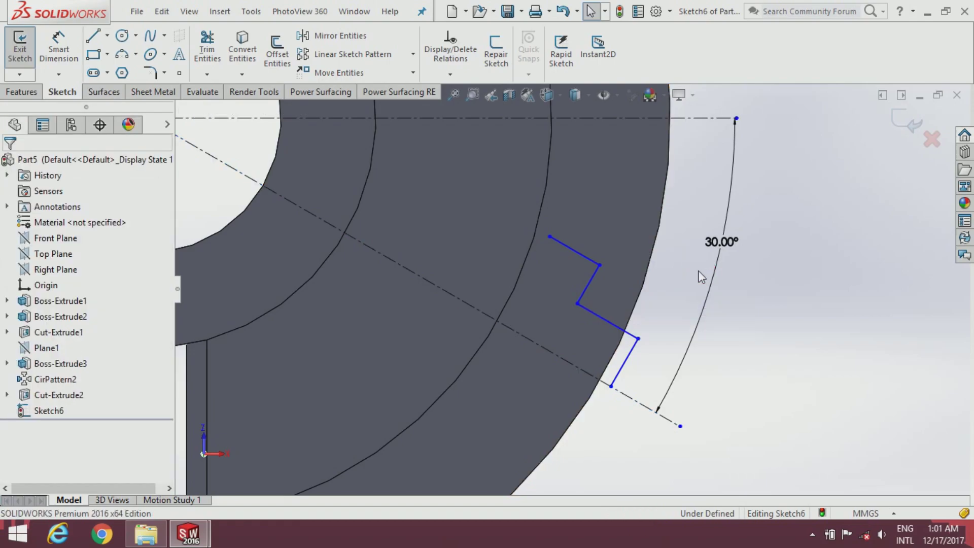
Step: Make the upper connecting line perpendicular and the top notch line parallel to the centerline
click(591, 276)
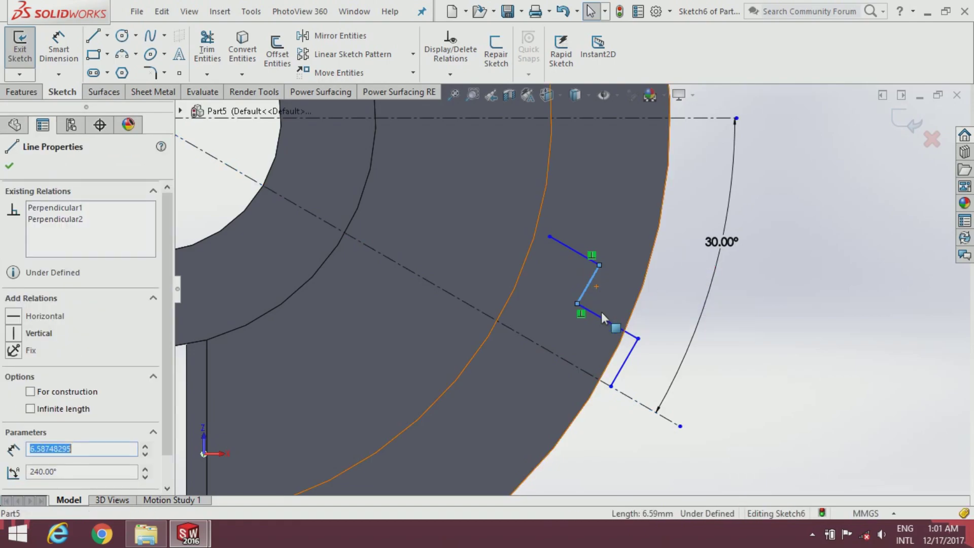
ctrl+click(576, 364)
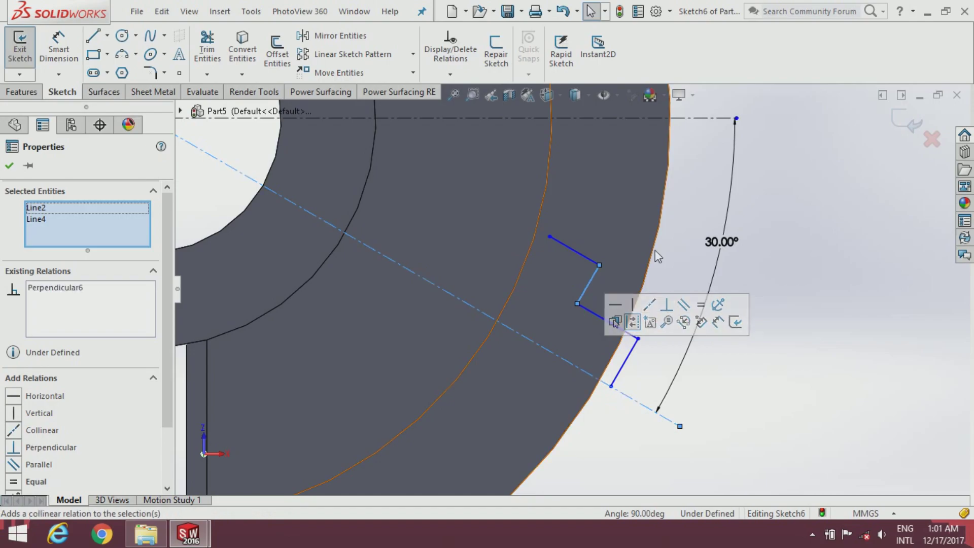
click(696, 243)
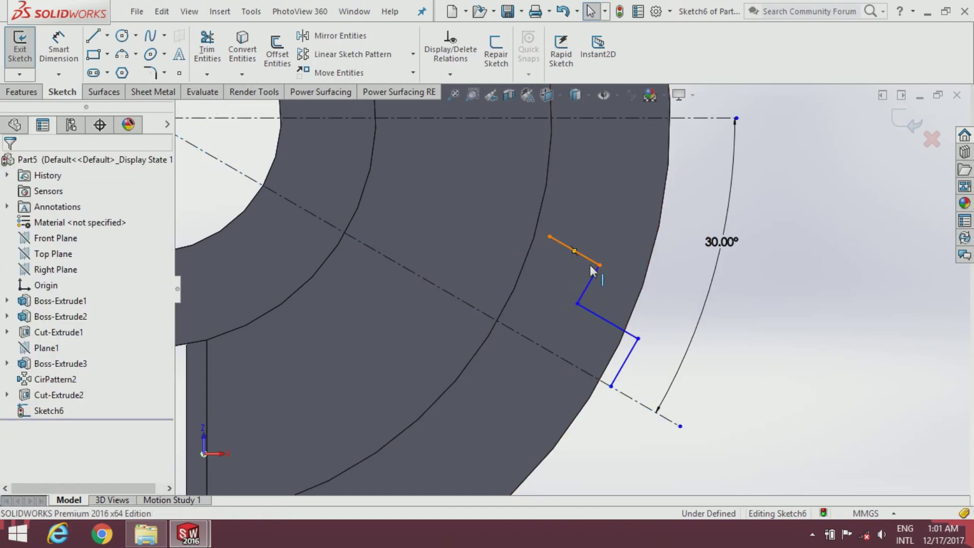
click(576, 251)
ctrl+click(539, 345)
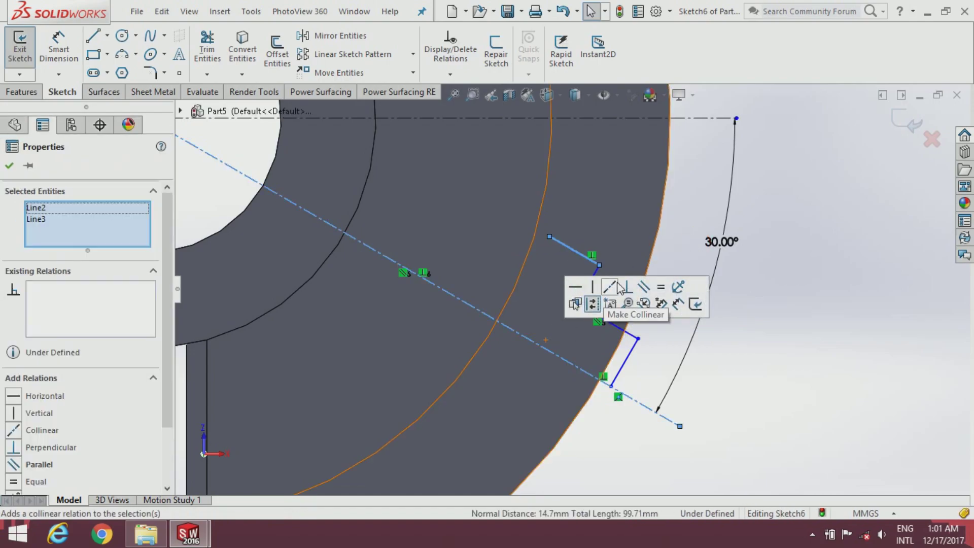
click(643, 287)
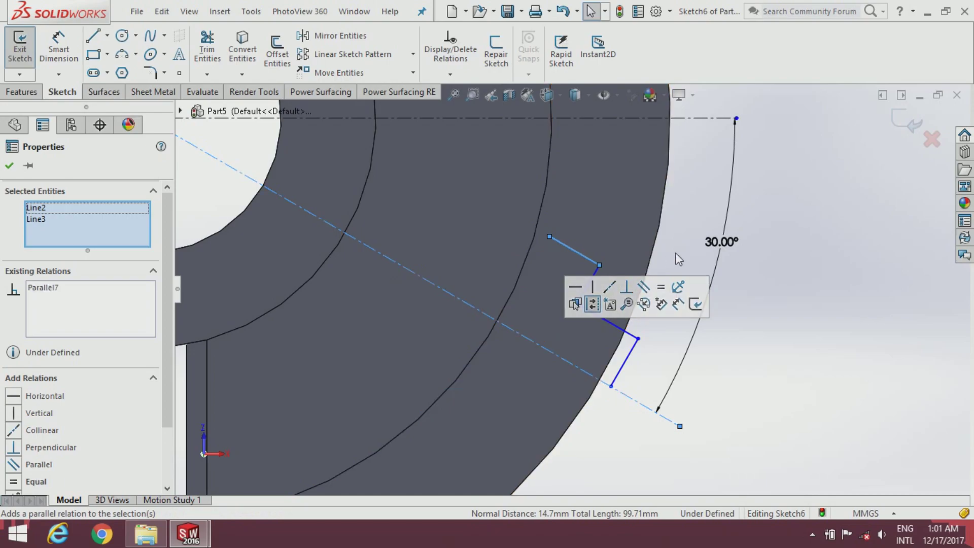
Step: Convert the 60 mm rim arc edge into the sketch with Convert Entities
click(524, 268)
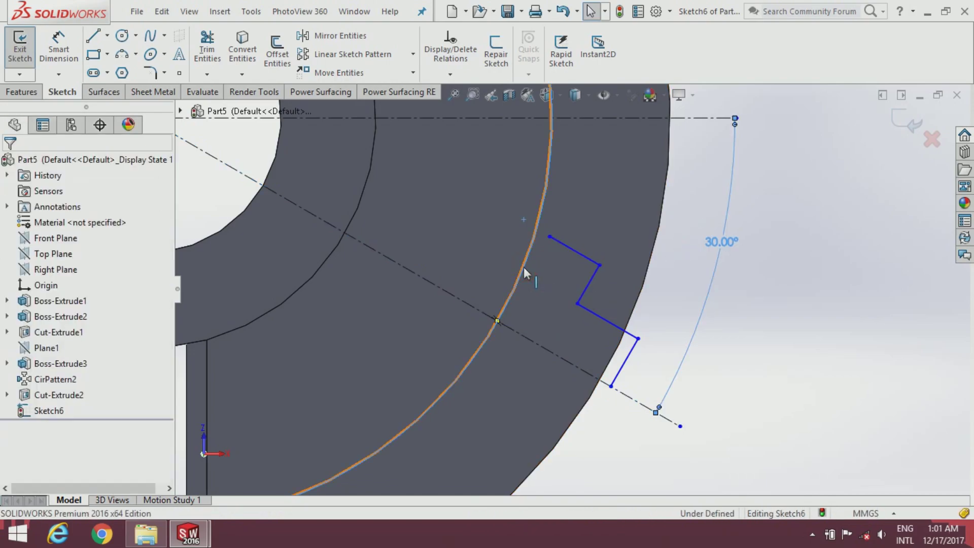
click(240, 44)
scroll(474, 282, up, 1)
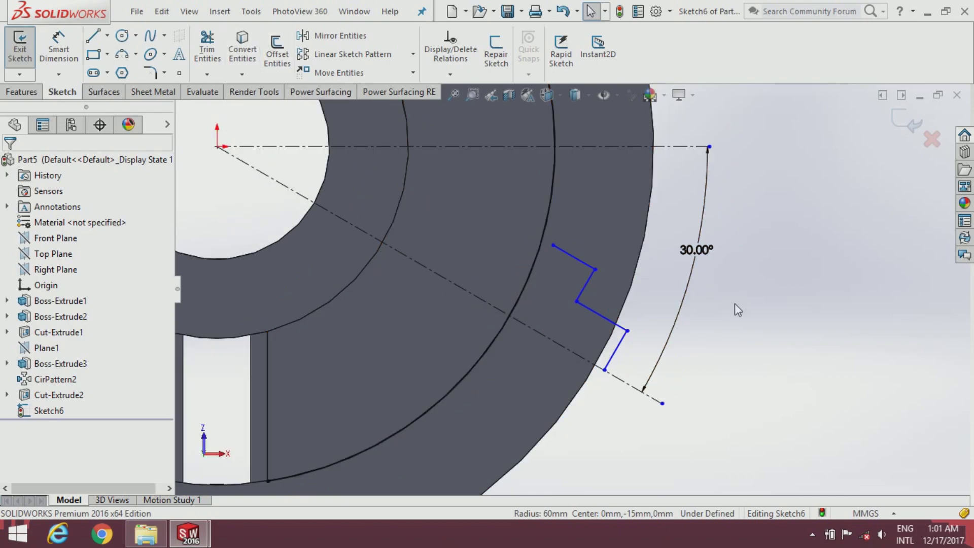
click(207, 48)
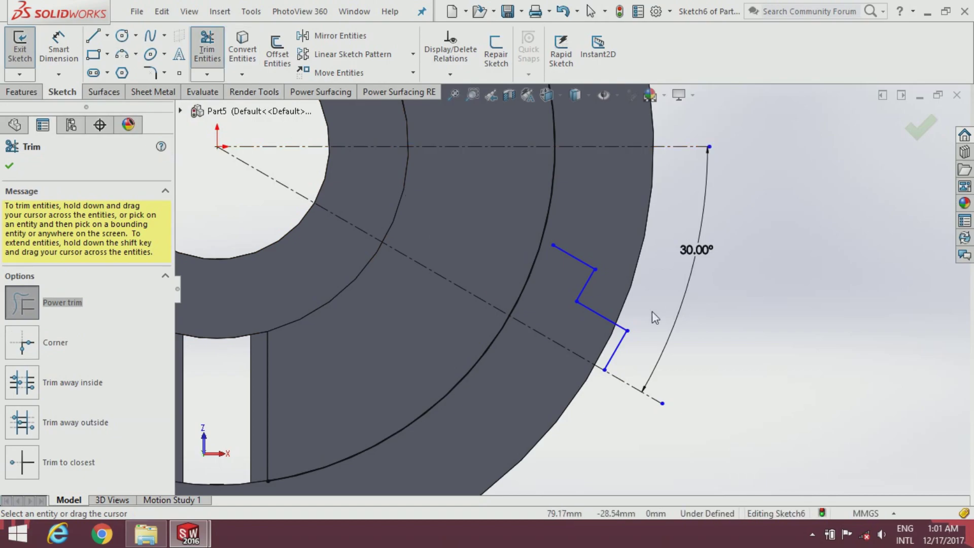
scroll(573, 282, up, 2)
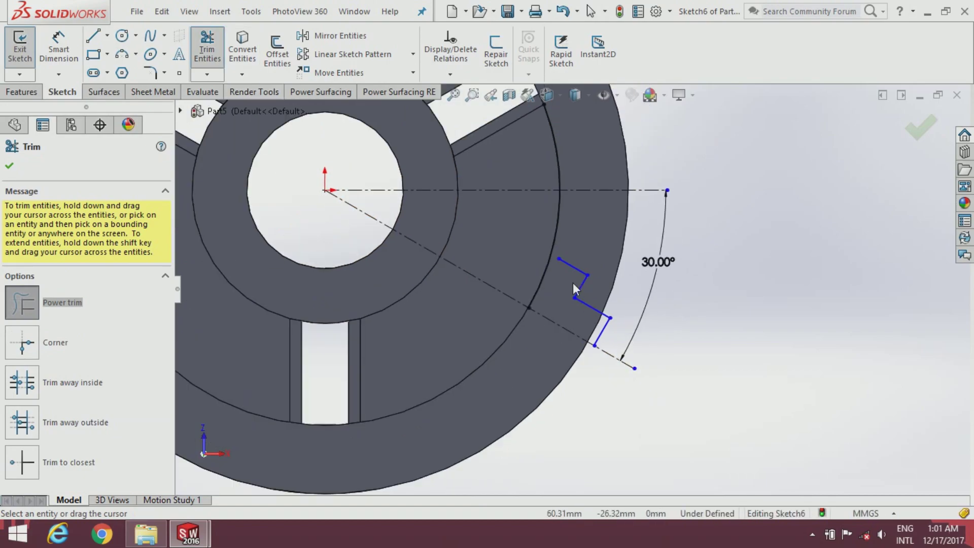
scroll(573, 282, down, 2)
key(Escape)
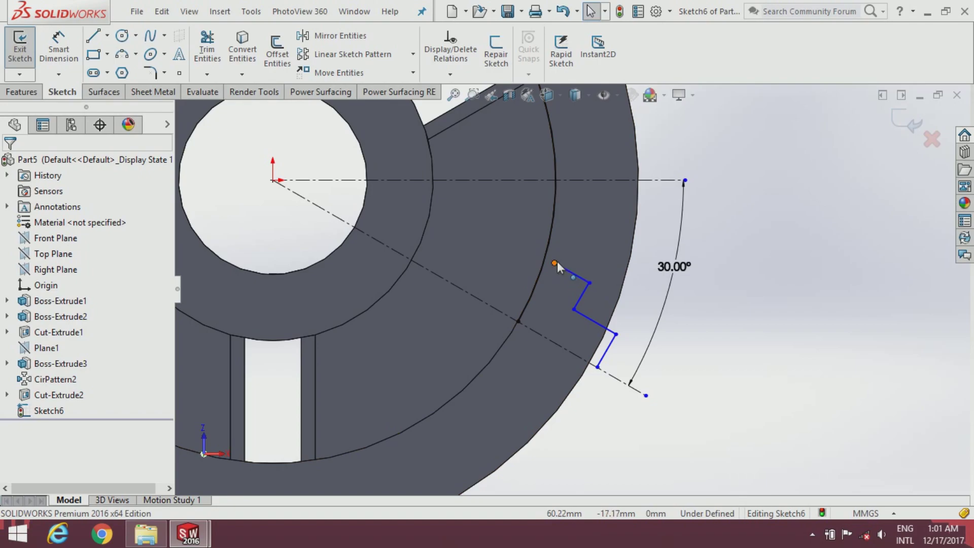
Step: Make the notch's open top endpoint coincident with the converted rim arc
click(557, 261)
ctrl+click(543, 267)
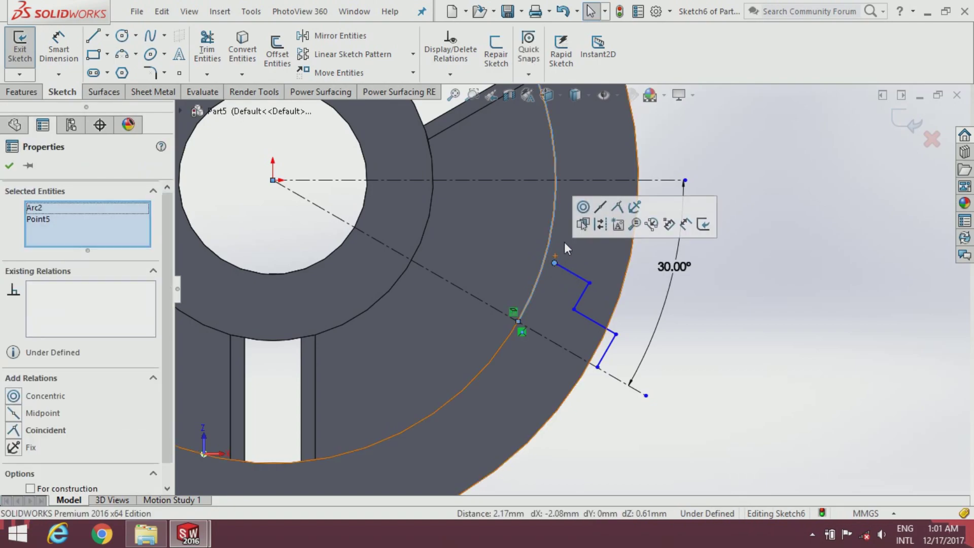
click(619, 207)
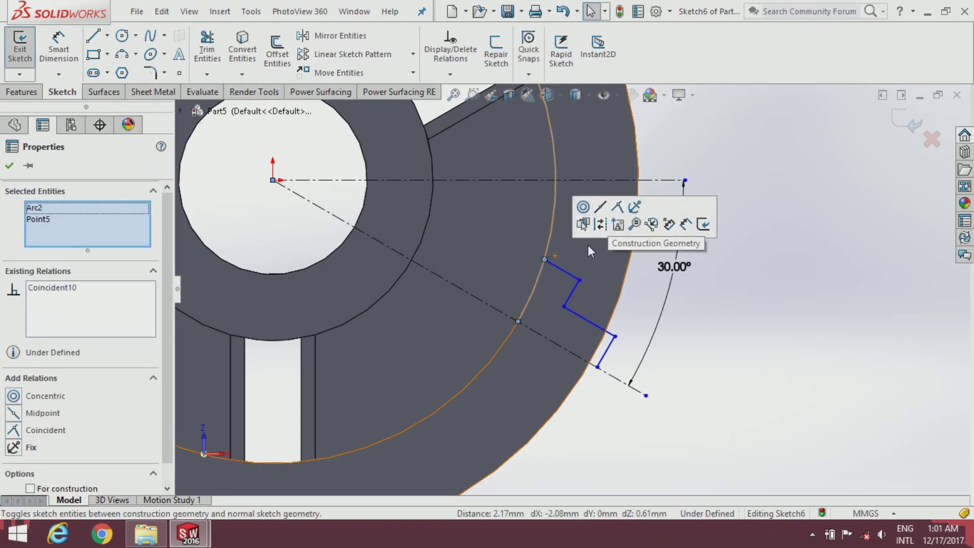
click(636, 290)
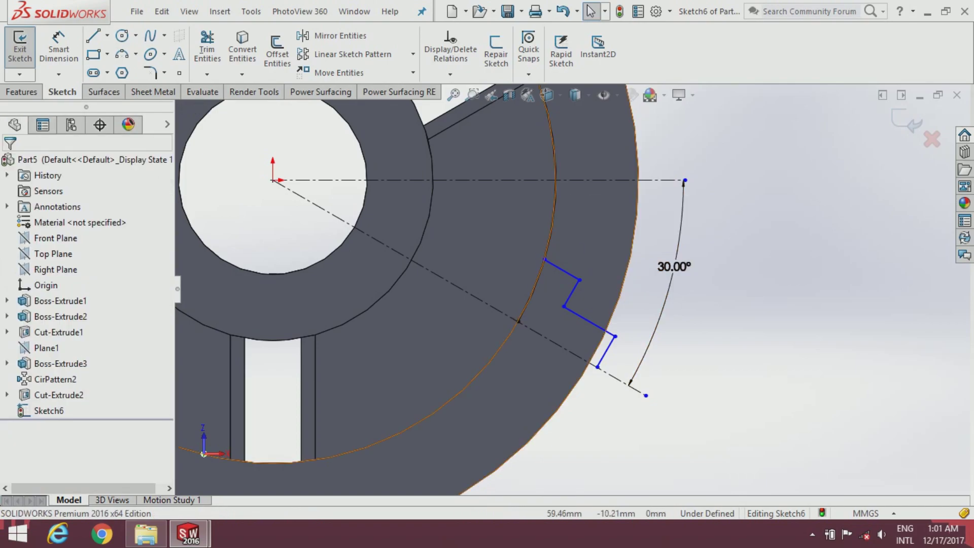
click(207, 50)
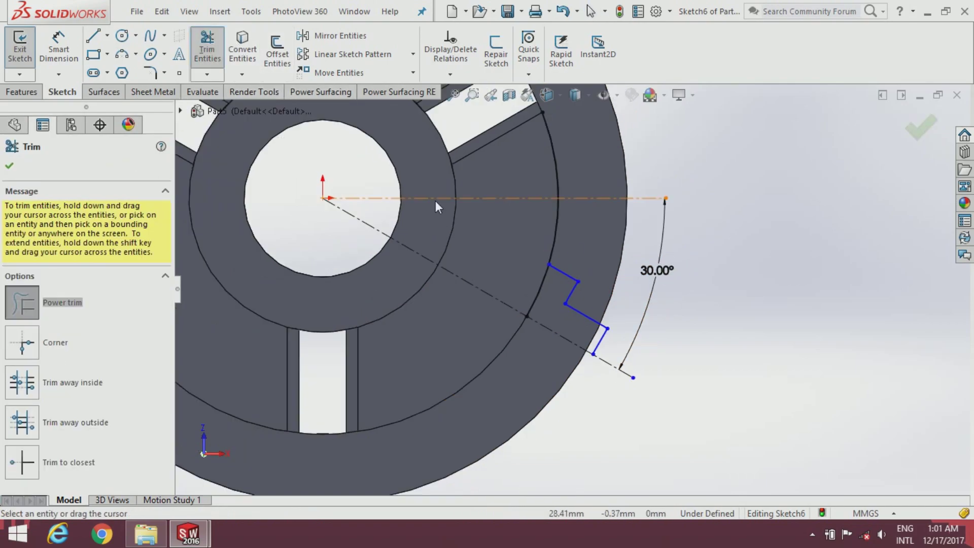
scroll(503, 214, up, 3)
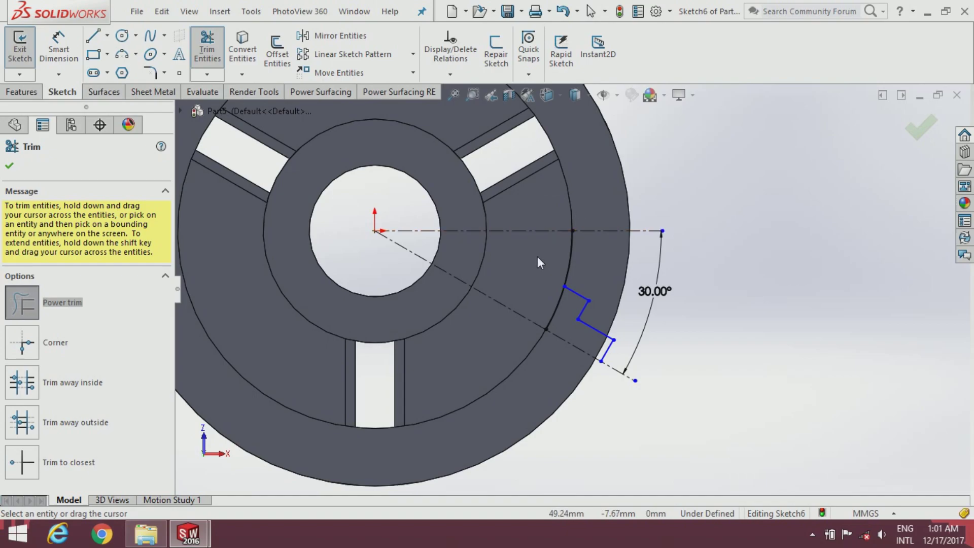
scroll(578, 329, down, 4)
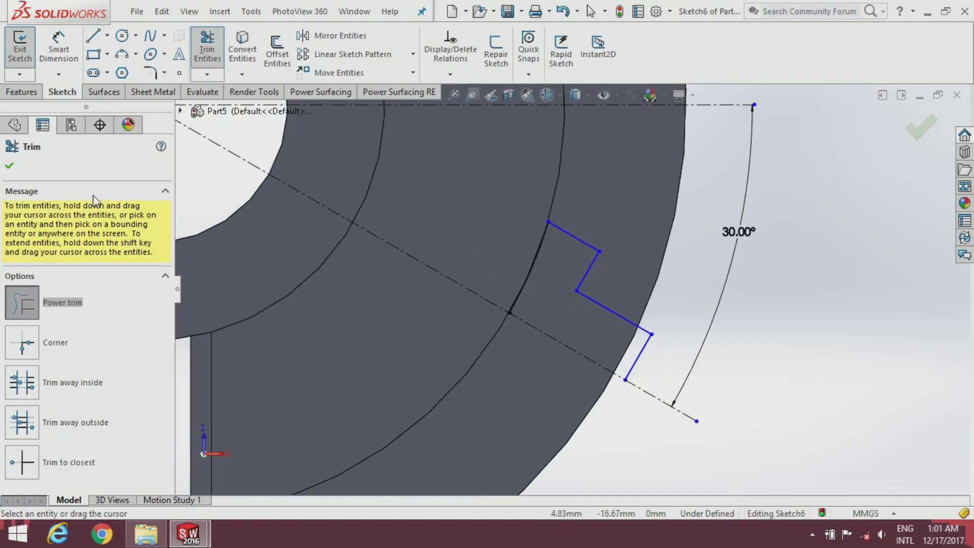
click(10, 166)
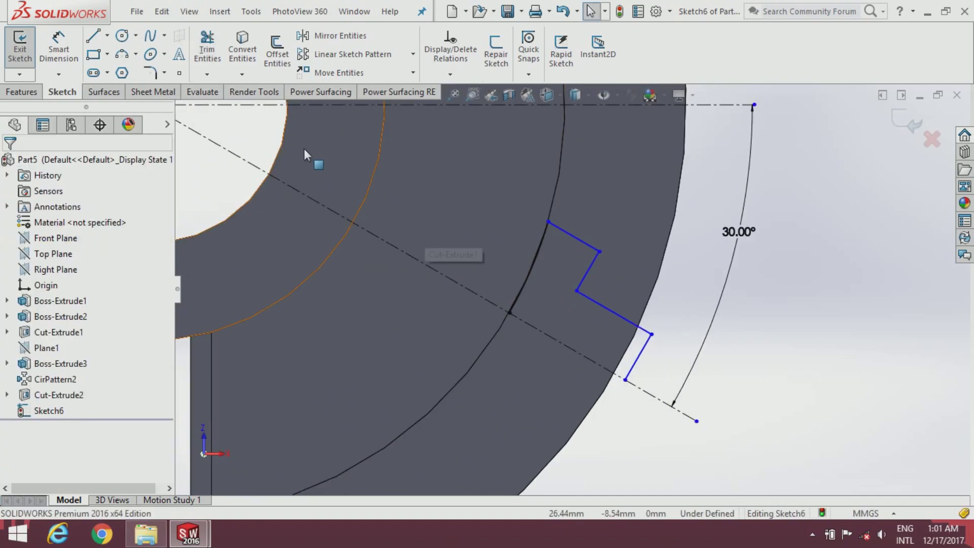
Step: Dimension the upper and lower notch lines 15 mm and 9 mm from the centerline
click(61, 56)
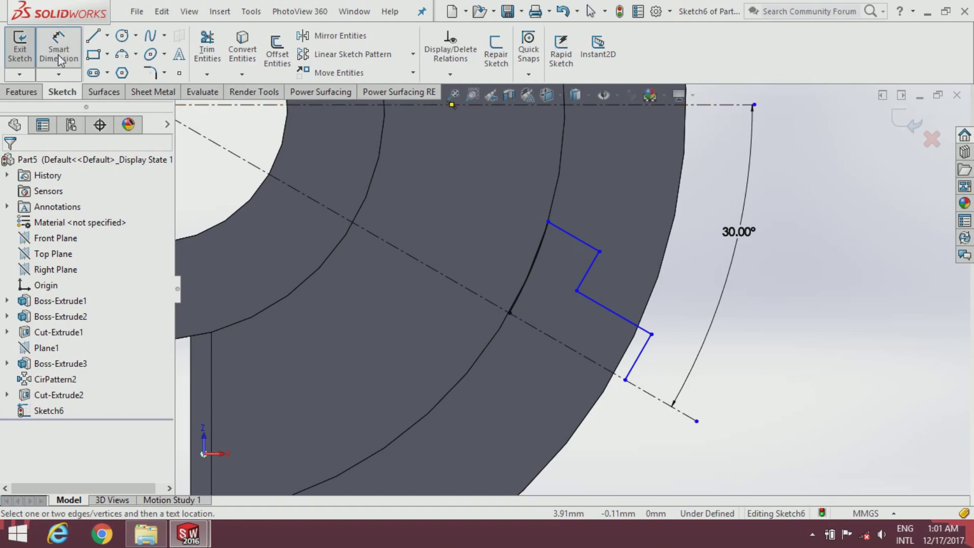
click(583, 242)
click(537, 328)
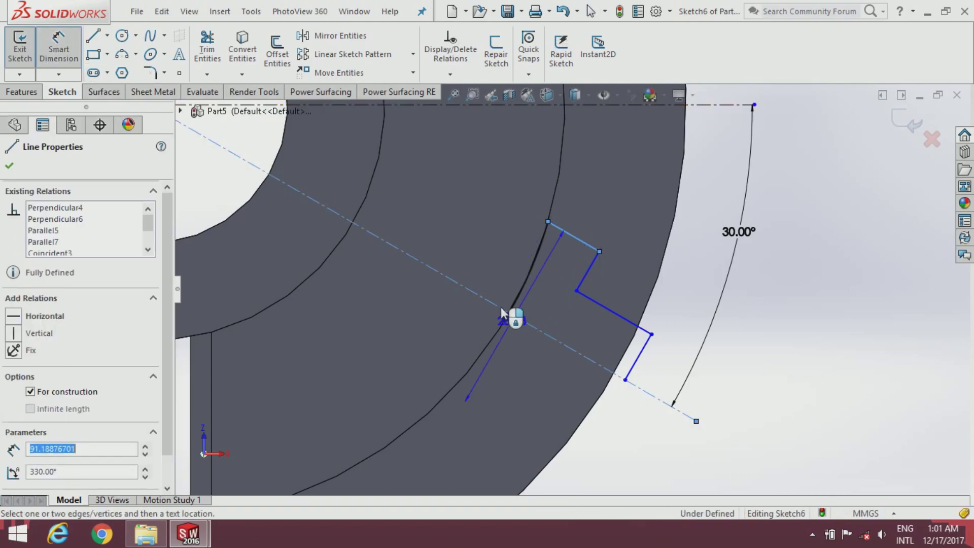
click(479, 256)
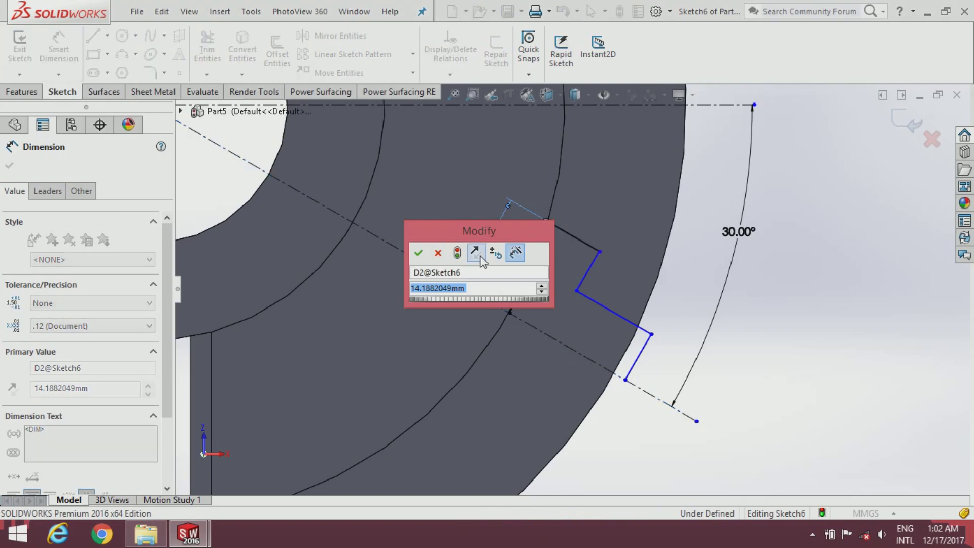
text(15)
key(Return)
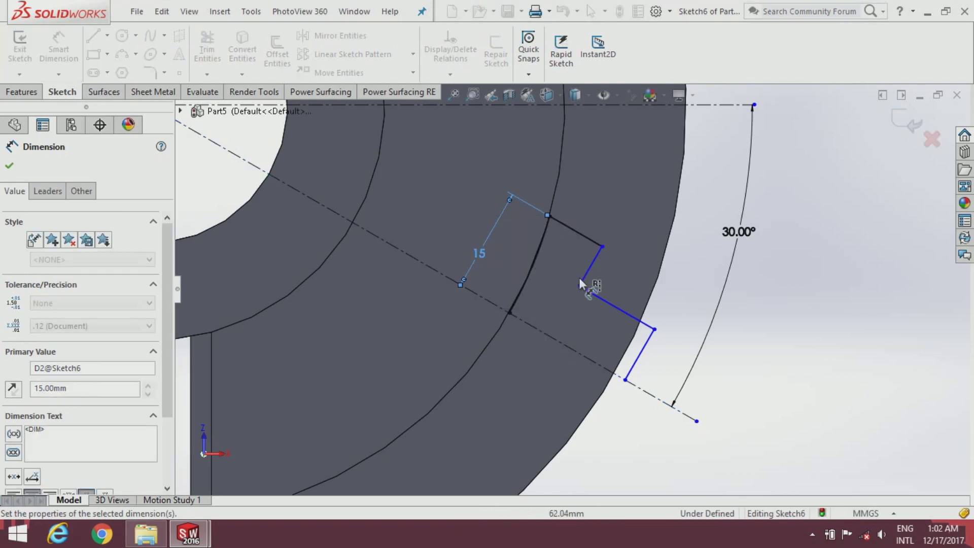
click(601, 303)
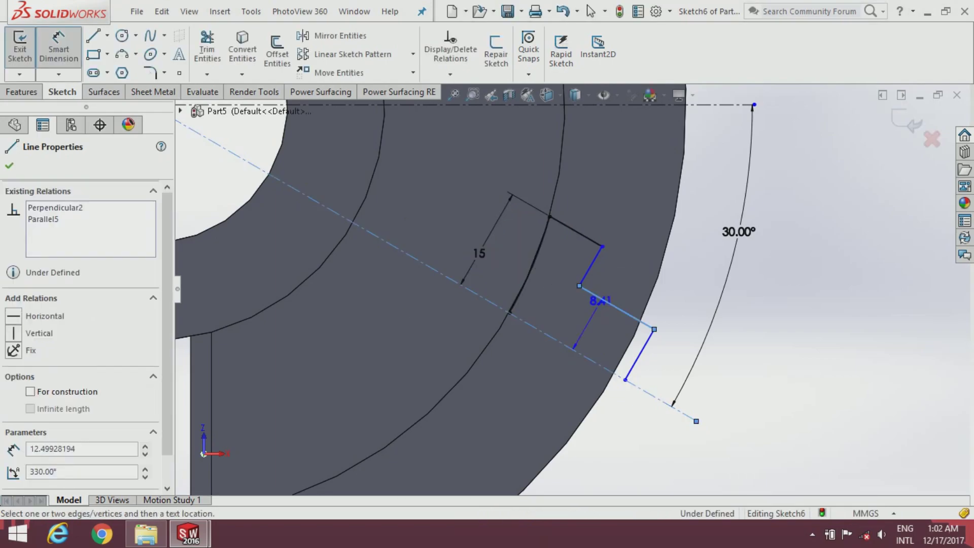
click(592, 356)
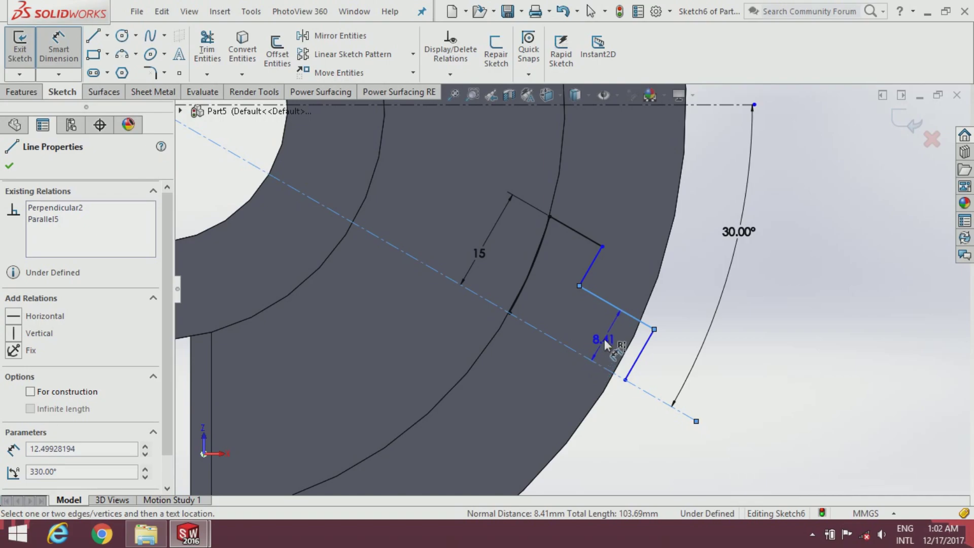
click(662, 381)
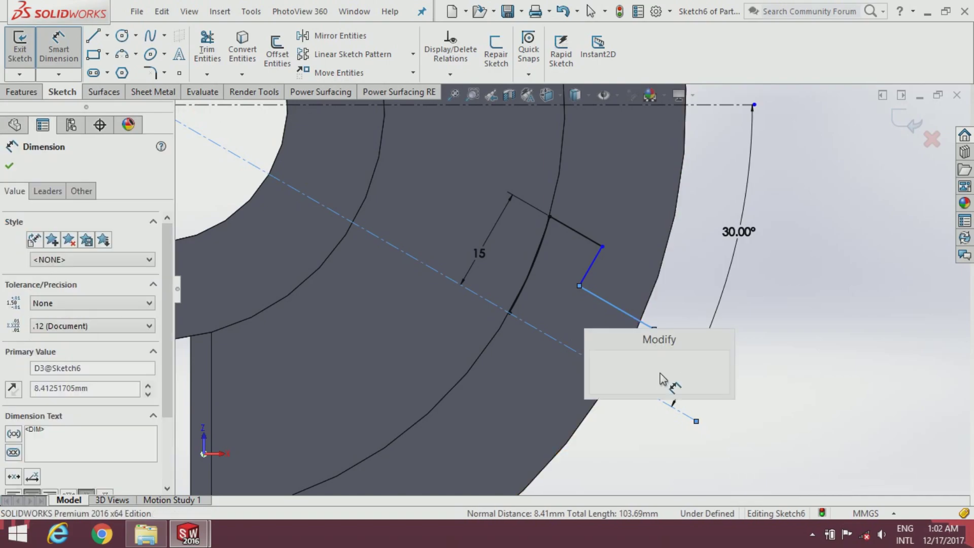
text(9)
key(Return)
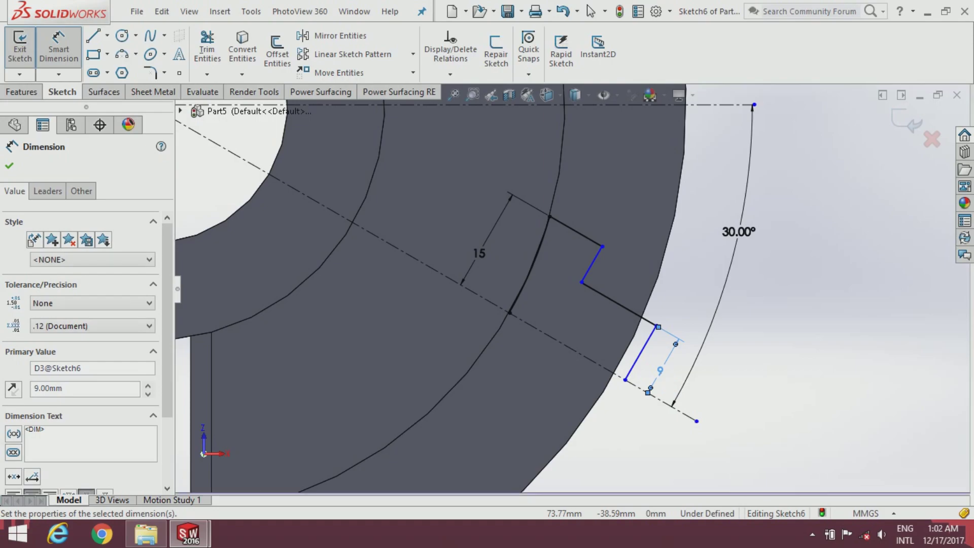
key(Escape)
Step: Drag the inner notch corner onto the centerline/arc intersection and dimension it 11.50 mm
scroll(629, 314, down, 1)
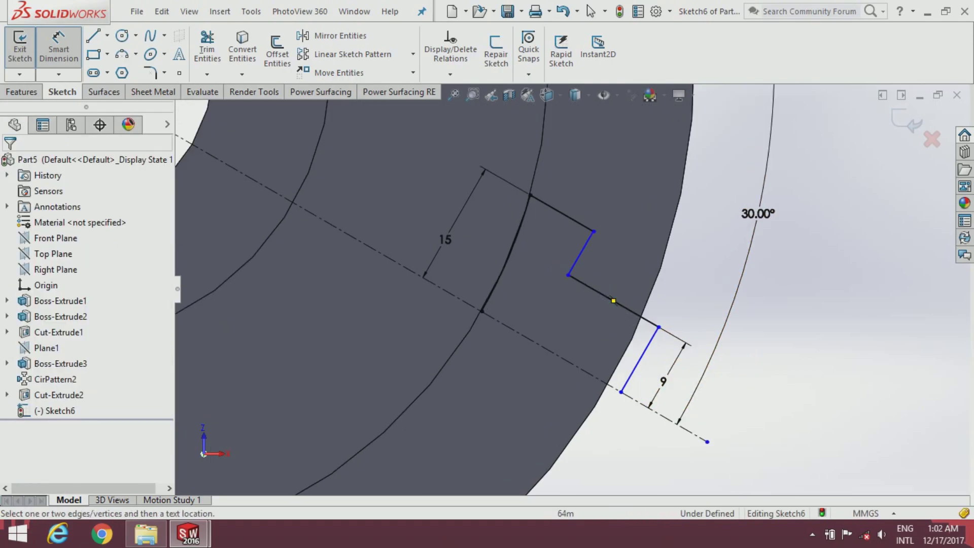
click(569, 276)
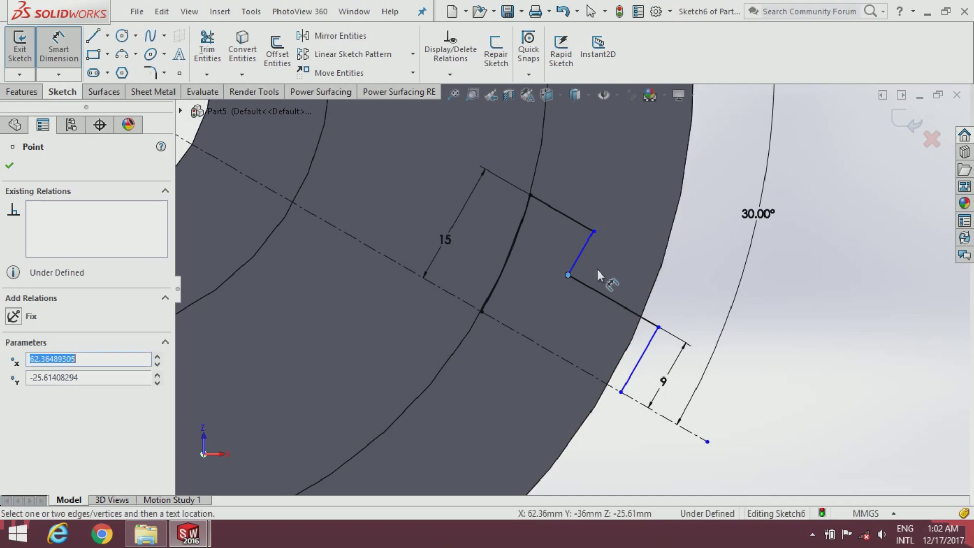
click(576, 261)
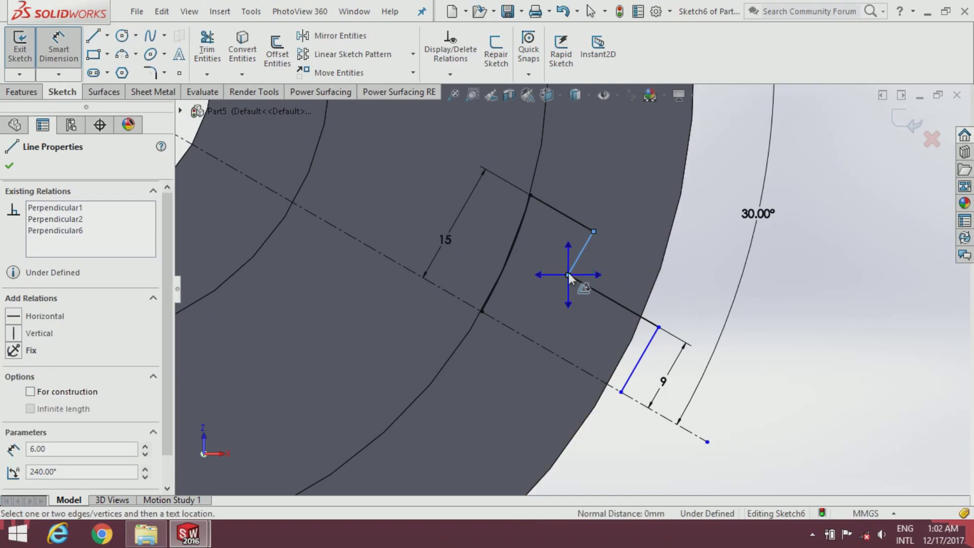
drag(582, 261, 481, 311)
click(480, 311)
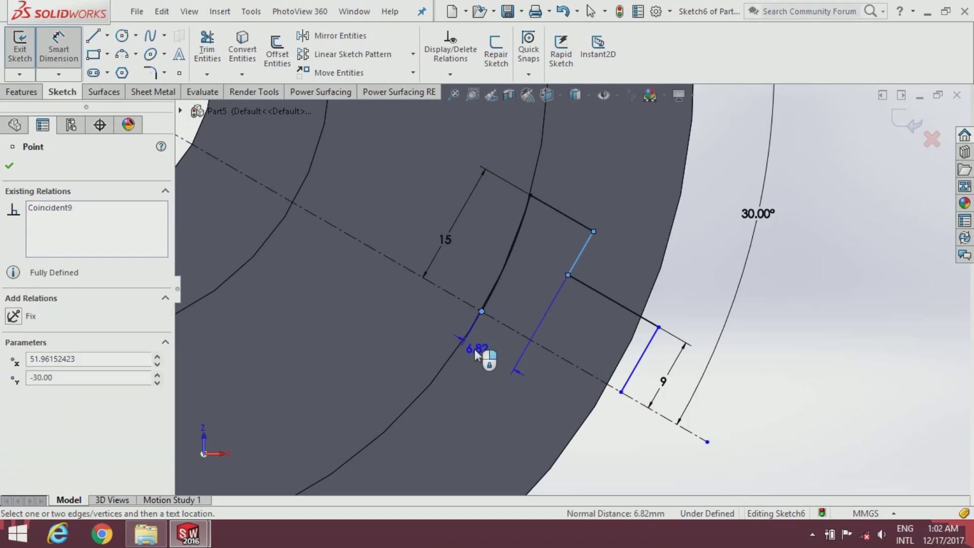
click(473, 361)
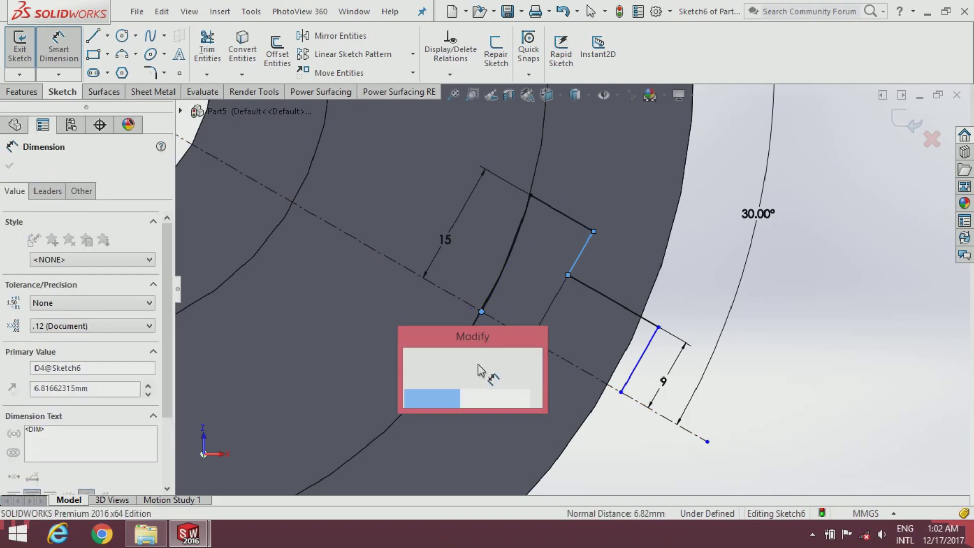
text(11)
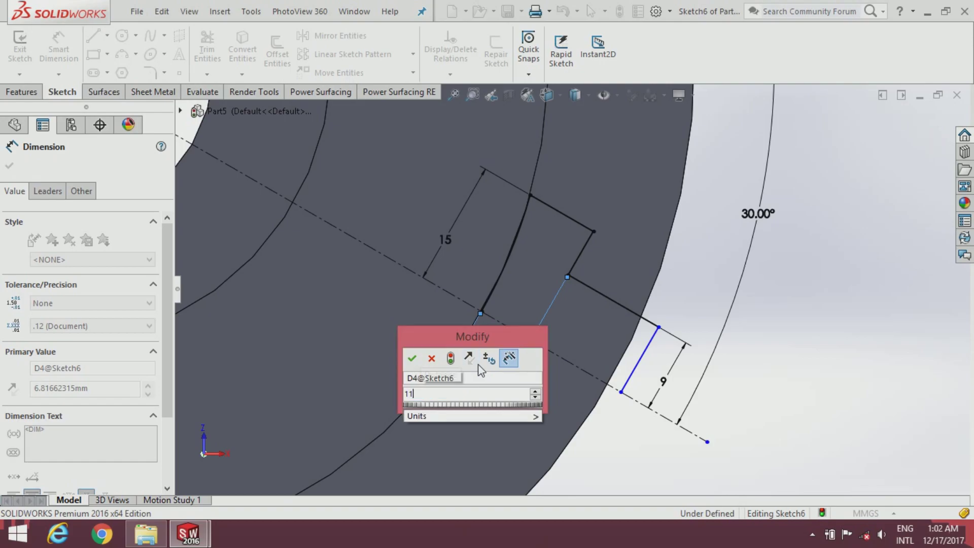
text(.5)
key(Return)
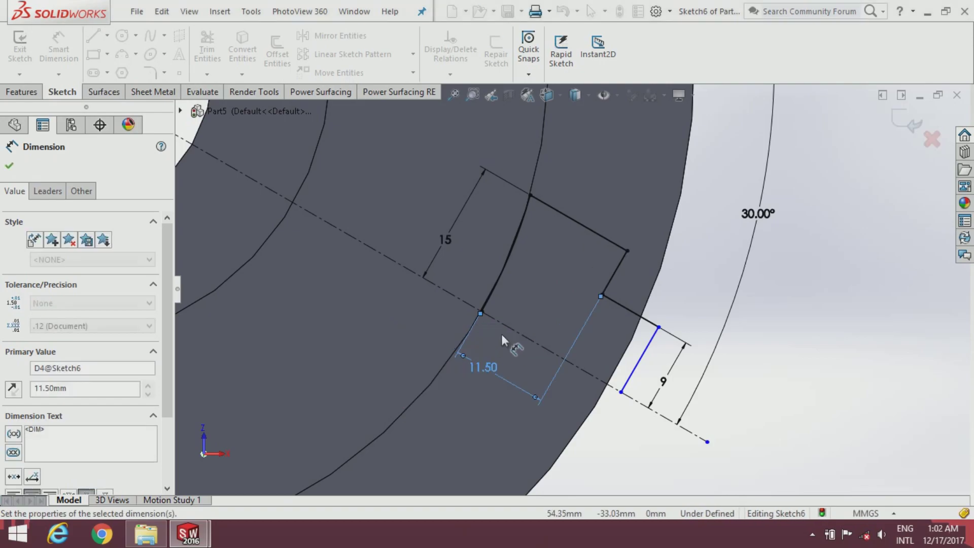
click(12, 167)
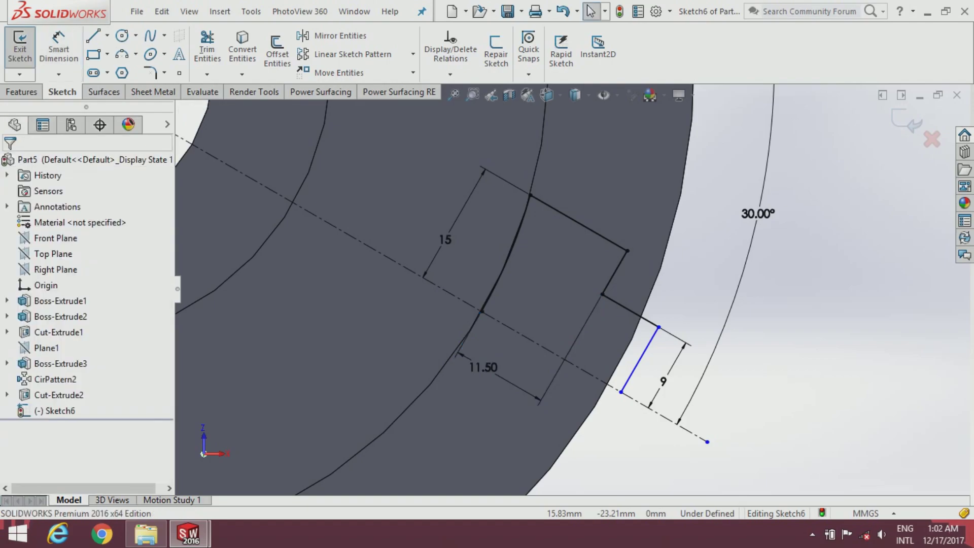
Step: Draw a closing line along the centerline from the arc intersection to the notch's outer corner
click(93, 39)
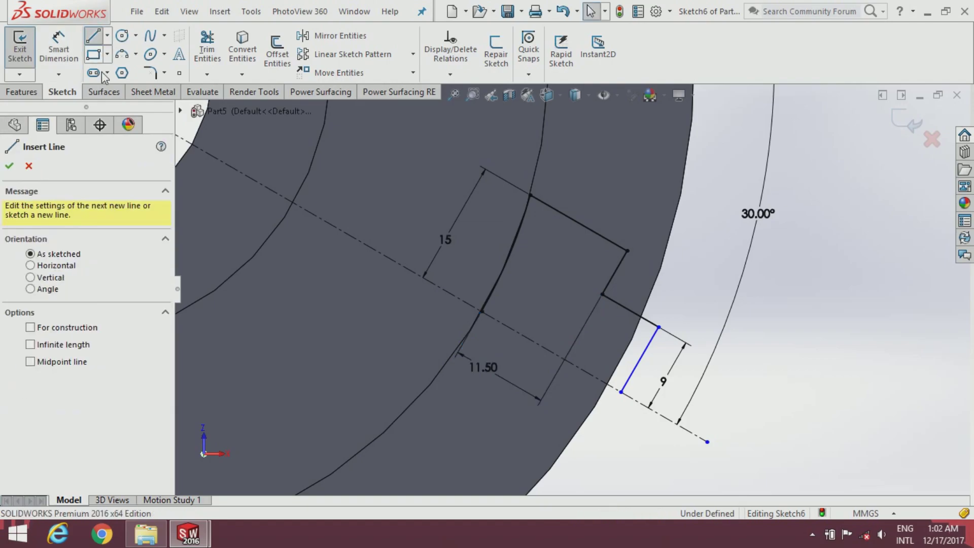
click(482, 311)
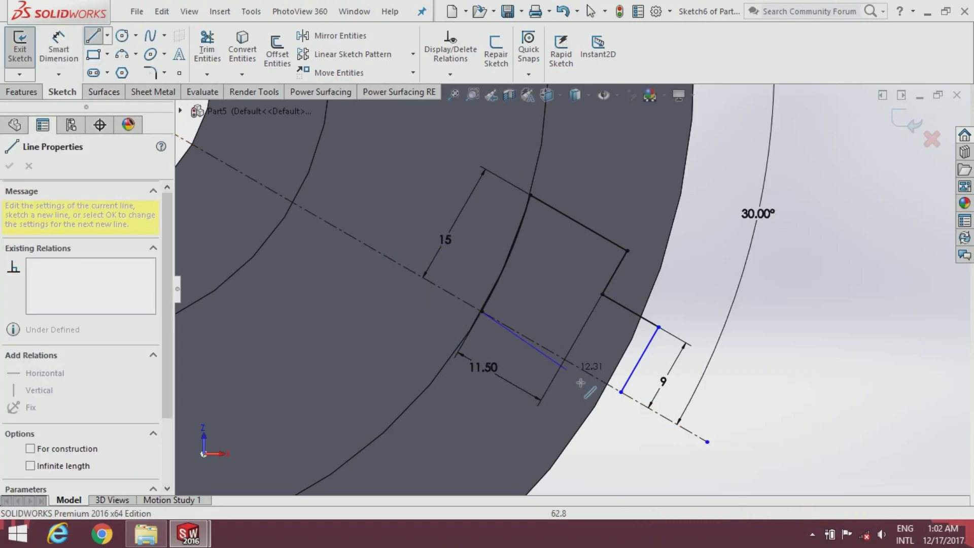
double_click(622, 392)
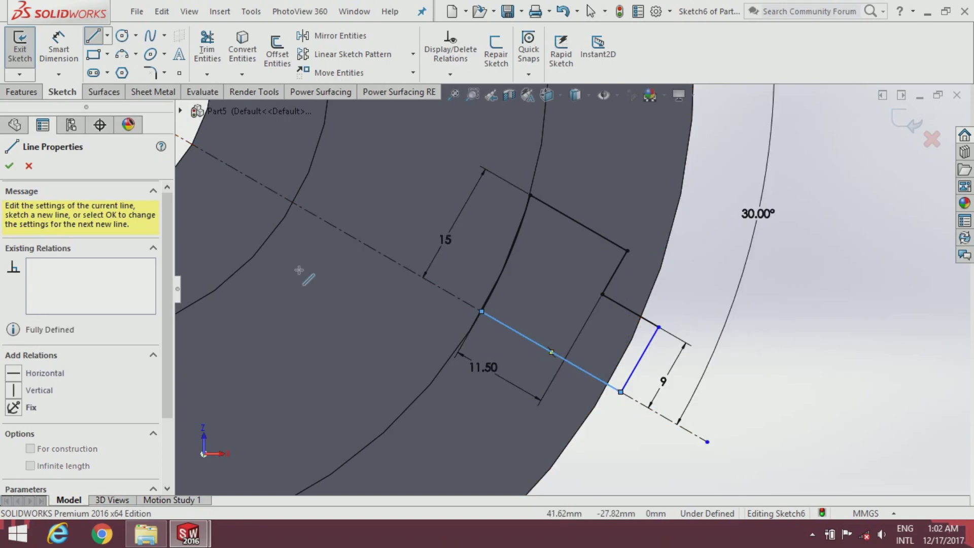
click(10, 169)
scroll(445, 223, up, 3)
scroll(380, 213, down, 3)
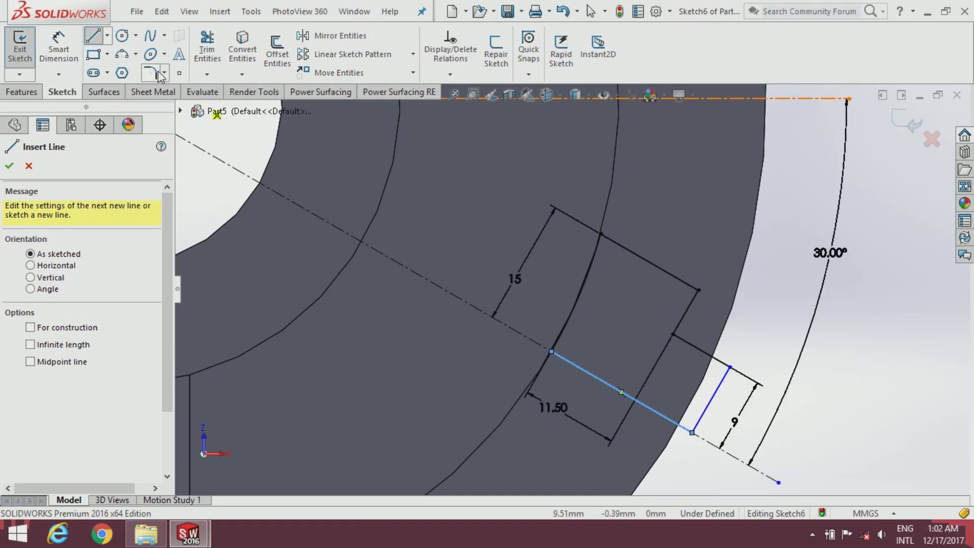
key(Escape)
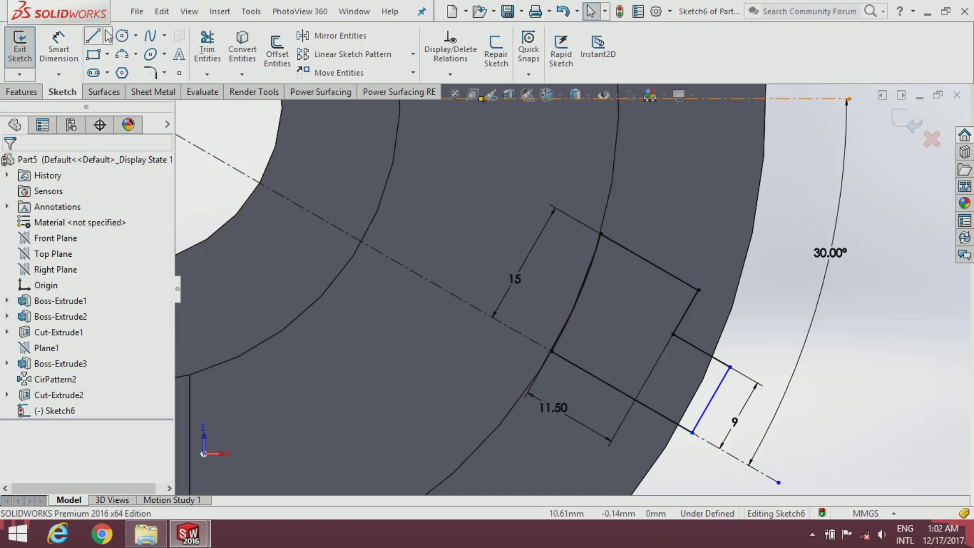
Step: Draw a small closed four-sided square on the 30° centerline at the inner rim circle
click(93, 38)
scroll(348, 248, down, 2)
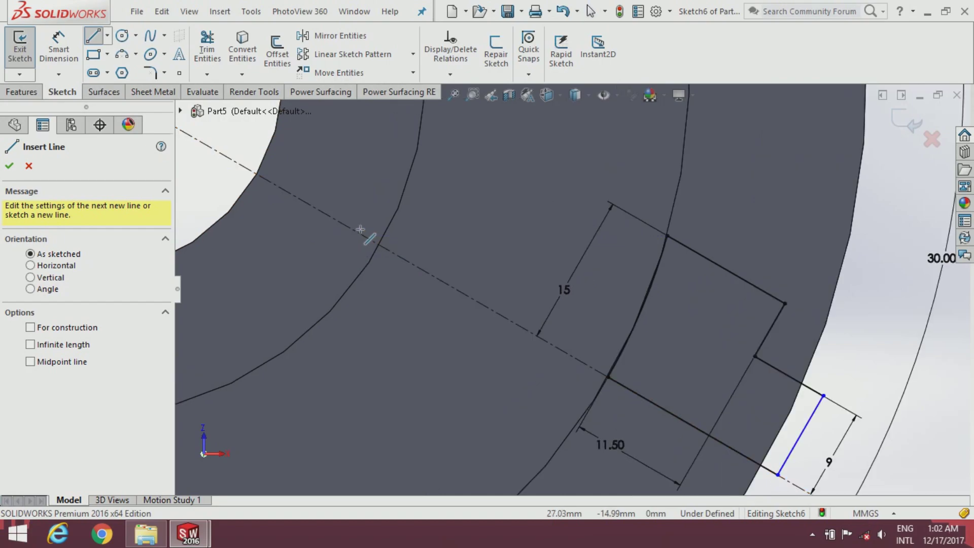
scroll(331, 202, up, 3)
scroll(331, 201, up, 3)
scroll(527, 269, up, 2)
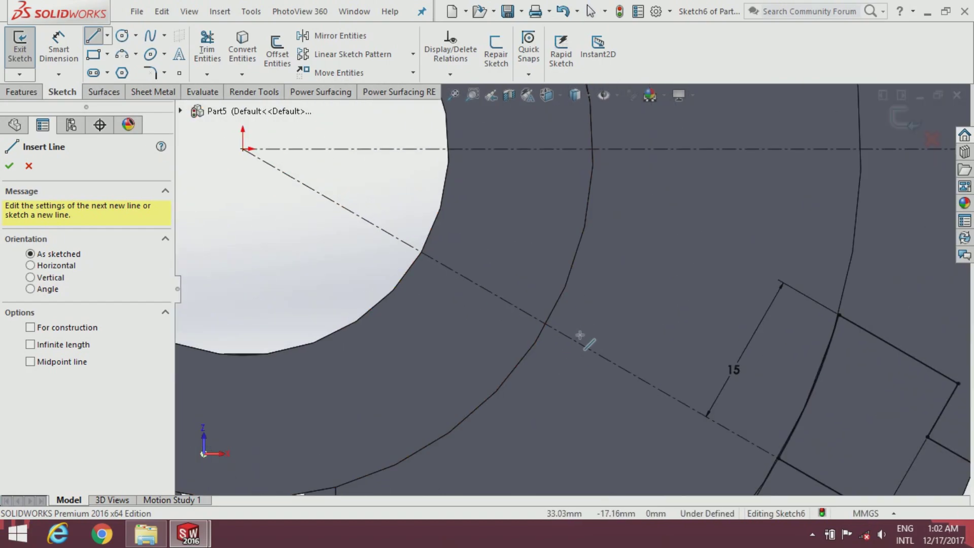
click(548, 326)
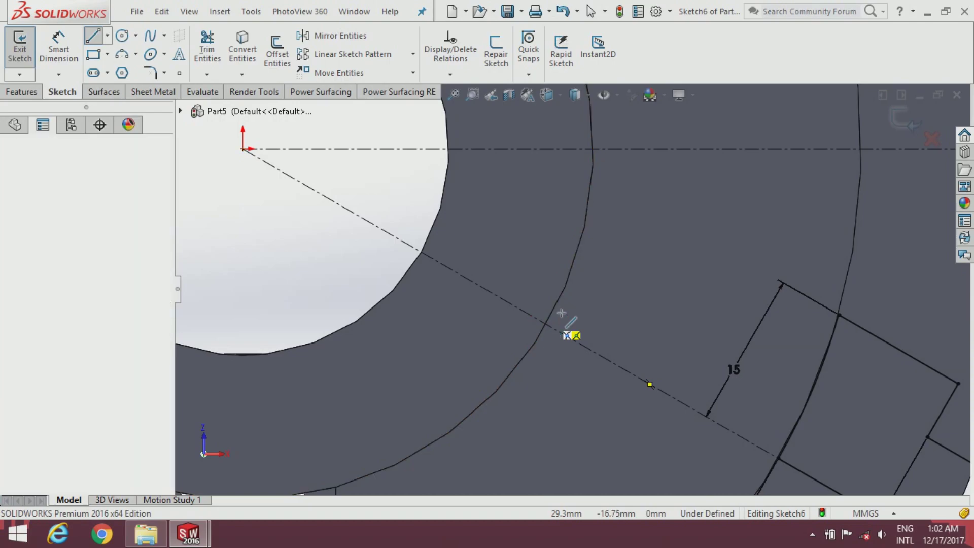
click(573, 276)
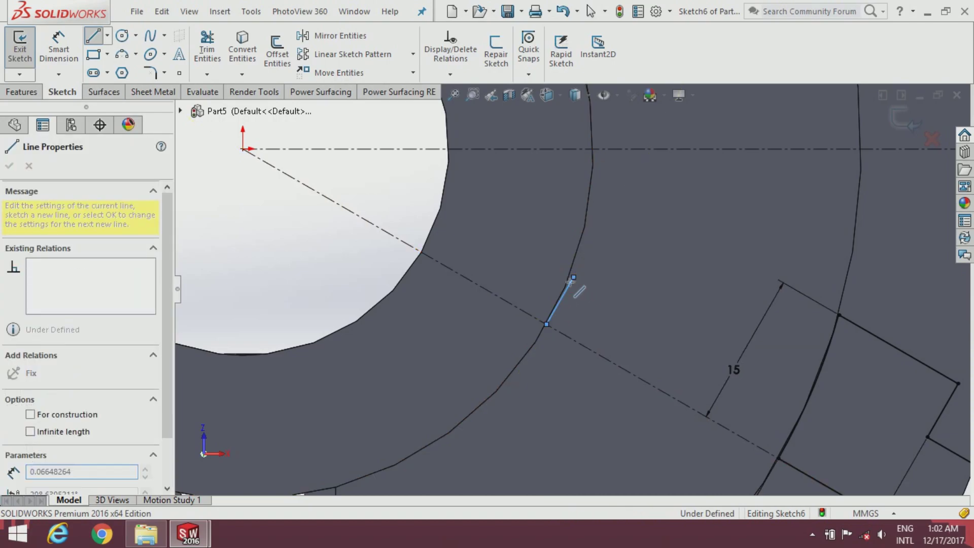
click(530, 252)
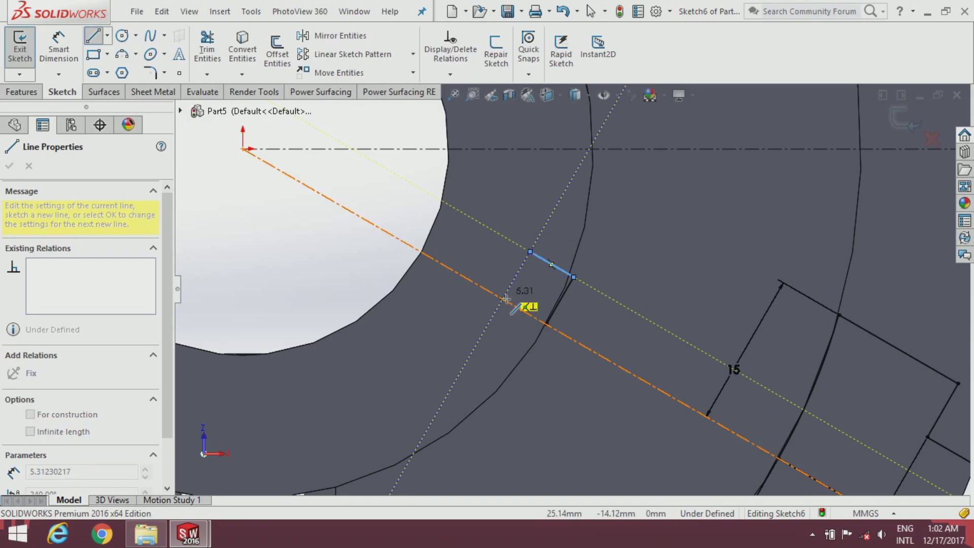
click(502, 299)
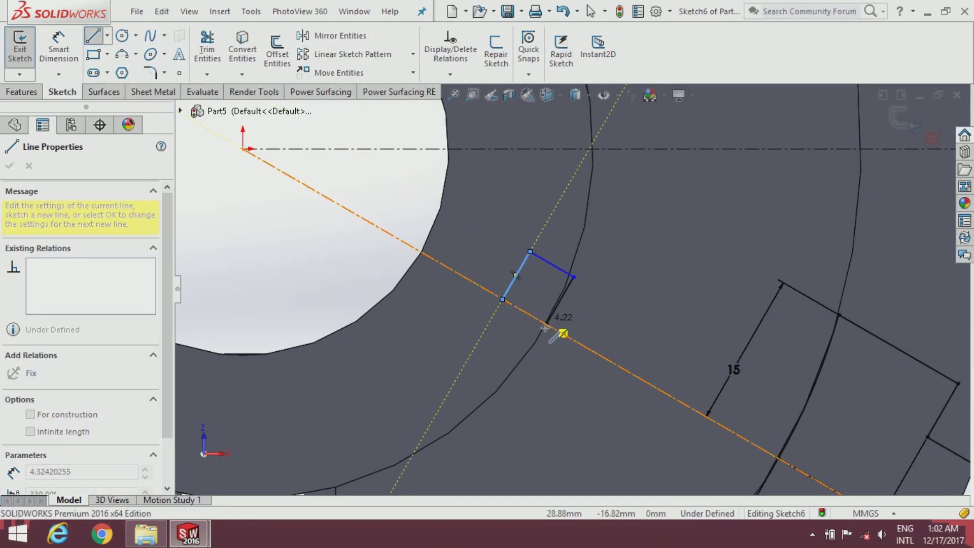
click(546, 323)
click(573, 277)
key(Escape)
Step: Select a square side's midpoint together with the curved rim edge to relate them
scroll(567, 309, down, 3)
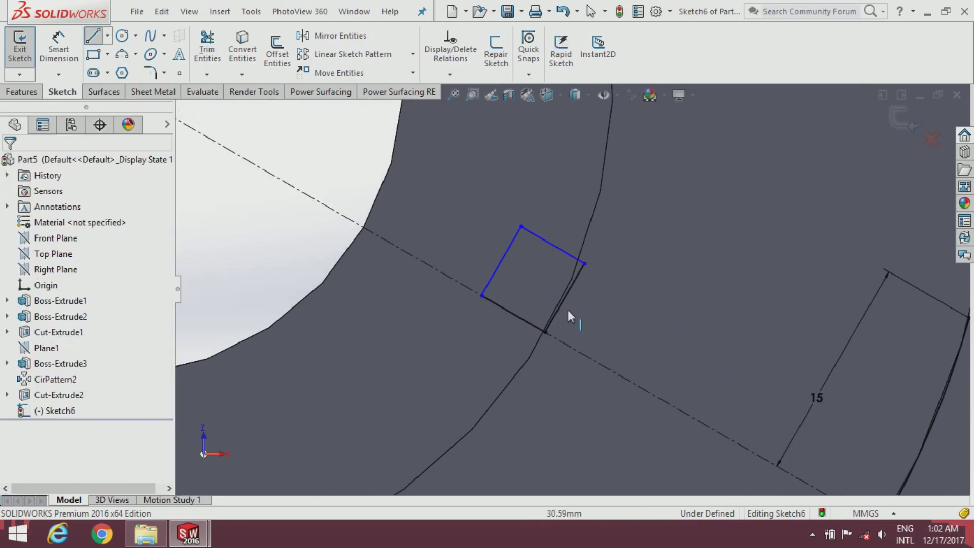
click(568, 295)
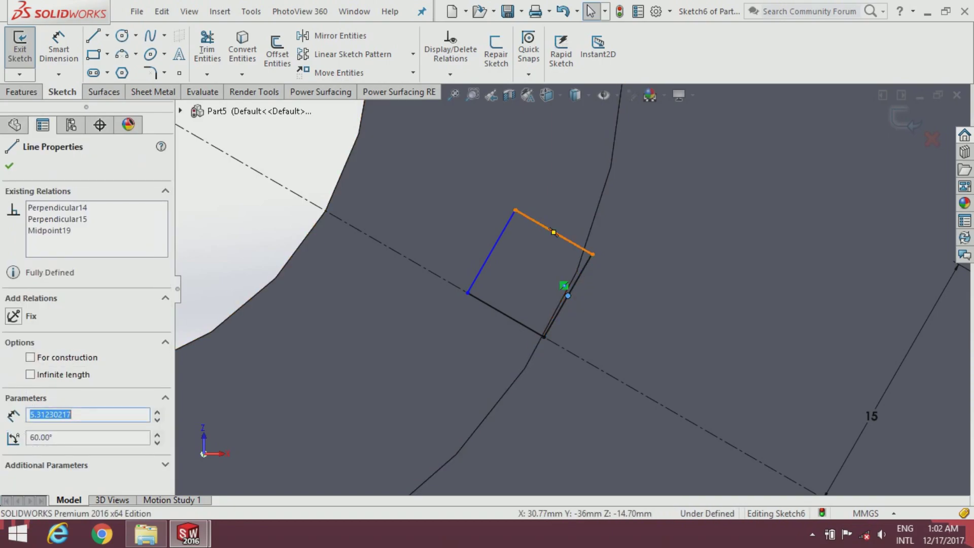
ctrl+click(590, 238)
mouse_move(647, 175)
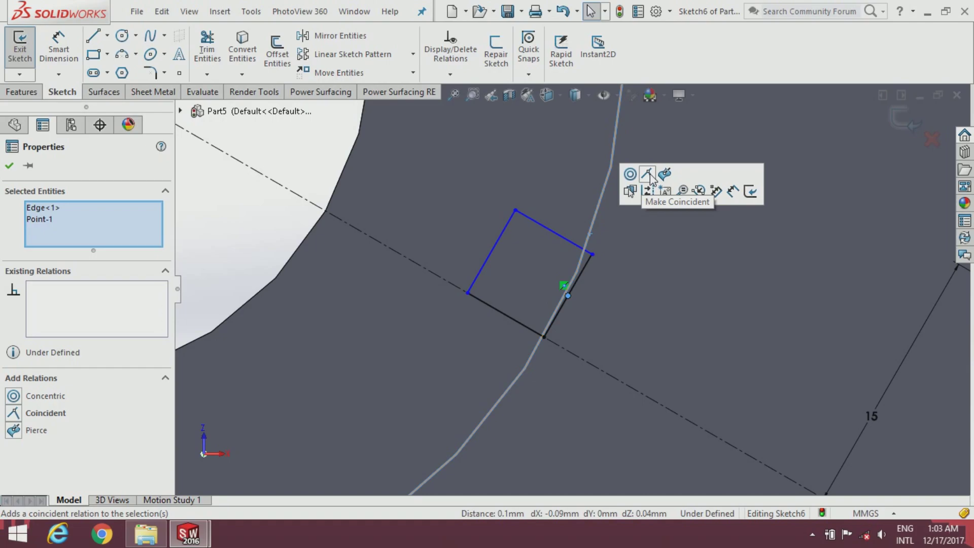
Step: Add a Pierce relation on the curved edge, then undo it and clear the selection
click(664, 174)
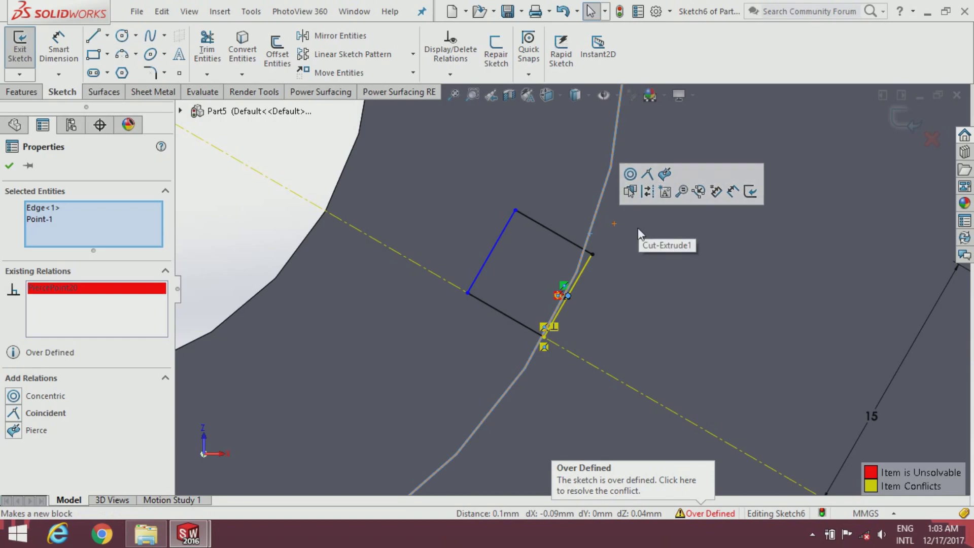
key(ctrl+z)
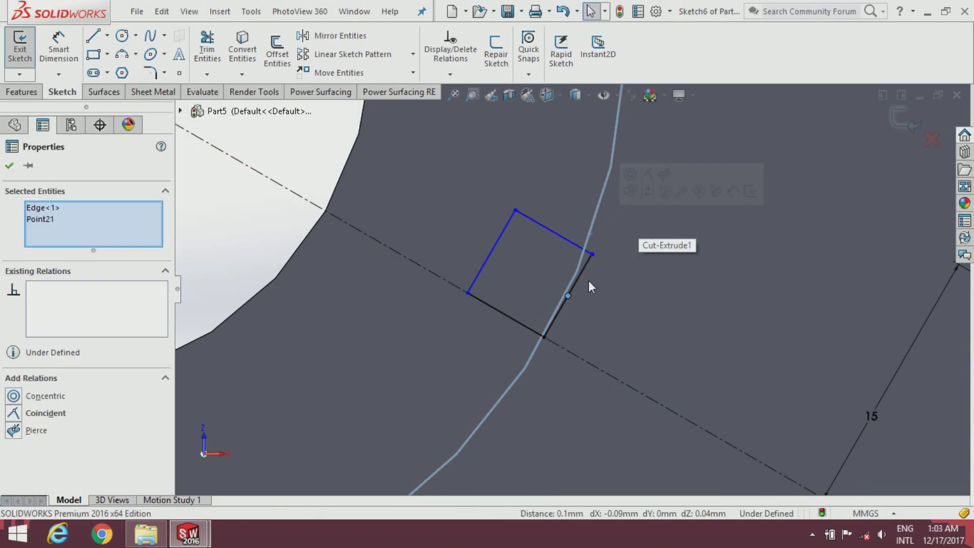
key(Escape)
click(548, 326)
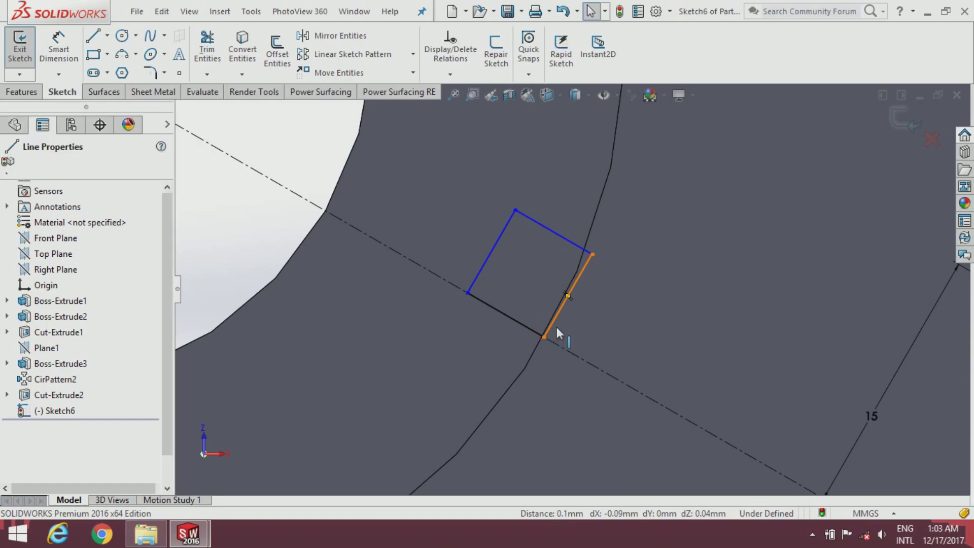
scroll(570, 319, up, 2)
key(Escape)
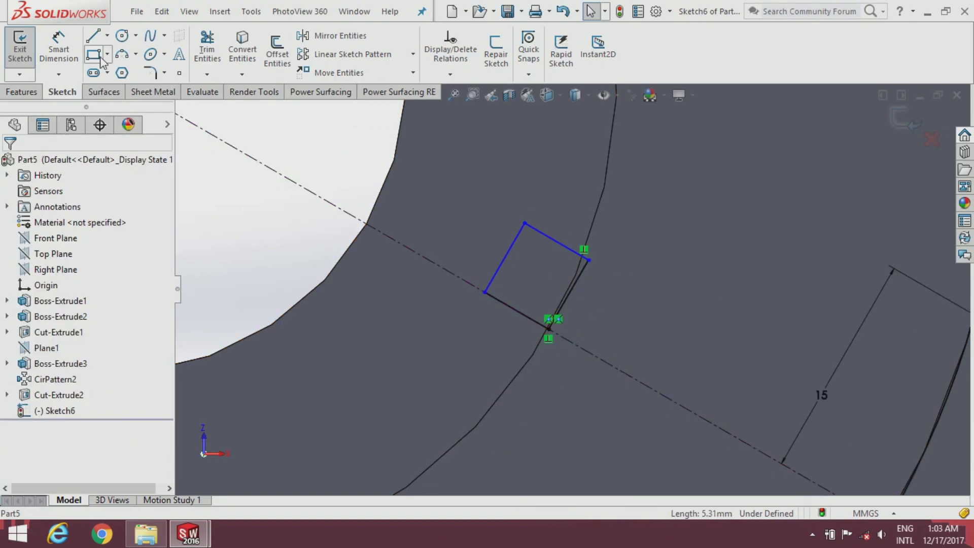
Step: Dimension the square profile's sides to 5 mm and 4.50 mm with Smart Dimension
click(60, 47)
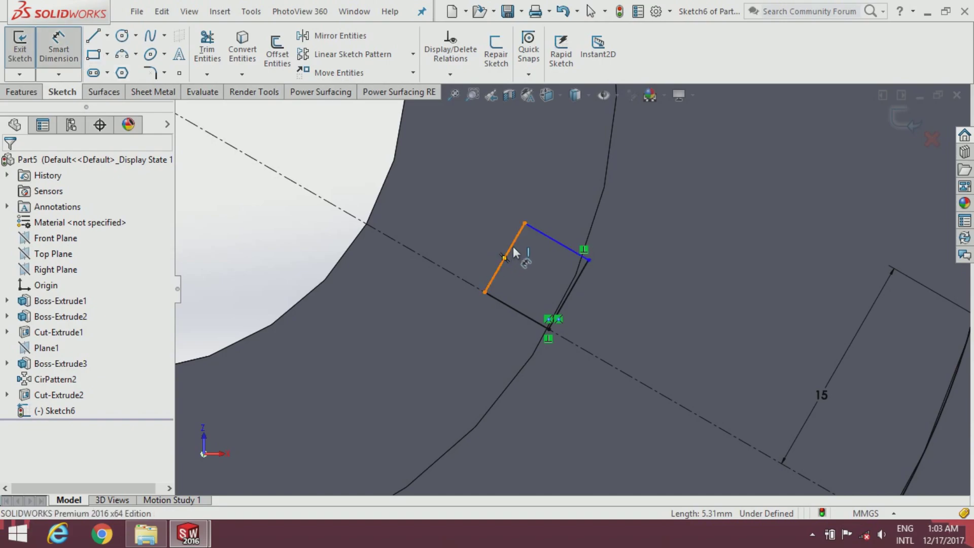
click(513, 249)
click(469, 217)
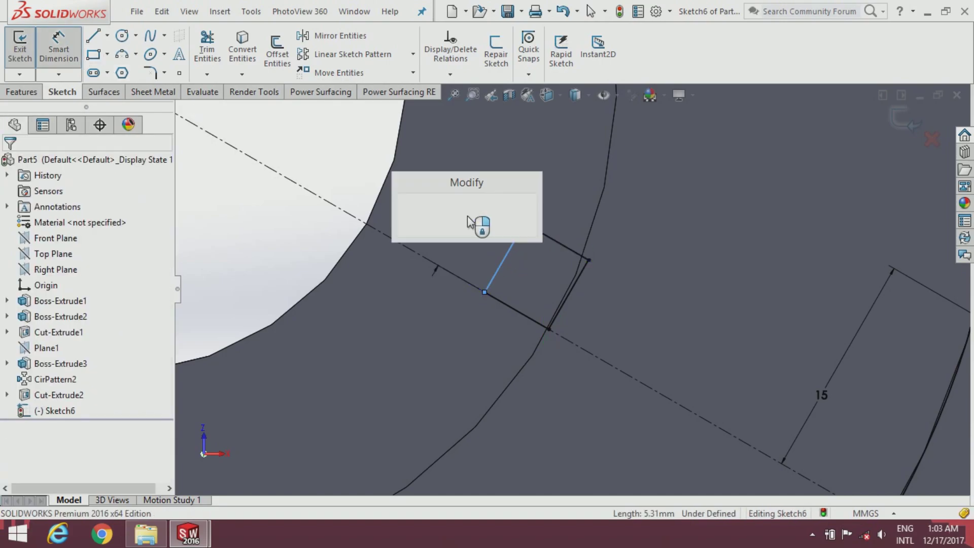
text(5)
key(Return)
key(Return)
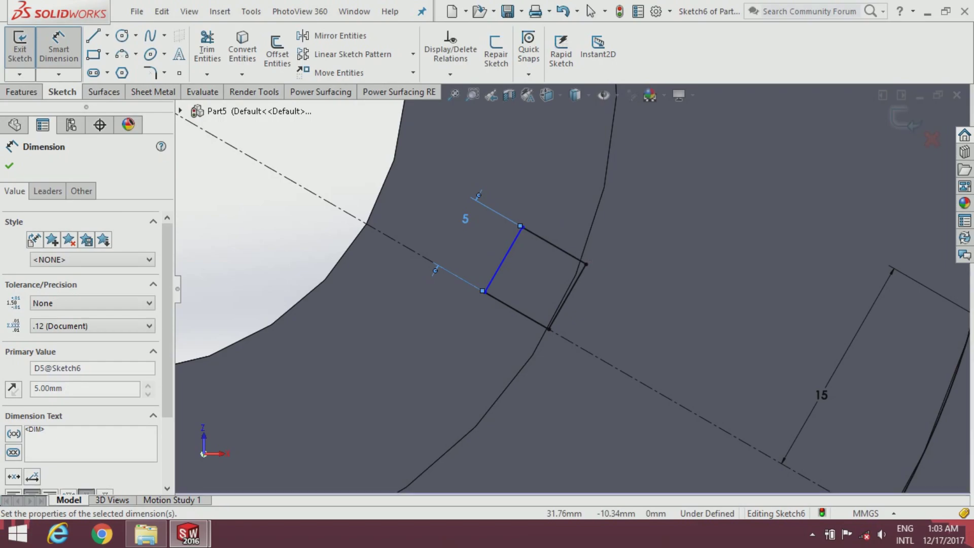
click(538, 244)
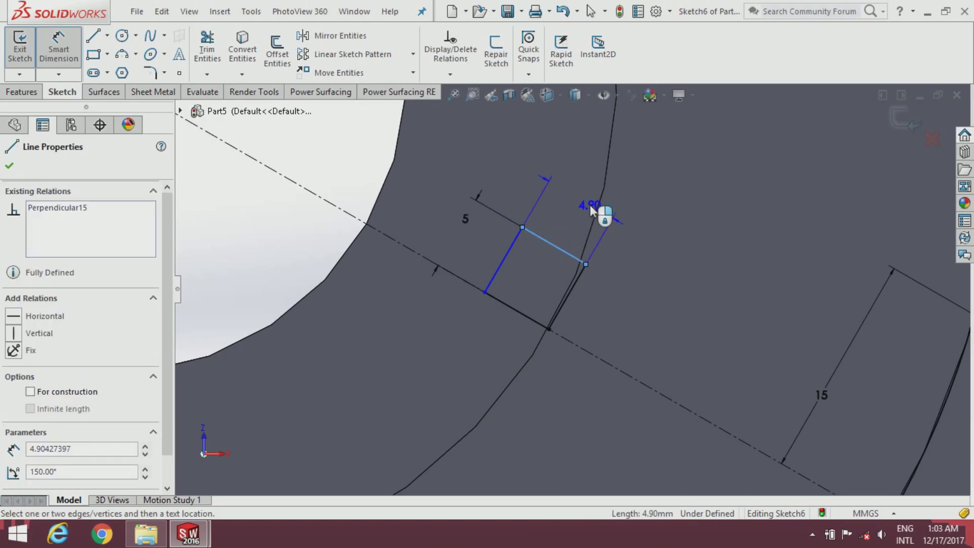
click(590, 205)
text(4)
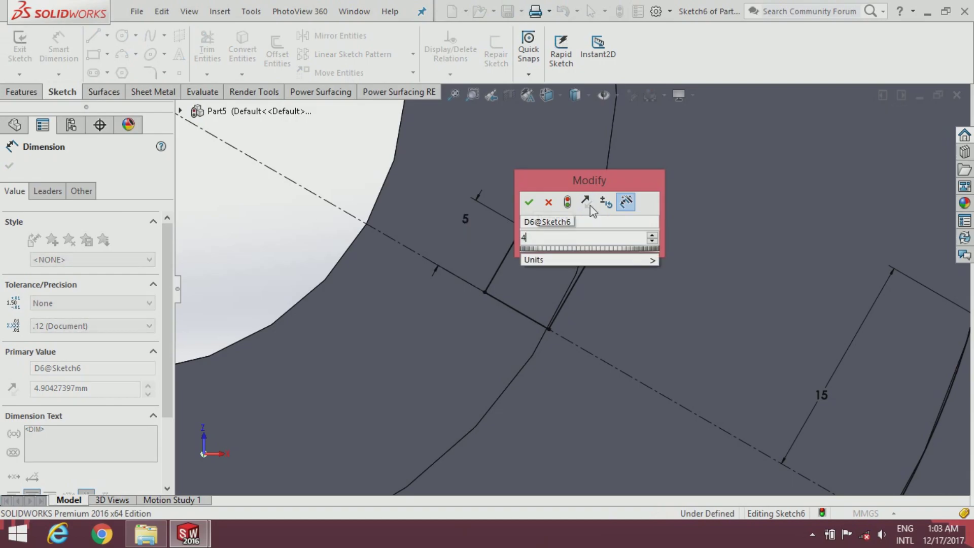
text(.5)
key(Return)
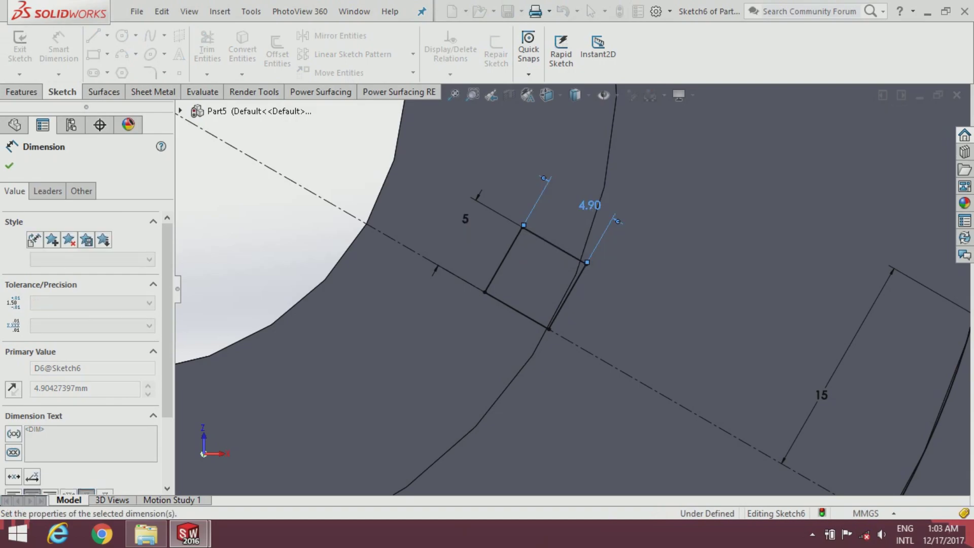
key(Escape)
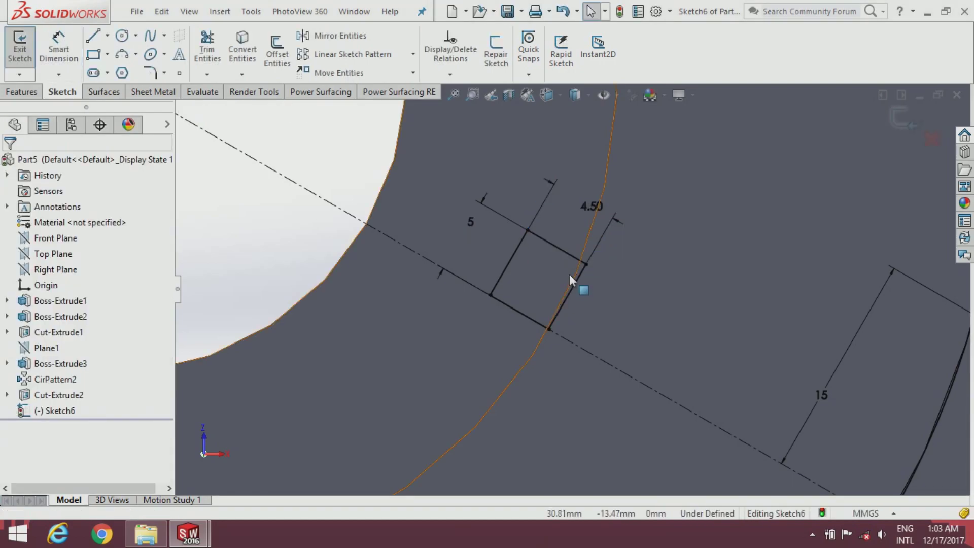
scroll(599, 287, up, 2)
scroll(697, 325, up, 1)
scroll(699, 327, up, 2)
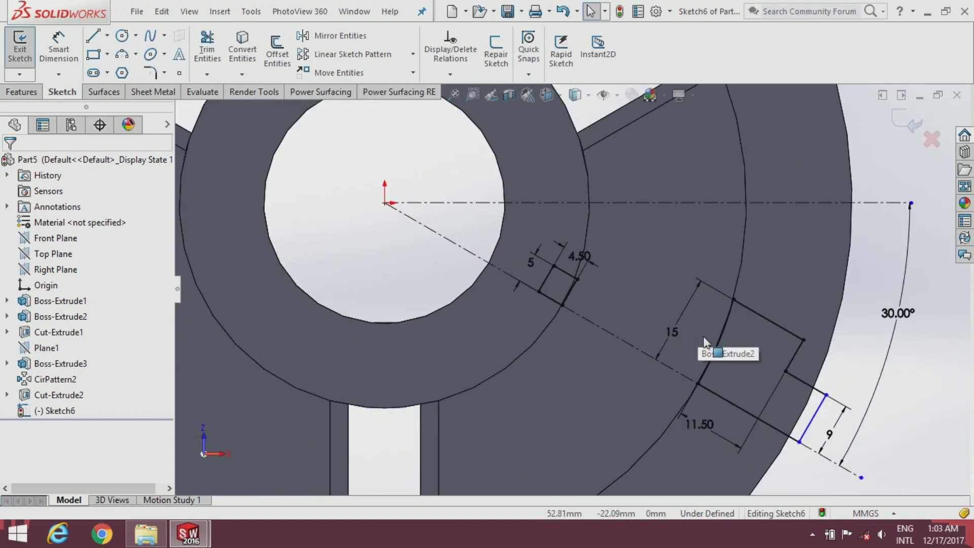
scroll(710, 342, up, 1)
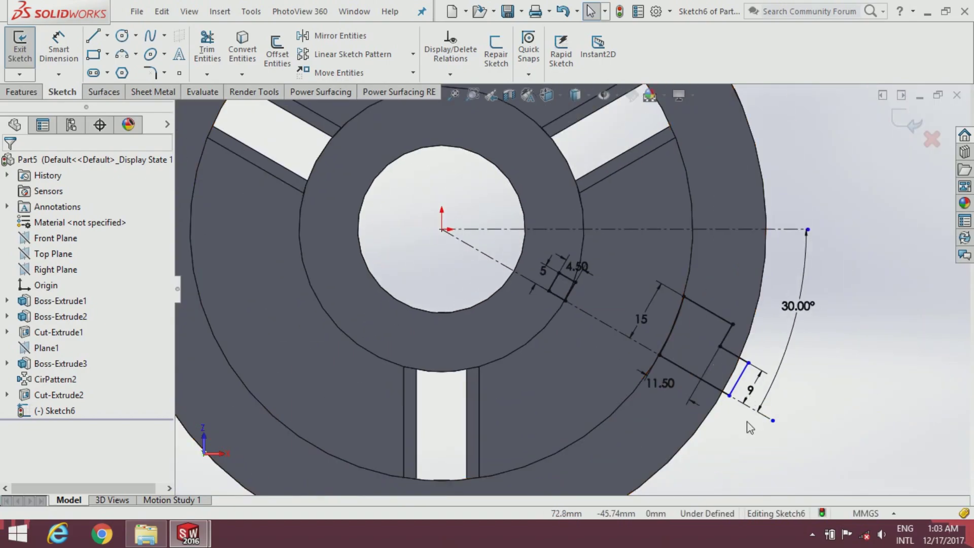
Step: Revolve-cut Sketch6 a full 360° about the slot centerline Line2 as Cut-Revolve1
click(23, 92)
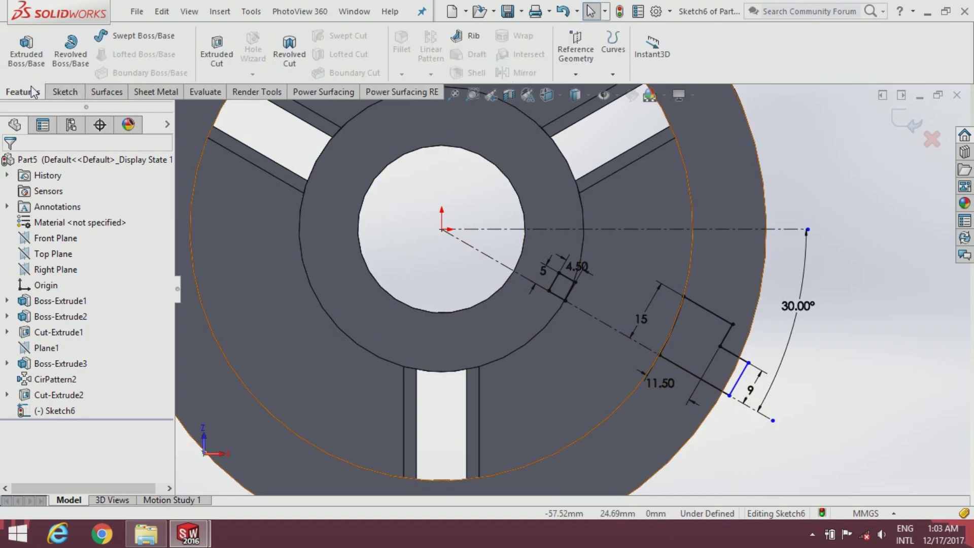
click(304, 55)
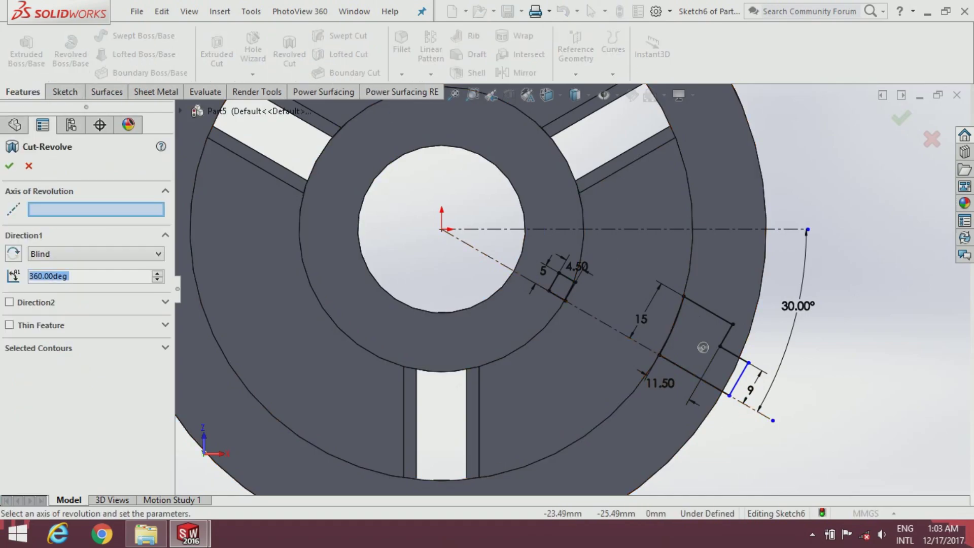
click(118, 211)
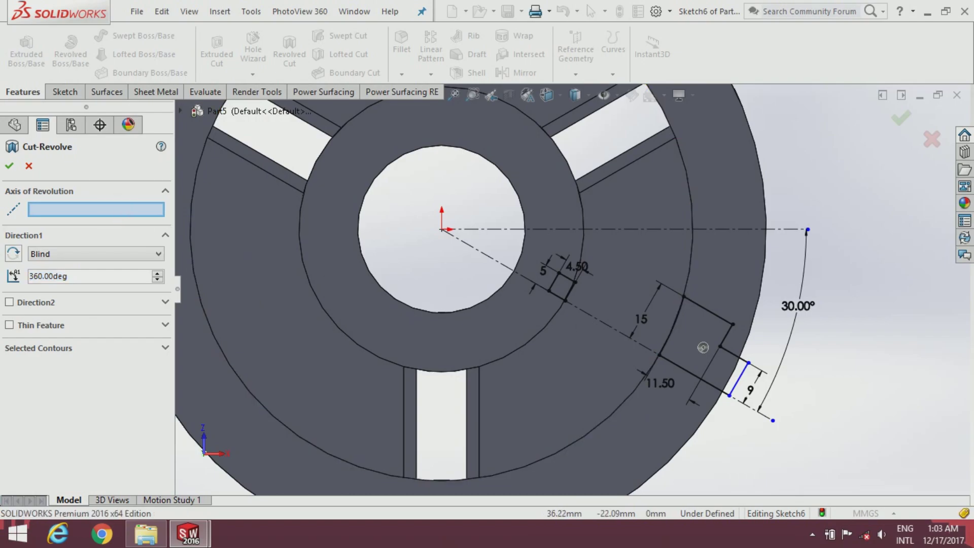
click(598, 317)
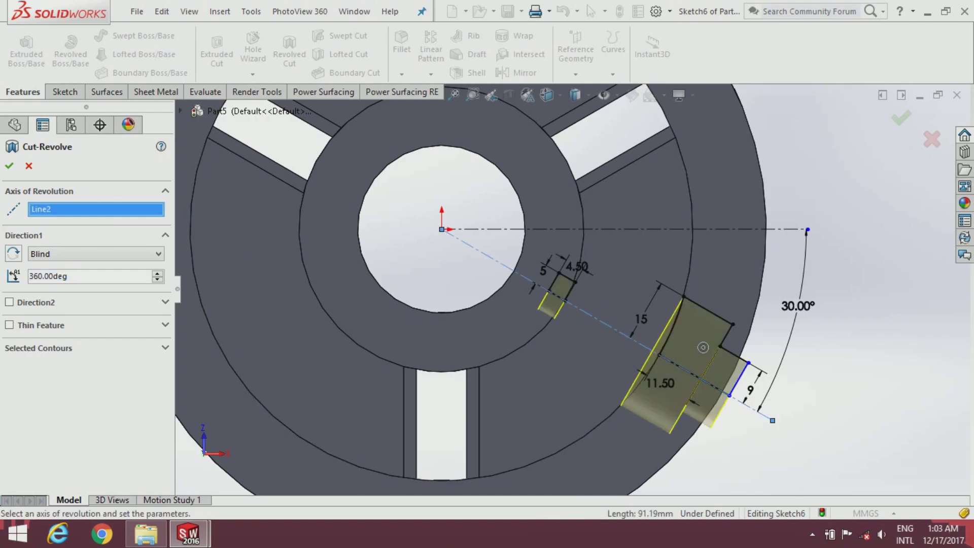
click(9, 166)
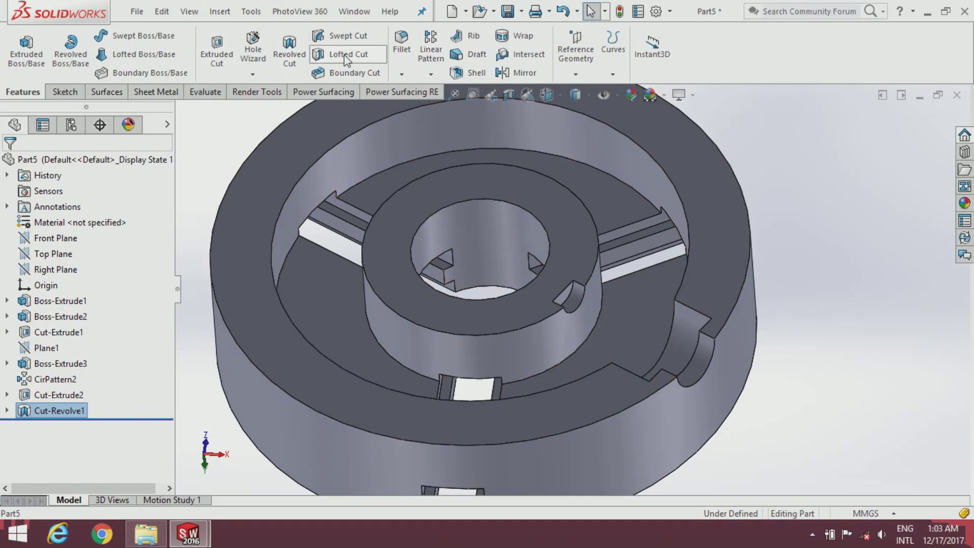
Step: Pattern Cut-Revolve1 as three equal instances over 360° about the outer rim edge
click(421, 72)
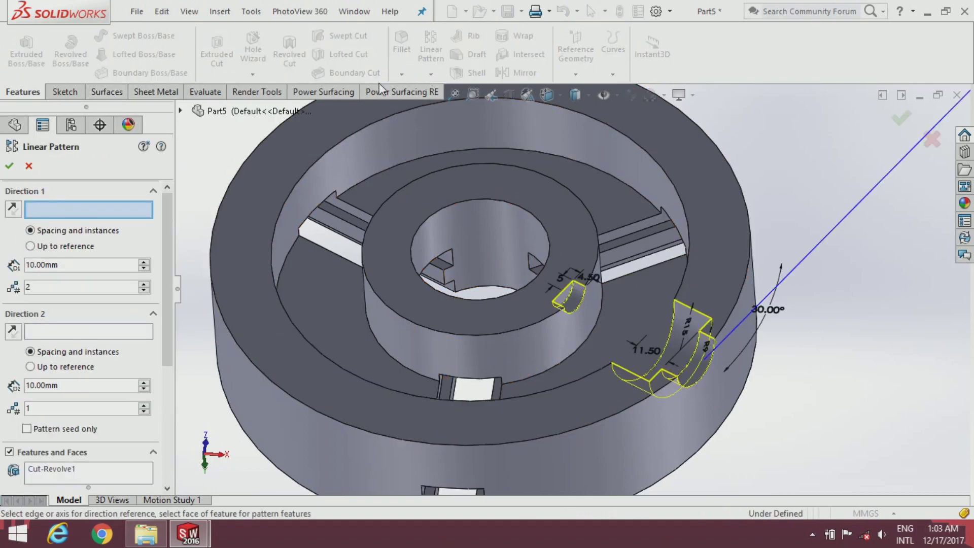
click(31, 168)
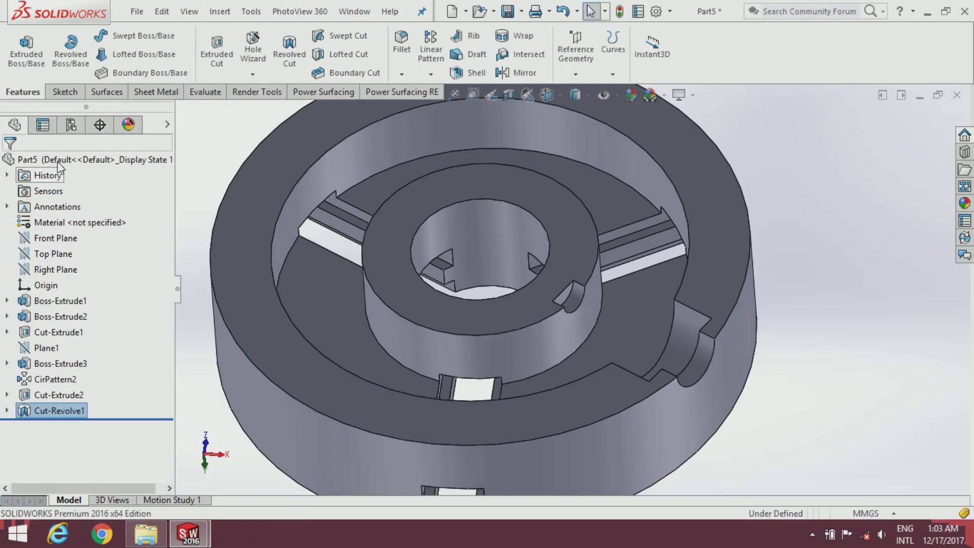
click(430, 74)
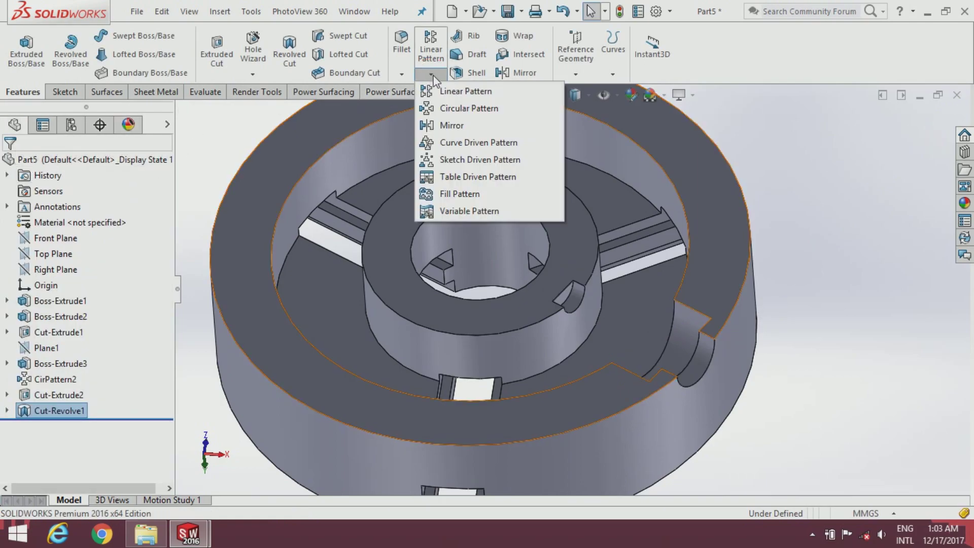
click(449, 107)
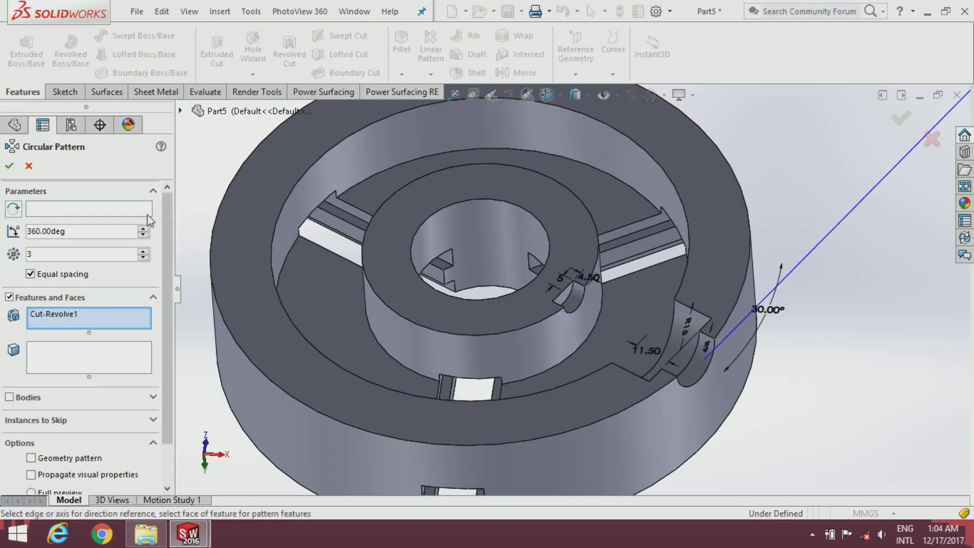
click(213, 292)
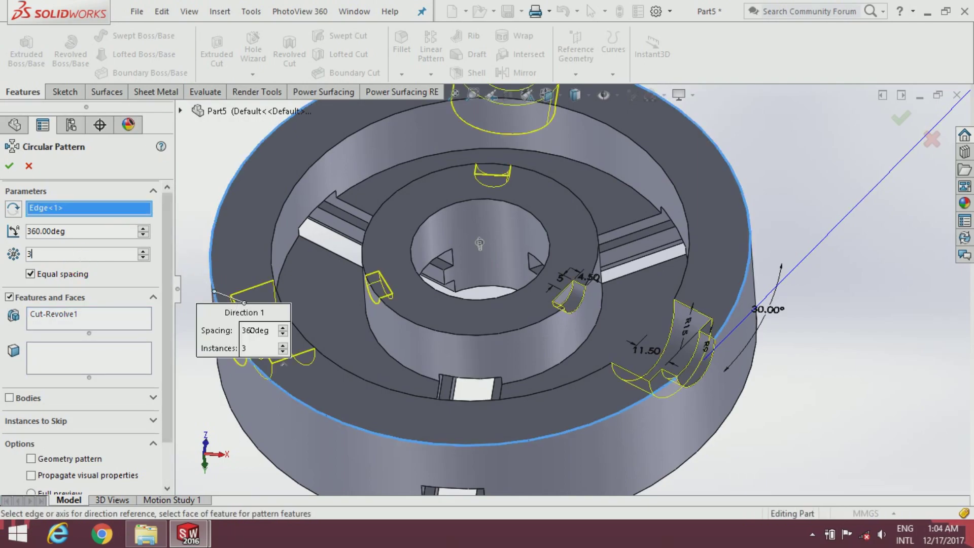
click(84, 318)
scroll(509, 304, up, 3)
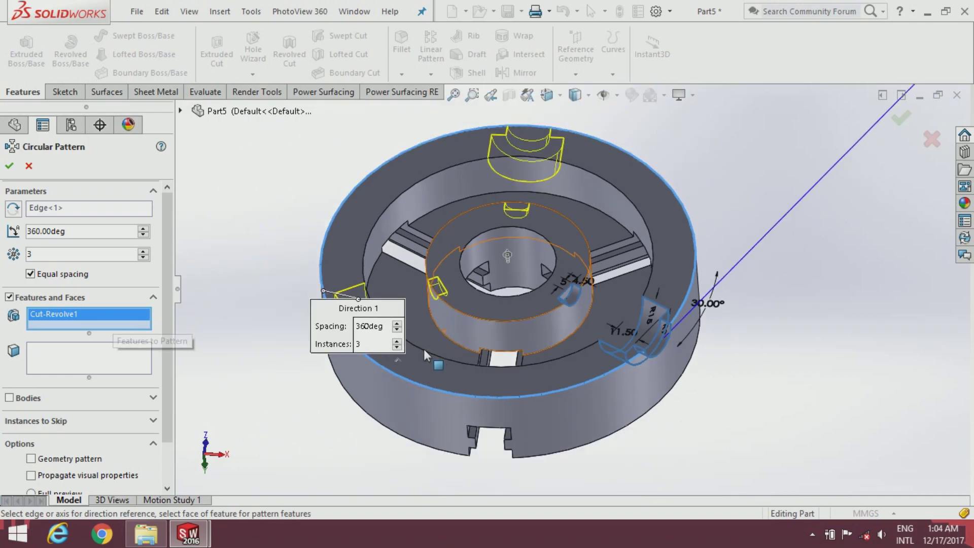
middle_drag(509, 305, 469, 352)
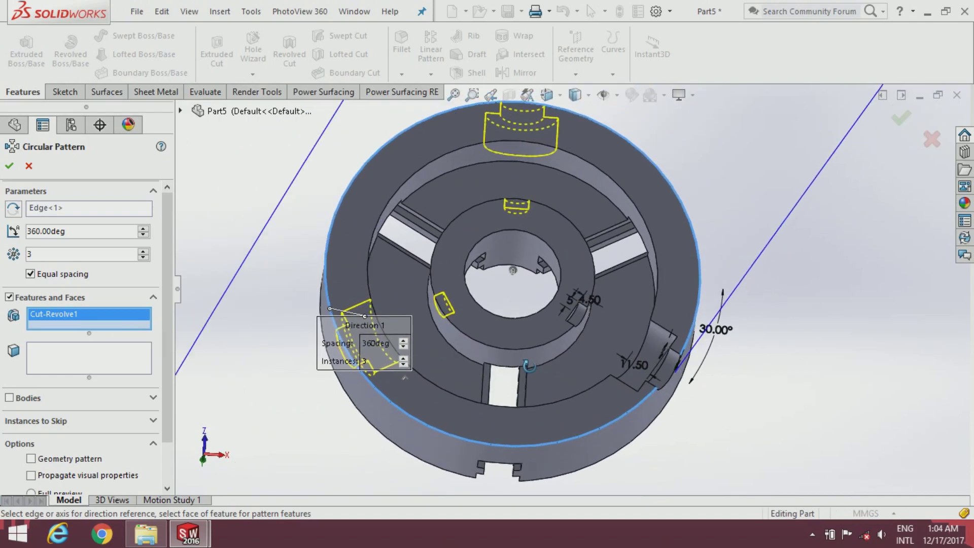
click(10, 166)
mouse_move(546, 321)
middle_down()
mouse_move(584, 267)
mouse_move(527, 416)
middle_up()
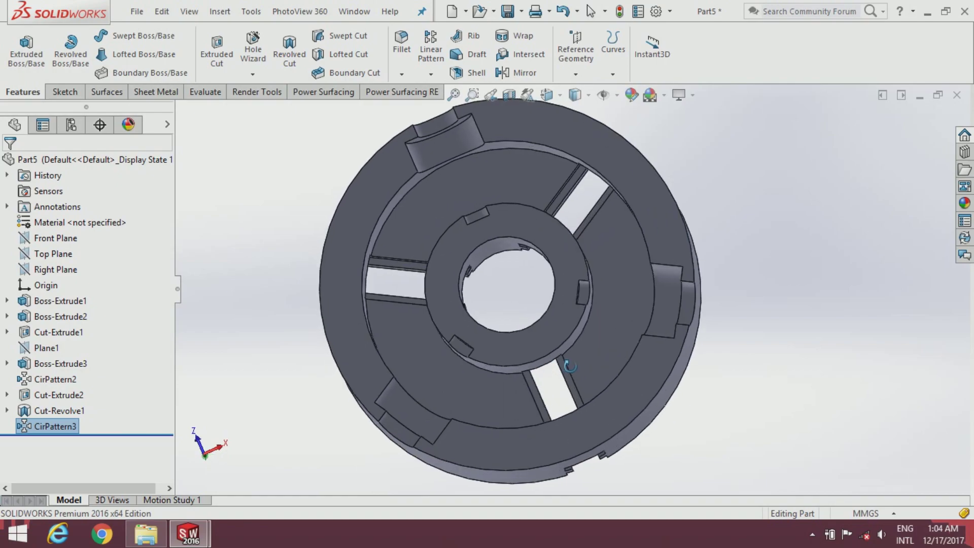
middle_drag(527, 416, 569, 353)
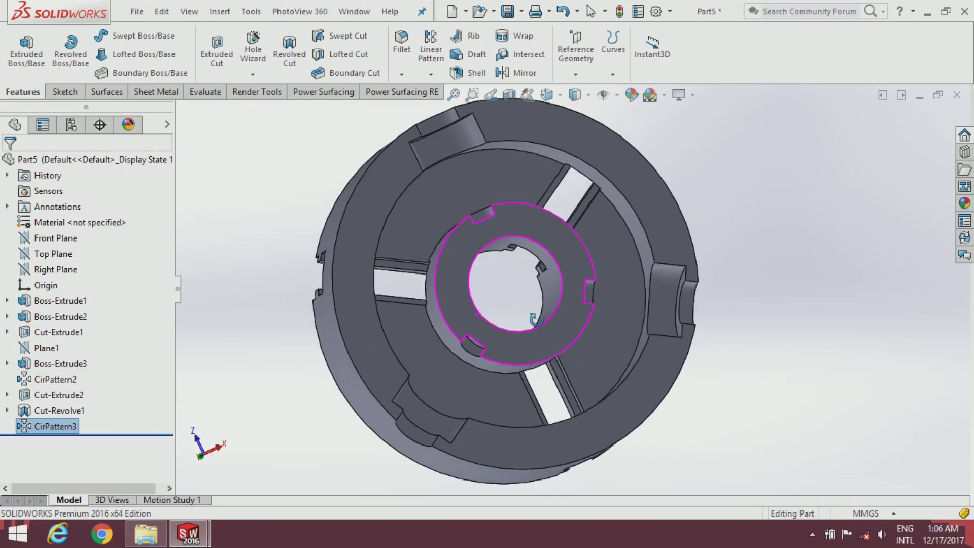
Step: Start a sketch on the housing's flat face with a construction circle at the origin
middle_drag(491, 314, 620, 275)
click(467, 218)
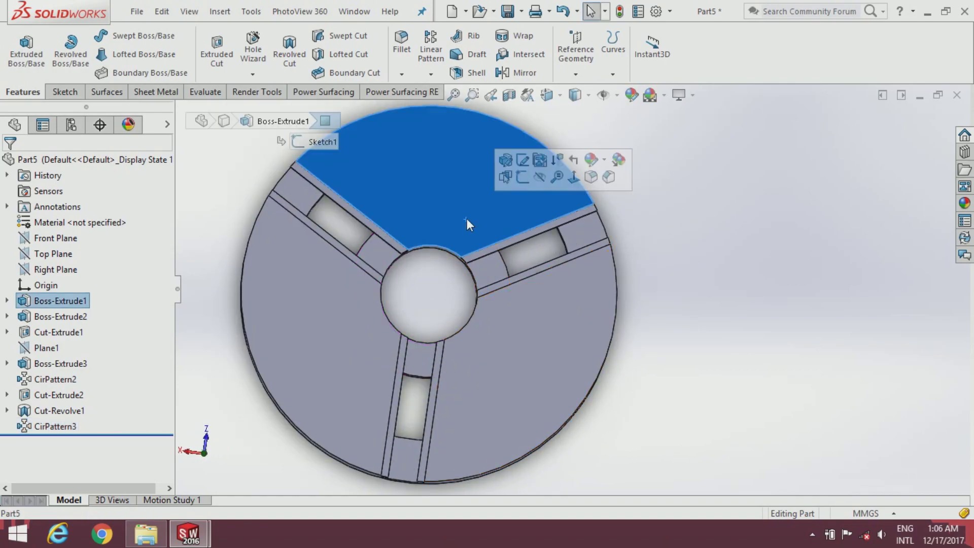
click(518, 181)
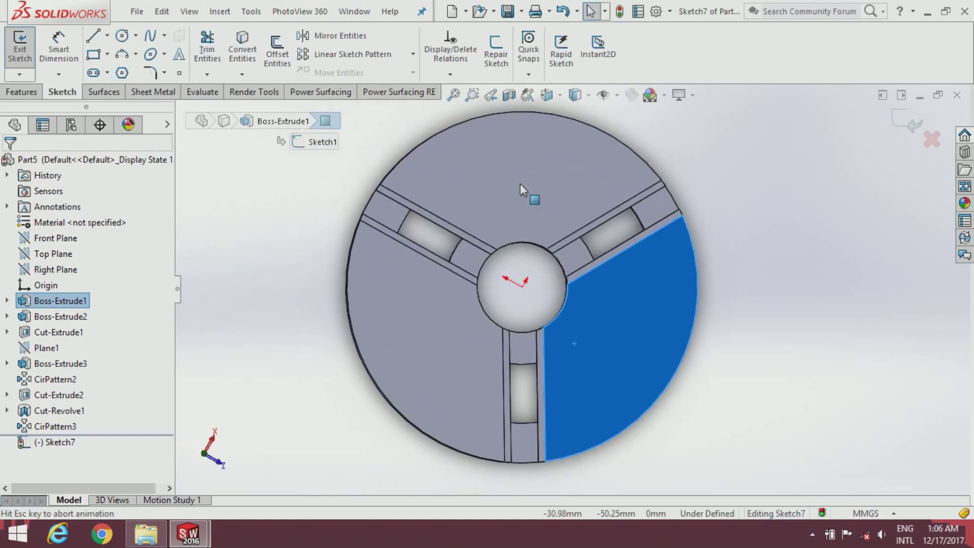
click(789, 225)
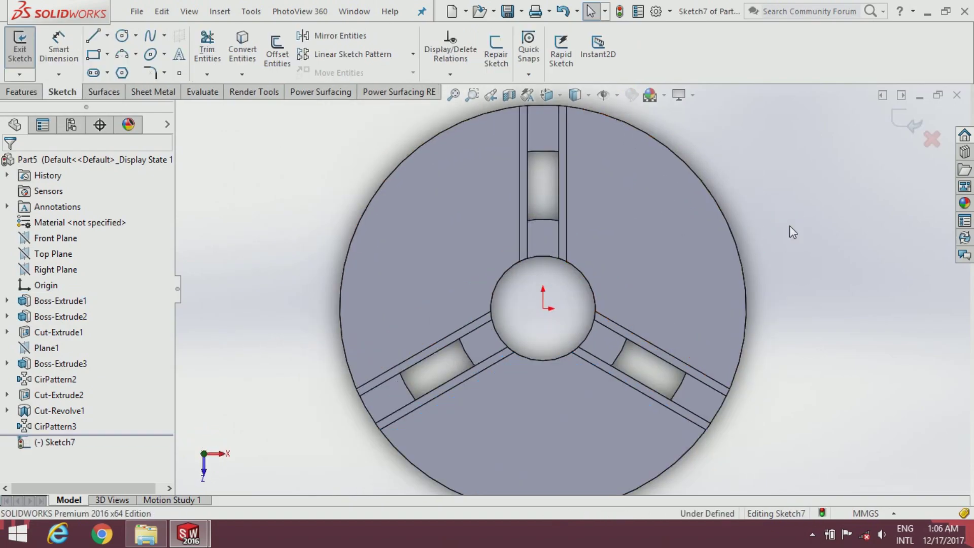
click(122, 36)
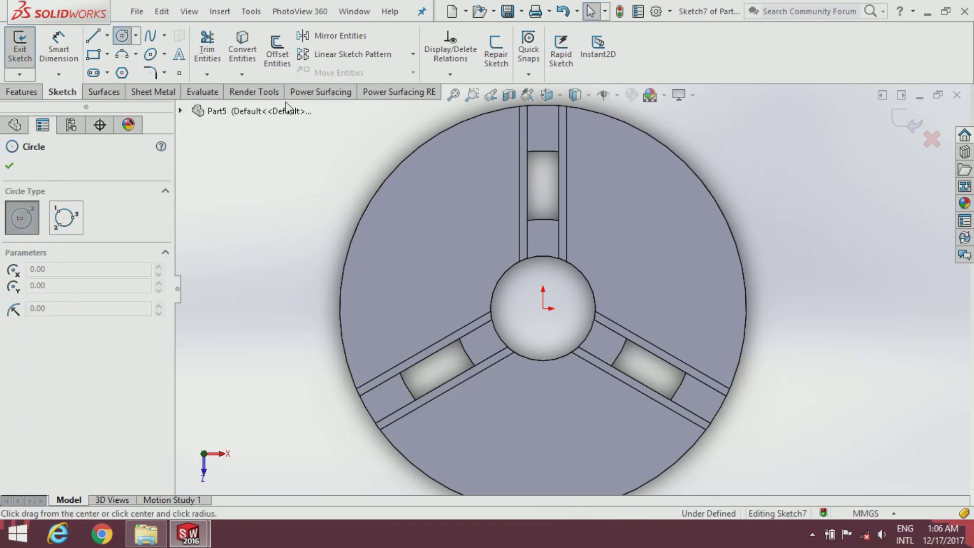
click(547, 313)
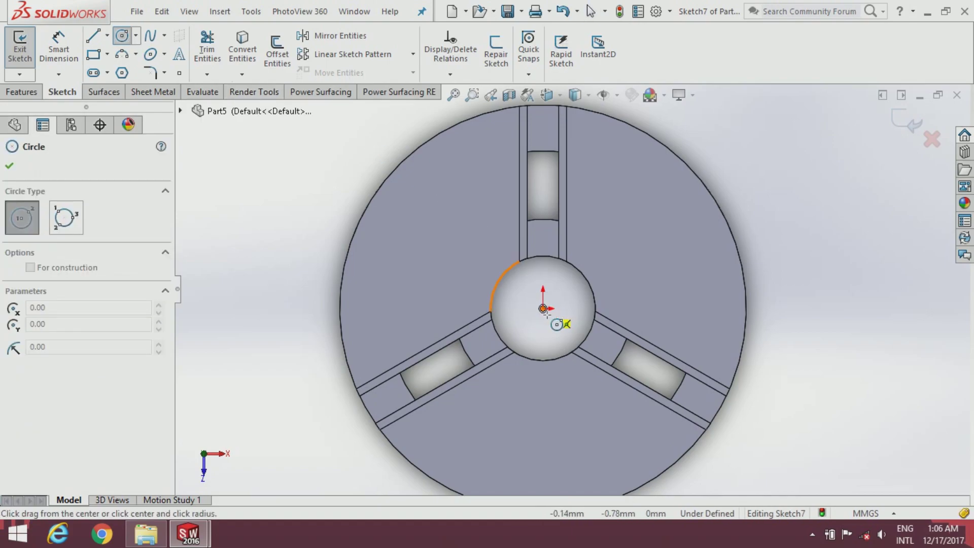
click(476, 280)
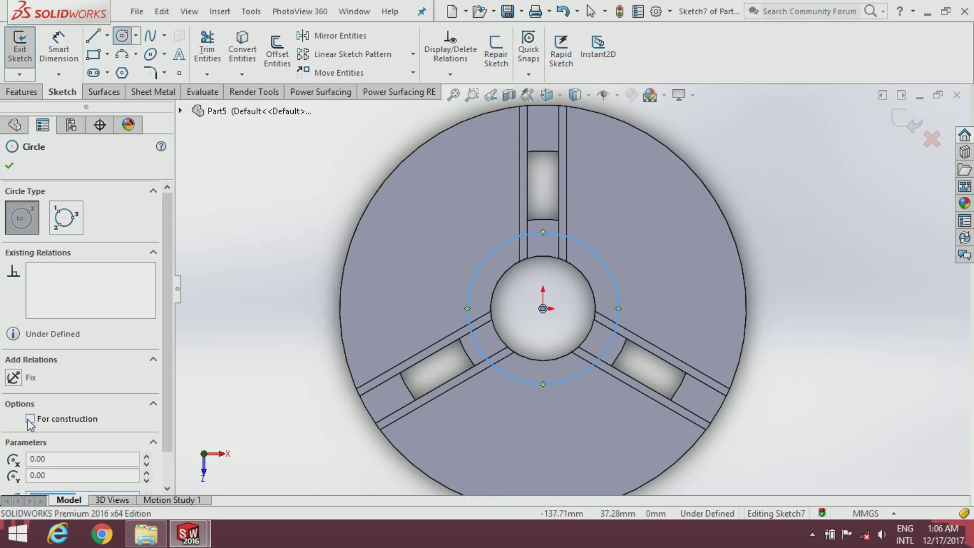
click(9, 166)
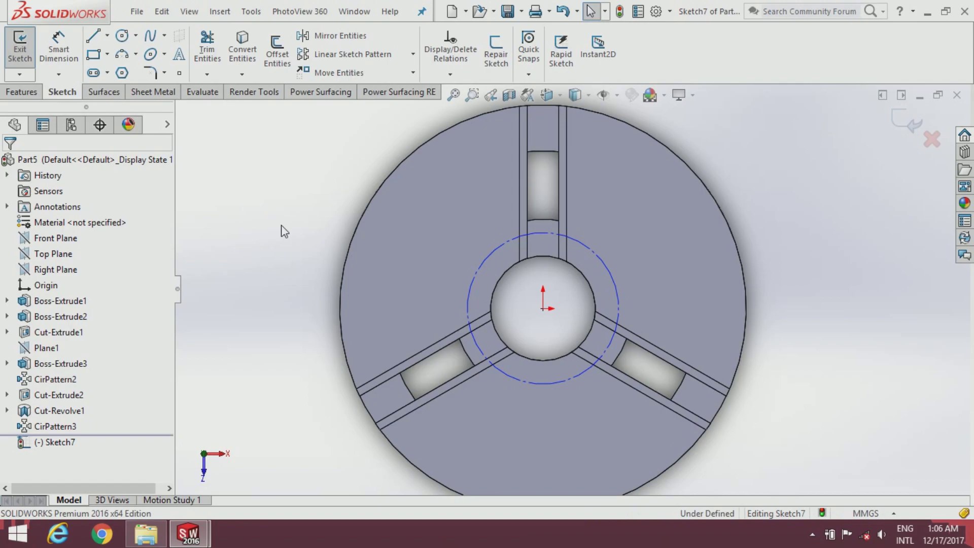
Step: Dimension the construction circle to a 54 mm diameter
click(58, 48)
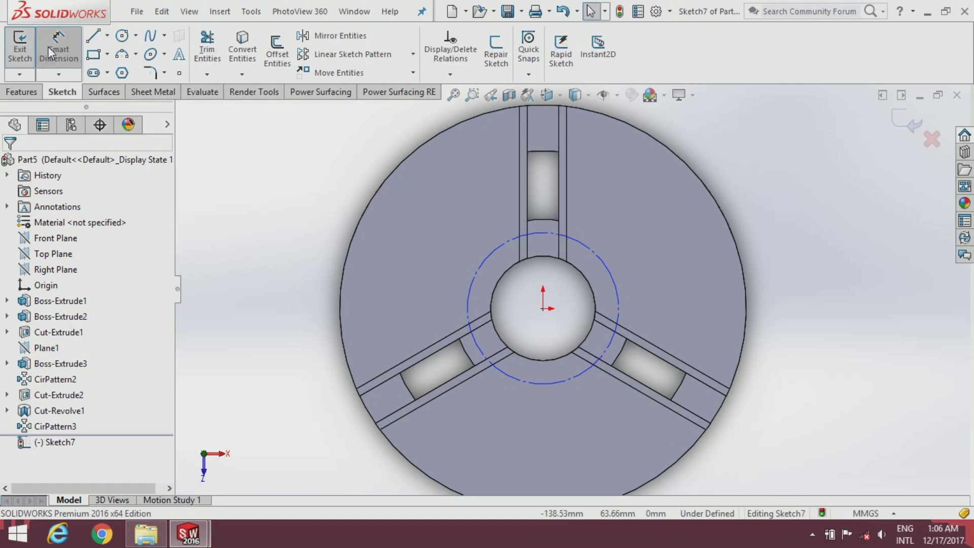
click(475, 273)
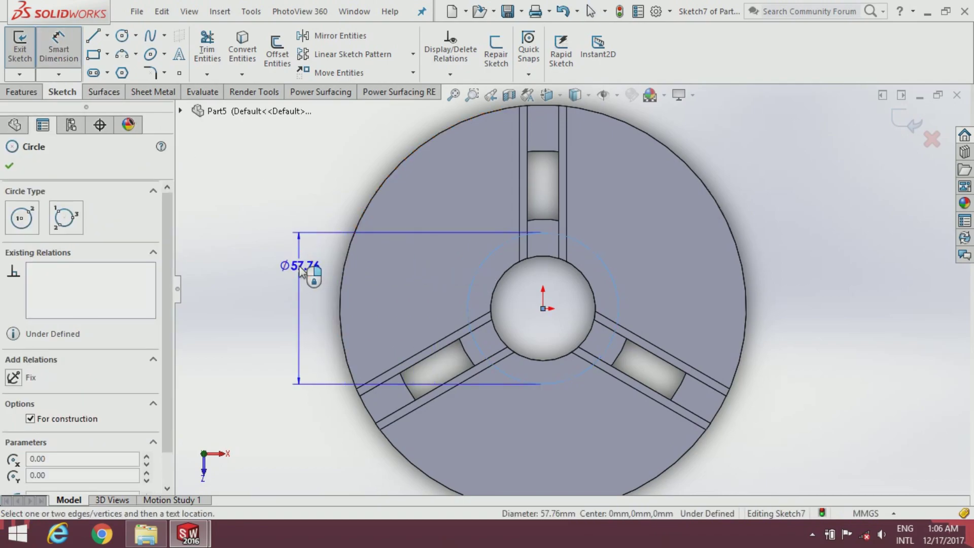
click(299, 271)
text(54)
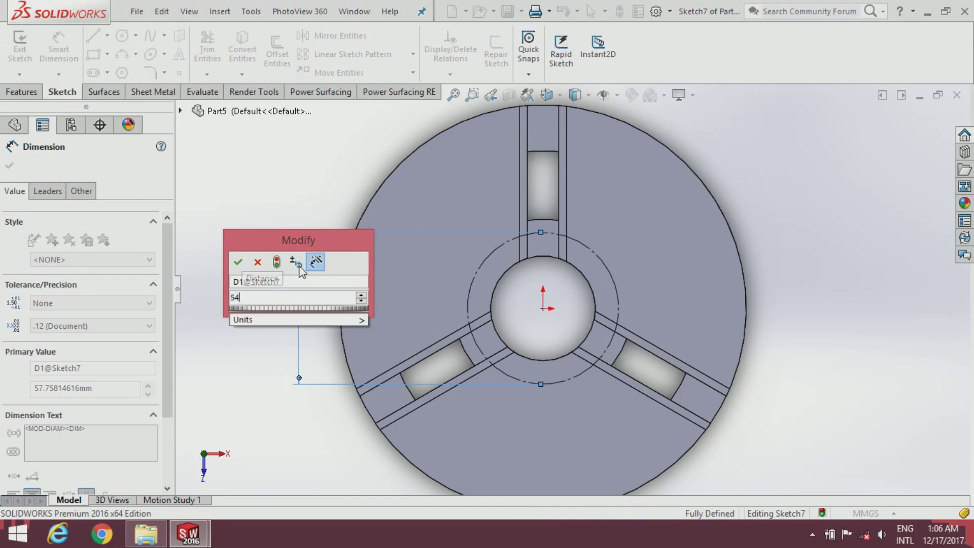
key(Return)
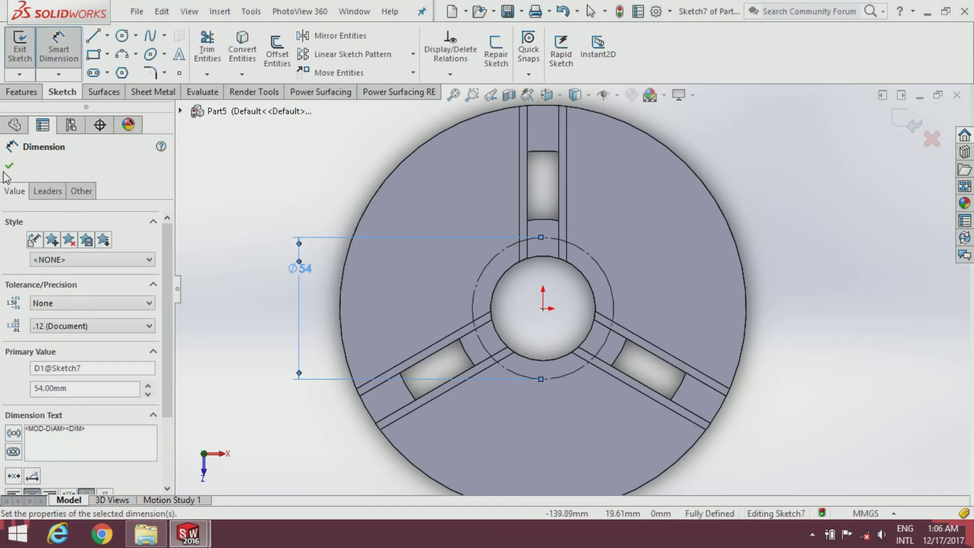
click(10, 166)
Step: Draw a vertical centreline and an upper-left angled centreline from the origin to the circle
click(107, 35)
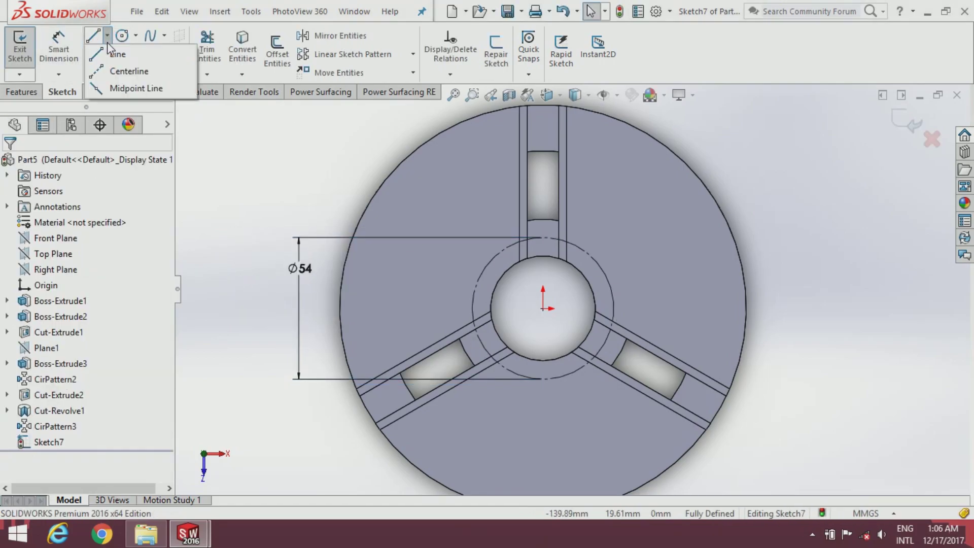
click(118, 71)
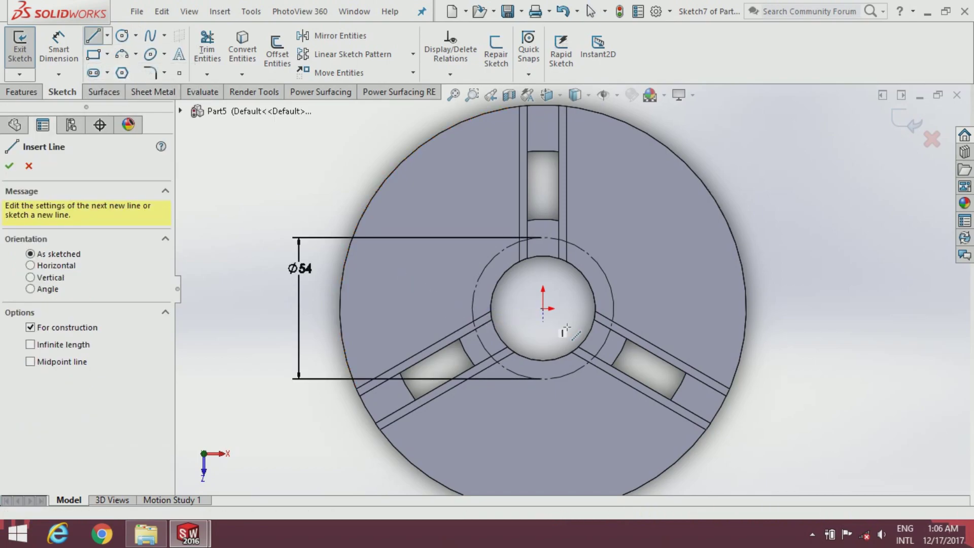
click(543, 307)
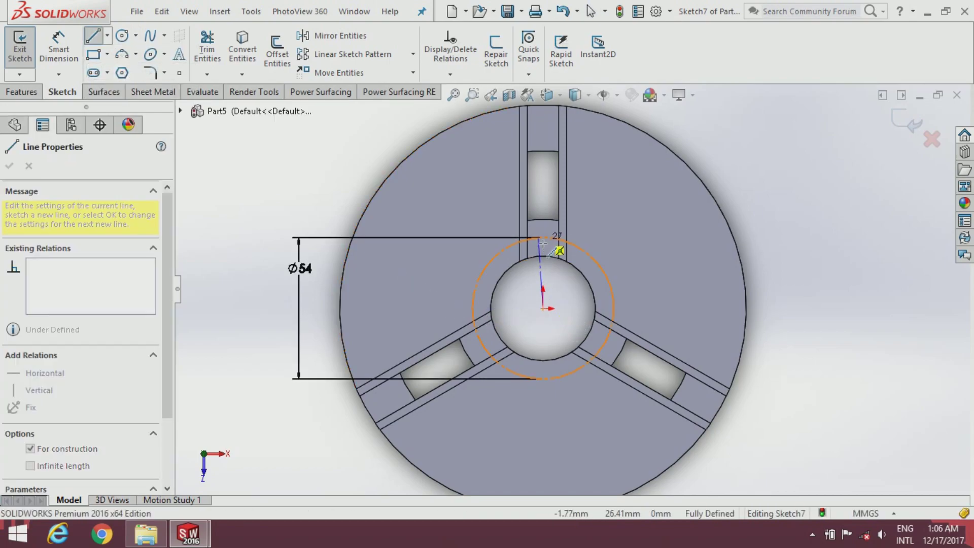
click(543, 236)
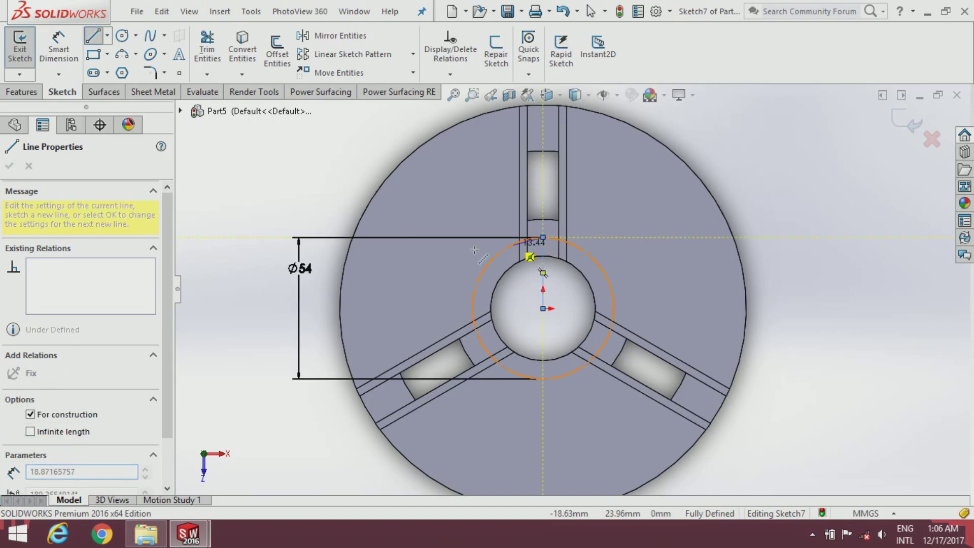
click(10, 166)
key(Escape)
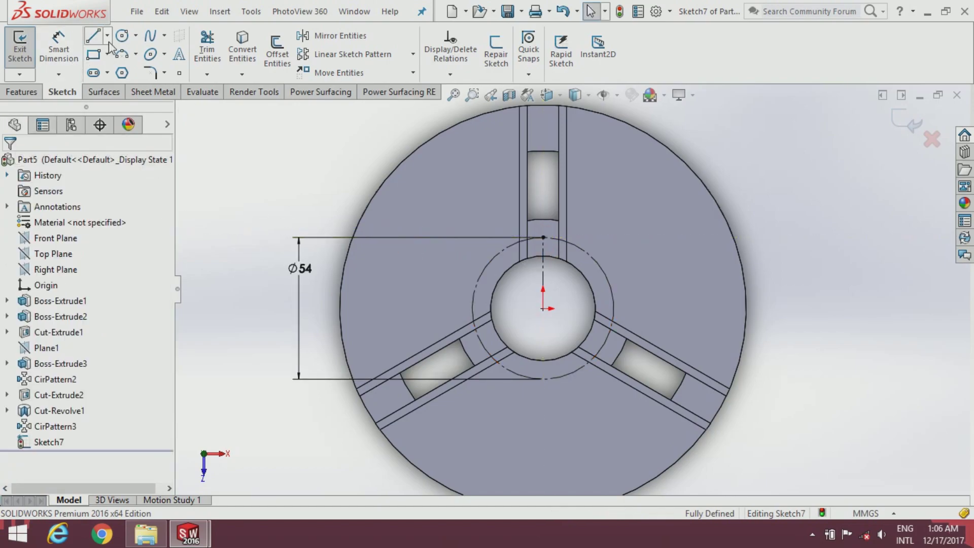
click(107, 35)
click(119, 71)
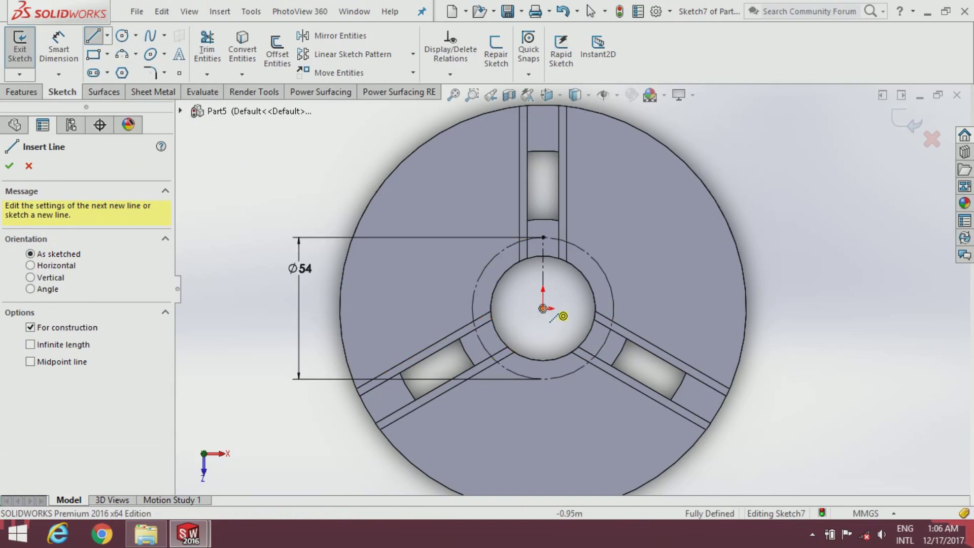
click(544, 308)
click(490, 260)
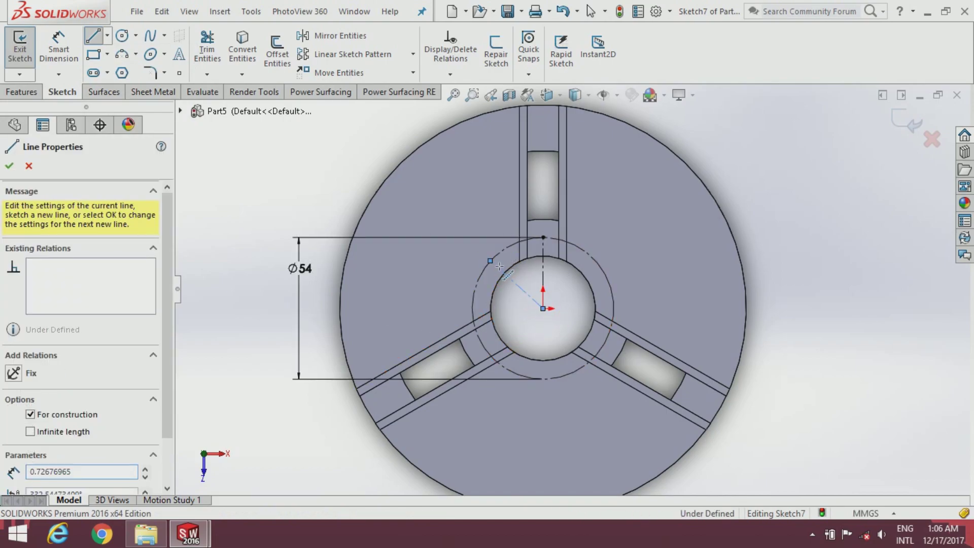
key(Escape)
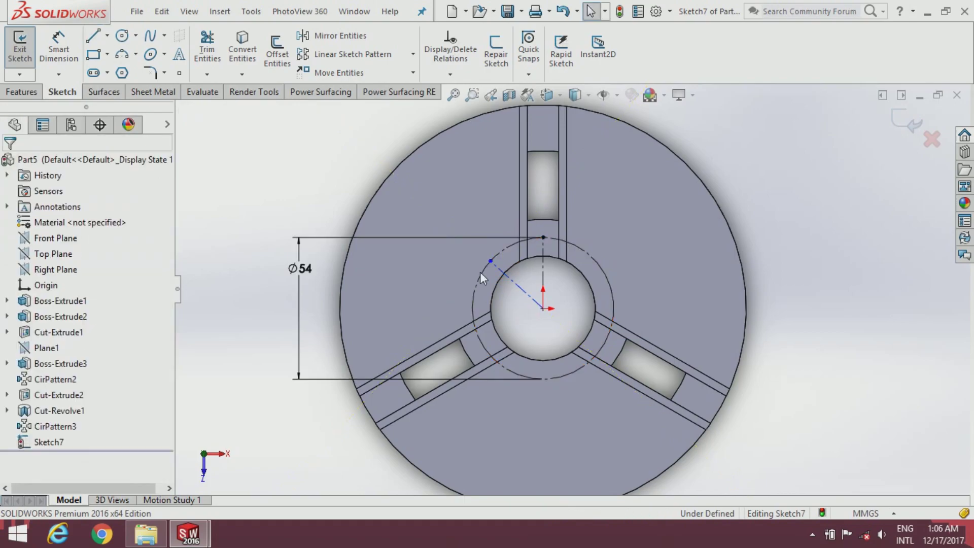
Step: Dimension the angle between the two centrelines to 40° and exit Sketch7
click(71, 62)
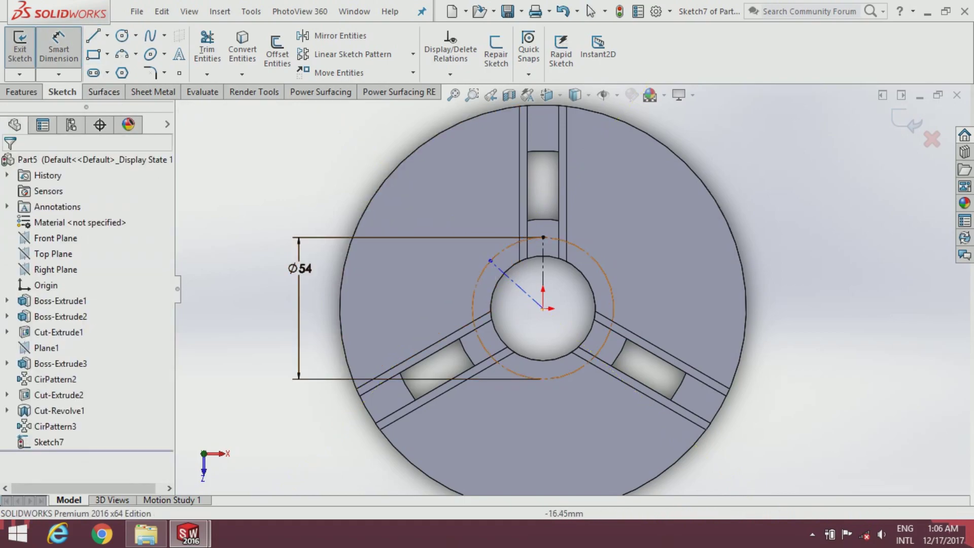
click(525, 291)
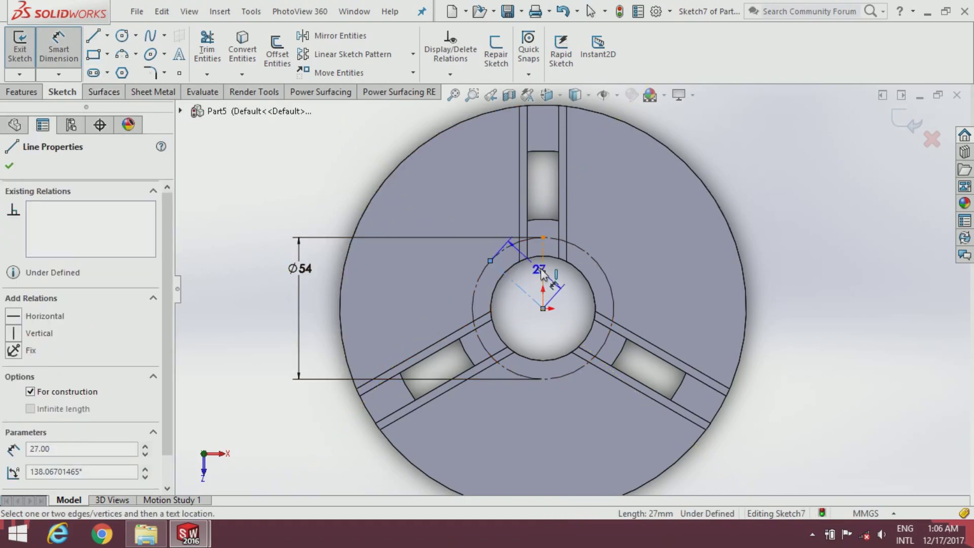
click(543, 276)
click(532, 274)
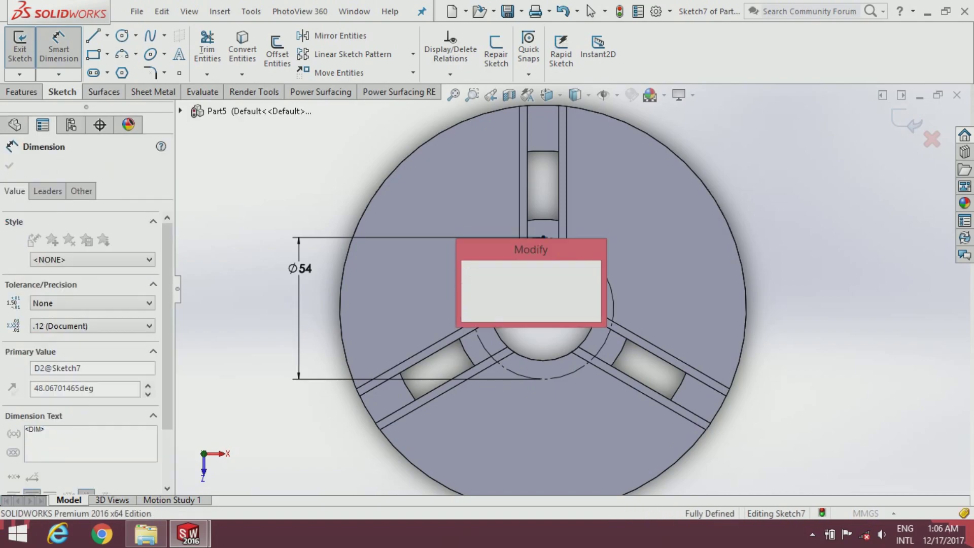
text(40)
key(Return)
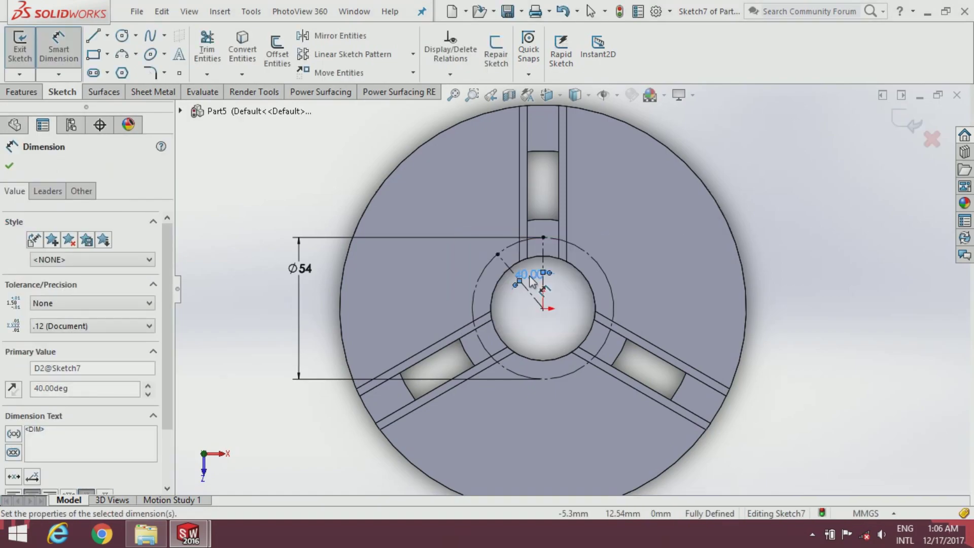
click(11, 171)
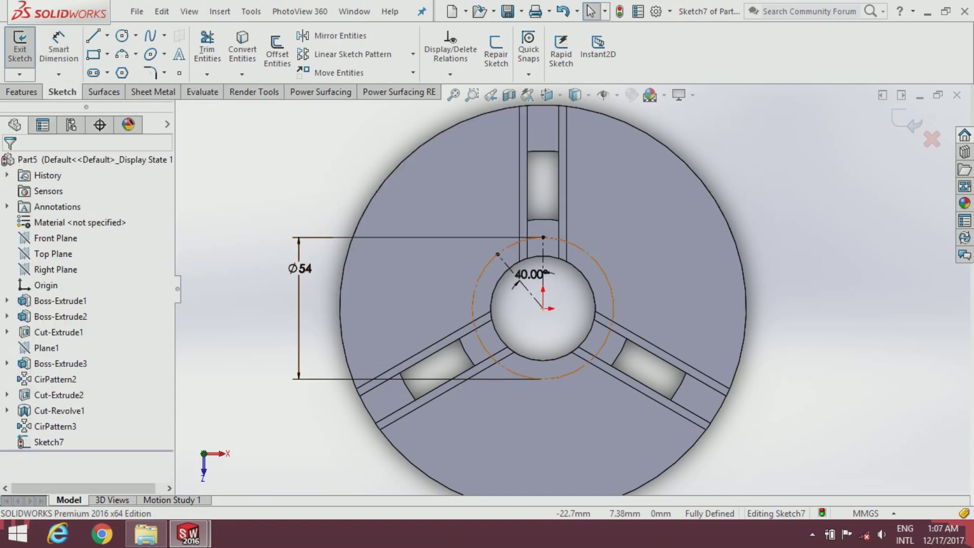
middle_drag(534, 324, 759, 170)
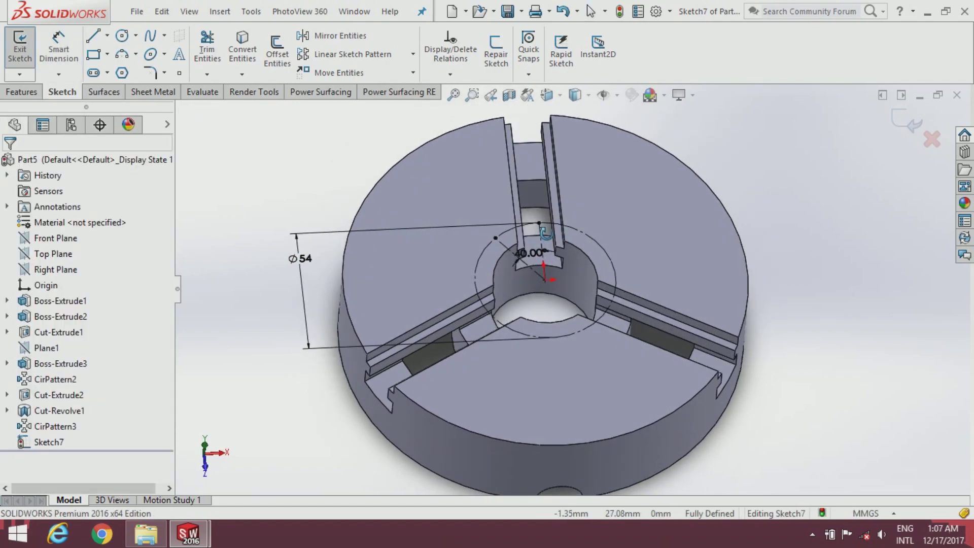
click(903, 116)
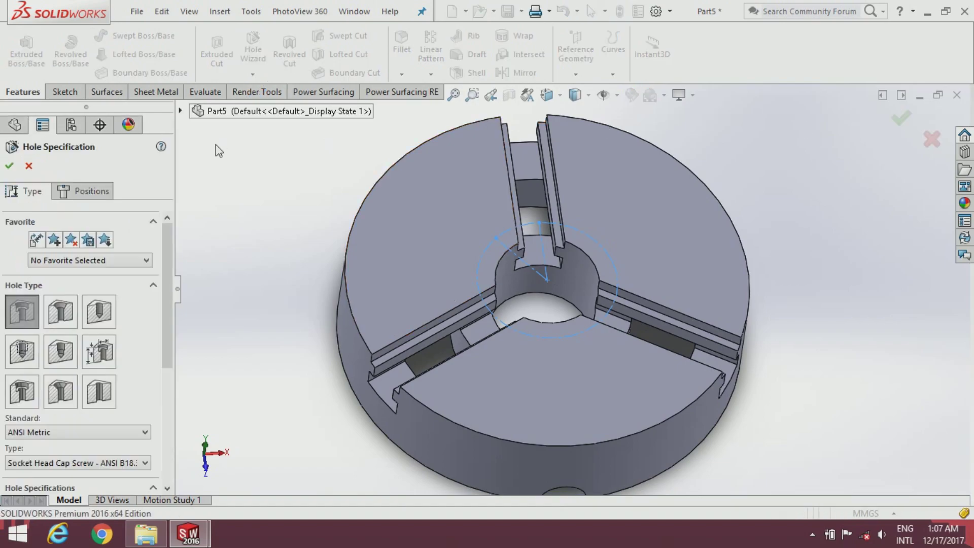
Step: Specify an ANSI Metric counterbore hole for an M6 socket head cap screw
drag(166, 298, 164, 348)
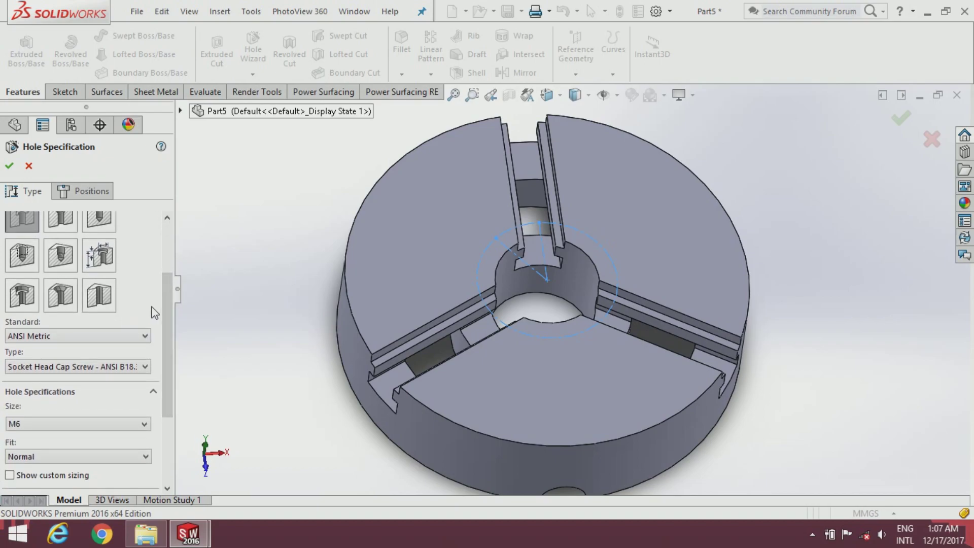
scroll(53, 282, up, 3)
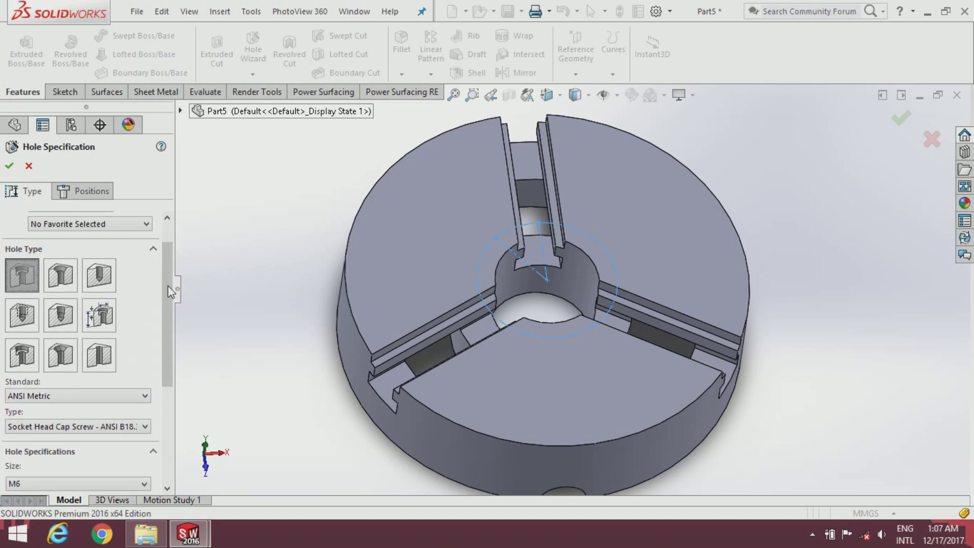
drag(169, 299, 167, 304)
scroll(167, 299, down, 3)
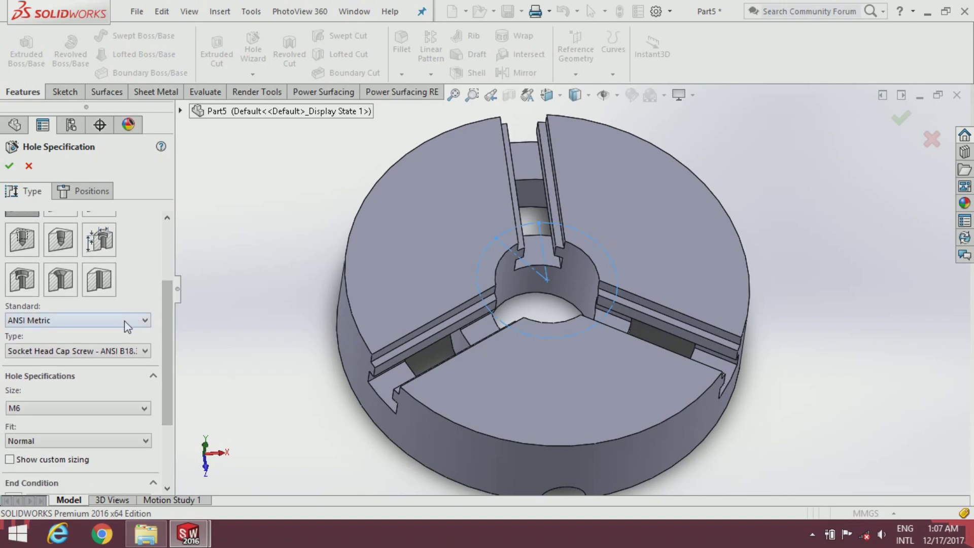
click(124, 320)
click(124, 320)
click(145, 351)
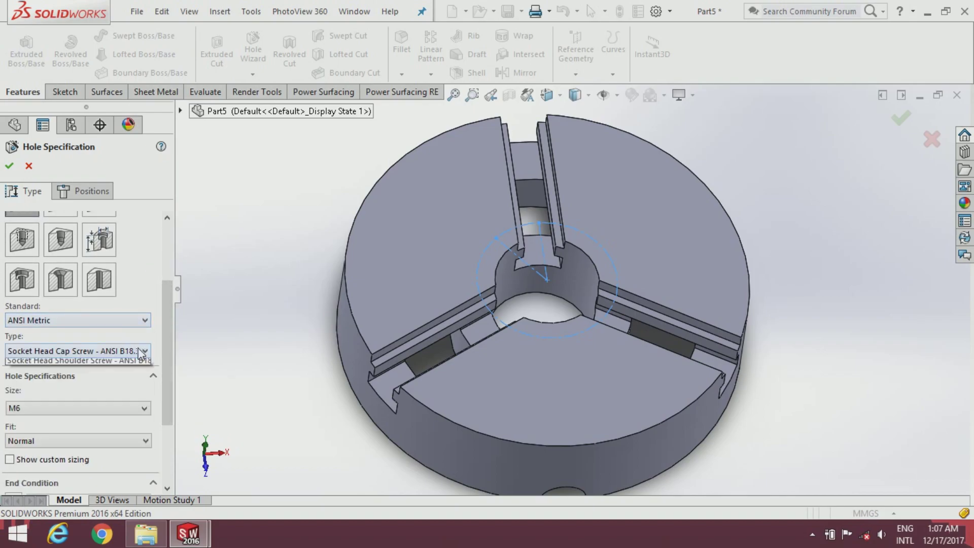
click(111, 419)
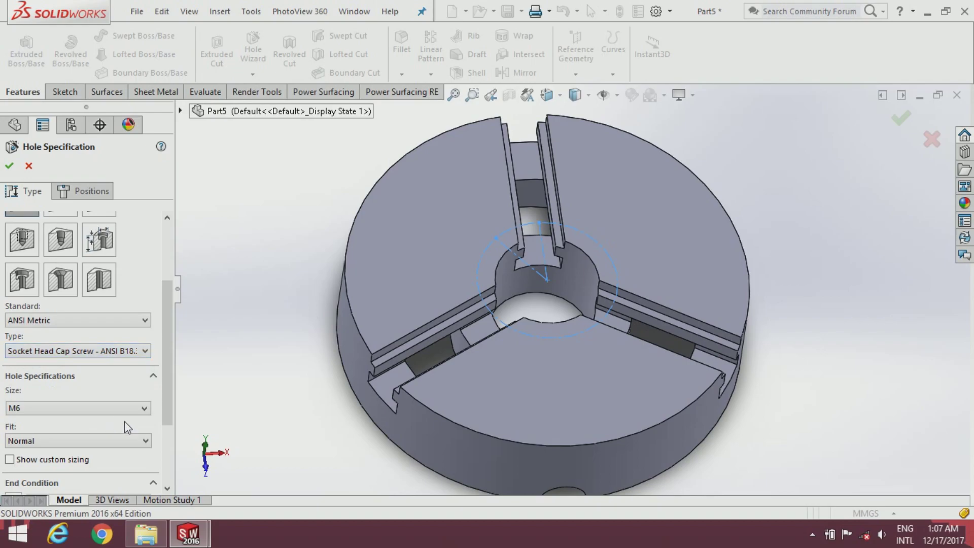
drag(166, 392, 162, 415)
click(91, 366)
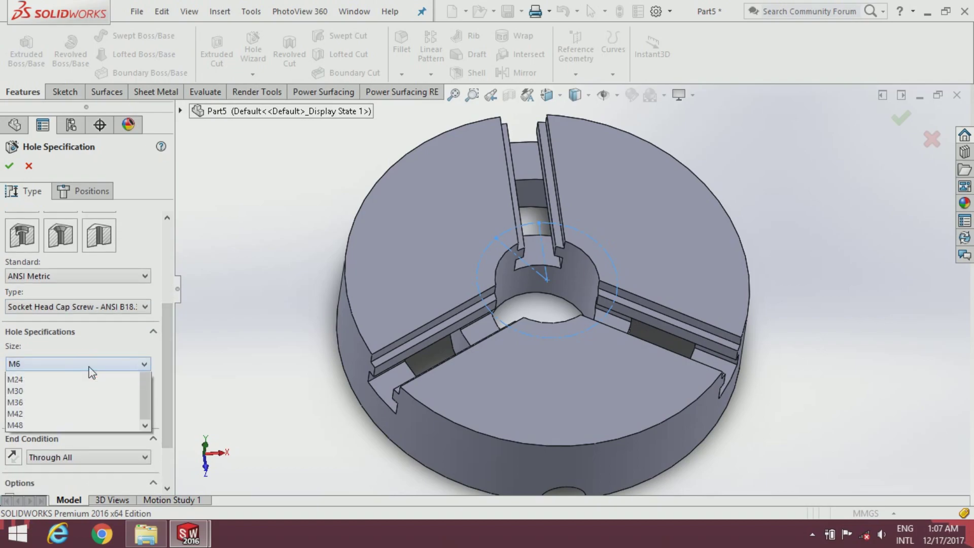
click(76, 377)
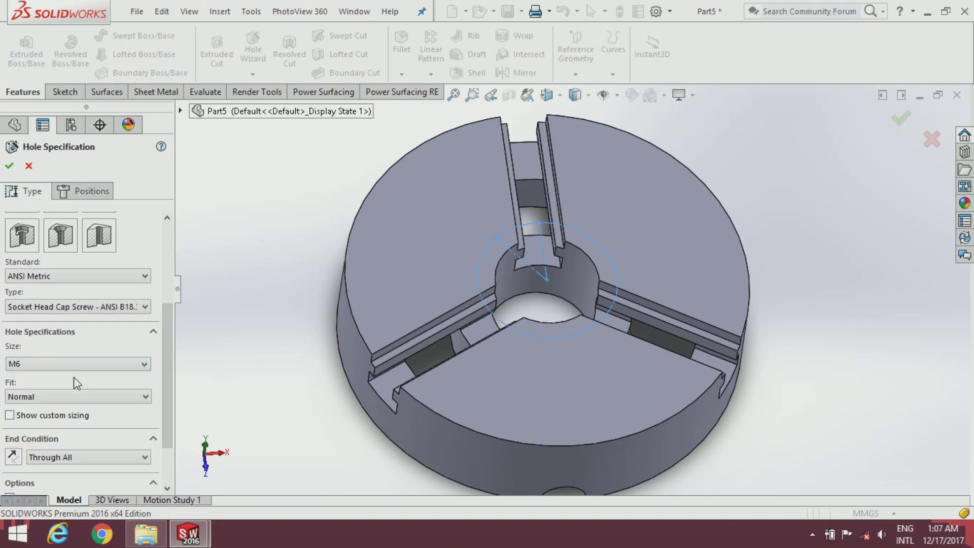
drag(169, 401, 164, 333)
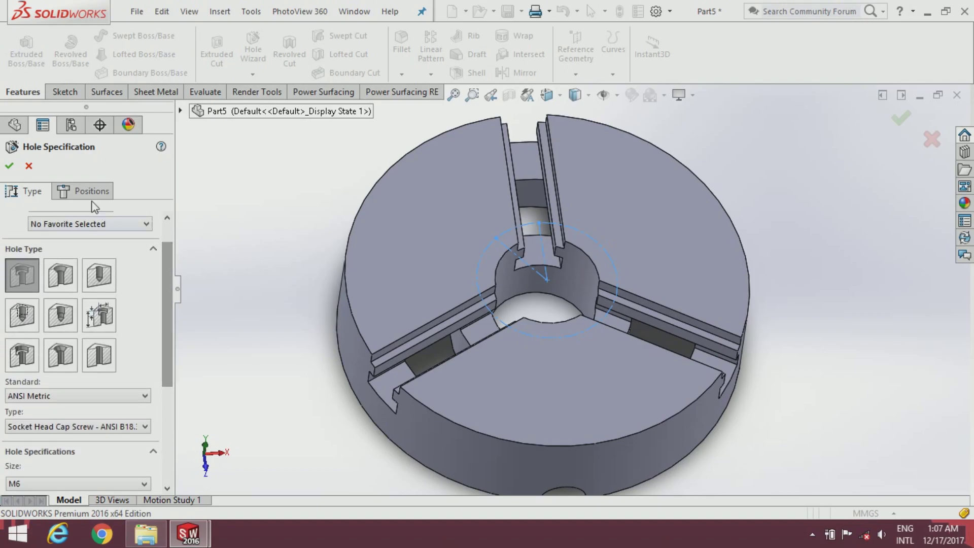
Step: Position the M6 counterbored hole on the chuck face beside the centre bore and confirm
click(91, 196)
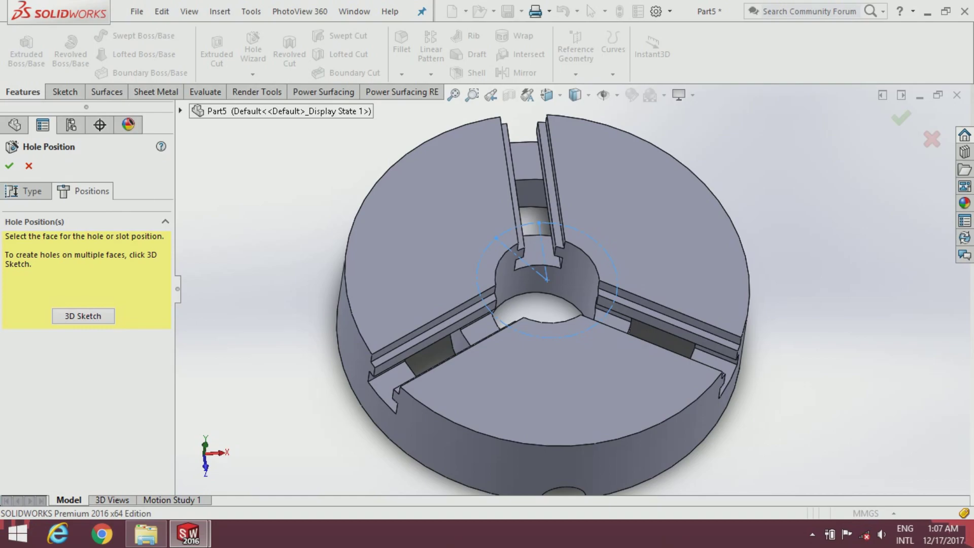
scroll(489, 246, down, 3)
click(476, 221)
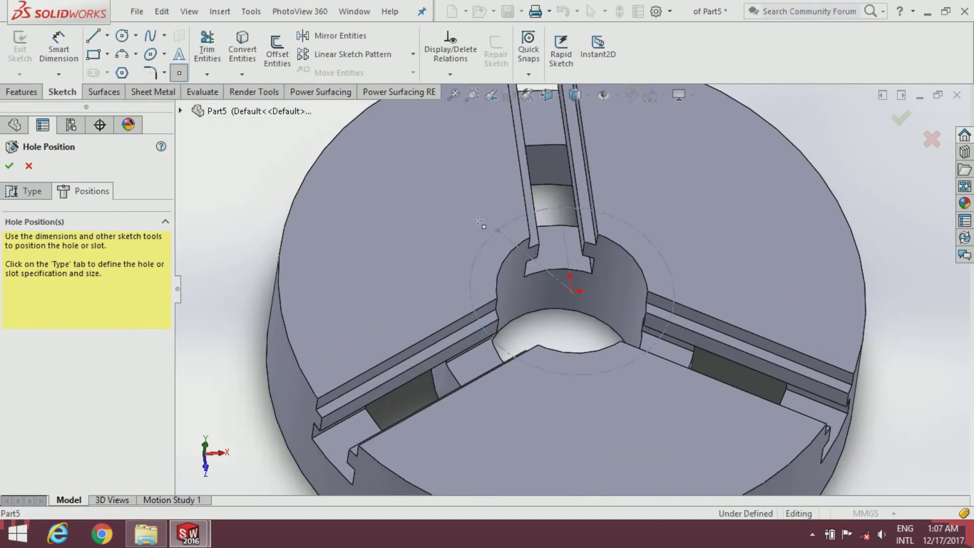
click(506, 237)
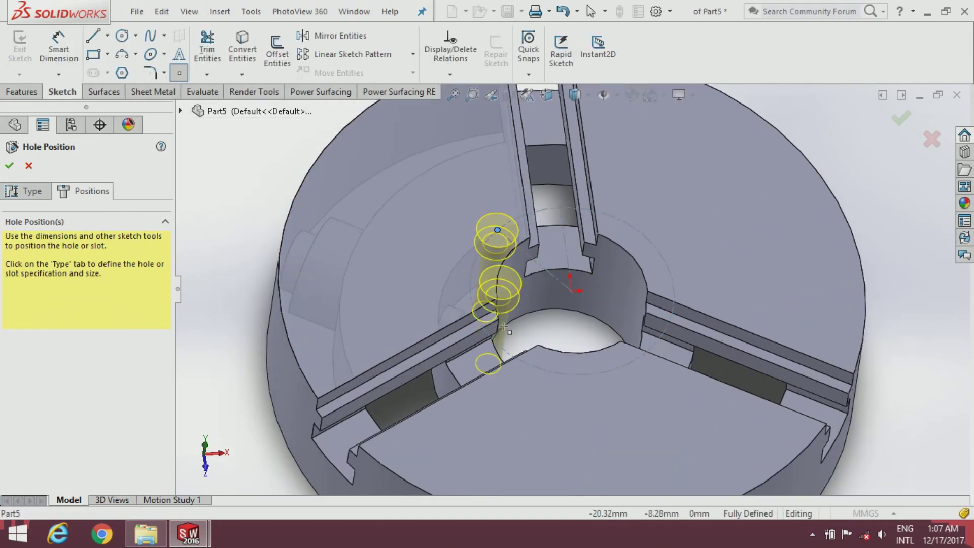
mouse_move(512, 345)
middle_down()
mouse_move(528, 357)
mouse_move(583, 324)
middle_up()
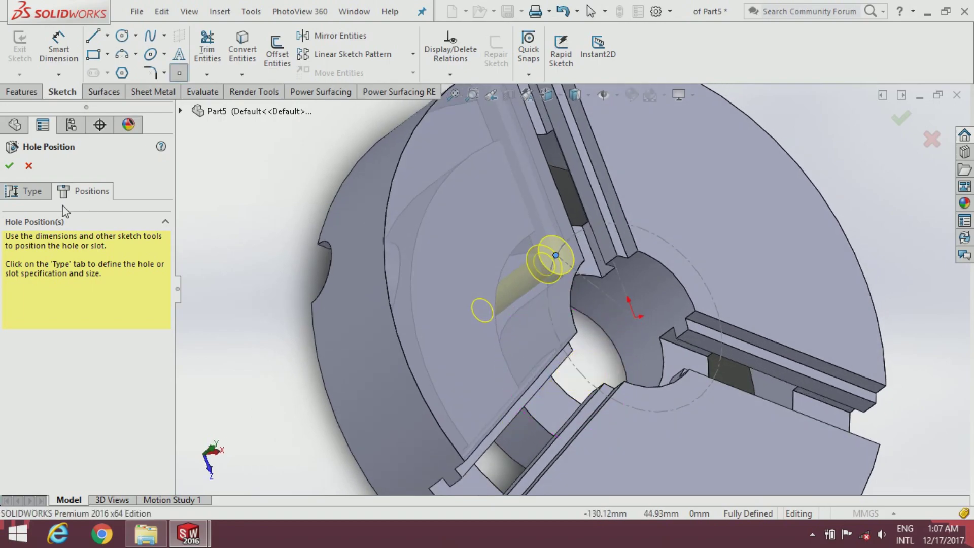
click(13, 170)
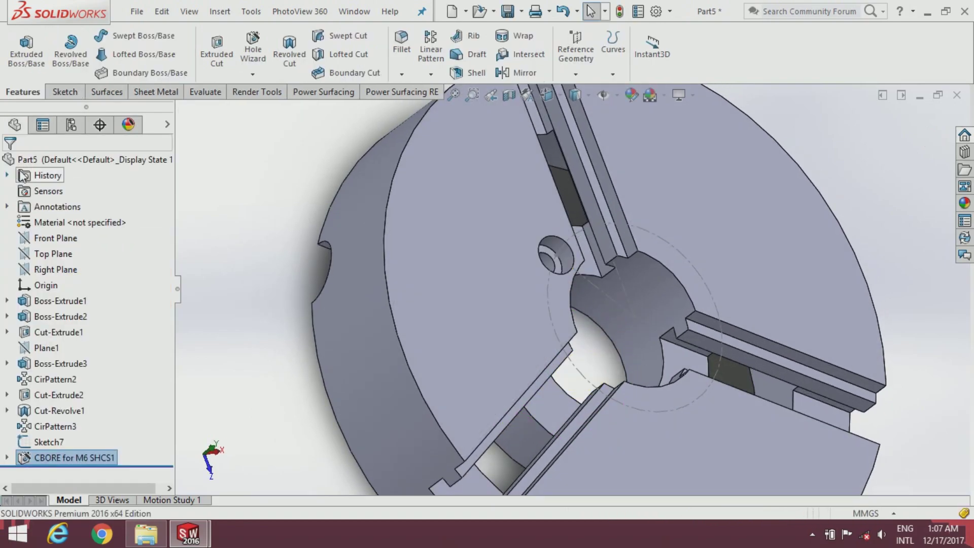
Step: Circular-pattern the CBORE for M6 SHCS1 hole three times over 360° about the outer rim edge
key(ctrl+5)
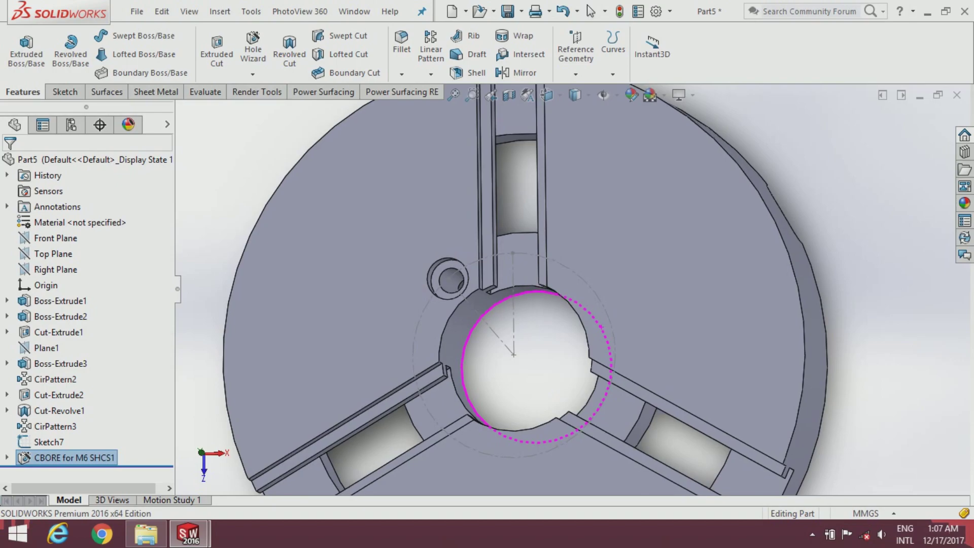
key(z)
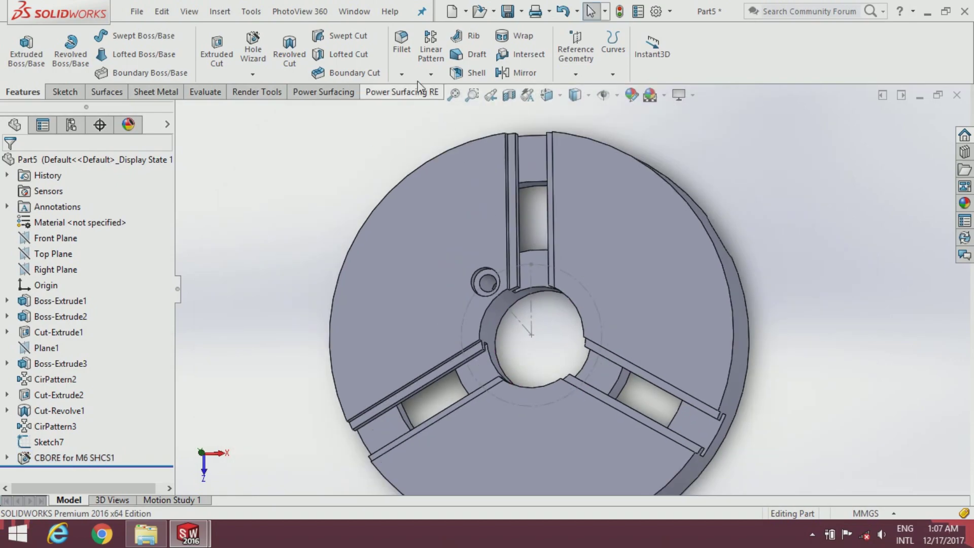
click(430, 74)
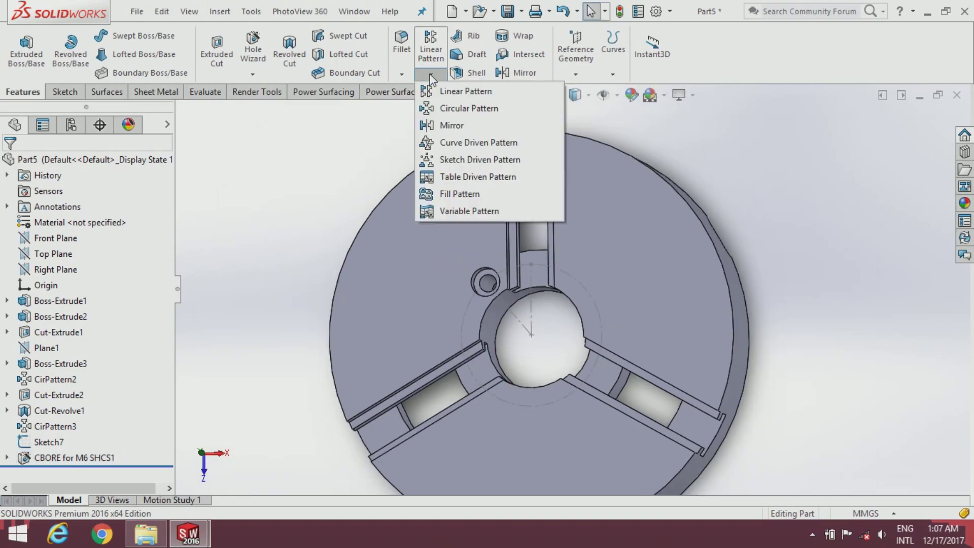
click(437, 108)
click(130, 208)
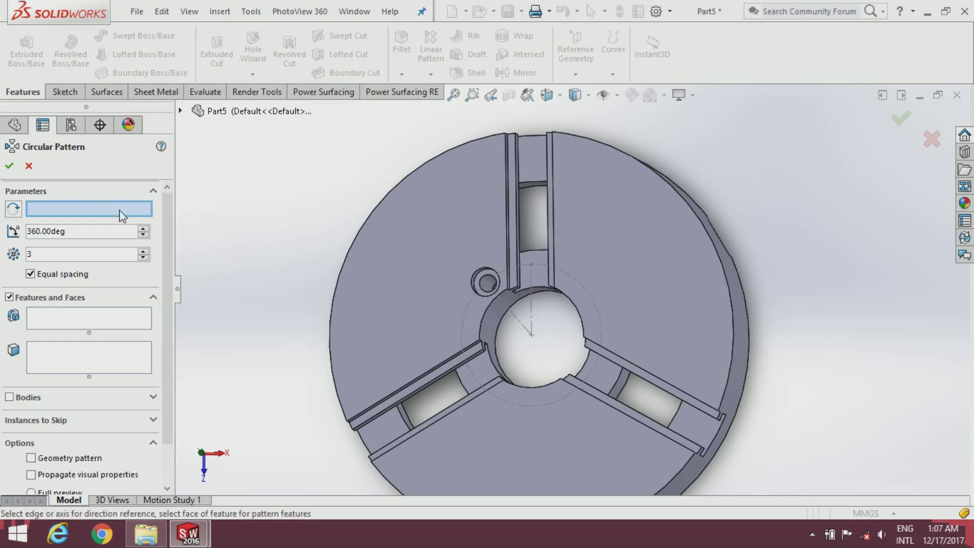
click(339, 284)
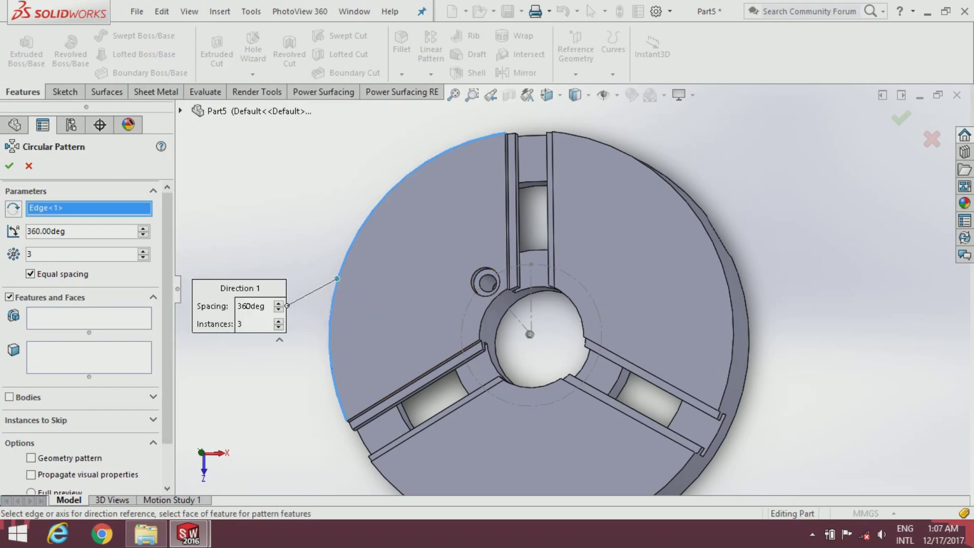
click(128, 326)
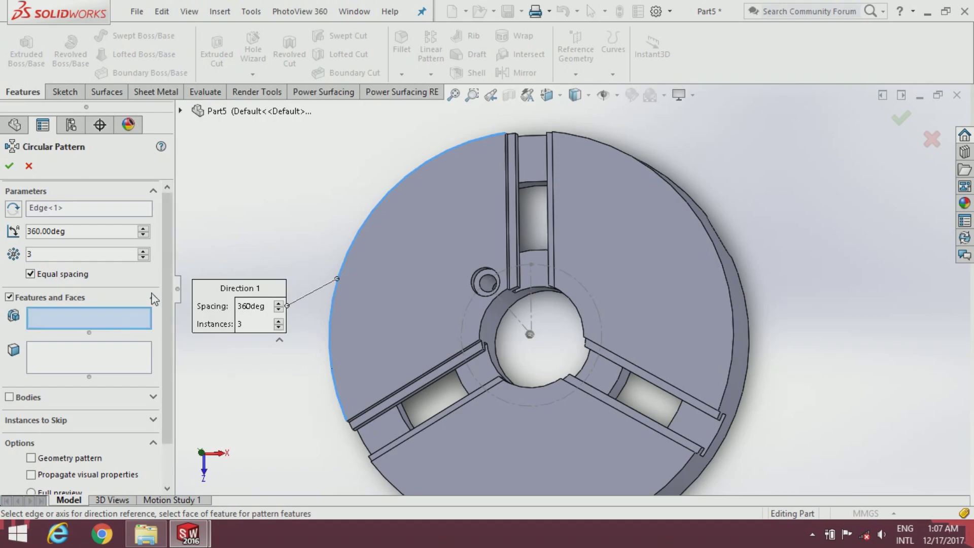
click(184, 112)
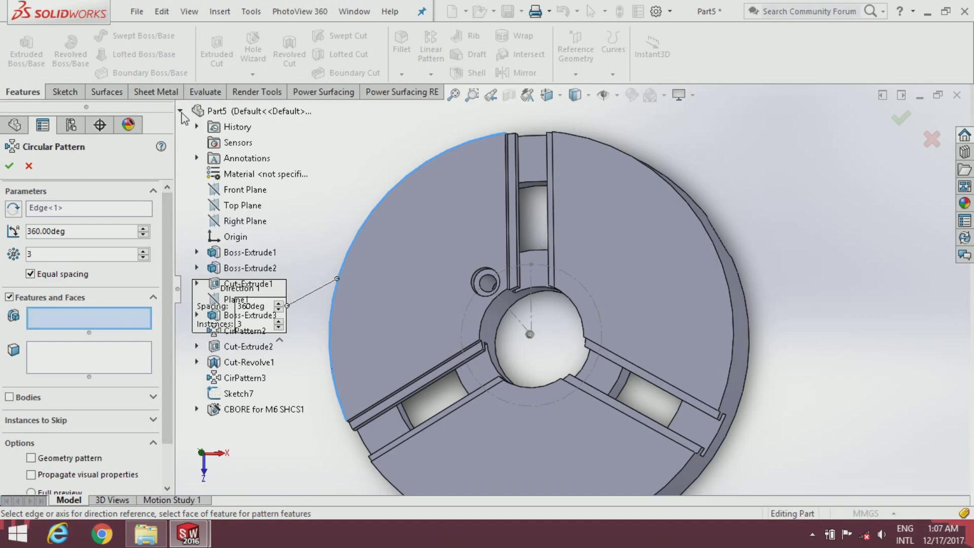
click(240, 412)
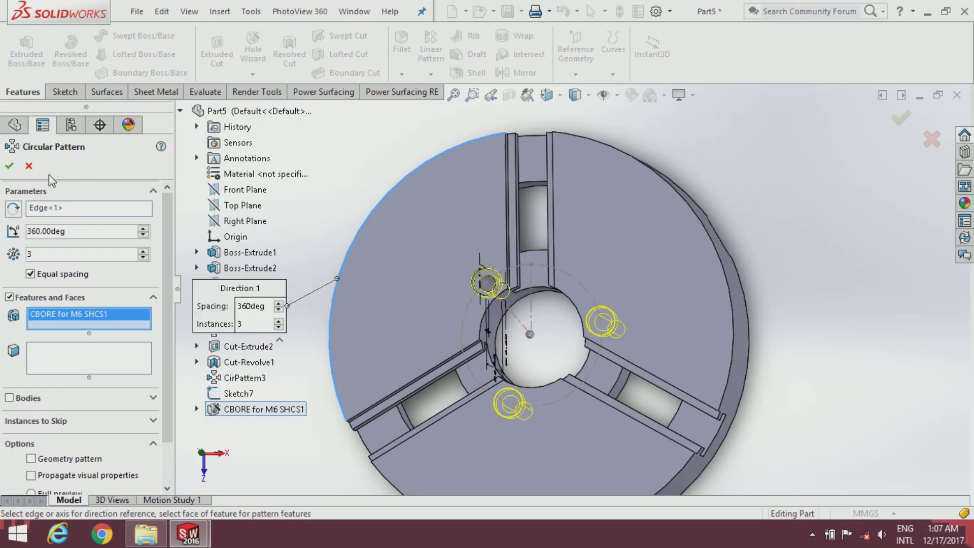
click(9, 166)
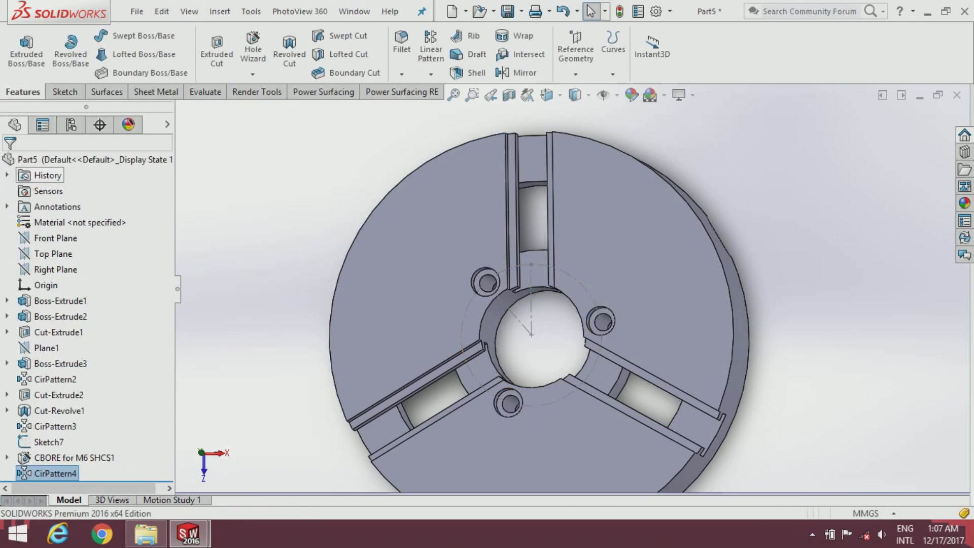
Step: Hide Sketch7 and orbit the part to view its underside
middle_drag(438, 294, 471, 322)
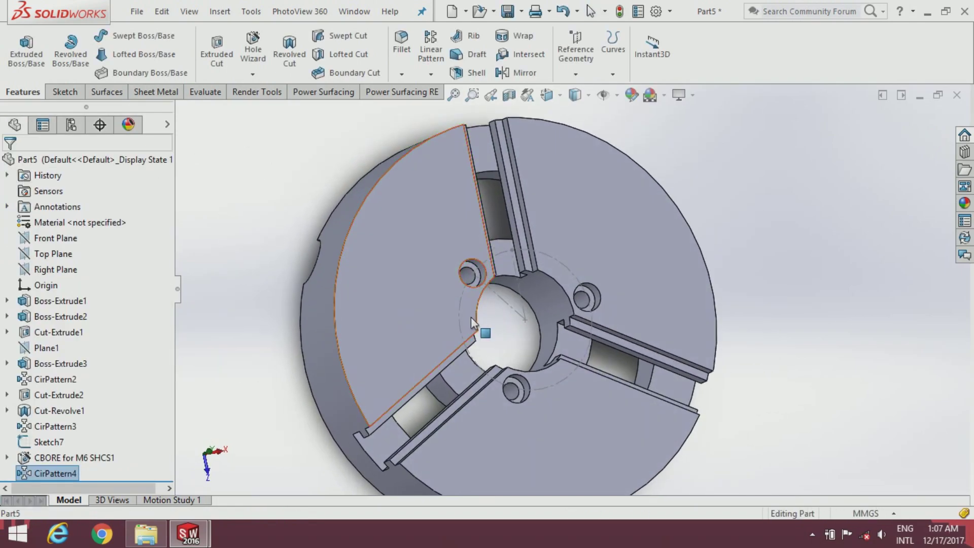
click(458, 309)
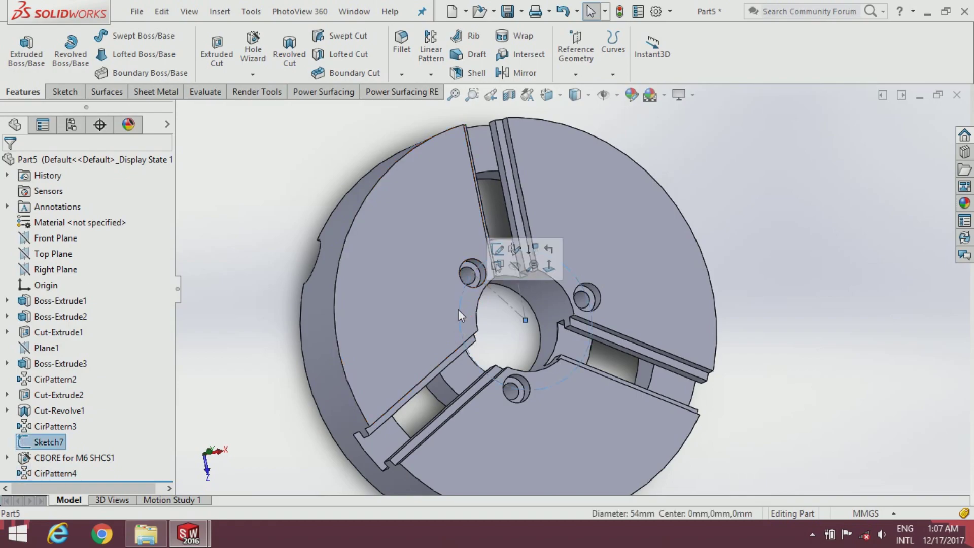
click(515, 269)
mouse_move(510, 317)
middle_down()
mouse_move(495, 317)
mouse_move(507, 319)
middle_up()
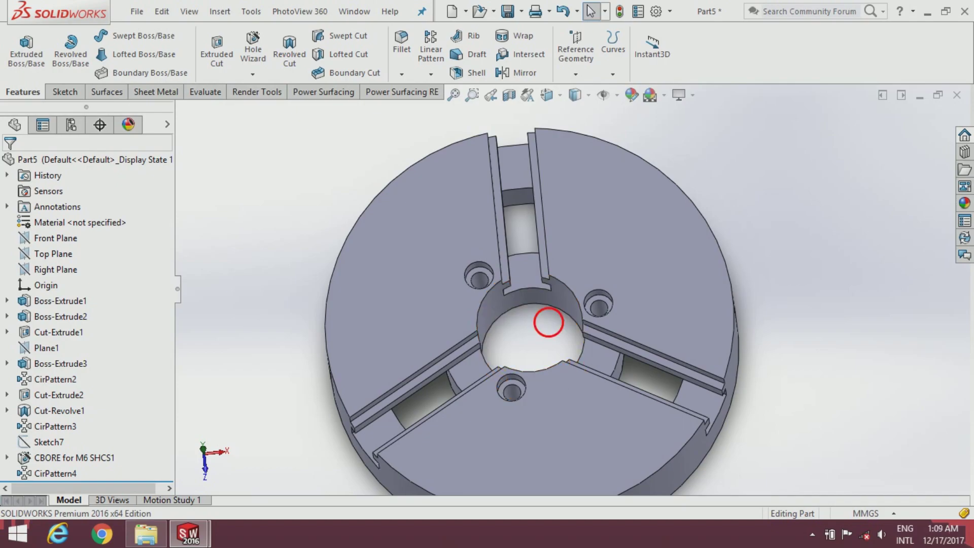
scroll(551, 355, up, 3)
middle_drag(552, 376, 489, 272)
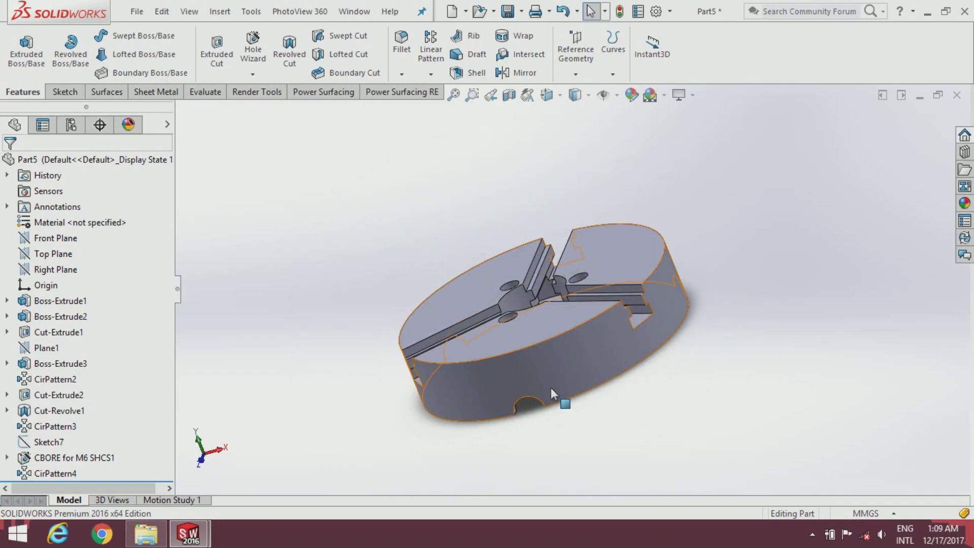
scroll(490, 272, down, 2)
Step: Start a sketch on the underside outer ring face with a construction circle at the origin
click(495, 261)
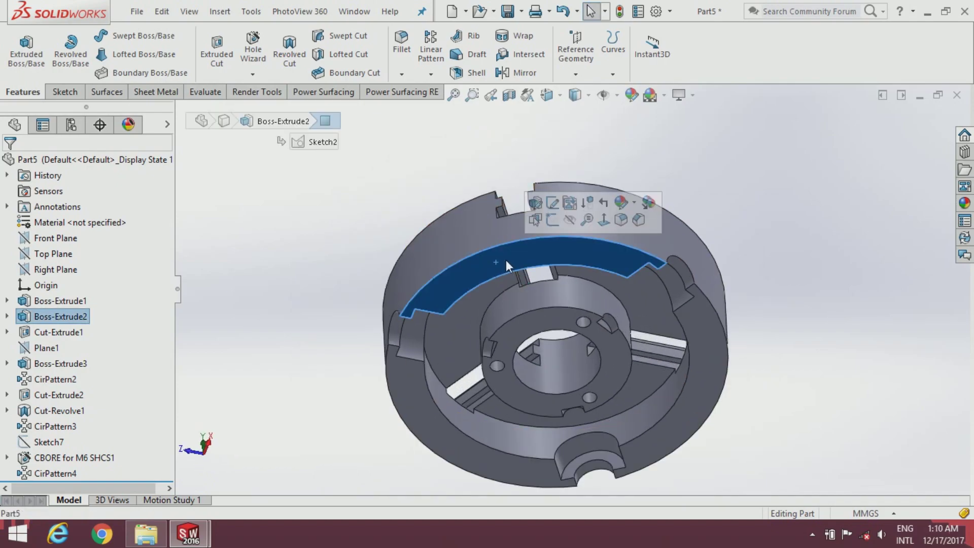
click(552, 219)
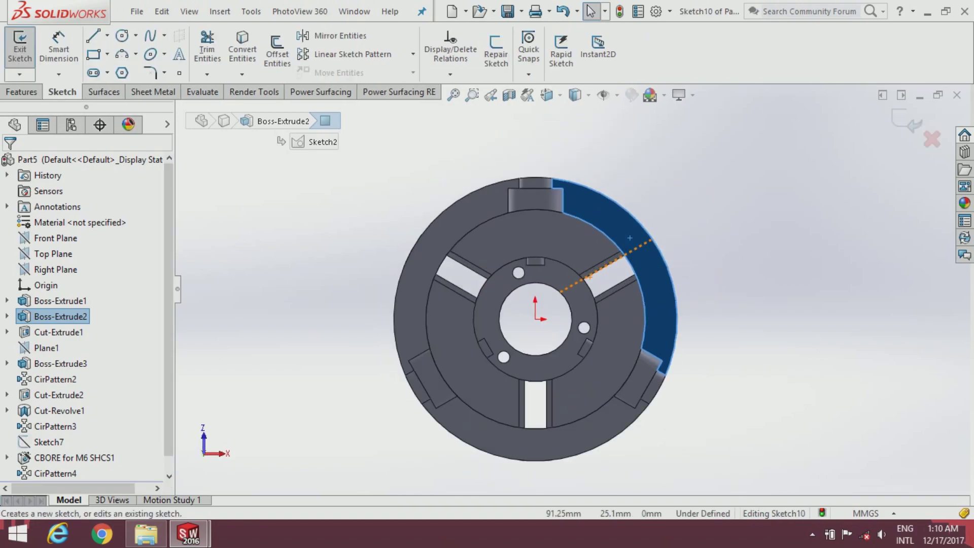
click(726, 291)
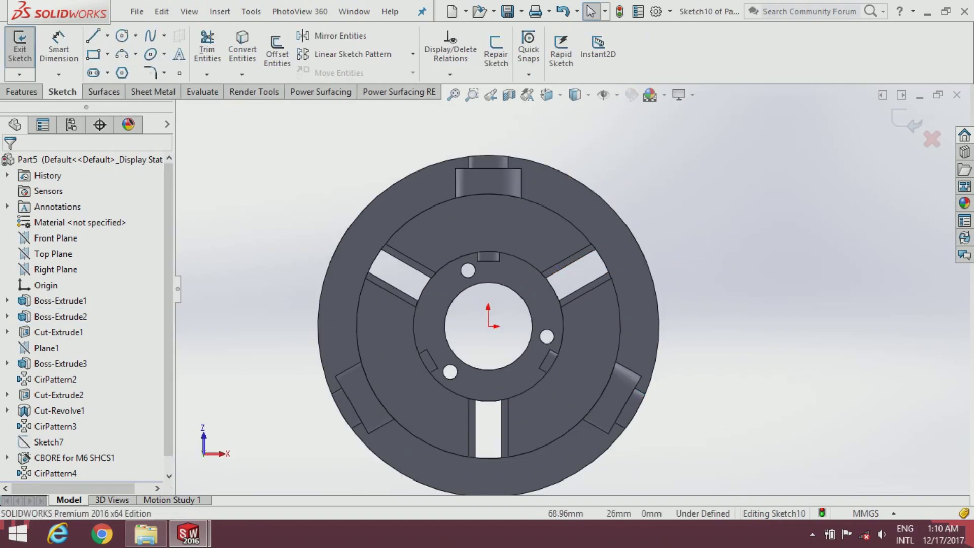
click(124, 39)
click(487, 325)
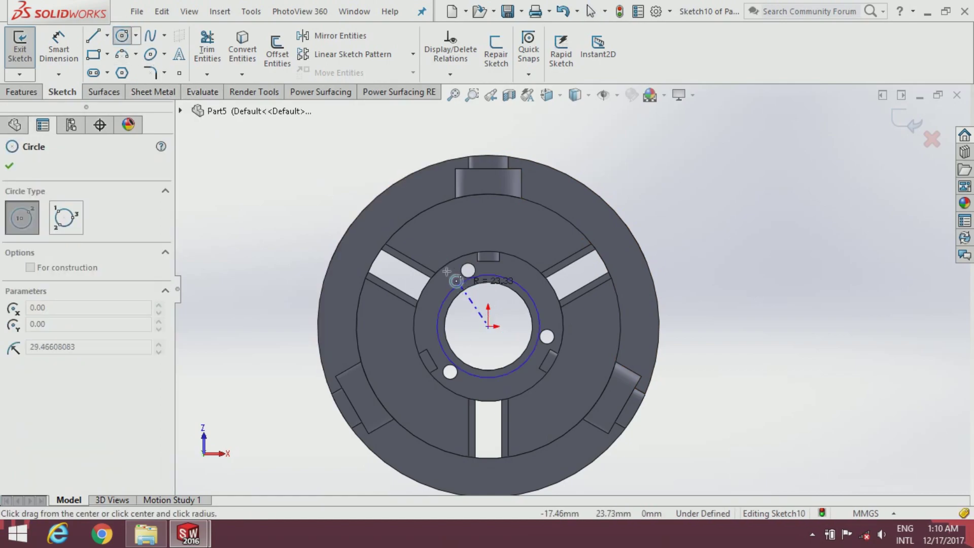
click(397, 203)
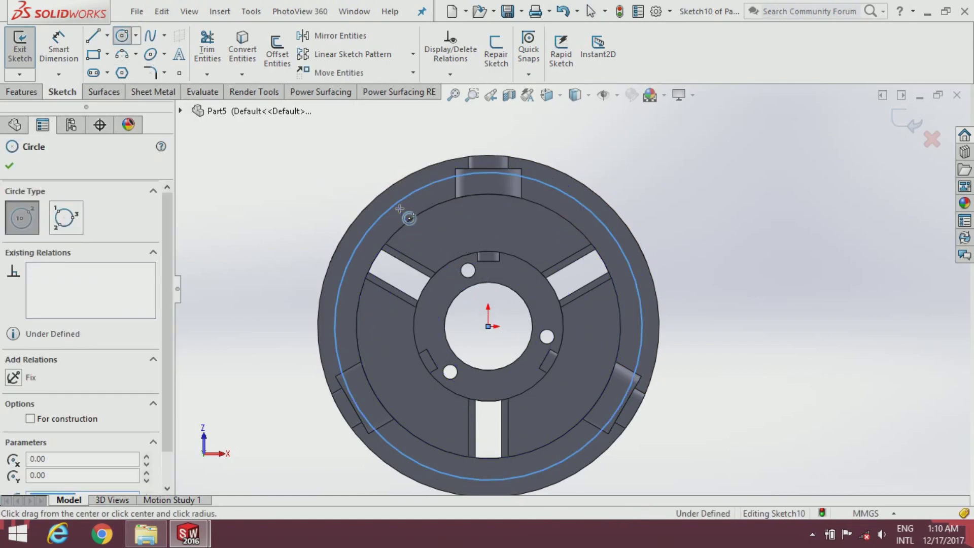
click(30, 419)
click(10, 168)
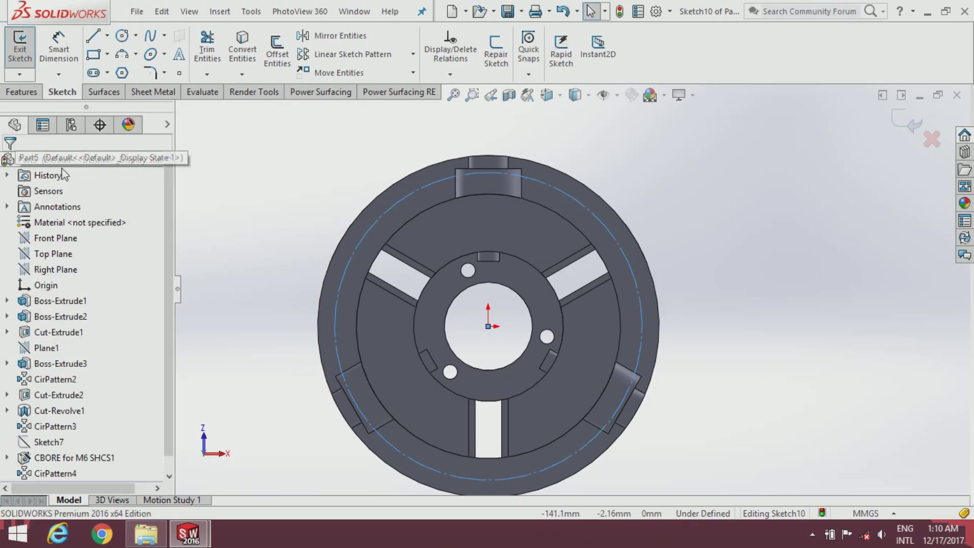
Step: Dimension the construction circle to a 137 mm diameter
click(64, 65)
click(376, 224)
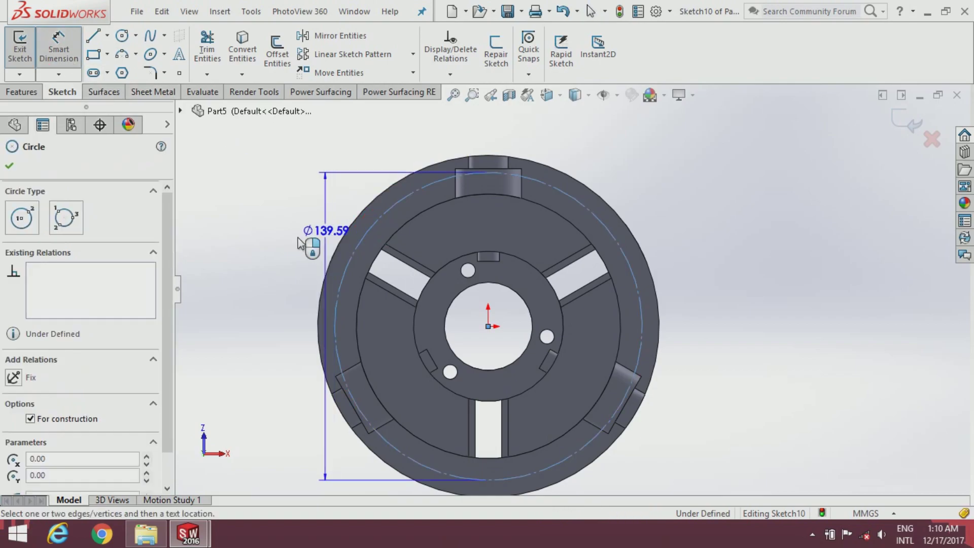
click(261, 251)
text(137)
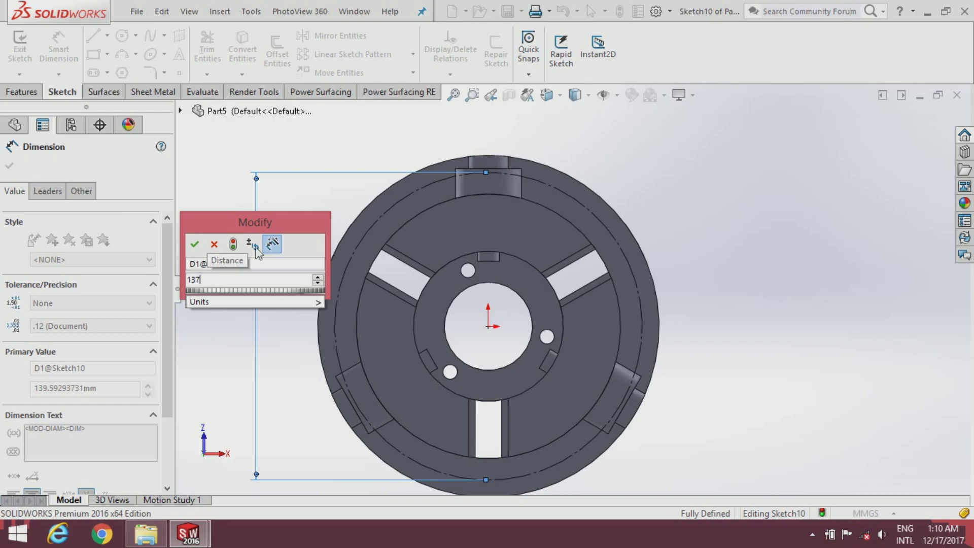
key(Return)
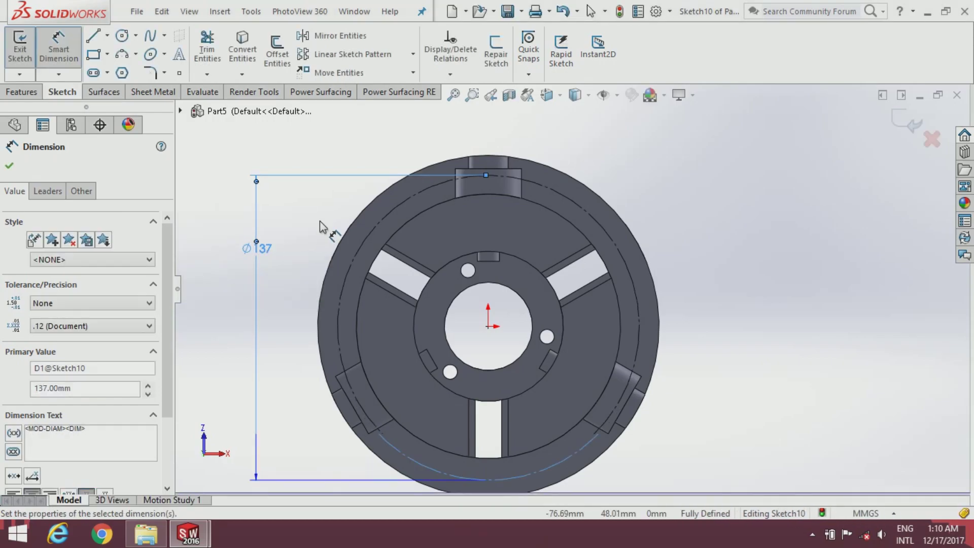
click(319, 218)
key(Escape)
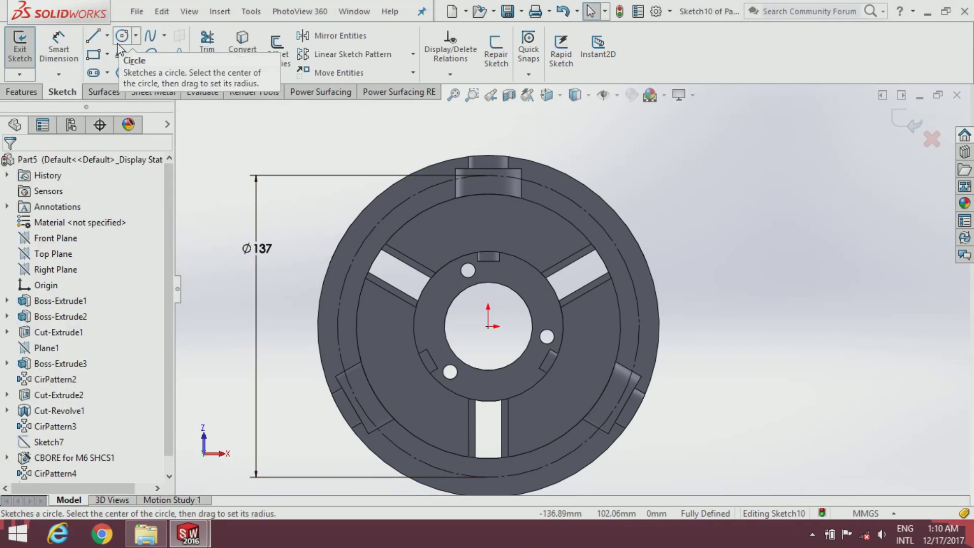
Step: Draw a vertical centreline and an upper-left angled centreline from the origin
click(107, 35)
click(113, 71)
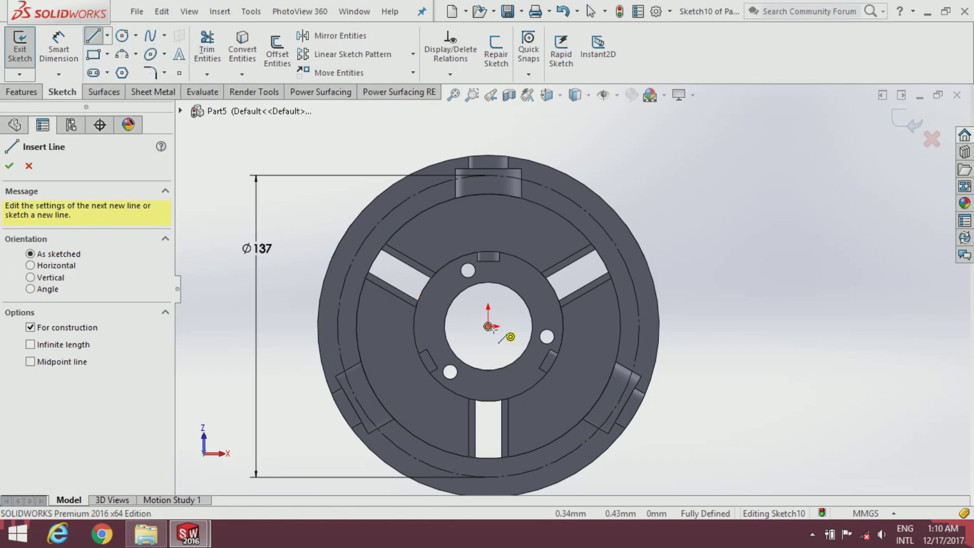
click(488, 326)
click(488, 175)
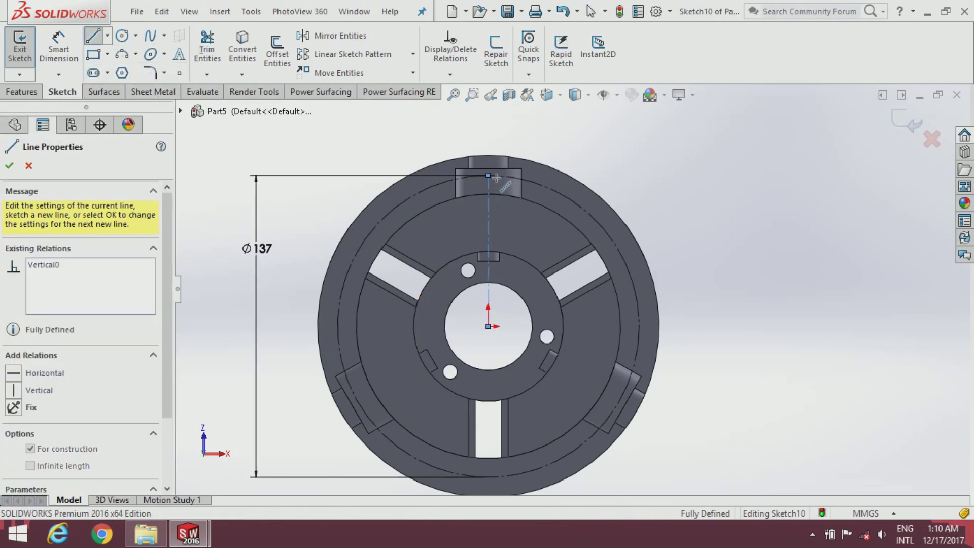
key(Escape)
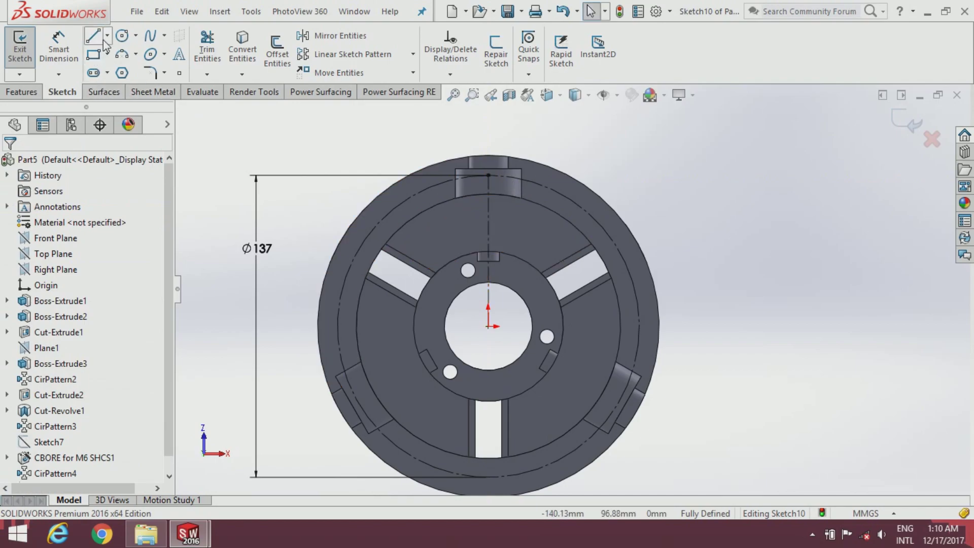
click(107, 35)
click(114, 72)
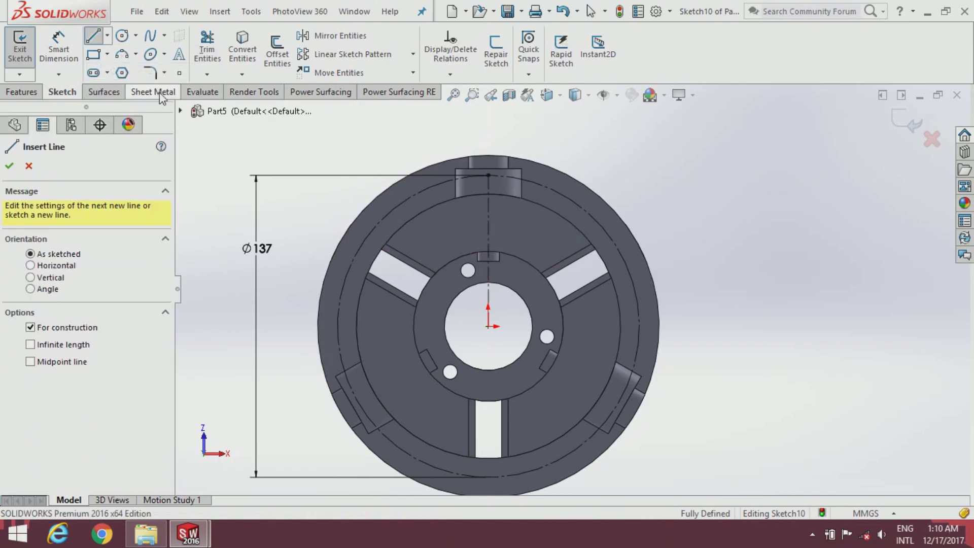
click(489, 327)
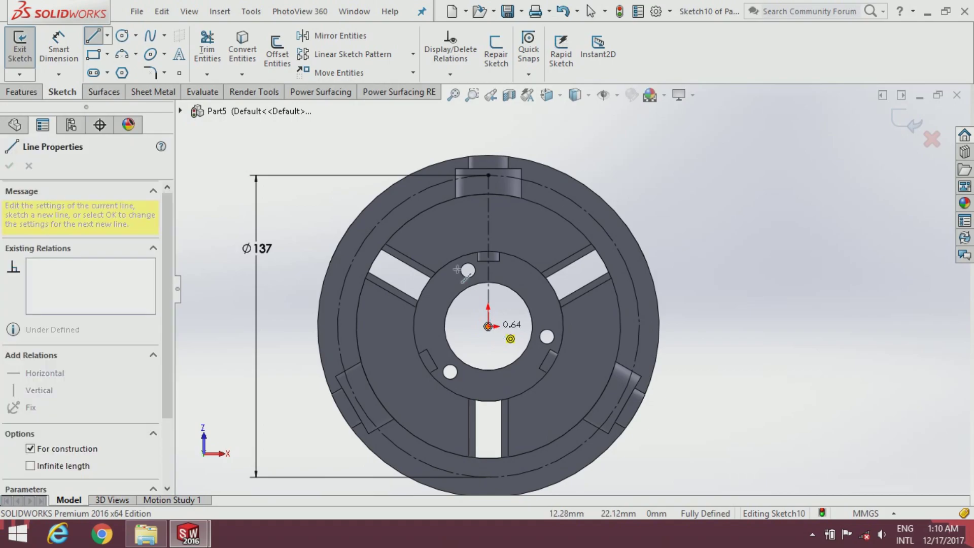
click(408, 199)
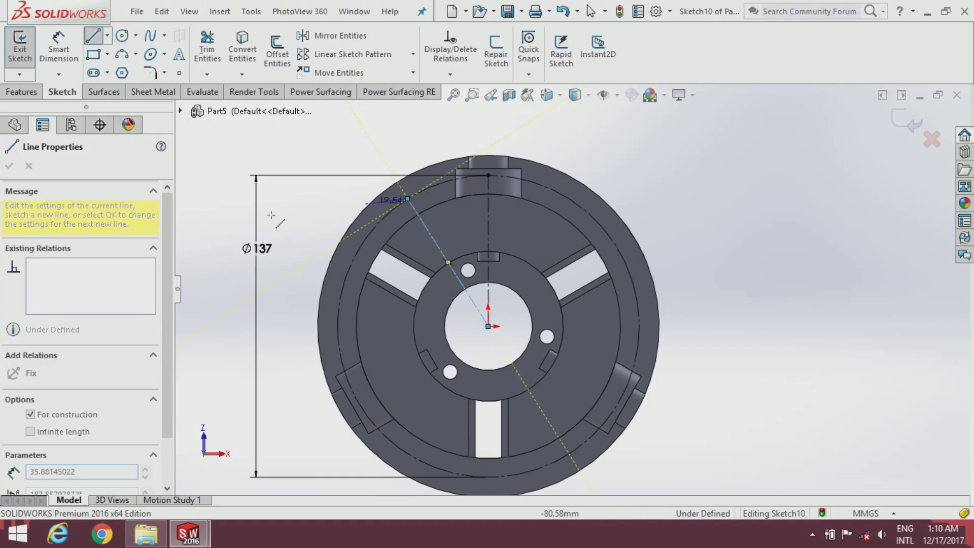
key(Escape)
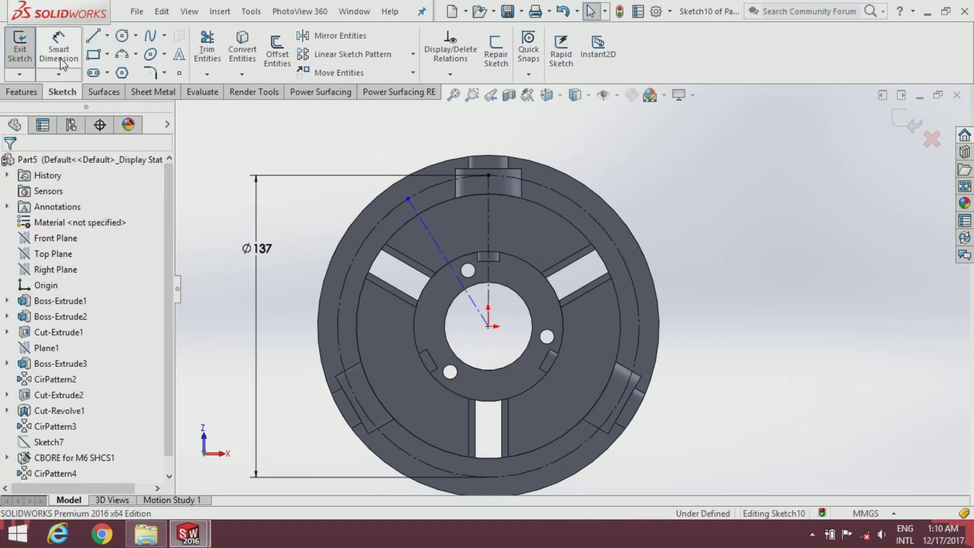
Step: Dimension the angled centreline at 30° from vertical and exit Sketch10
click(60, 62)
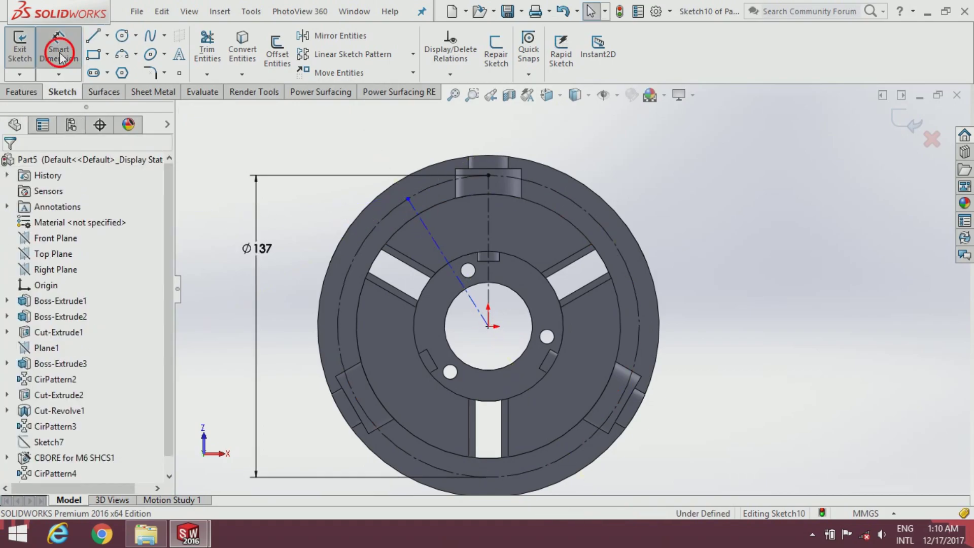
click(430, 239)
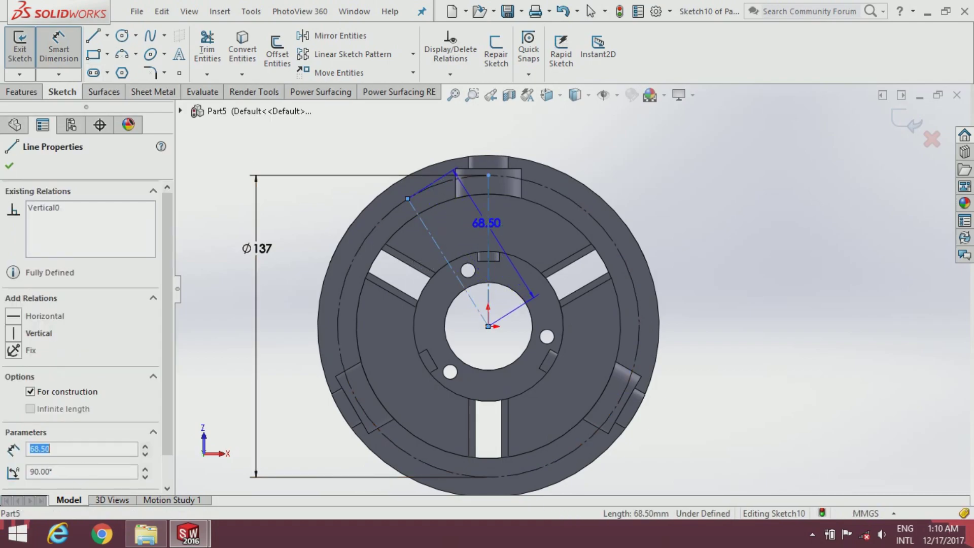
click(488, 234)
text(30)
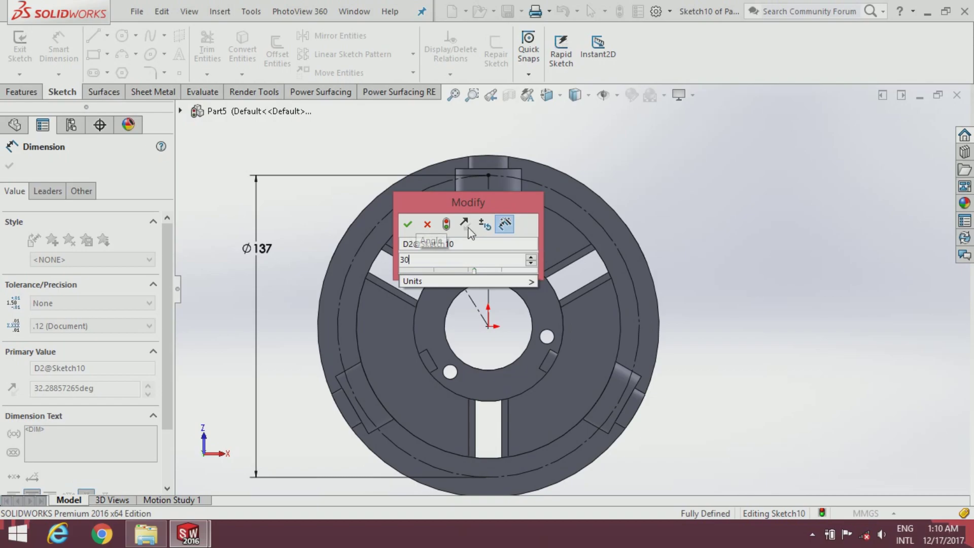
key(Return)
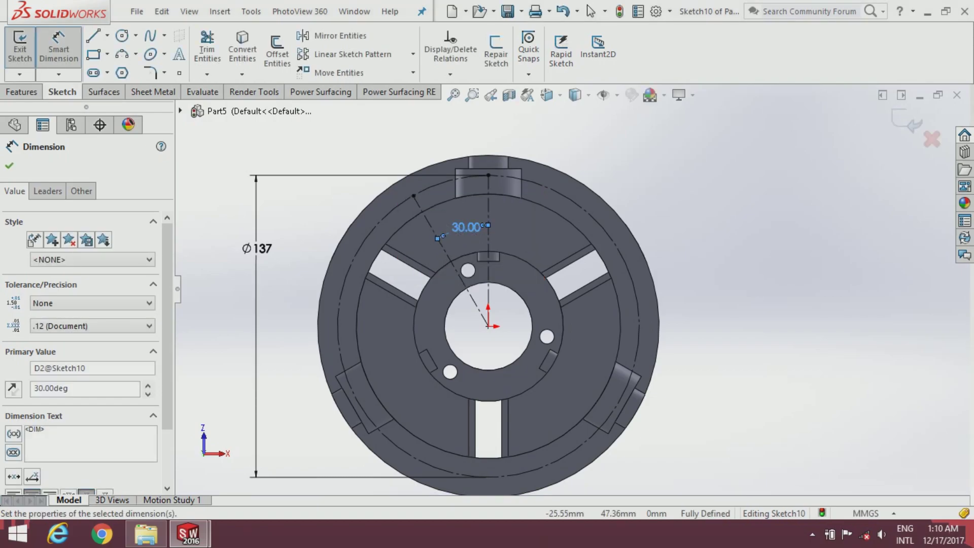
click(9, 165)
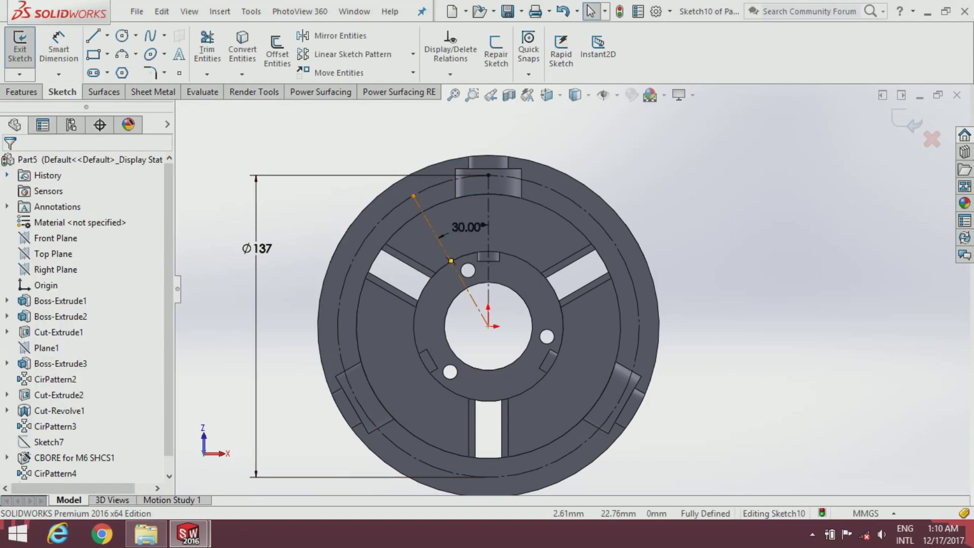
scroll(489, 276, up, 2)
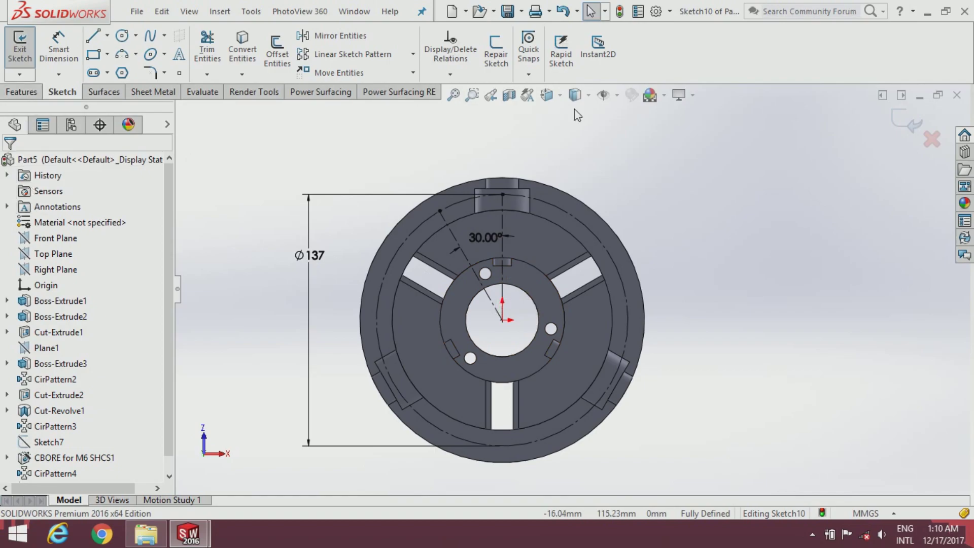
click(912, 126)
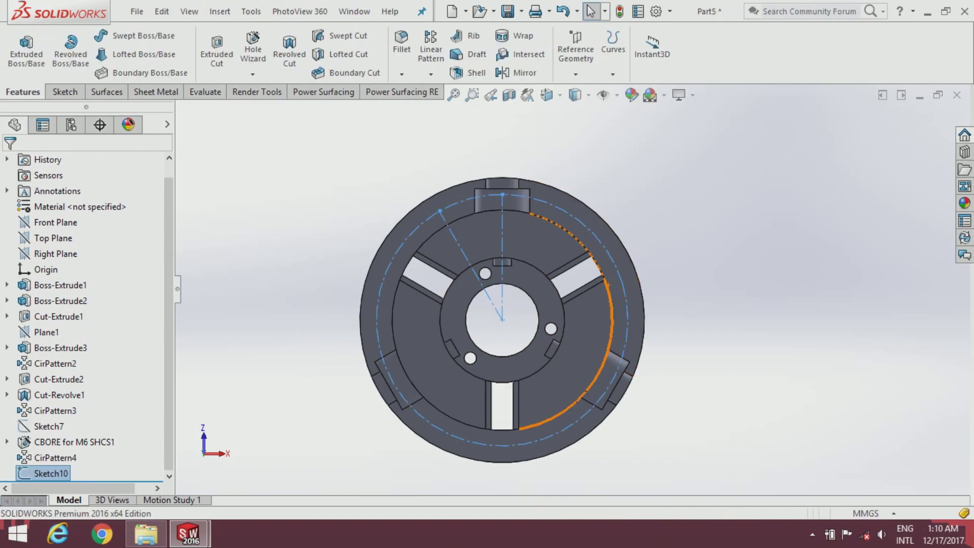
Step: Choose a bottoming tapped hole of size M8x1.25, leaving custom sizing off
click(374, 187)
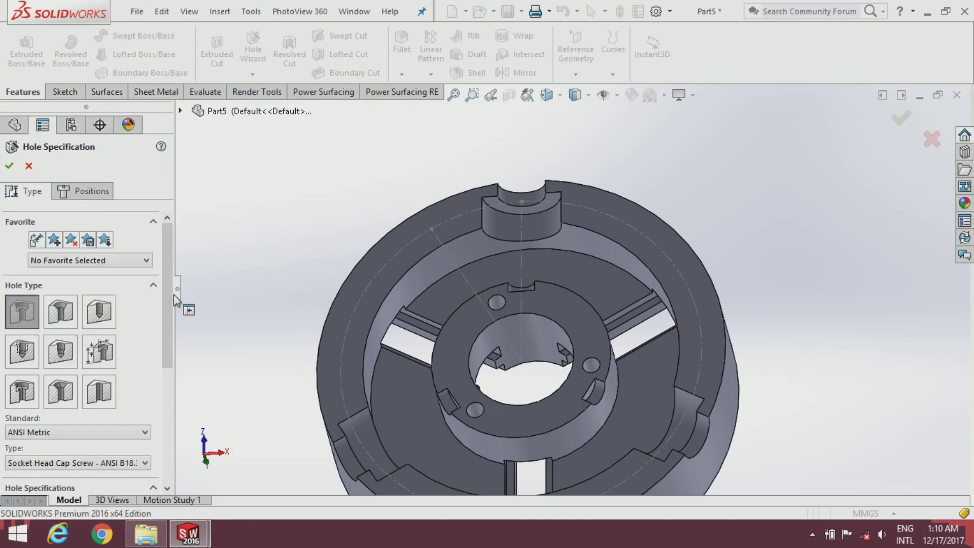
scroll(81, 305, down, 3)
click(25, 281)
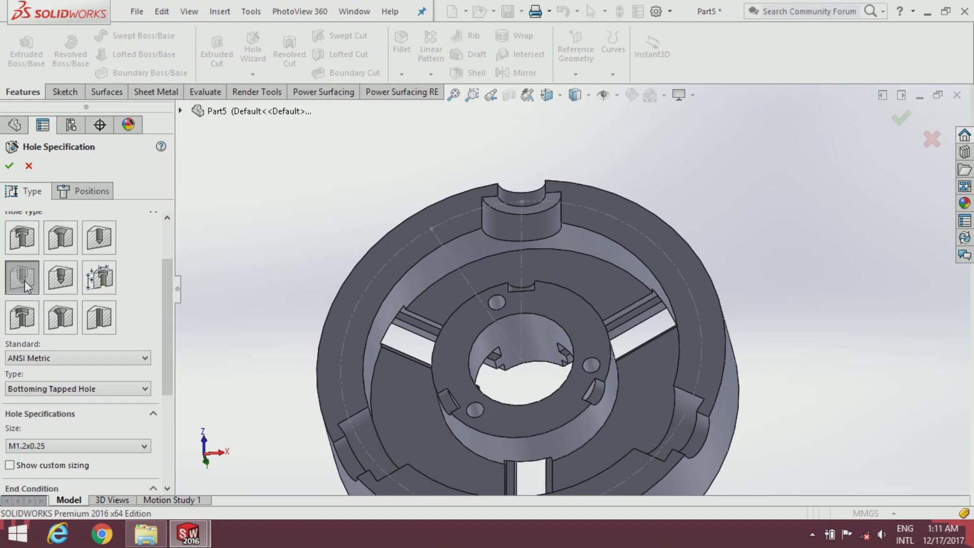
drag(167, 315, 167, 362)
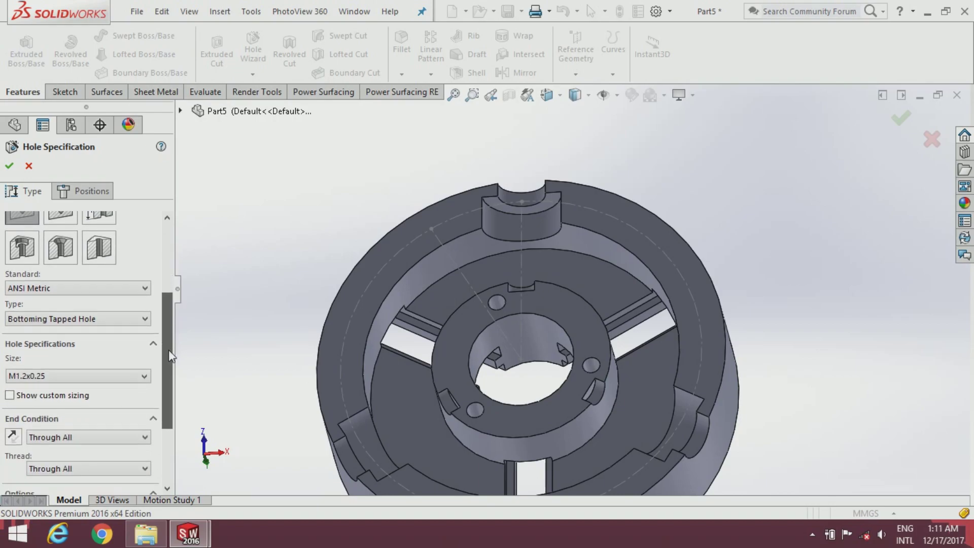
click(111, 351)
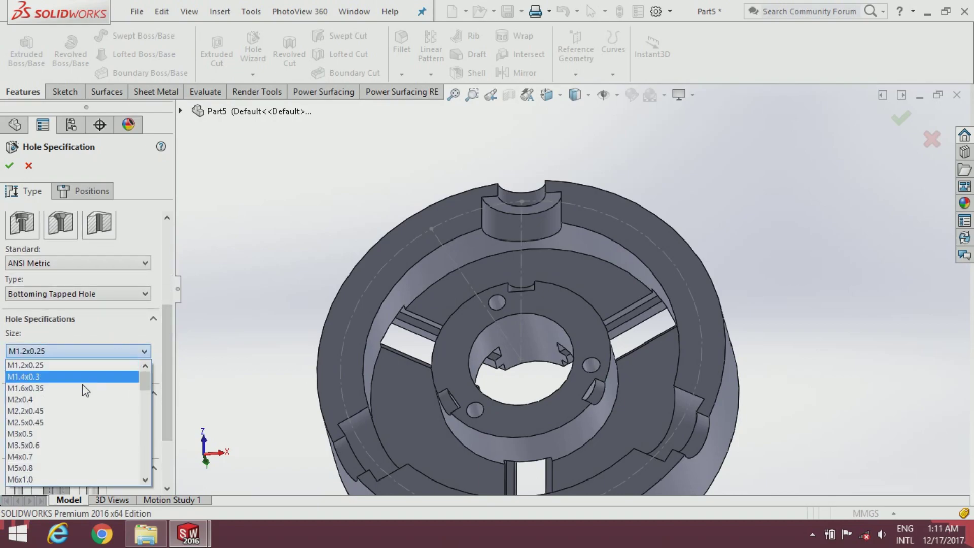
scroll(63, 421, down, 1)
scroll(57, 416, down, 2)
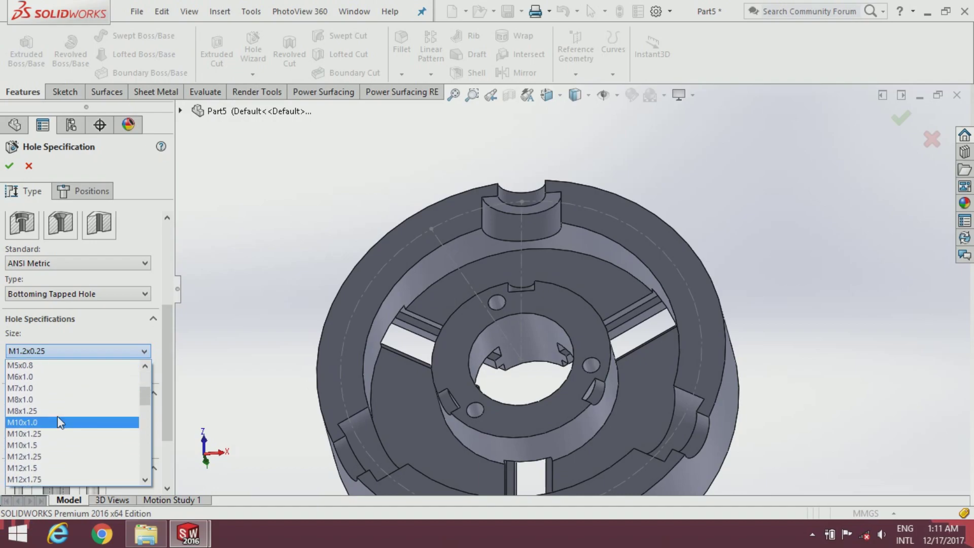
click(53, 411)
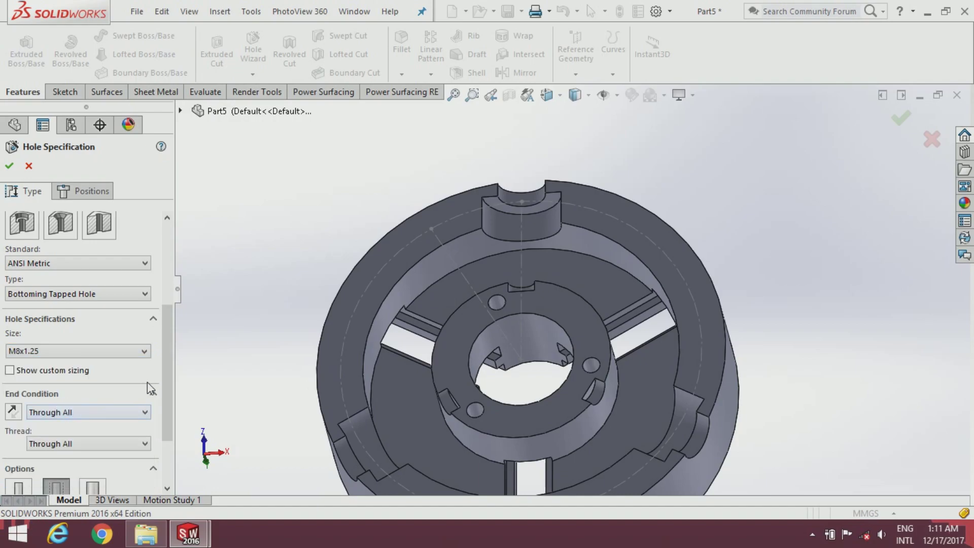
scroll(163, 385, down, 2)
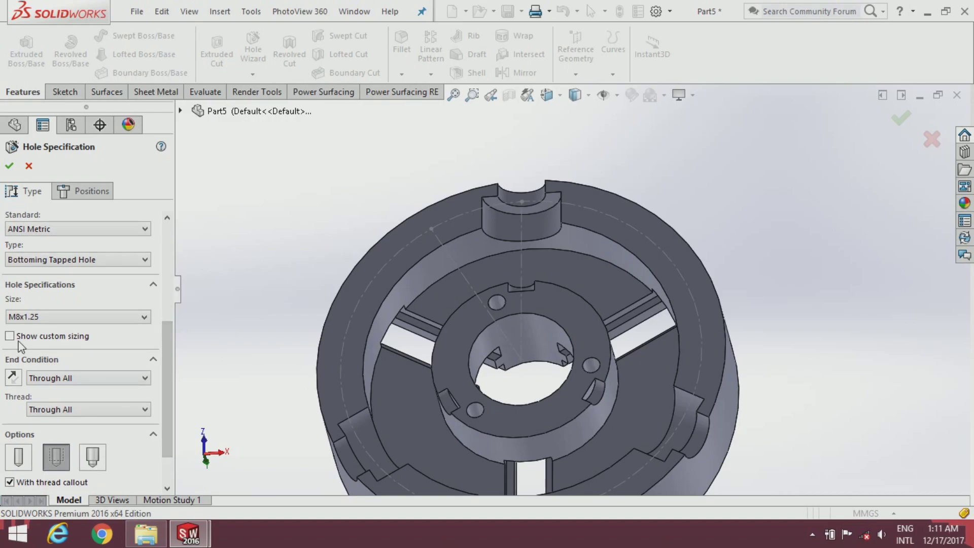
click(18, 341)
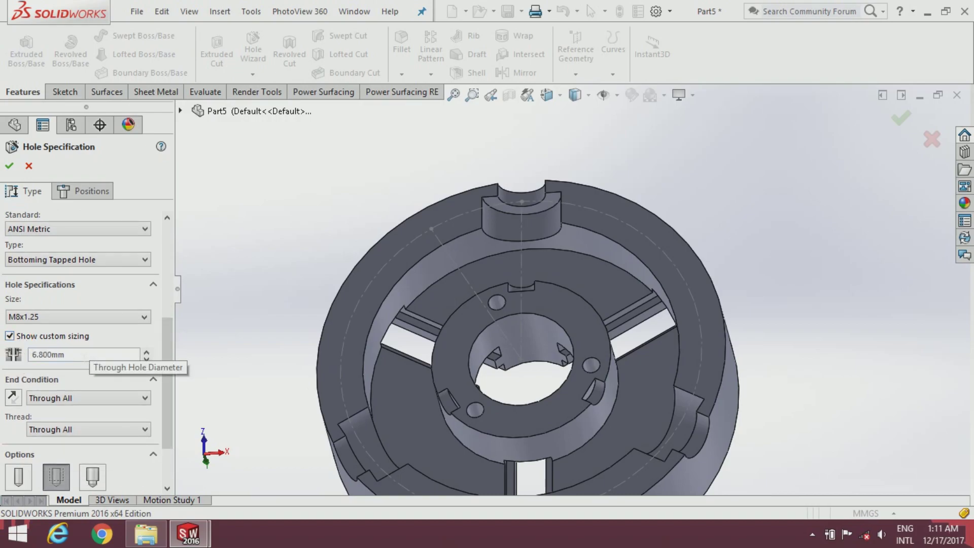
click(13, 338)
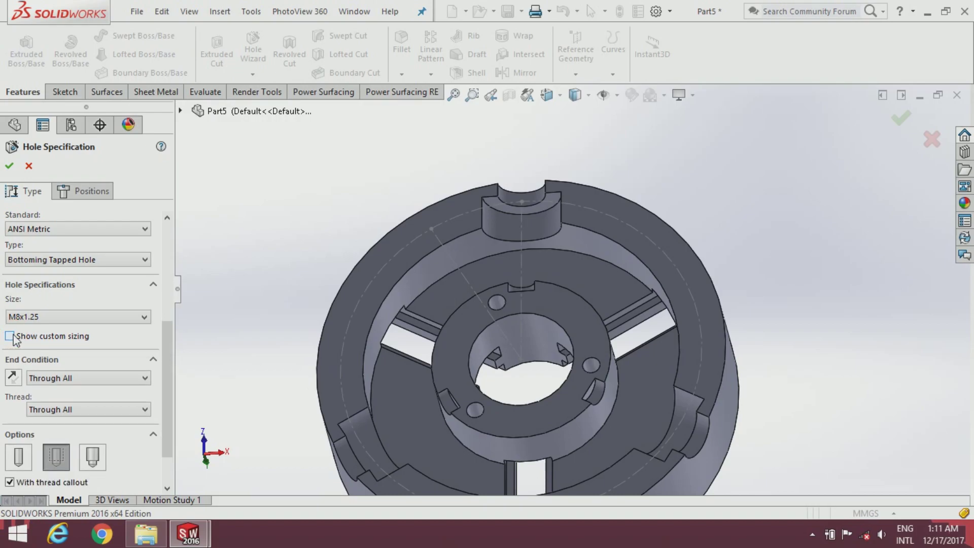
Step: Make the hole Blind at 25 mm depth with 16 mm thread
click(84, 380)
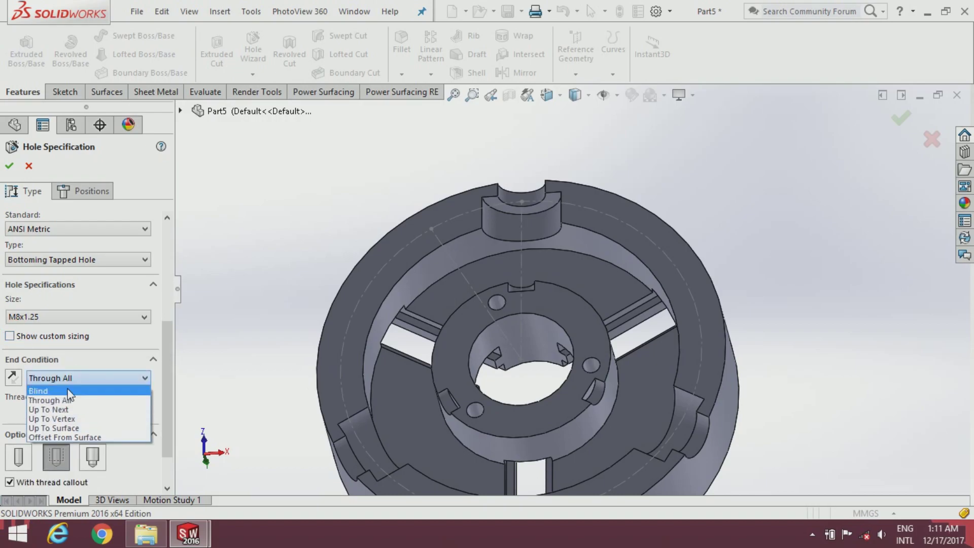
click(70, 391)
text(25)
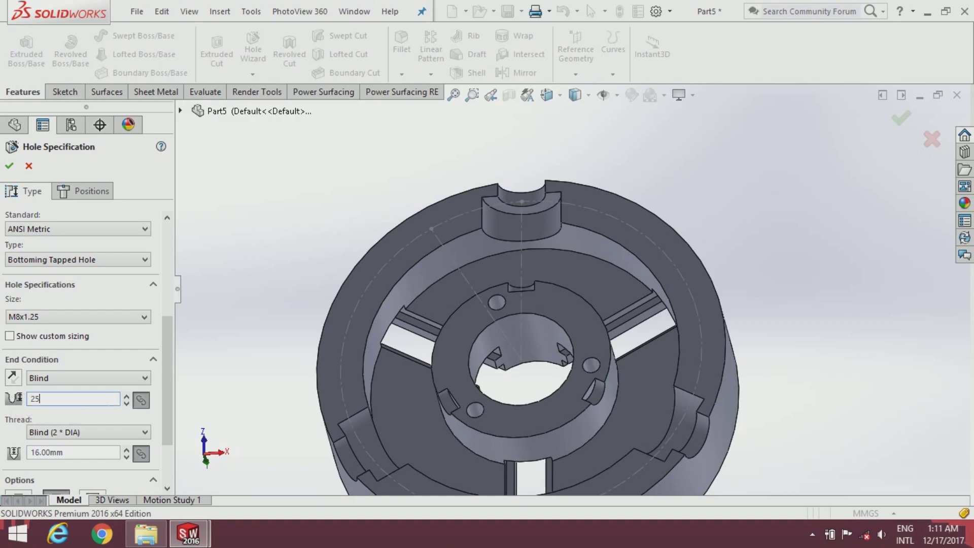
key(Return)
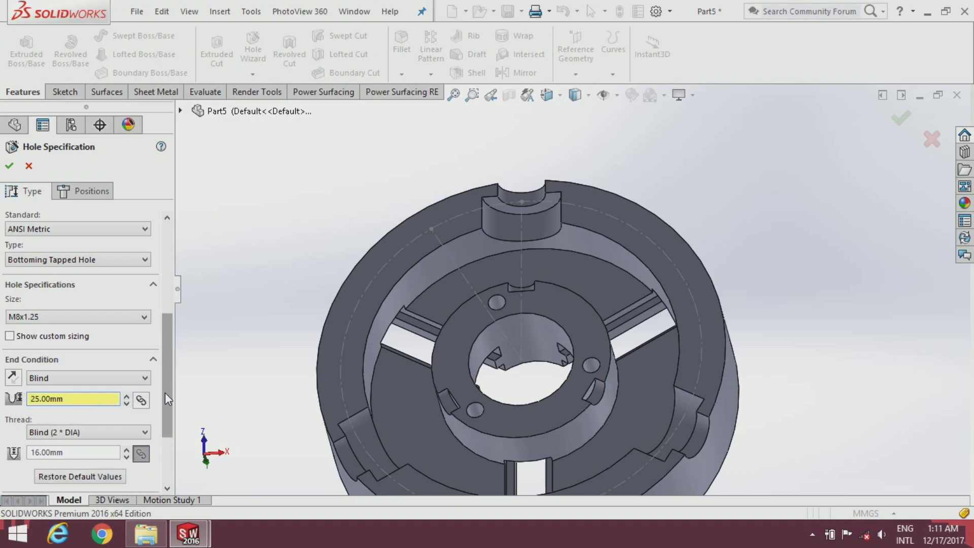
mouse_move(165, 391)
mouse_down()
mouse_move(163, 425)
mouse_move(165, 363)
mouse_up()
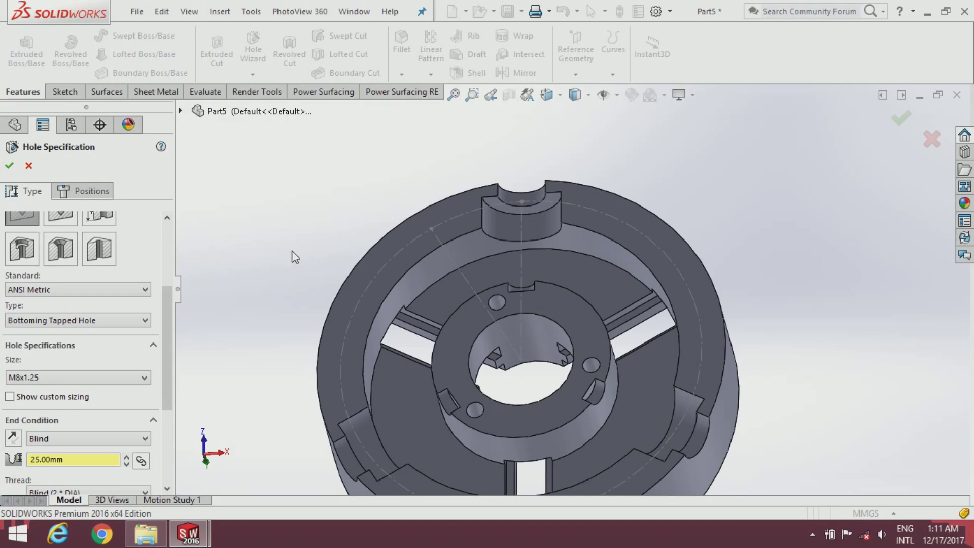
click(82, 194)
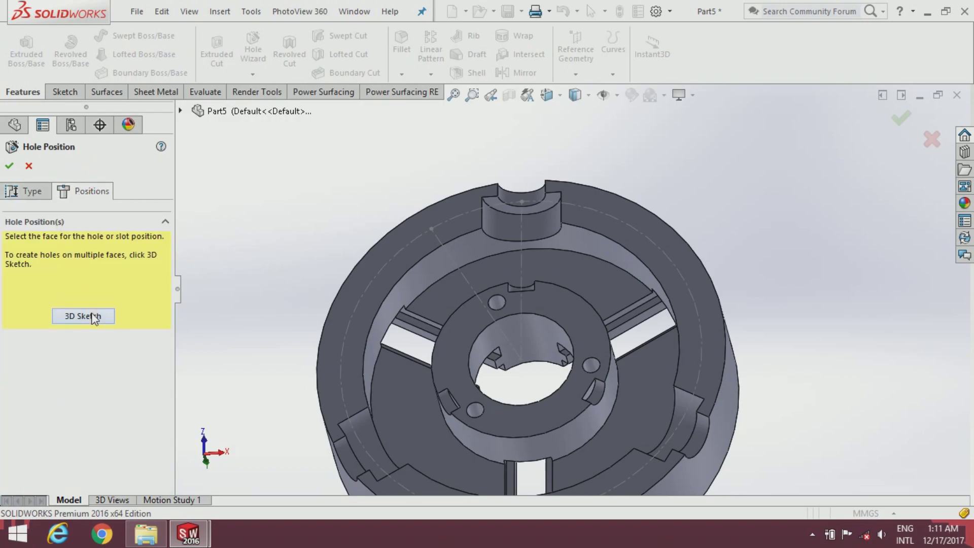
Step: Place the M8x1.25 tapped hole on the rim face at the angled line's sketch point
click(93, 318)
scroll(426, 218, down, 4)
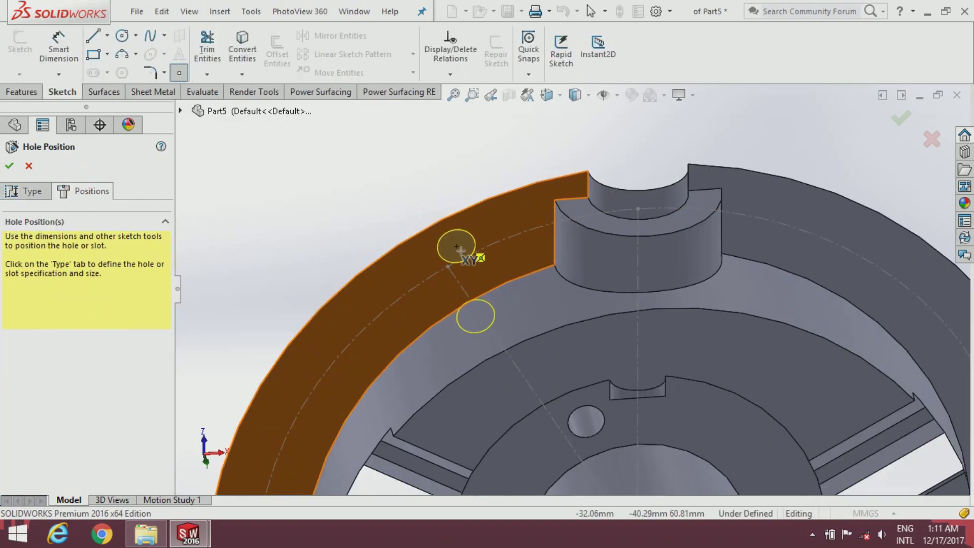
scroll(459, 272, down, 2)
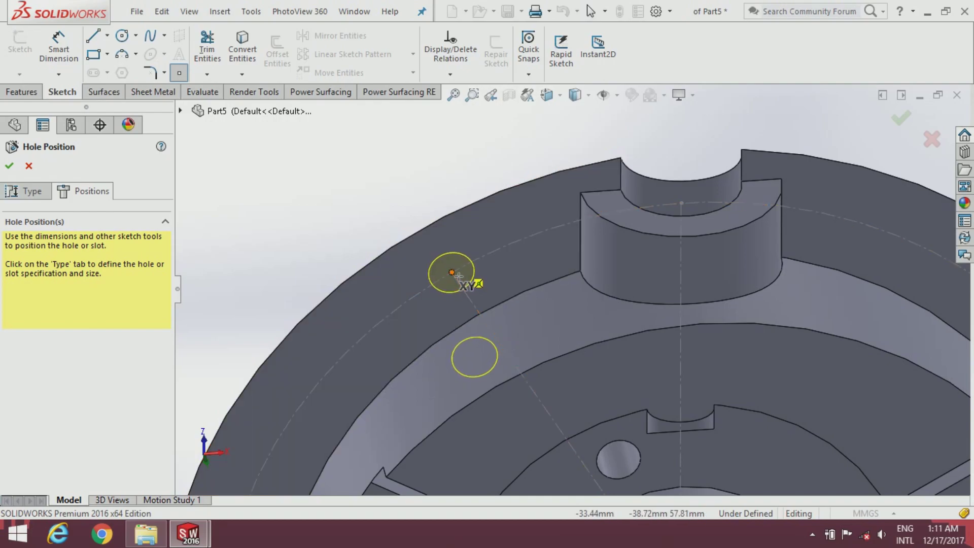
click(456, 274)
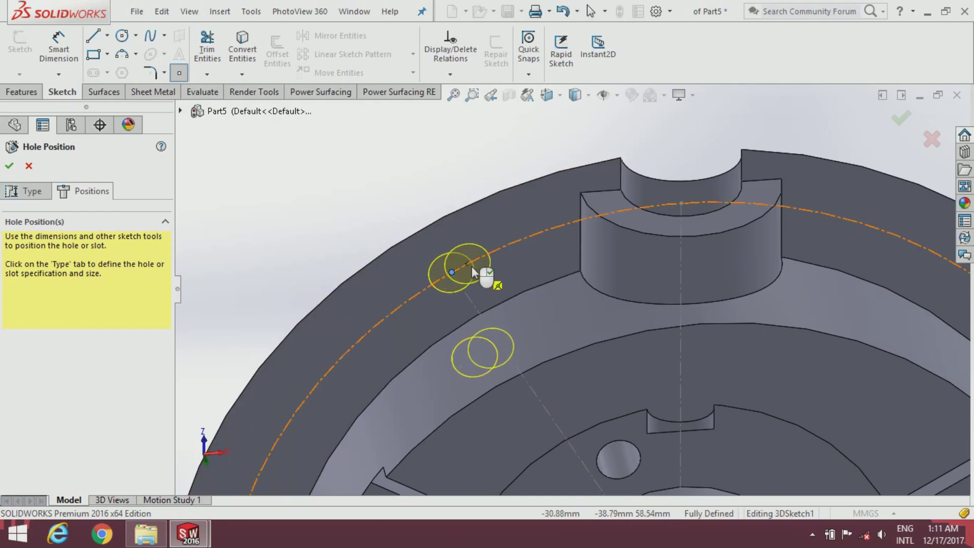
click(9, 167)
mouse_move(437, 279)
middle_down()
mouse_move(461, 310)
mouse_move(535, 344)
mouse_move(529, 276)
middle_up()
scroll(460, 310, up, 3)
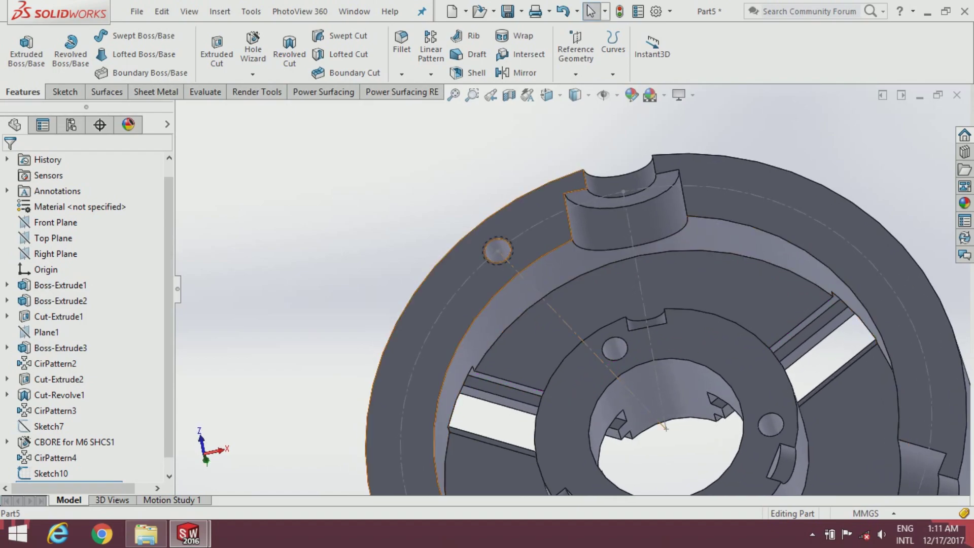
click(431, 75)
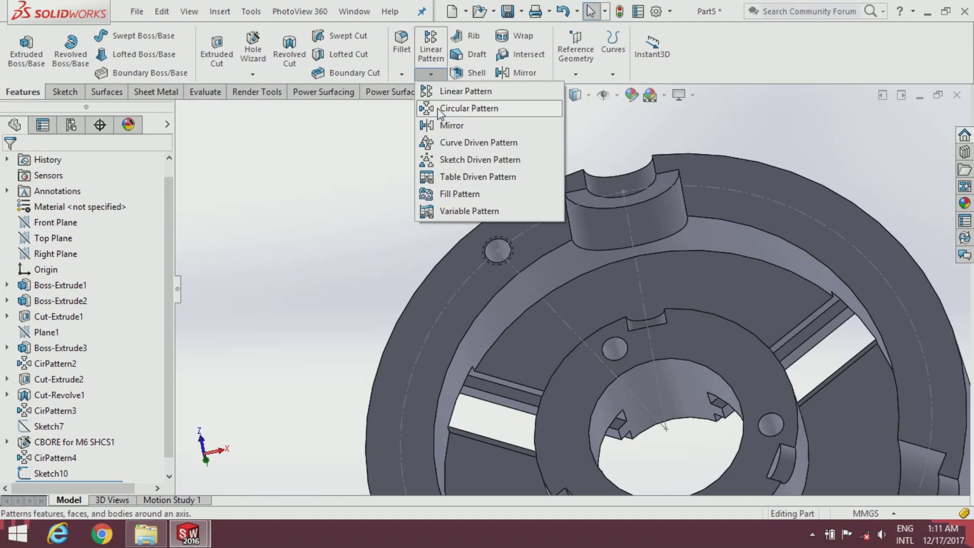
Step: Mirror M8x1.25 Tapped Hole1 across the Right Plane as Mirror1
click(377, 143)
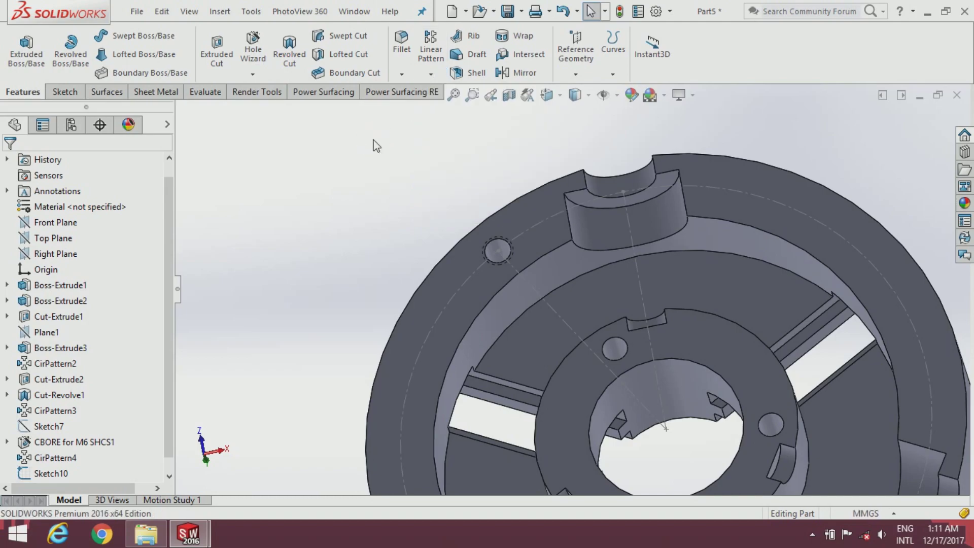
click(516, 73)
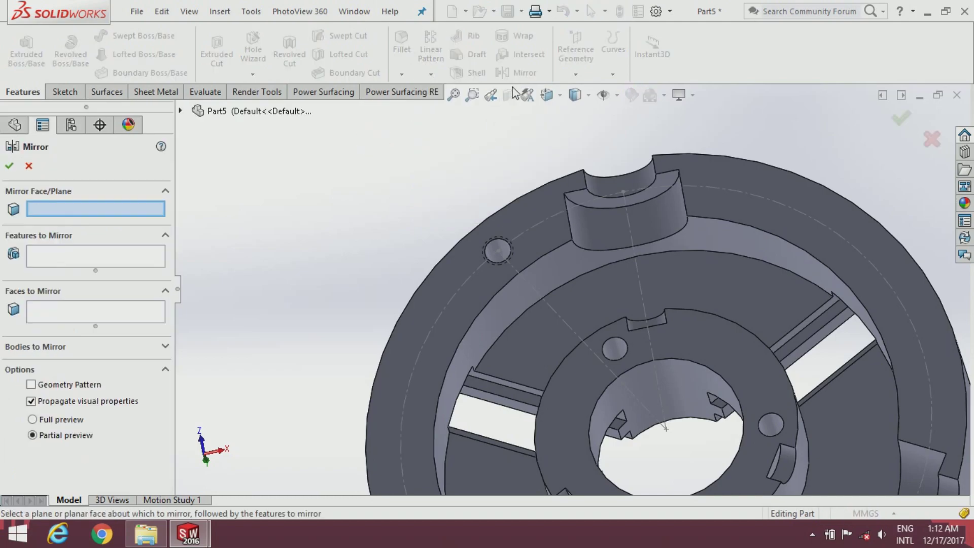
key(z)
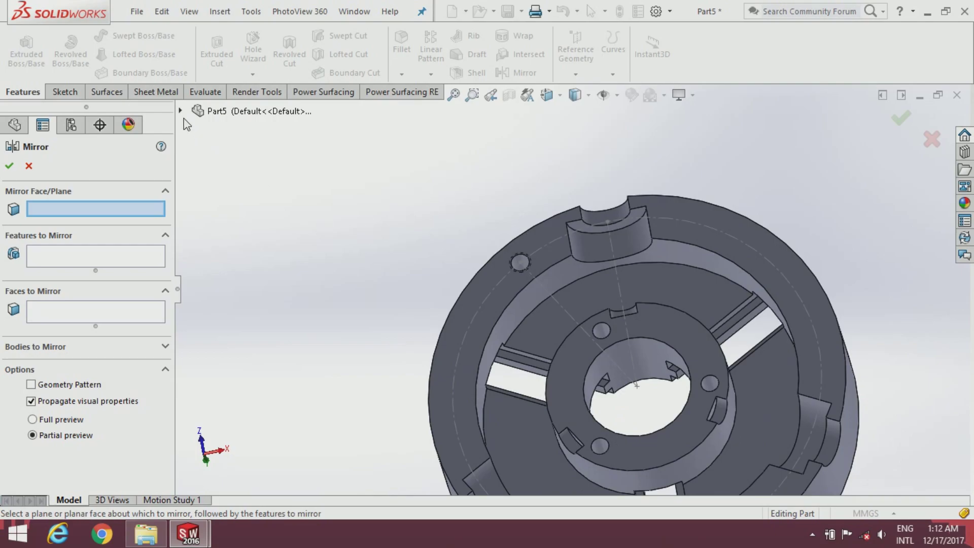
click(181, 111)
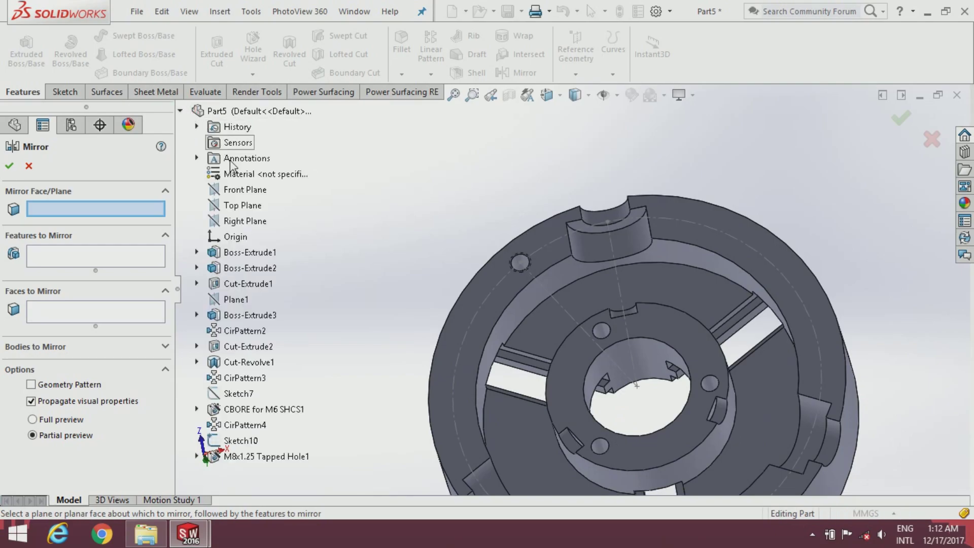
click(234, 223)
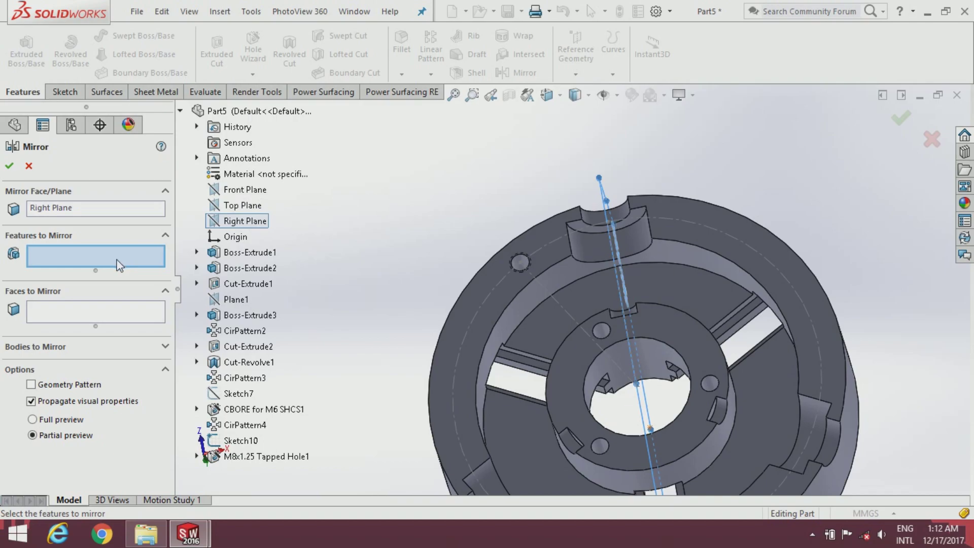
click(258, 458)
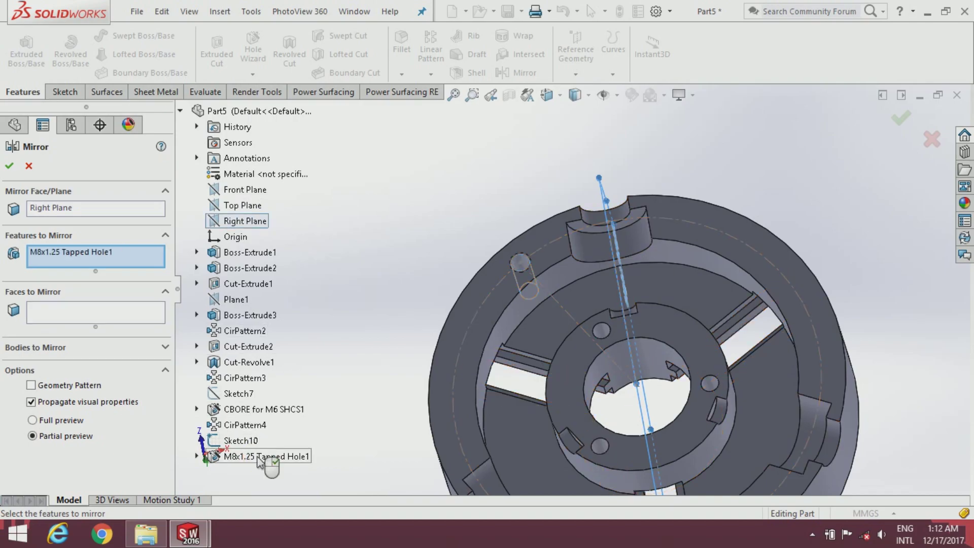
click(10, 166)
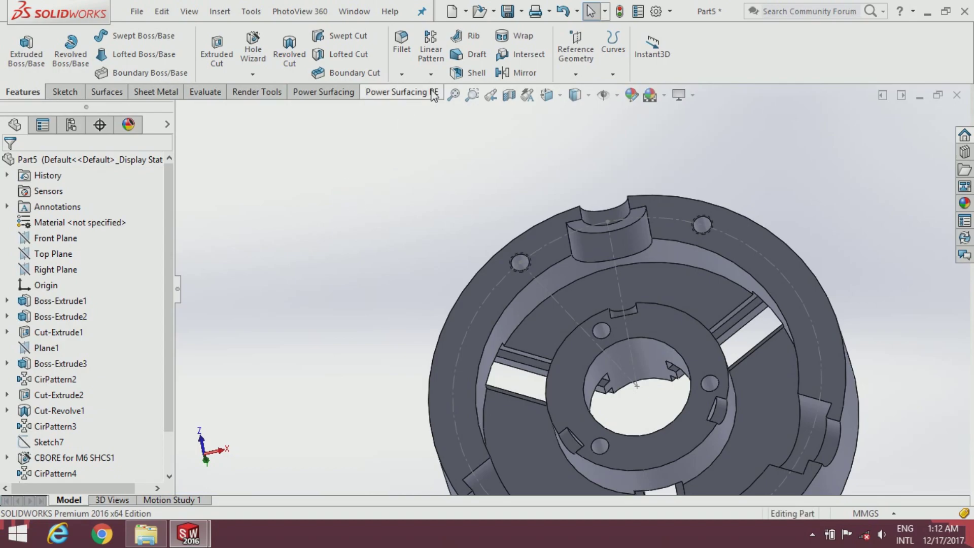
click(431, 75)
Step: Circular-pattern Tapped Hole1 and Mirror1 around the outer rim edge: 3 instances over 360°
click(438, 108)
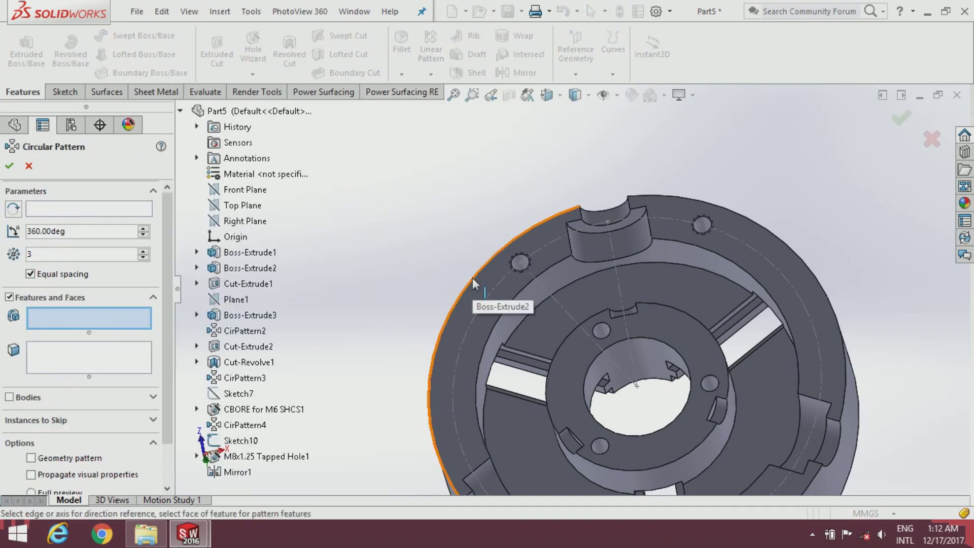
click(146, 208)
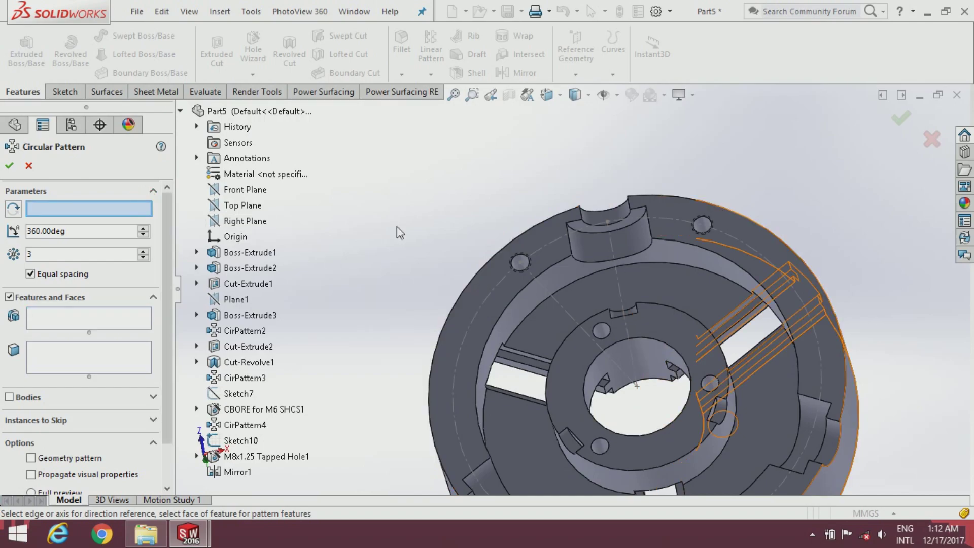
click(480, 277)
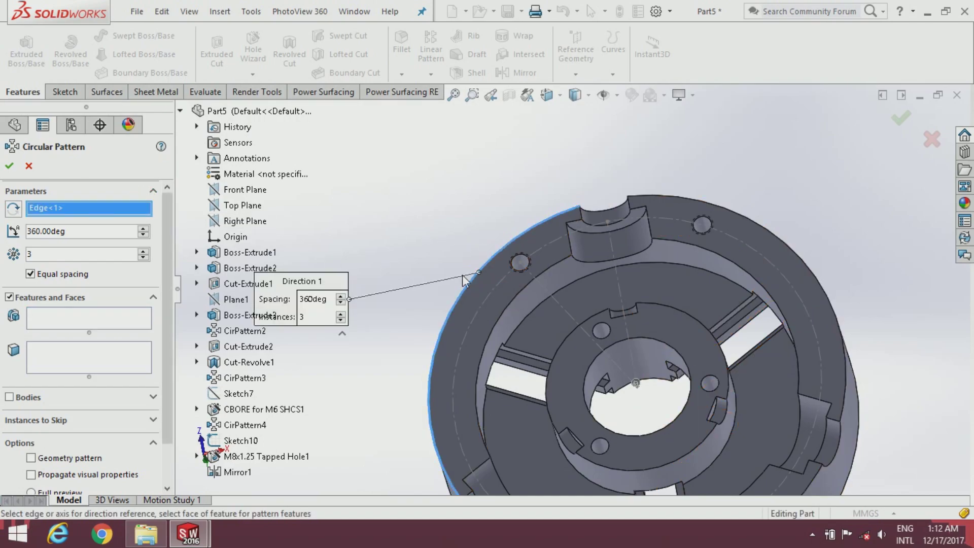
click(48, 321)
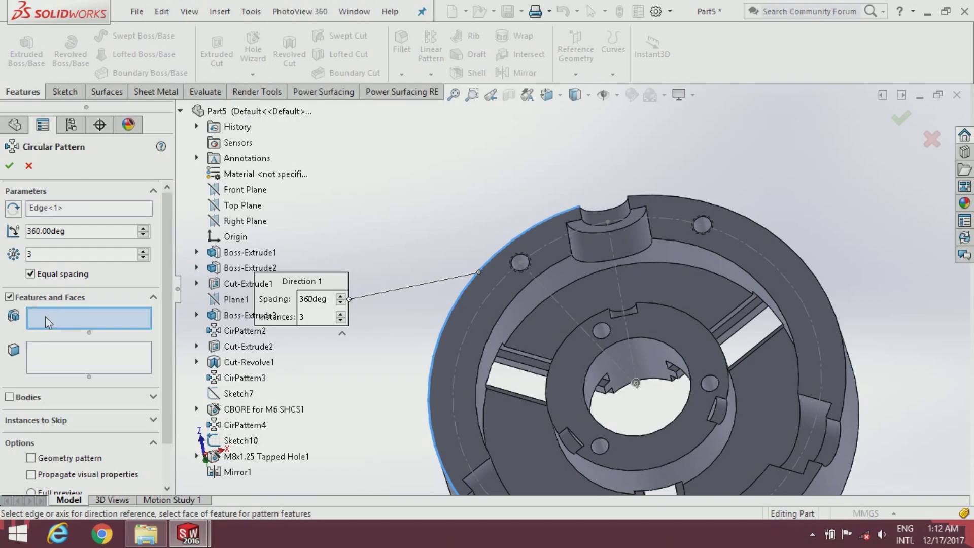
click(267, 456)
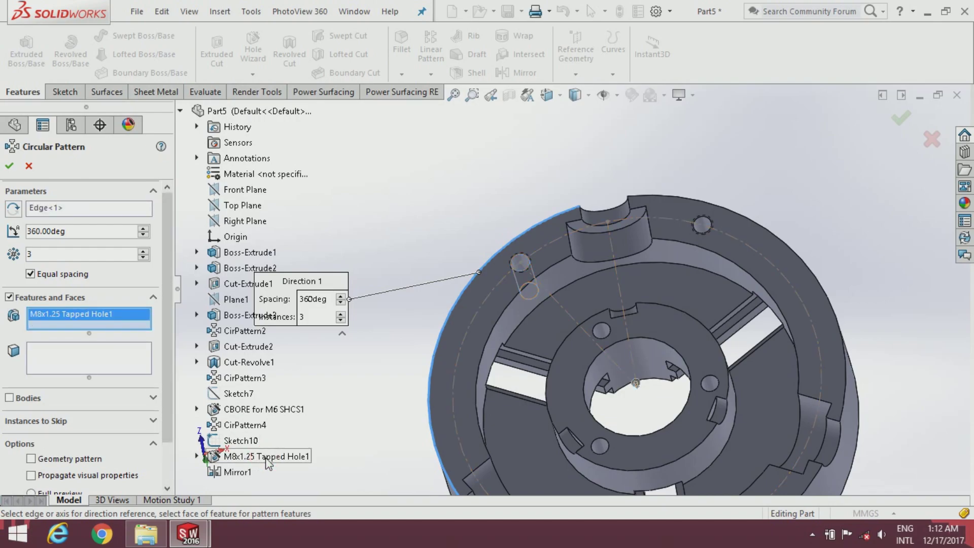
click(238, 472)
click(272, 454)
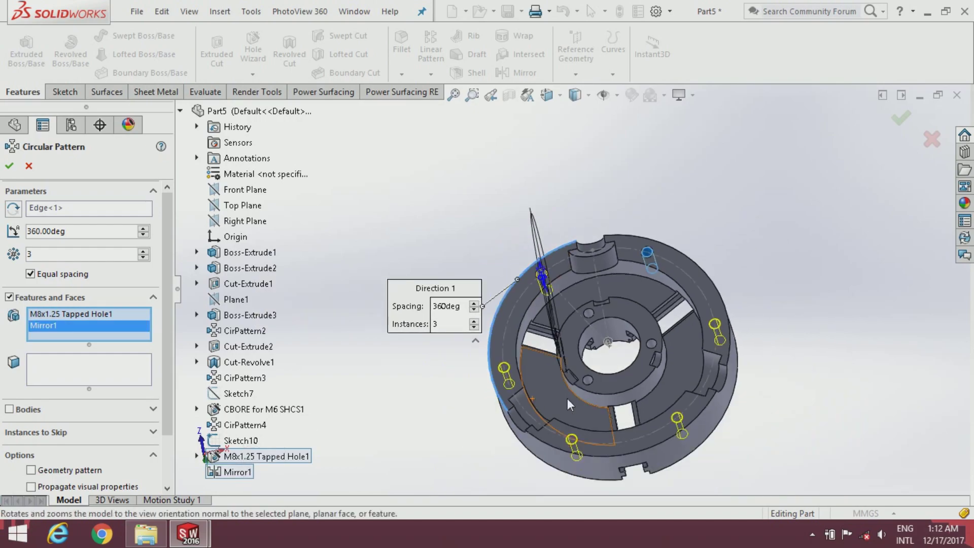
click(14, 171)
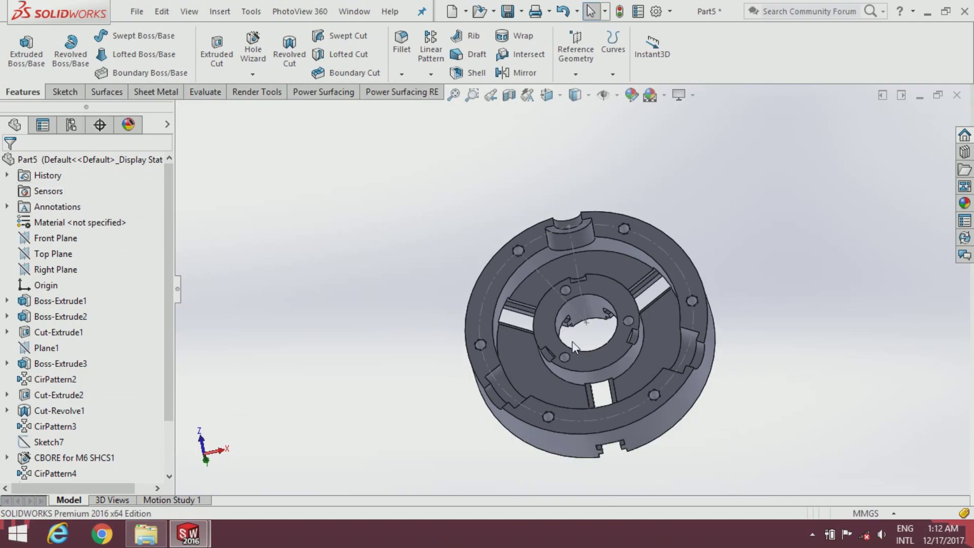
Step: Hide the Sketch10 construction circle, orbit to the jaw face, and start a Chamfer
scroll(478, 294, down, 2)
click(442, 276)
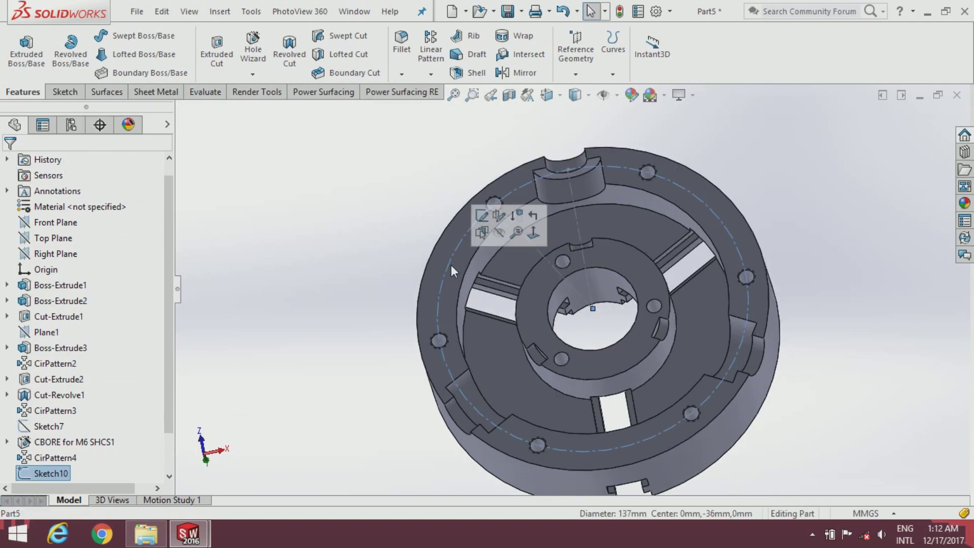
click(498, 233)
mouse_move(497, 281)
middle_down()
mouse_move(477, 407)
mouse_move(511, 304)
mouse_move(499, 269)
mouse_move(548, 213)
mouse_move(610, 320)
middle_up()
scroll(511, 304, down, 3)
scroll(610, 321, up, 3)
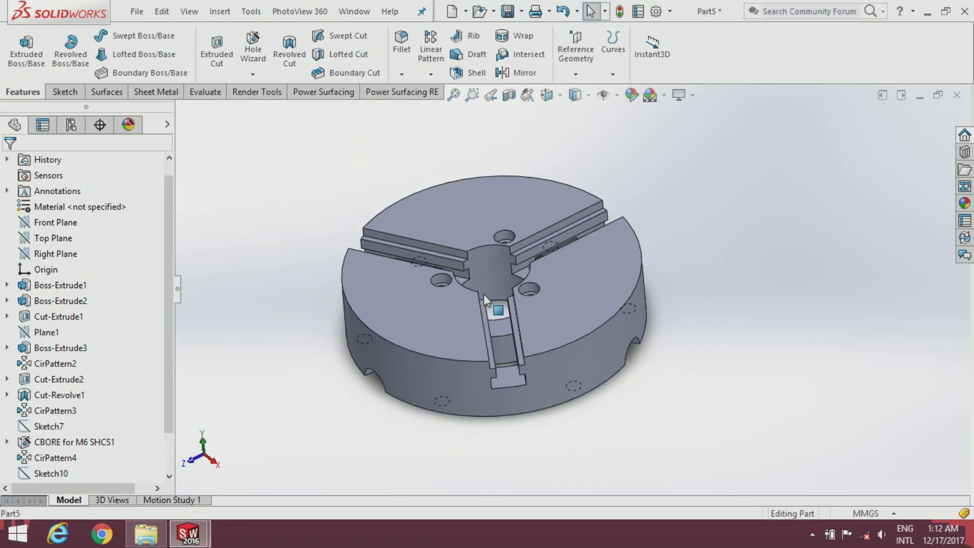
click(496, 293)
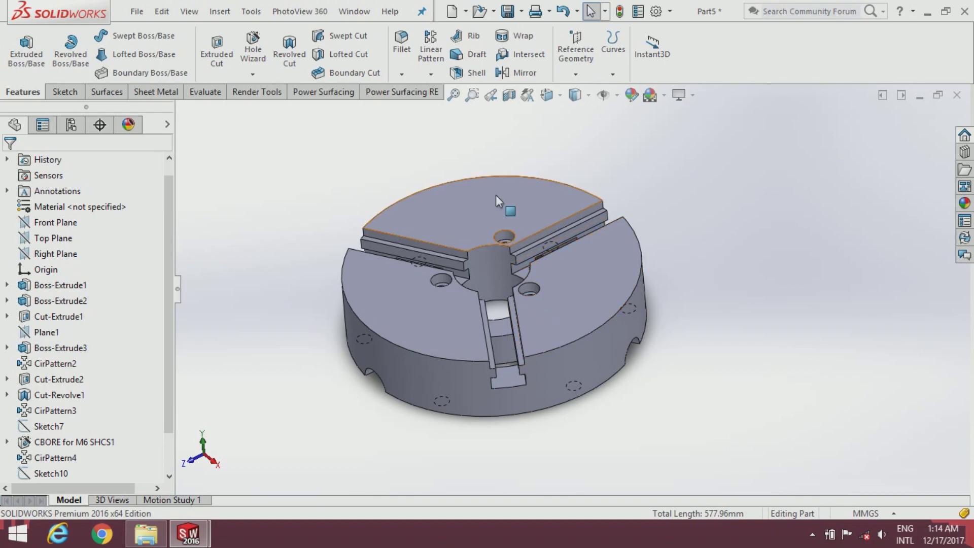
click(402, 74)
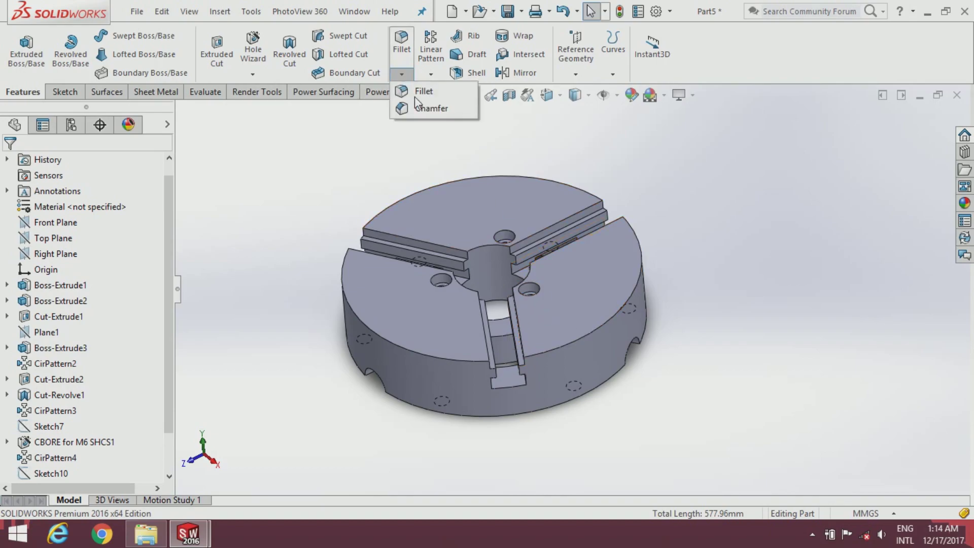
click(423, 108)
Step: Change the chamfer distance from 10 mm to 0.5 mm, keeping the 45° angle
scroll(512, 366, down, 2)
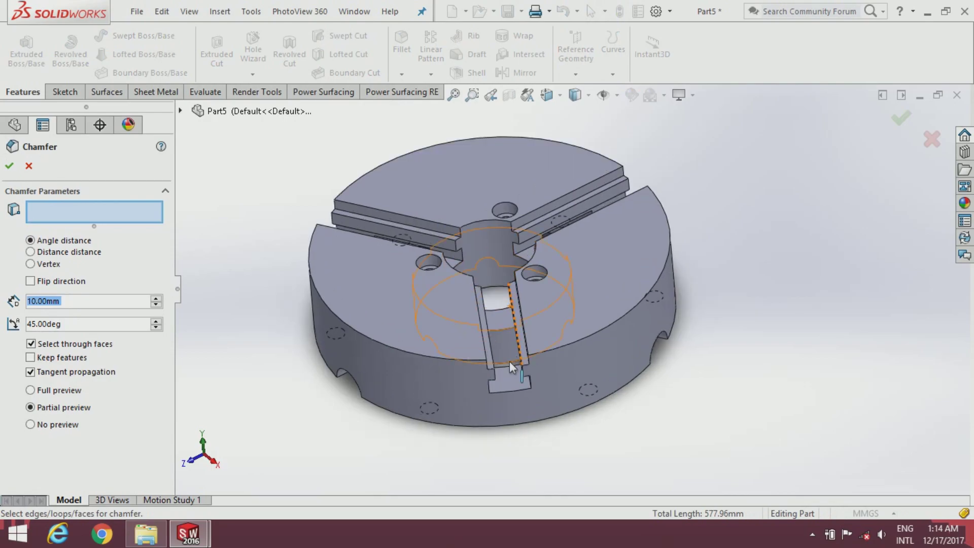
middle_drag(513, 366, 471, 406)
click(88, 305)
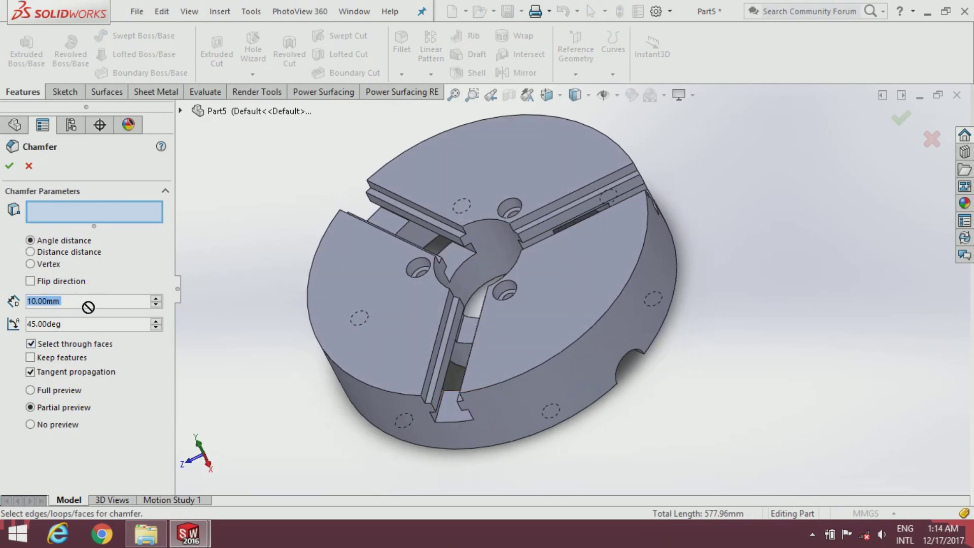
text(0.5)
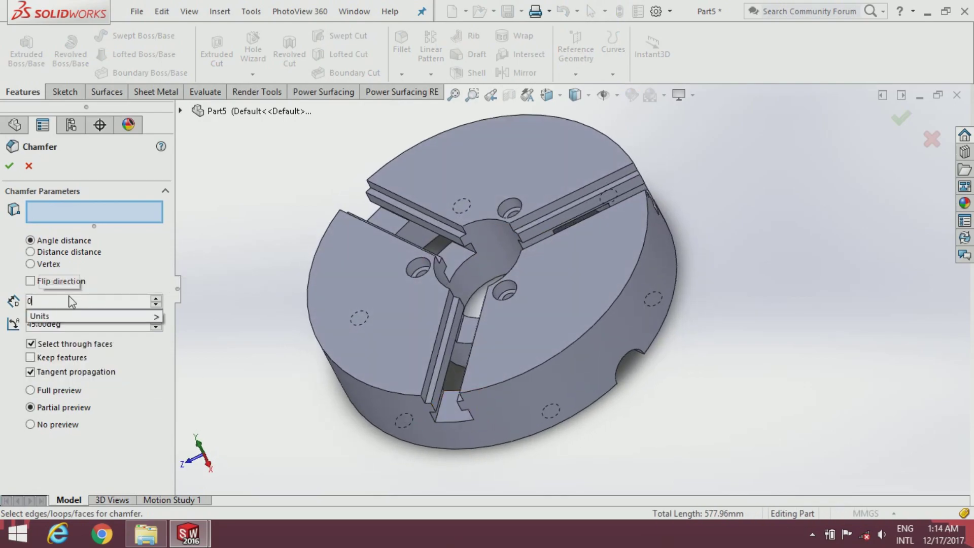
key(Return)
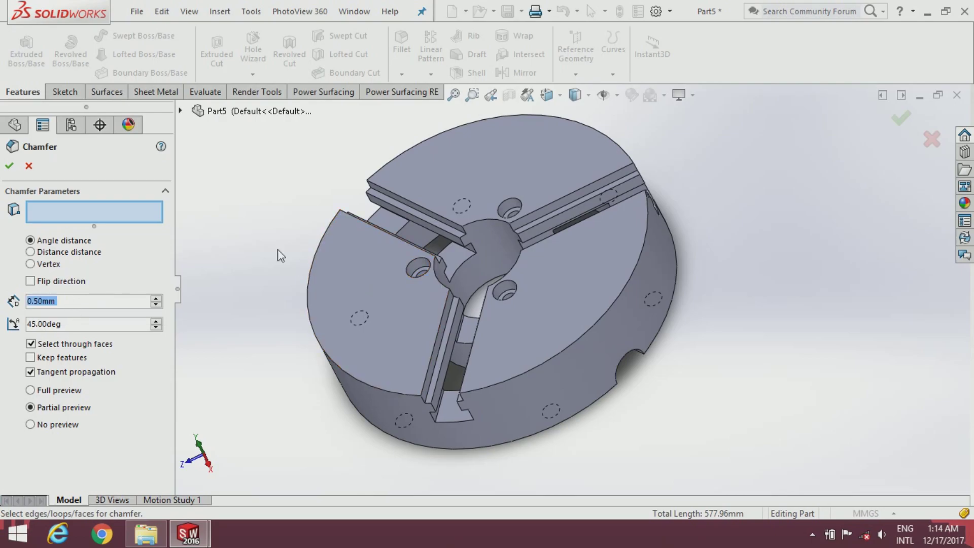
scroll(365, 380, down, 3)
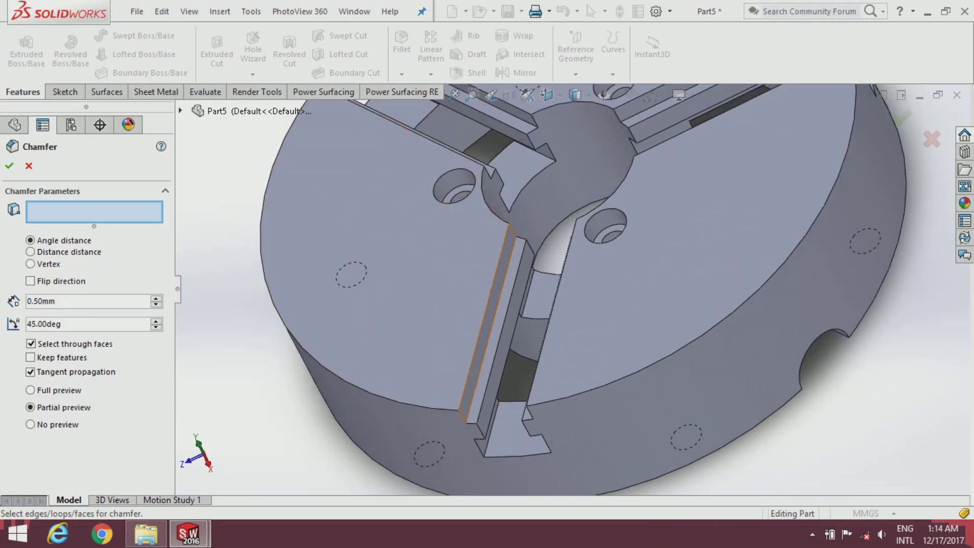
Step: Add the first jaw slot's vertical and slot-bottom edges to the 0.5 mm chamfer
click(488, 324)
scroll(477, 421, down, 2)
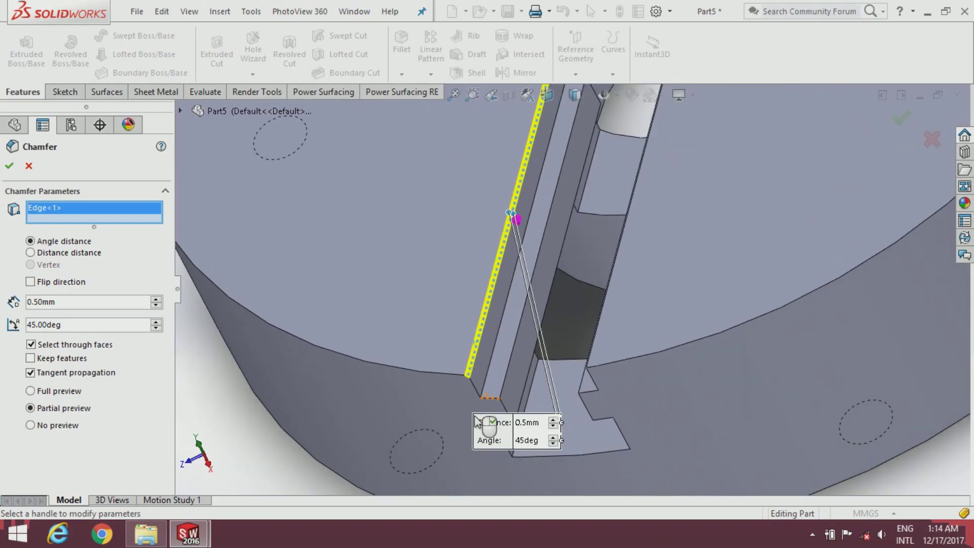
click(477, 394)
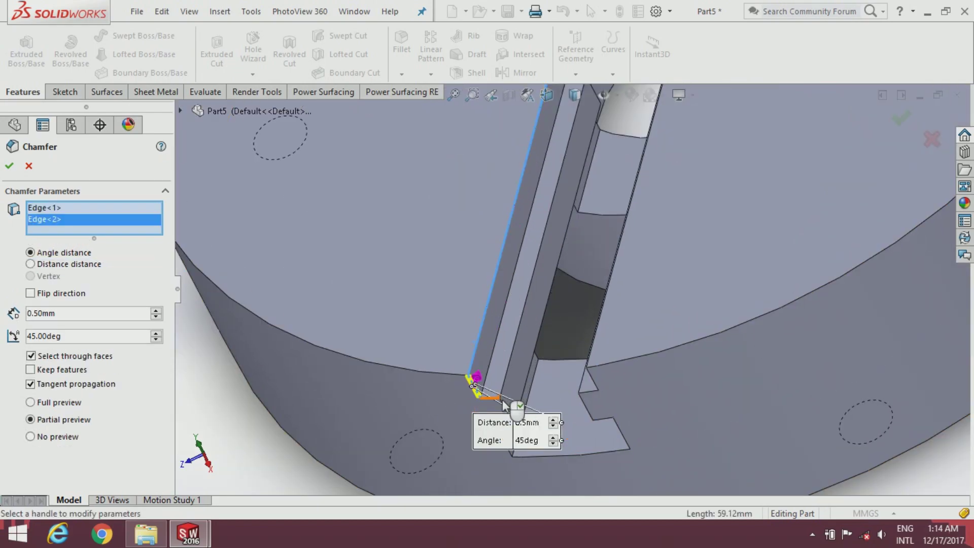
middle_drag(500, 406, 516, 376)
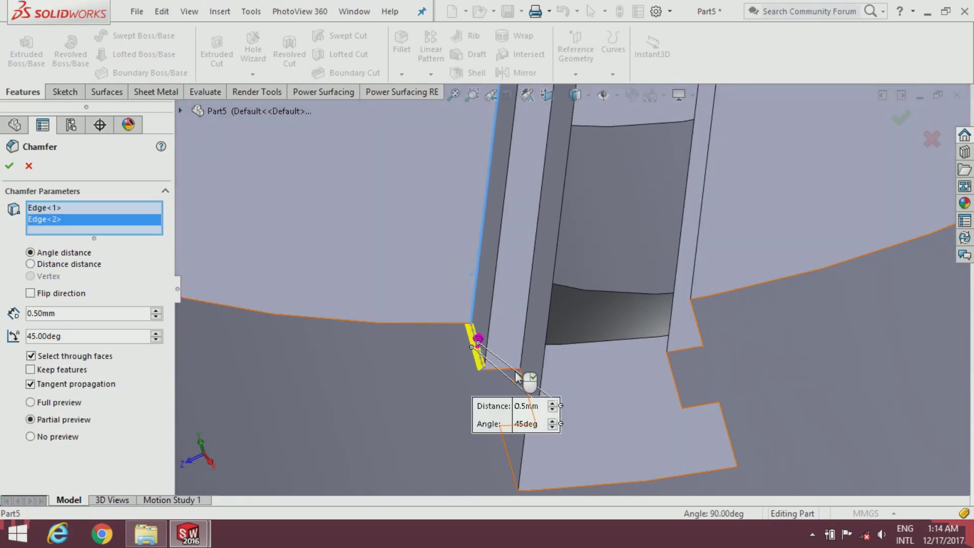
click(513, 375)
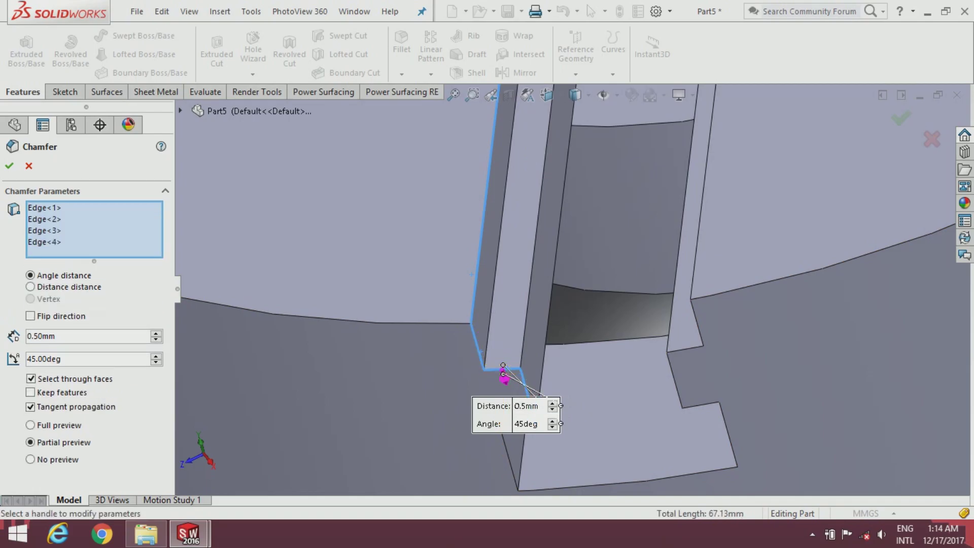
mouse_move(504, 374)
middle_down()
mouse_move(535, 394)
mouse_move(512, 370)
mouse_move(484, 404)
mouse_move(553, 442)
middle_up()
click(512, 370)
click(538, 401)
click(476, 375)
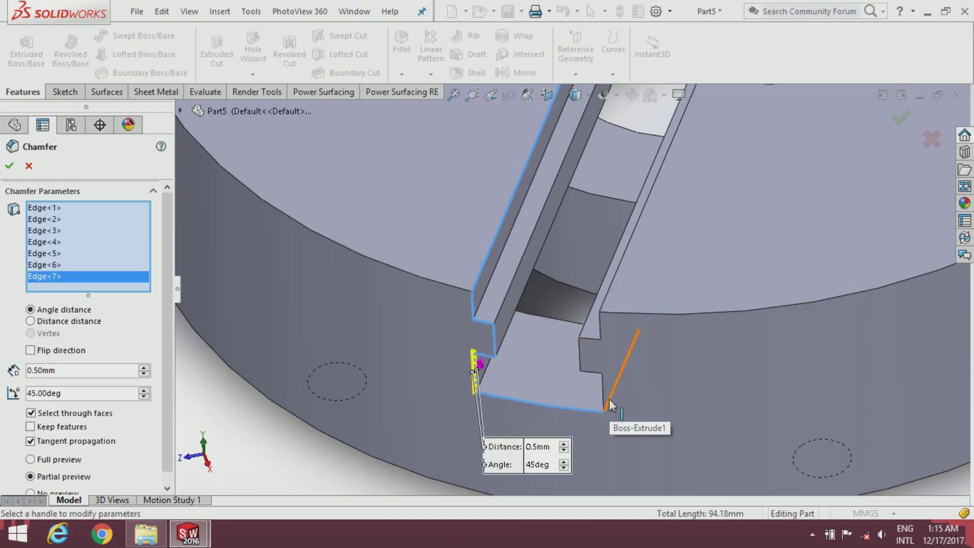
click(603, 355)
click(598, 375)
click(590, 357)
click(583, 341)
click(611, 317)
Step: Add further slot edges and slot corner edges, removing an accidental face pick
mouse_move(611, 317)
middle_down()
mouse_move(633, 218)
mouse_move(666, 243)
middle_up()
scroll(665, 243, down, 2)
click(651, 247)
scroll(635, 255, down, 2)
click(655, 247)
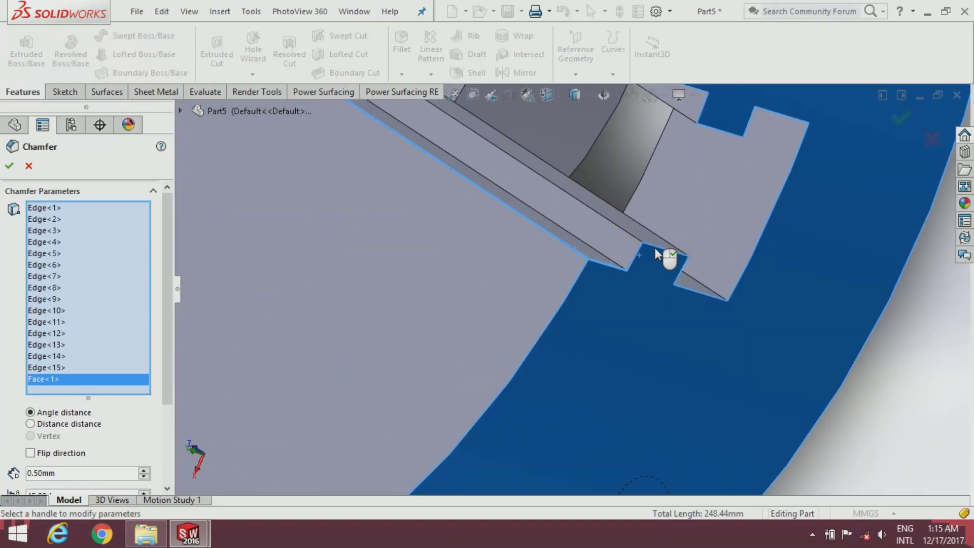
key(Delete)
click(634, 254)
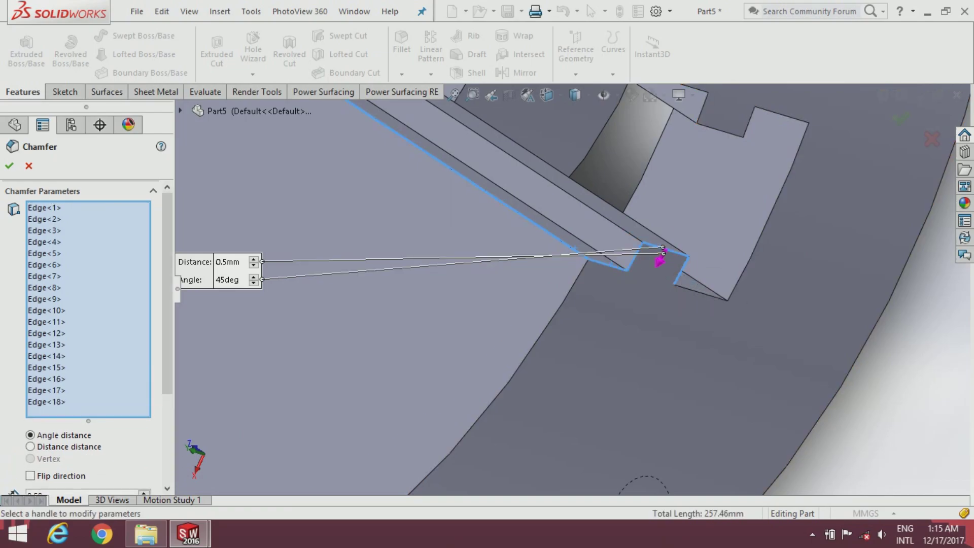
click(677, 269)
click(694, 294)
click(548, 286)
middle_drag(547, 286, 678, 215)
scroll(680, 208, down, 2)
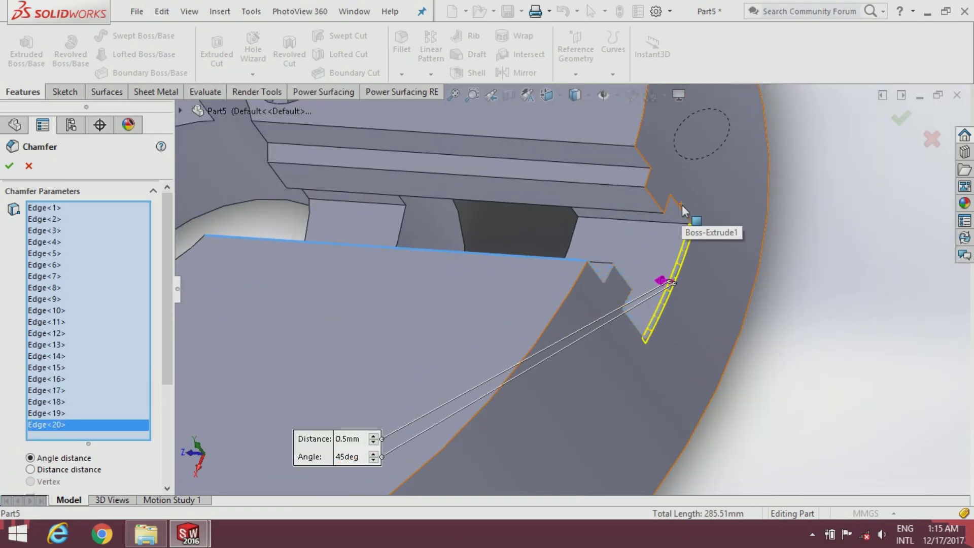
click(678, 210)
scroll(678, 210, down, 2)
click(656, 209)
click(635, 200)
click(631, 173)
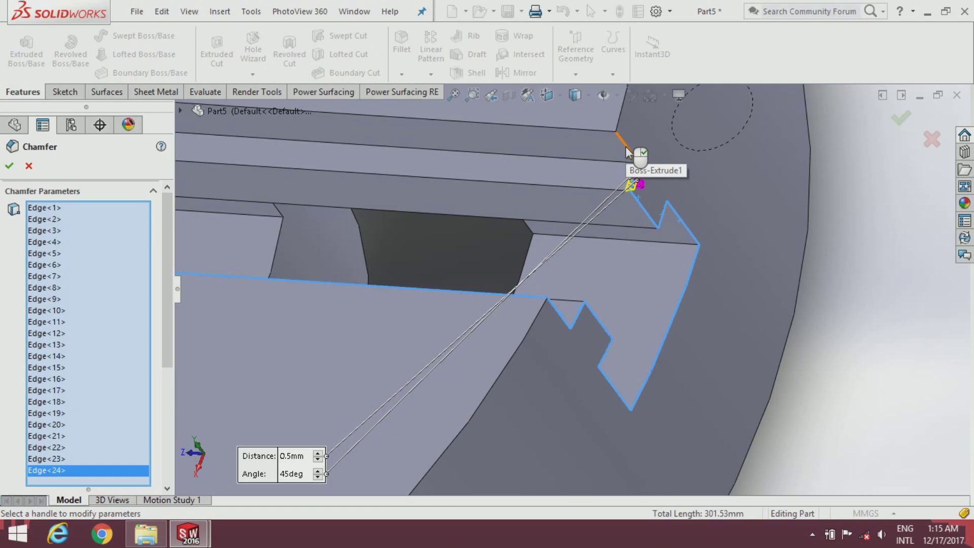
click(624, 149)
scroll(624, 147, up, 5)
Step: Add another jaw slot's long edge and its neighbouring edges to the chamfer
middle_drag(507, 274, 558, 304)
scroll(573, 366, down, 4)
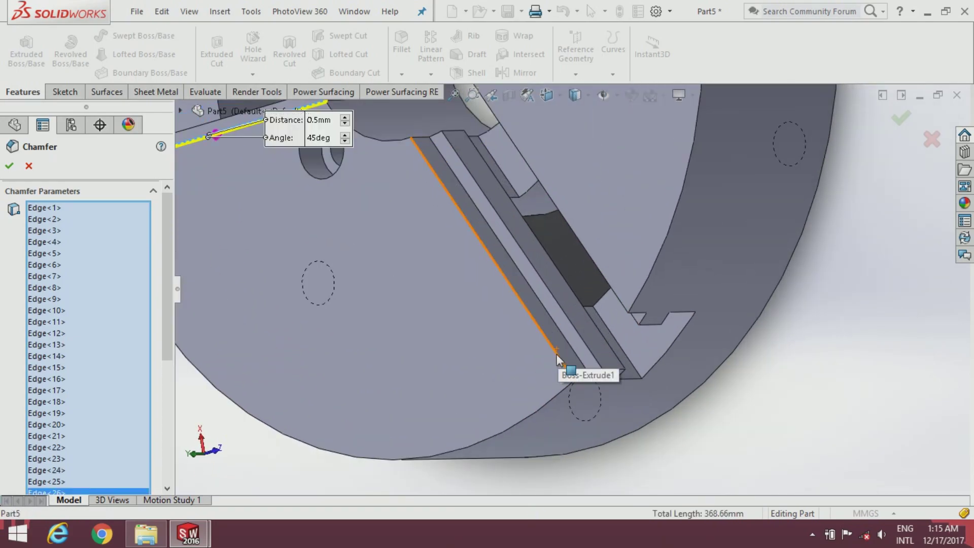
click(571, 372)
scroll(639, 375, down, 2)
click(639, 375)
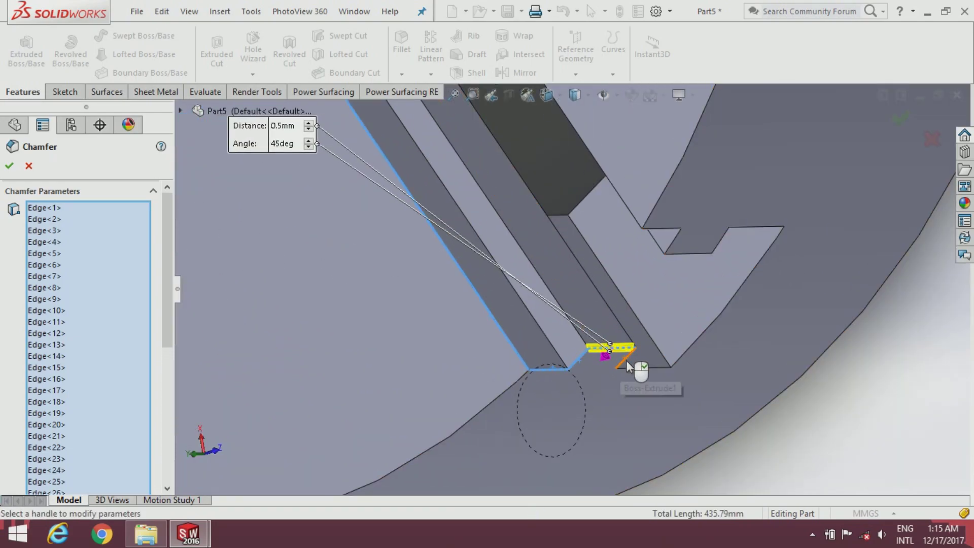
mouse_move(623, 355)
middle_down()
mouse_move(729, 289)
mouse_move(766, 178)
middle_up()
click(750, 172)
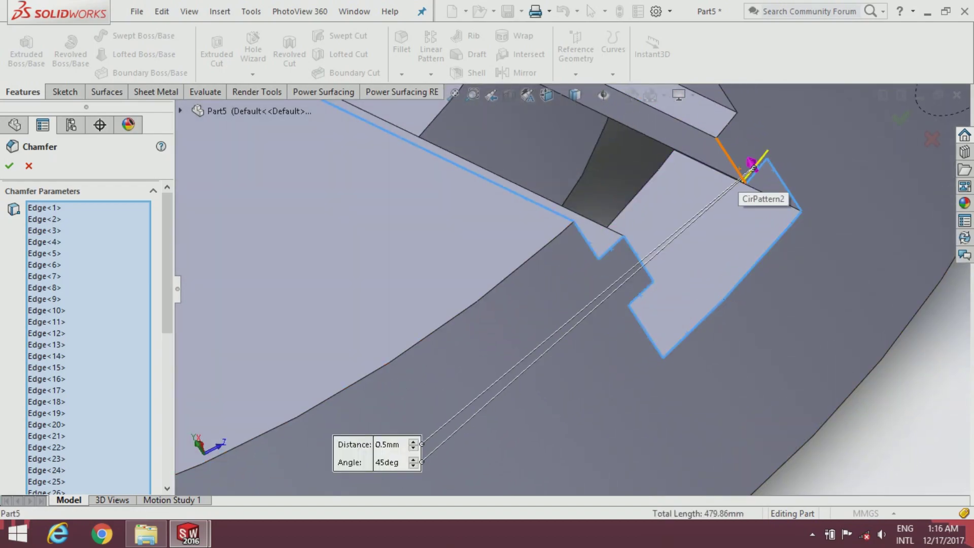
scroll(661, 197, up, 3)
click(654, 188)
scroll(662, 177, up, 2)
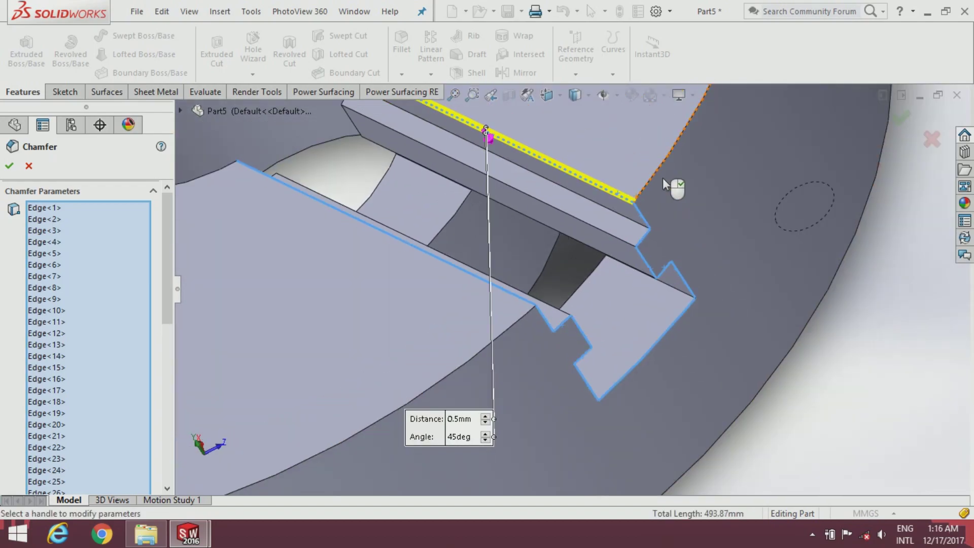
scroll(584, 244, up, 3)
Step: Add the back-side slot edges and outer rim edge, then apply the 0.5 mm × 45° chamfer
middle_drag(514, 315, 415, 290)
scroll(342, 245, down, 3)
click(396, 315)
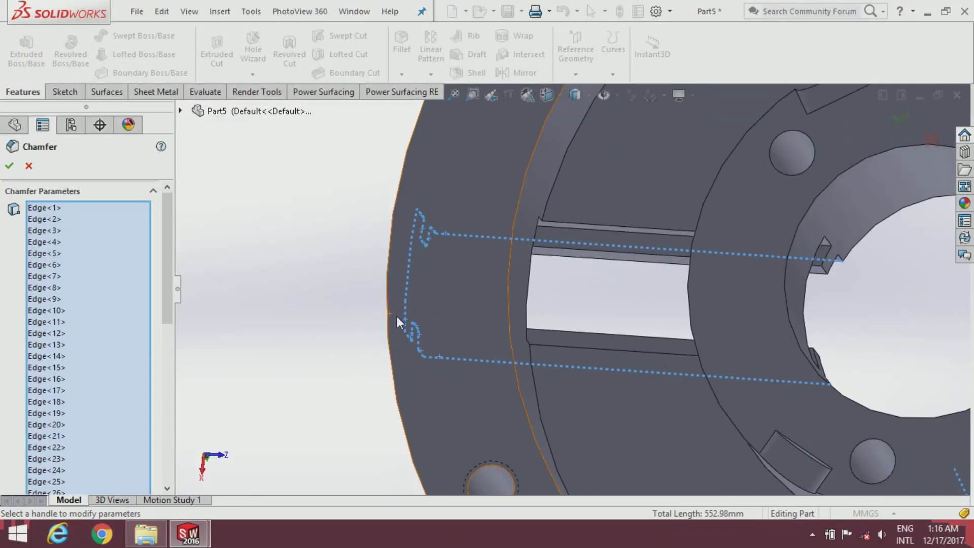
scroll(563, 218, up, 2)
scroll(609, 127, down, 3)
click(609, 126)
middle_drag(730, 274, 456, 213)
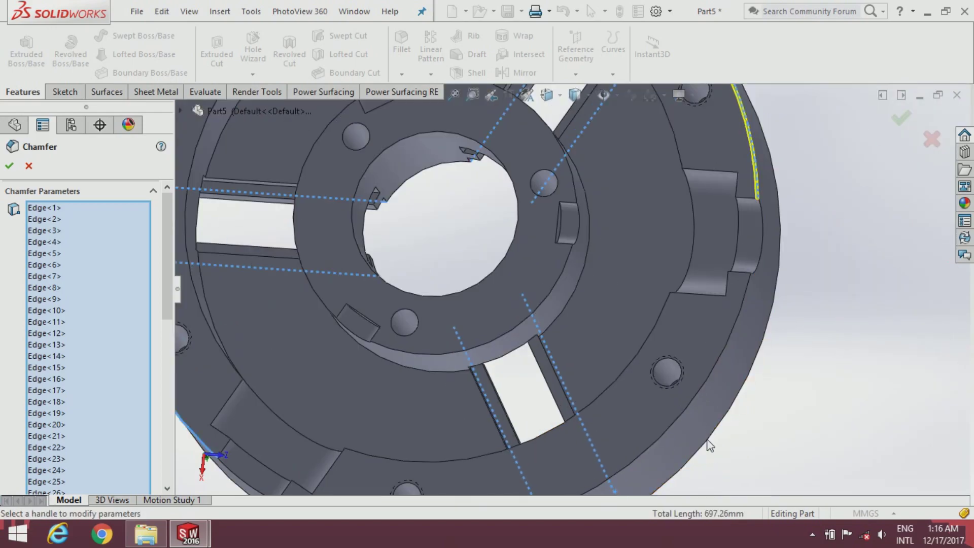
scroll(697, 419, up, 5)
middle_drag(680, 473, 358, 296)
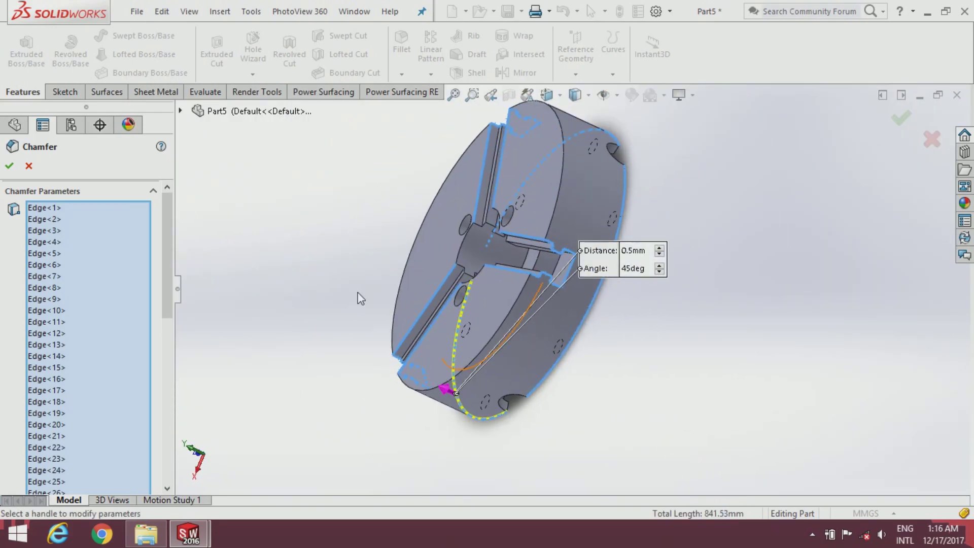
click(12, 167)
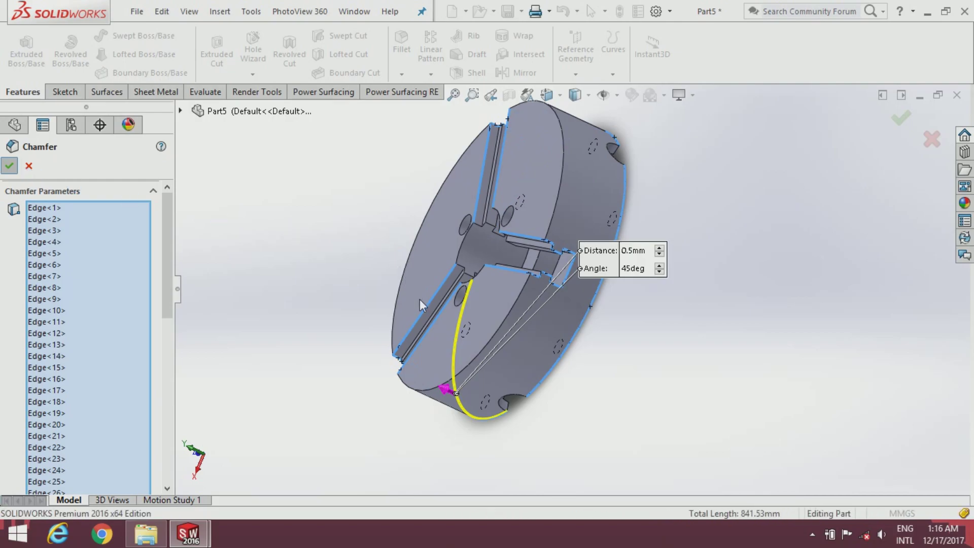
Step: Orbit to a top-oblique view and begin a second 0.5 mm, 45° chamfer
mouse_move(420, 304)
middle_down()
mouse_move(526, 301)
mouse_move(556, 210)
mouse_move(598, 206)
mouse_move(581, 180)
middle_up()
click(401, 74)
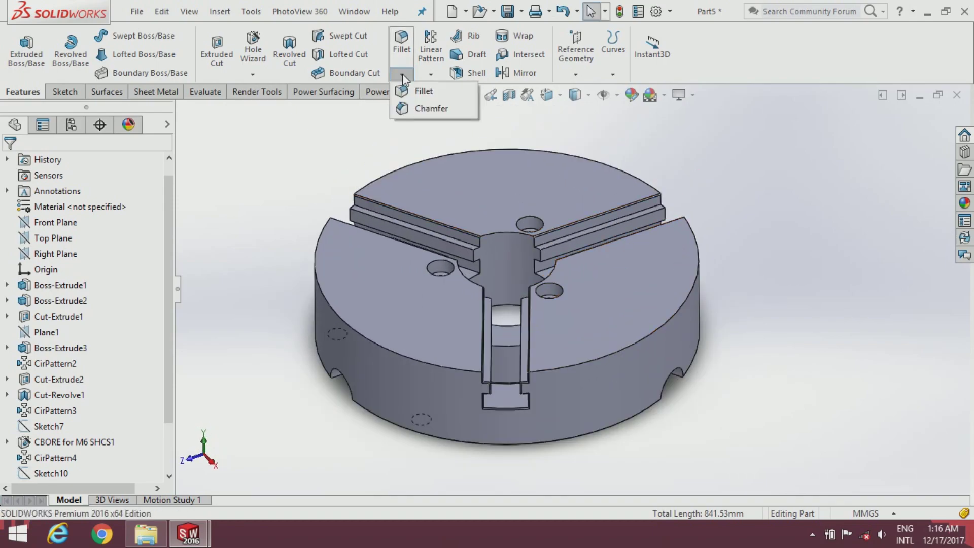
click(430, 108)
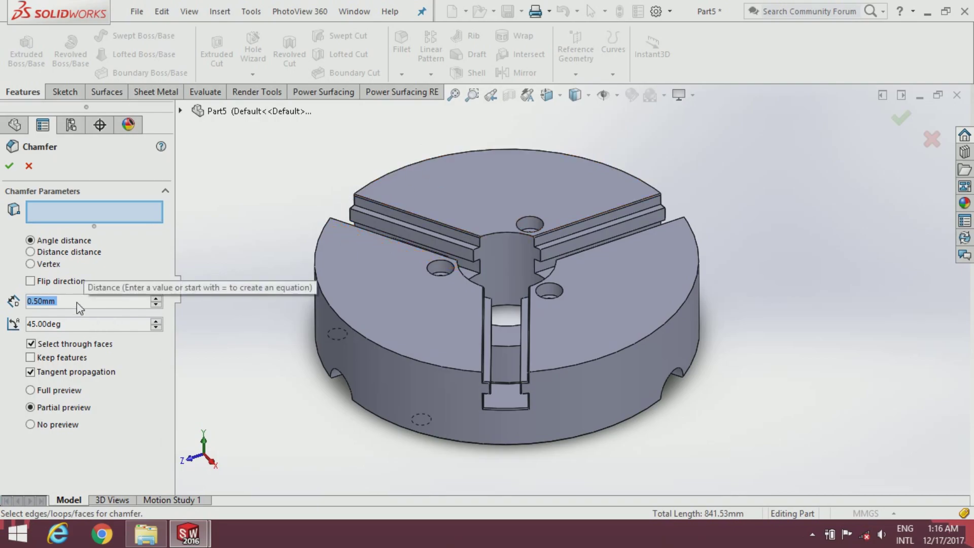
Step: Change the chamfer distance to 1 mm and pick three outer rim edges
key(BackSpace)
text(1)
key(Return)
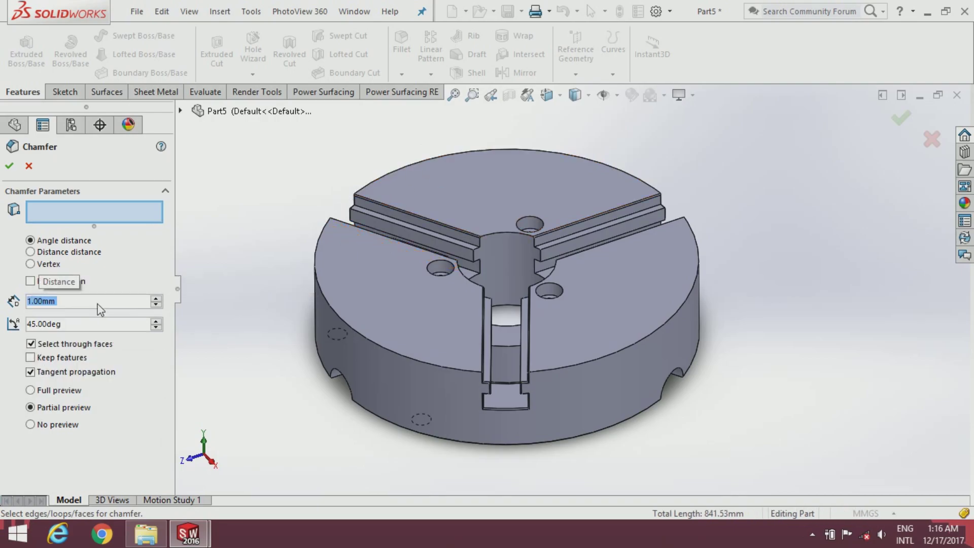
scroll(332, 336, down, 2)
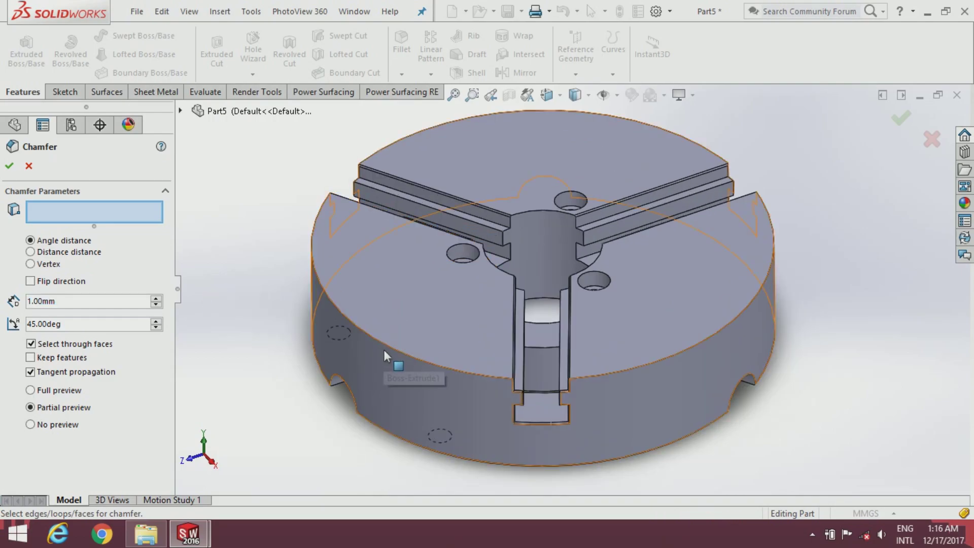
click(387, 348)
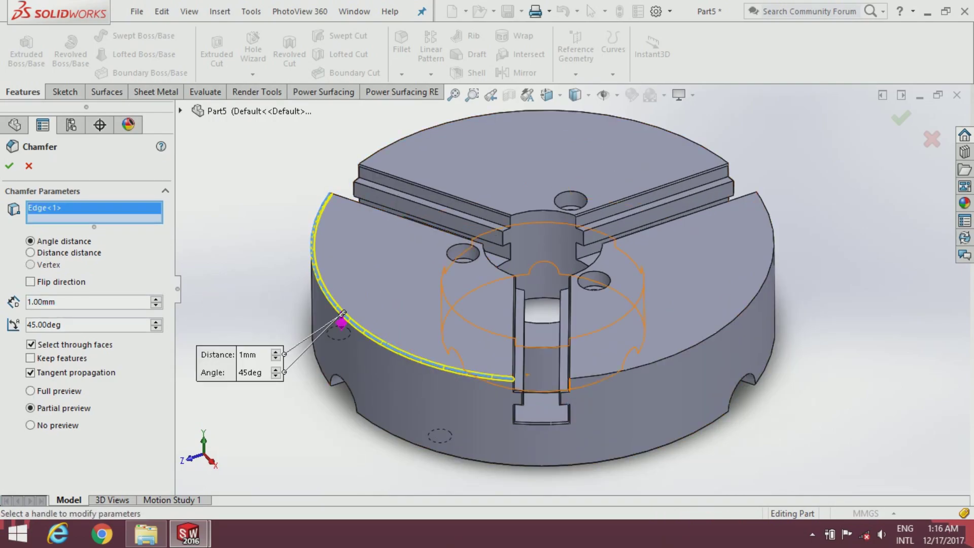
click(593, 377)
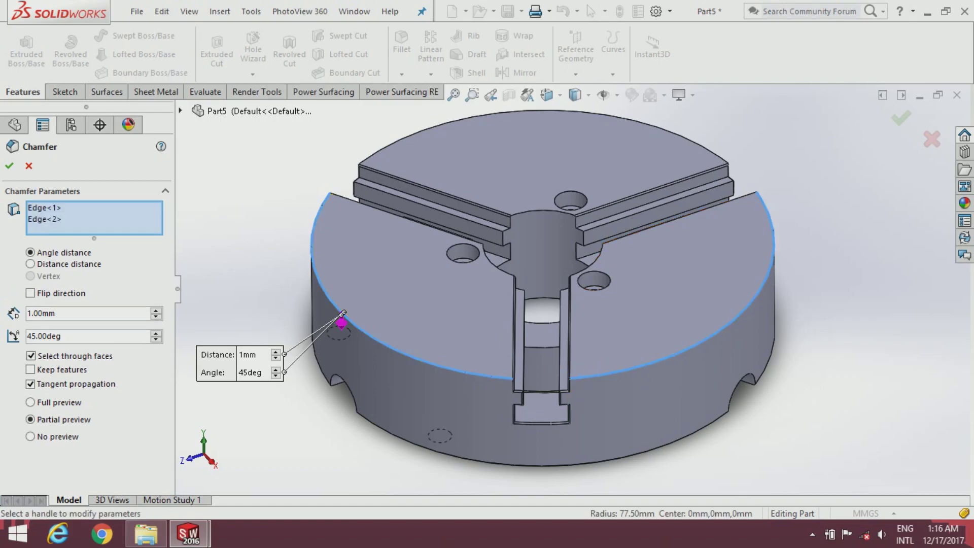
middle_drag(741, 313, 687, 216)
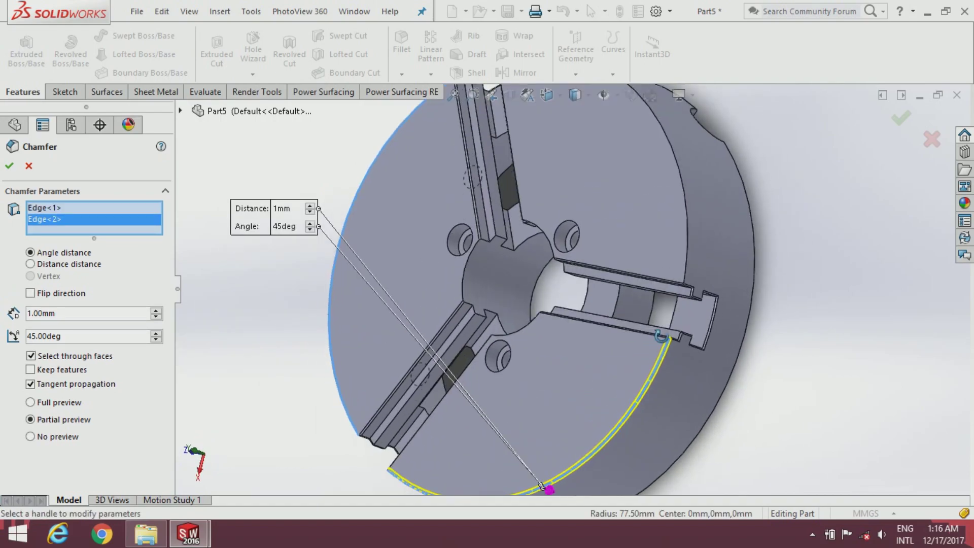
click(686, 216)
Step: Add the three hub arc edges to the 1 mm chamfer
scroll(482, 284, down, 3)
scroll(481, 286, down, 2)
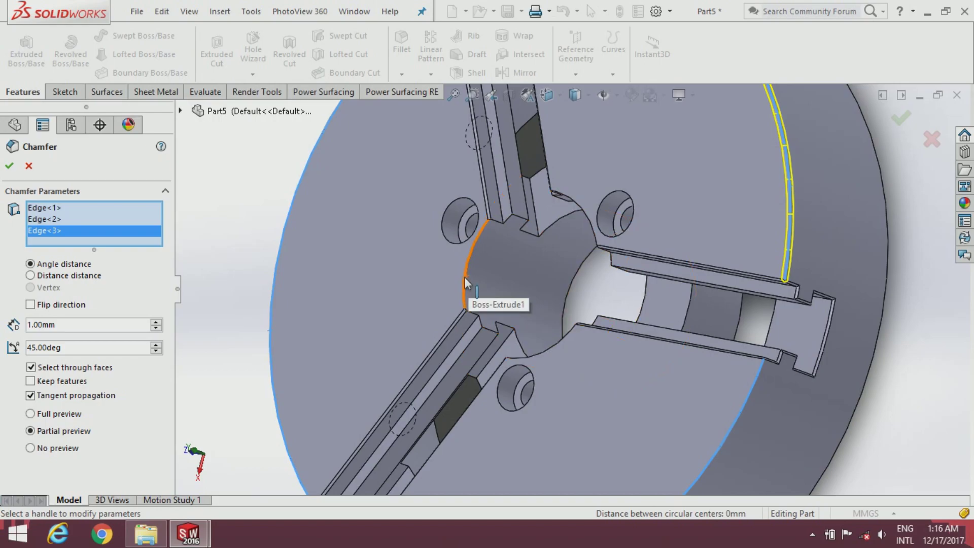
click(466, 282)
middle_drag(561, 254, 687, 175)
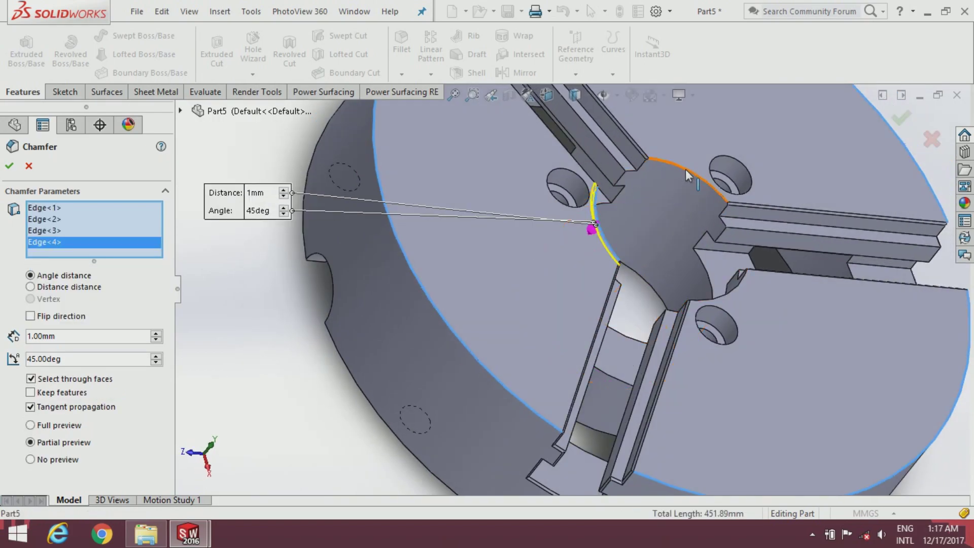
click(685, 175)
middle_drag(684, 304, 679, 422)
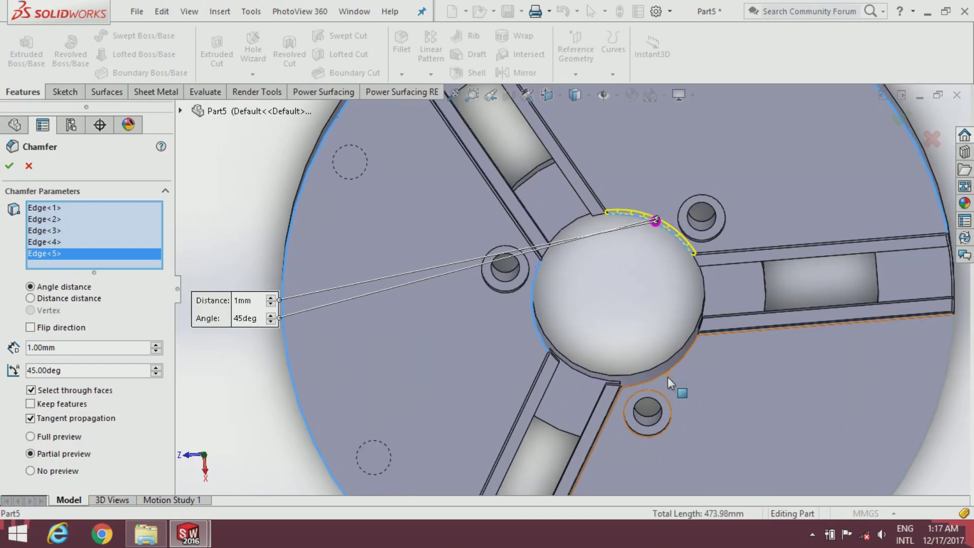
click(662, 364)
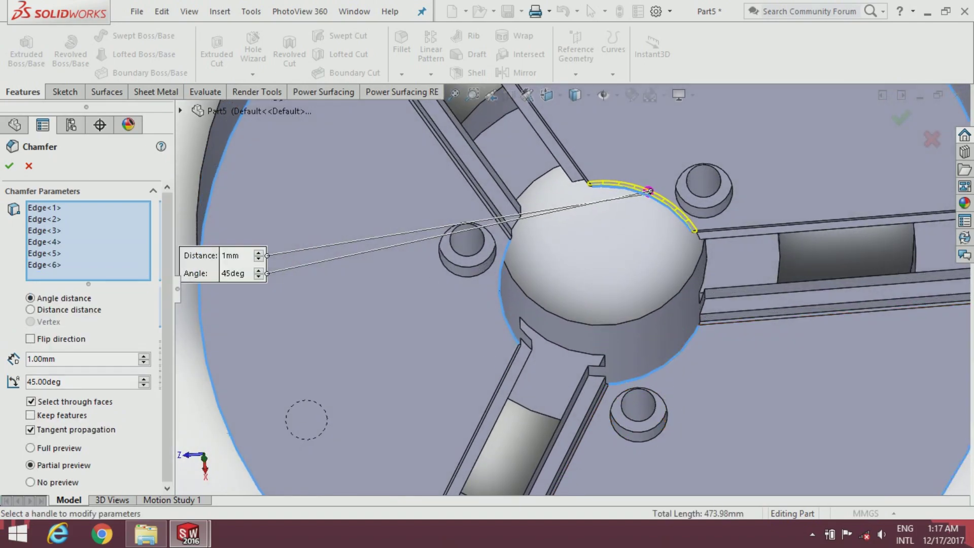
Step: Tilt to the underside, pick the back rim, and remove the stray Face<1>
scroll(661, 361, up, 2)
scroll(661, 363, up, 3)
mouse_move(634, 325)
middle_down()
mouse_move(558, 269)
mouse_move(519, 217)
middle_up()
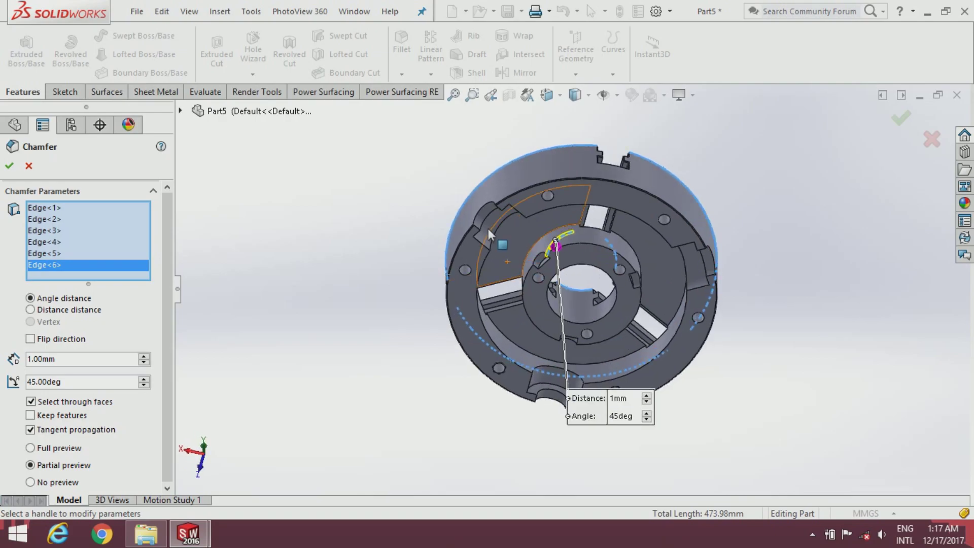
scroll(495, 211, down, 5)
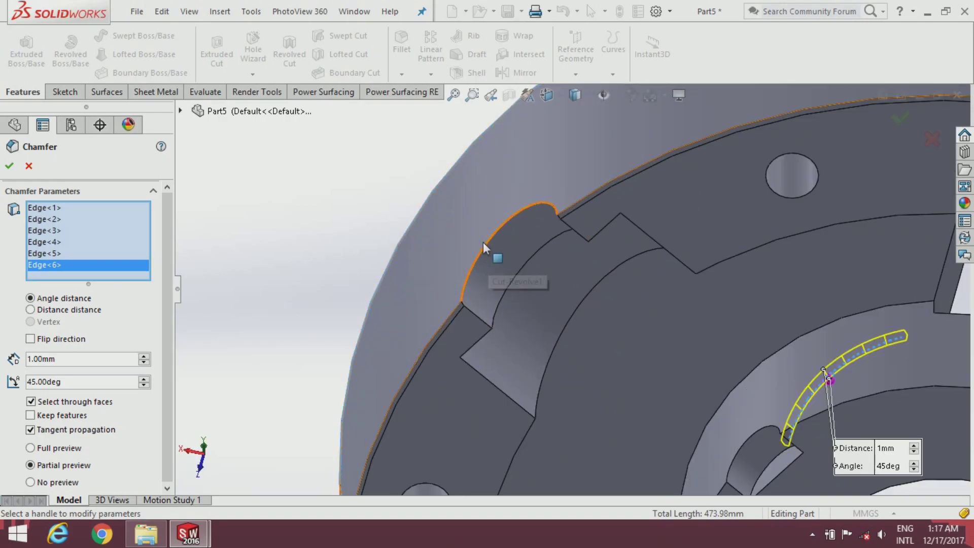
click(482, 242)
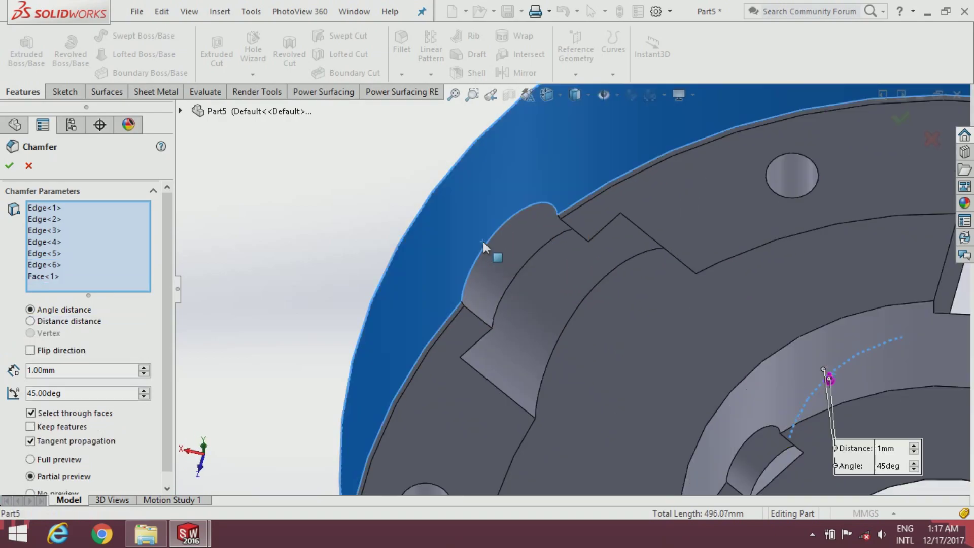
right_click(70, 275)
click(133, 302)
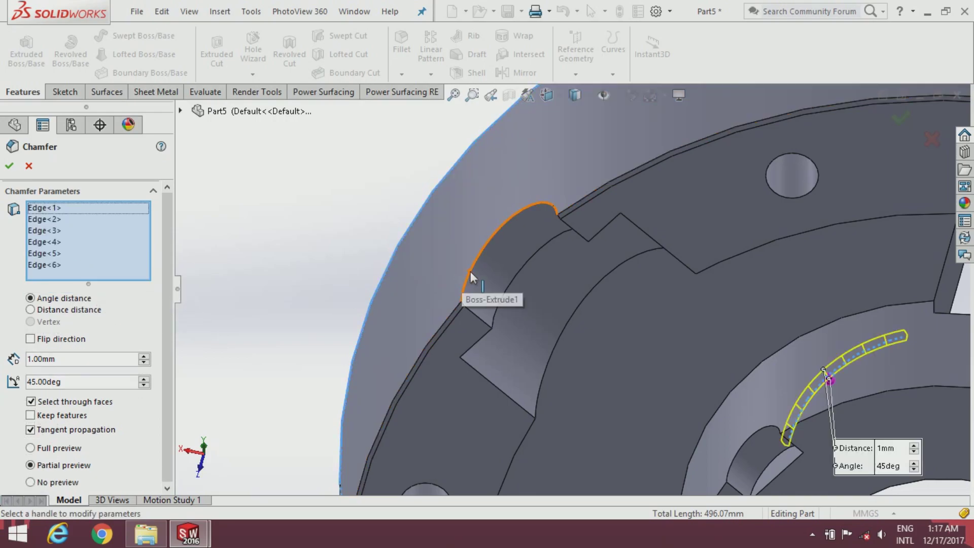
Step: Add the back rim notch edges and confirm the 1 mm × 45° chamfer
click(470, 272)
scroll(541, 286, up, 6)
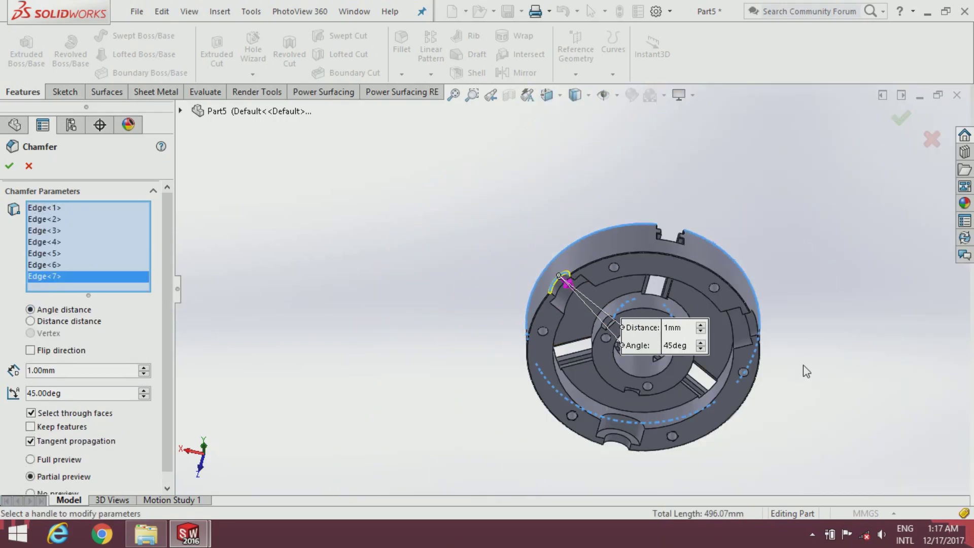
scroll(661, 248, down, 5)
scroll(614, 272, down, 5)
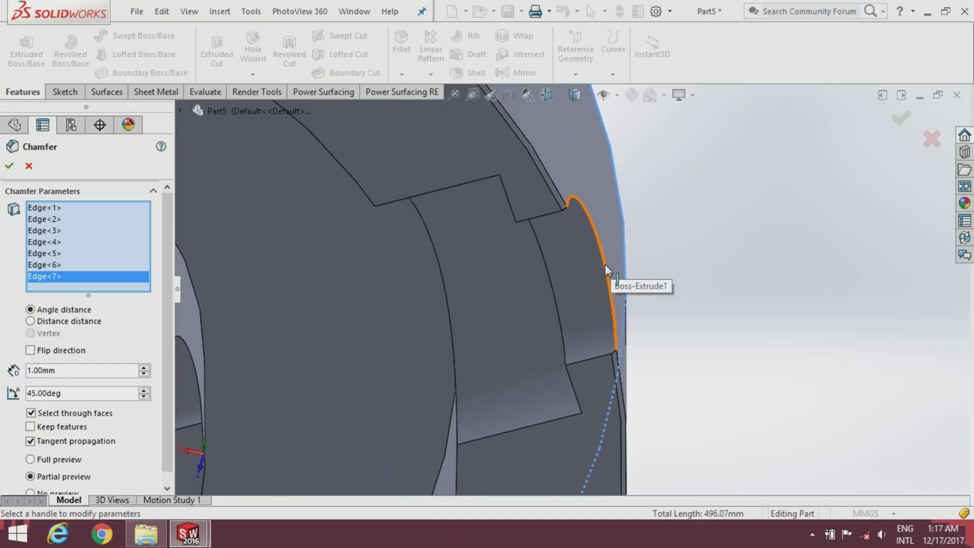
click(605, 264)
scroll(578, 296, up, 10)
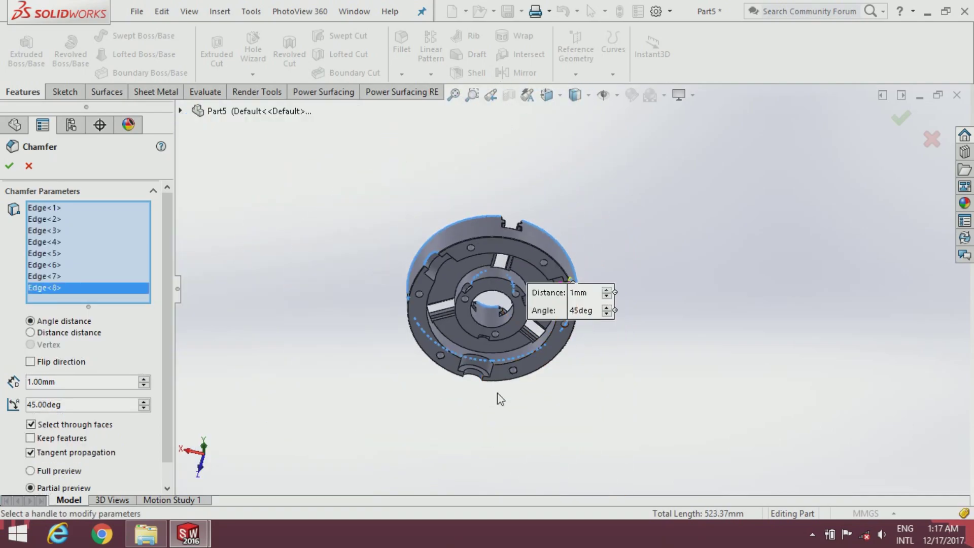
scroll(497, 393, down, 2)
scroll(508, 334, down, 4)
scroll(441, 415, down, 2)
scroll(467, 448, down, 3)
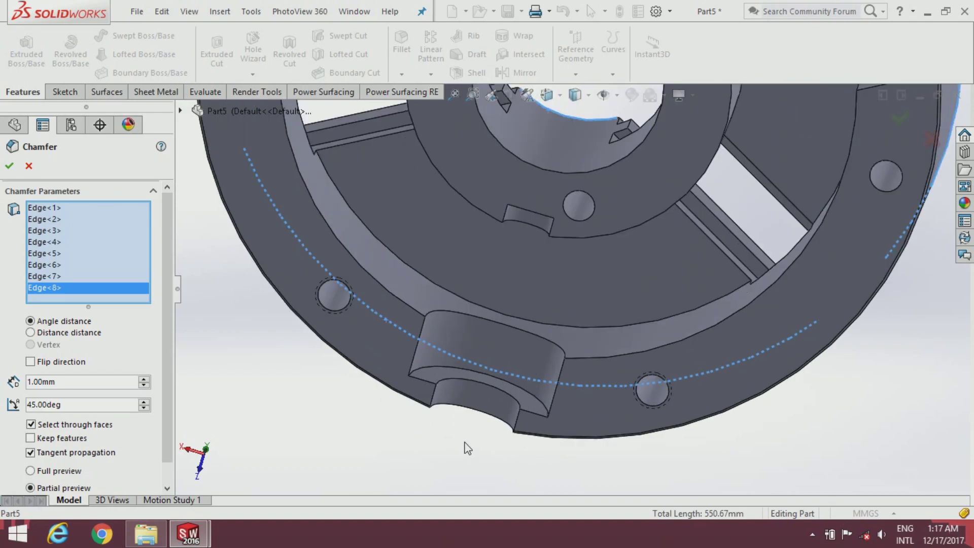
click(460, 411)
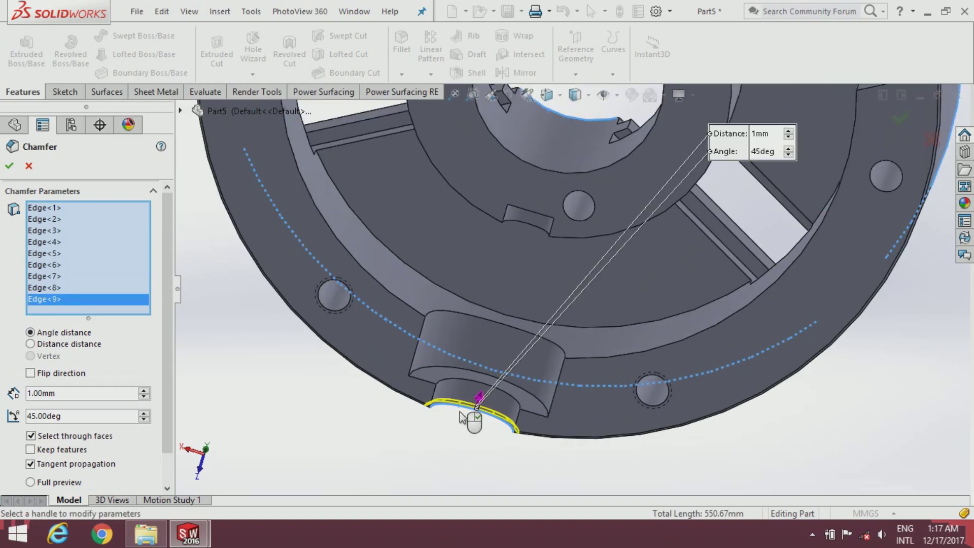
scroll(465, 420, up, 3)
scroll(463, 434, up, 2)
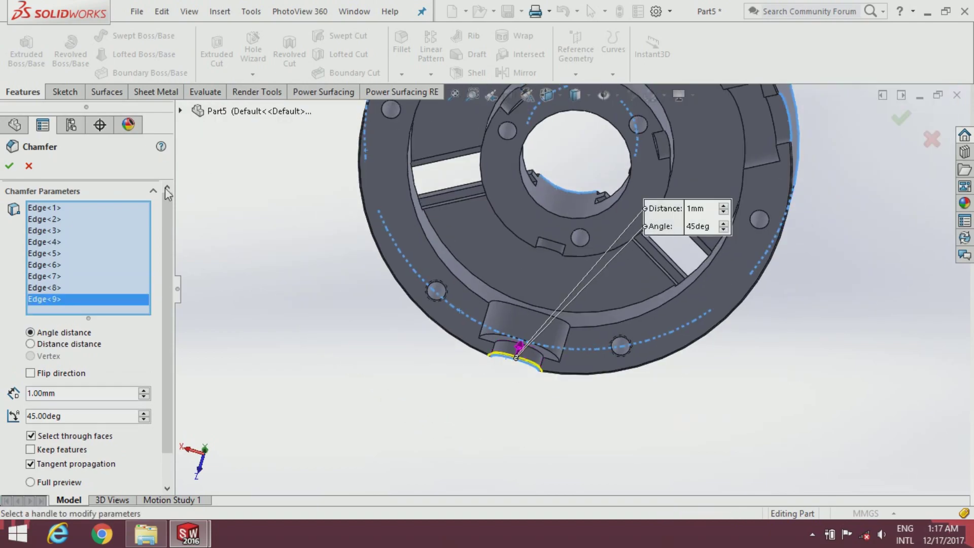
click(11, 169)
Step: Orbit around the chamfered housing to inspect it, then bring up the Save As dialog
scroll(487, 289, up, 4)
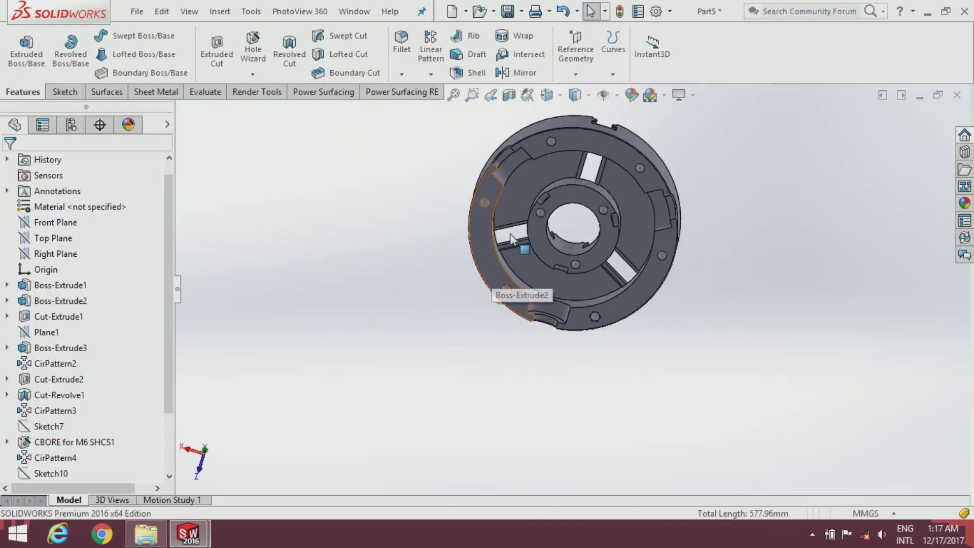
mouse_move(489, 289)
middle_down()
mouse_move(464, 287)
mouse_move(552, 332)
mouse_move(460, 398)
mouse_move(576, 294)
mouse_move(578, 228)
middle_up()
mouse_move(665, 298)
middle_down()
mouse_move(645, 279)
mouse_move(442, 364)
mouse_move(527, 468)
mouse_move(650, 353)
middle_up()
scroll(649, 353, up, 3)
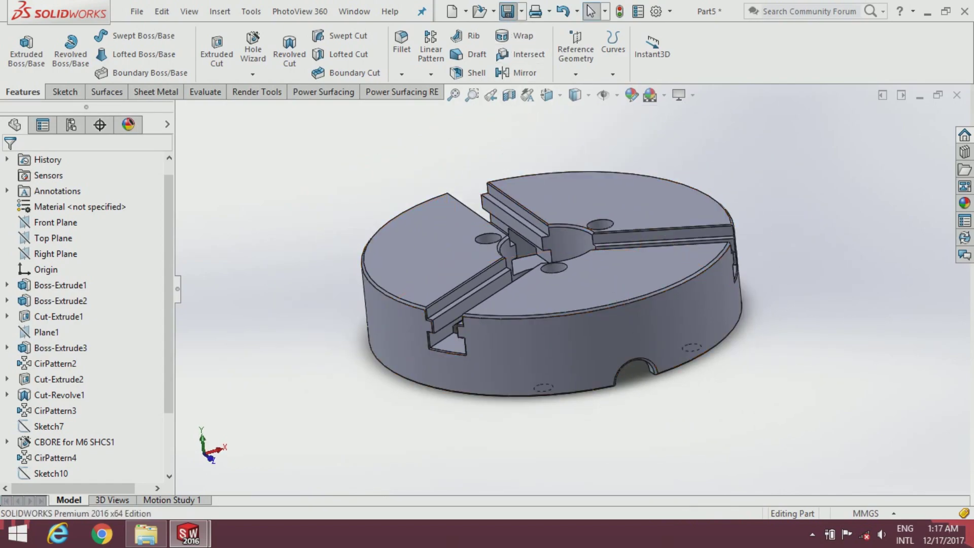
click(513, 19)
text(Chuck Housing)
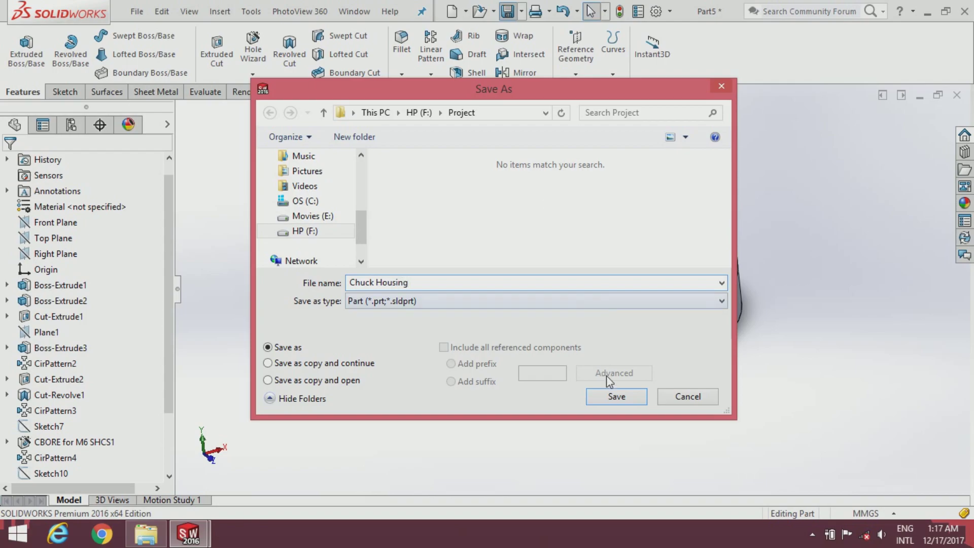
Step: Save the part as 'Chuck Housing' in the Project folder on drive F
click(611, 398)
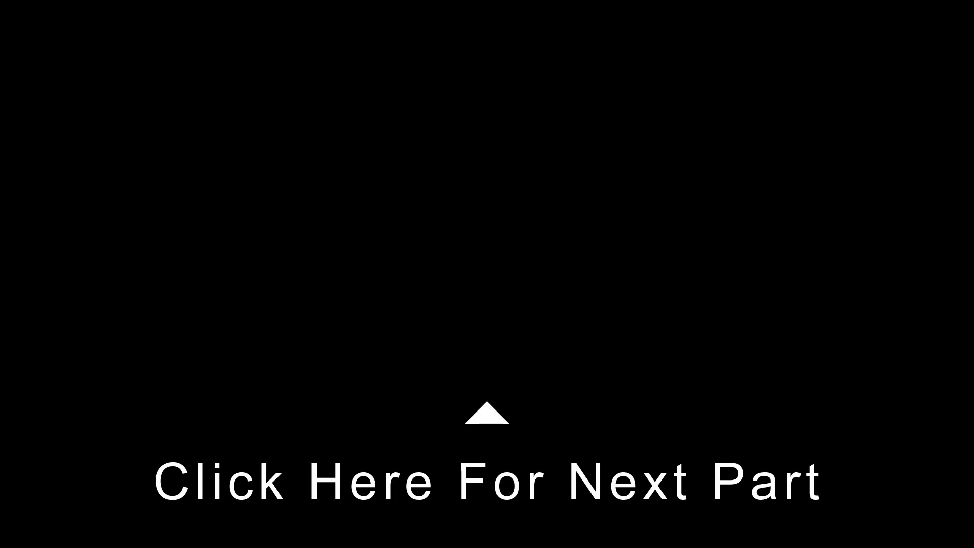